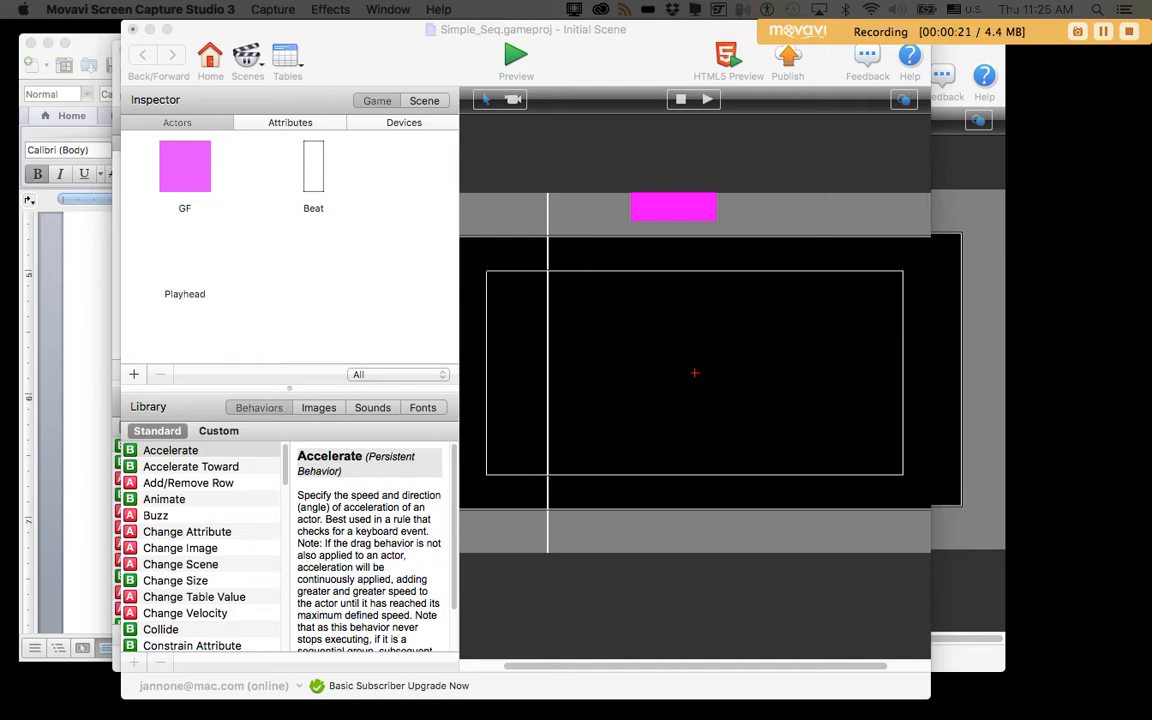
# - Preview the Simple_Seq project in GameSalad, restart the sequencer to view several random beat patterns, and pause playback
pyautogui.click(403, 38)
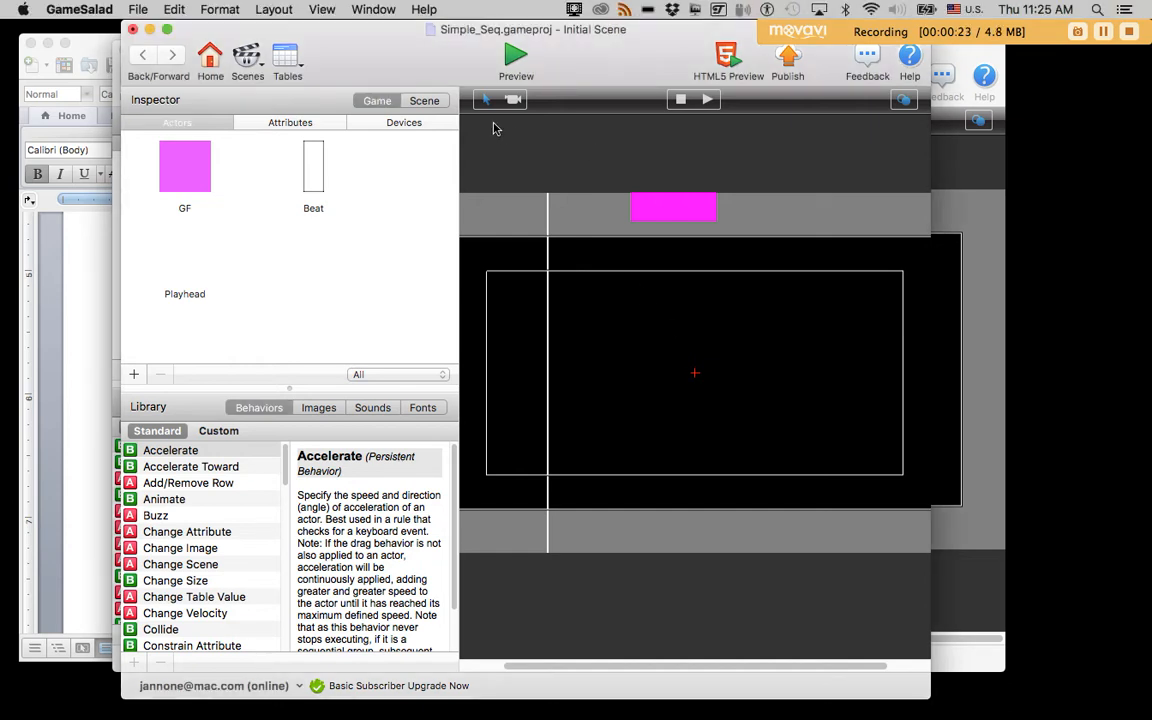
pyautogui.click(512, 58)
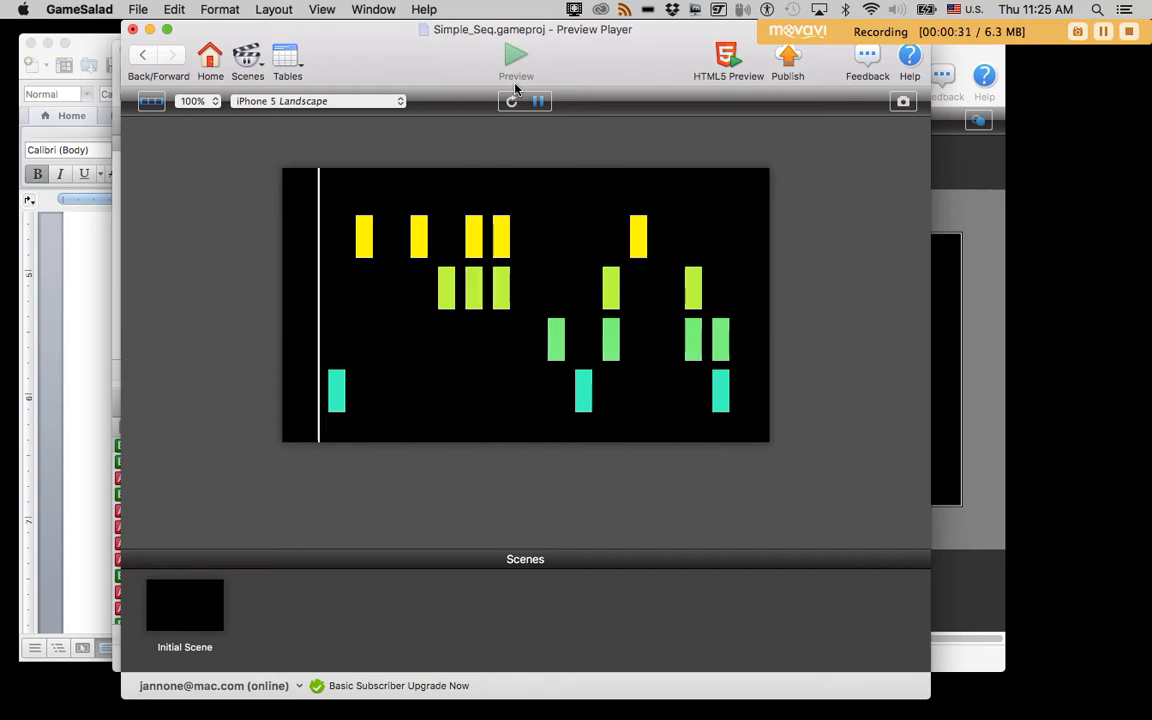
pyautogui.click(538, 101)
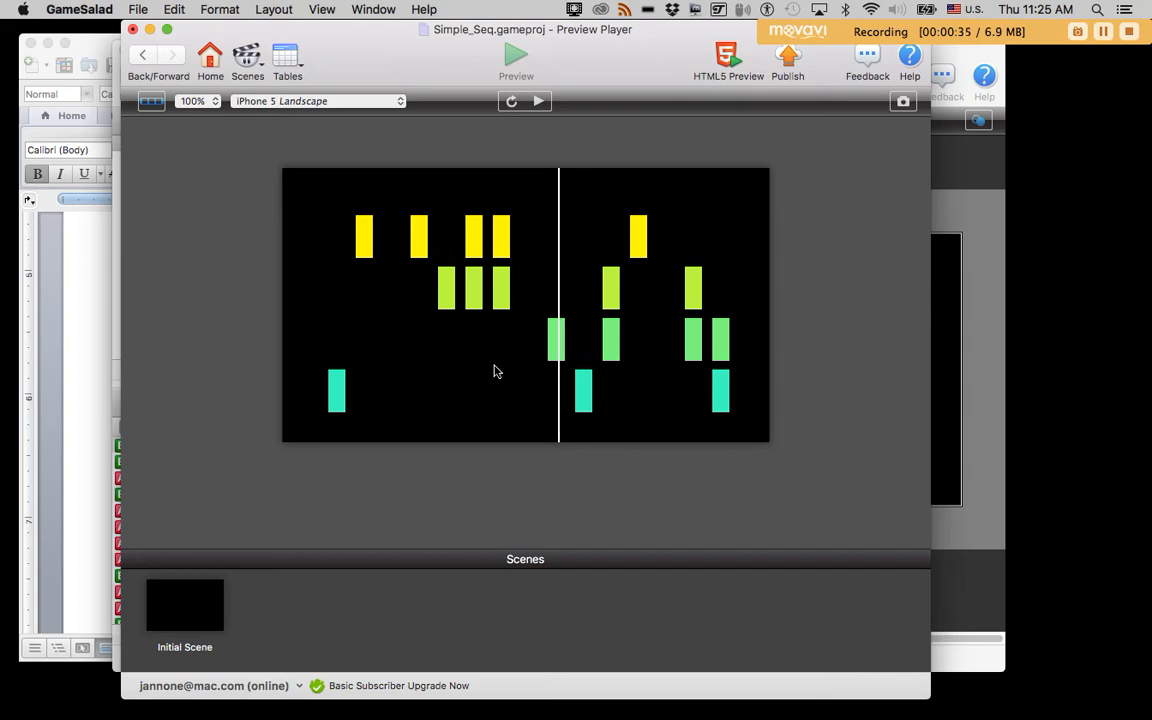
pyautogui.click(539, 102)
pyautogui.click(511, 102)
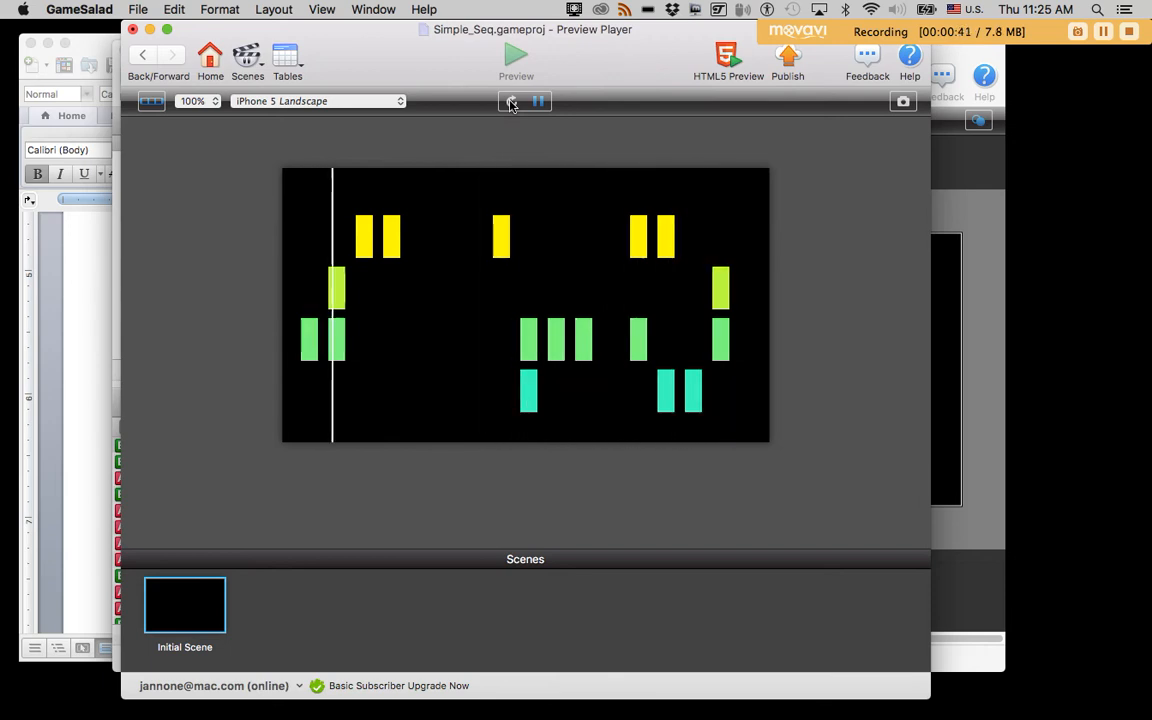
pyautogui.click(511, 102)
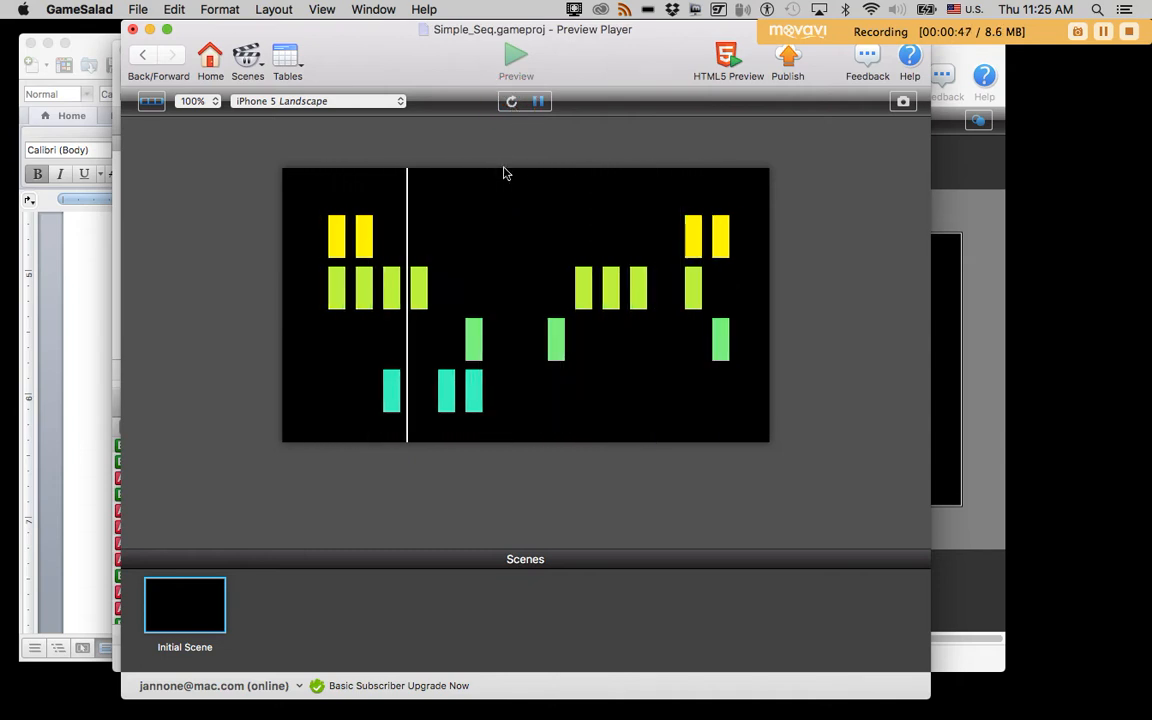
pyautogui.click(539, 102)
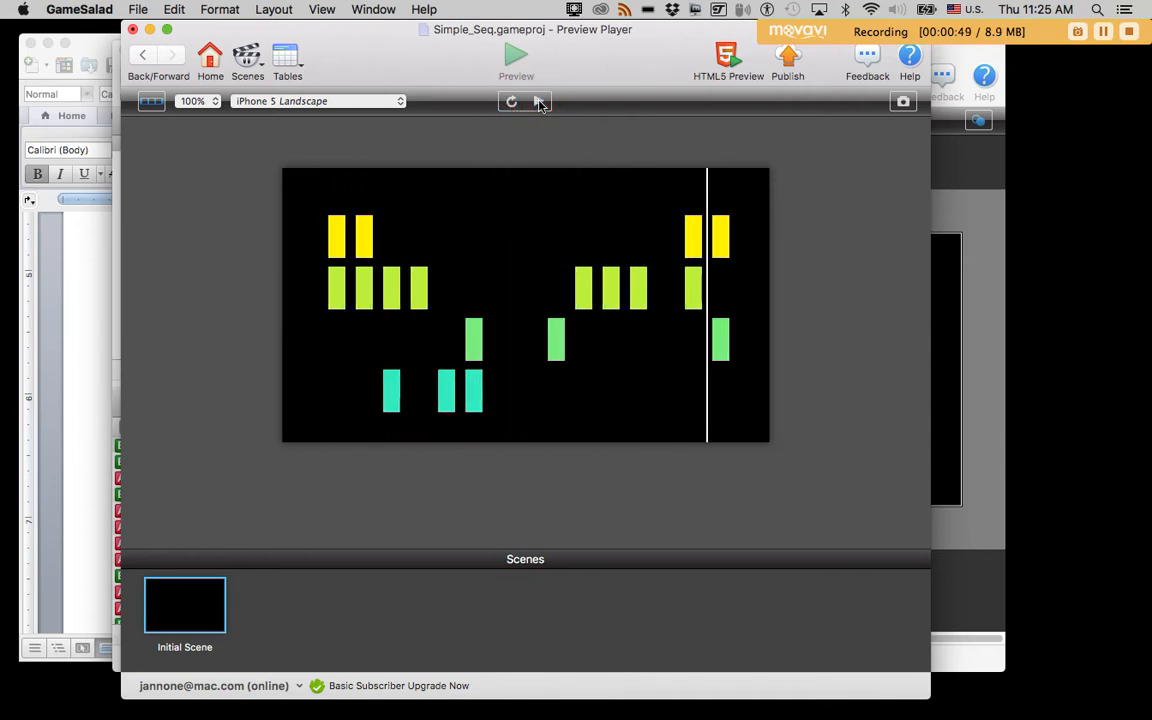
# - Close the Simple_Seq project without saving its changes
pyautogui.click(132, 29)
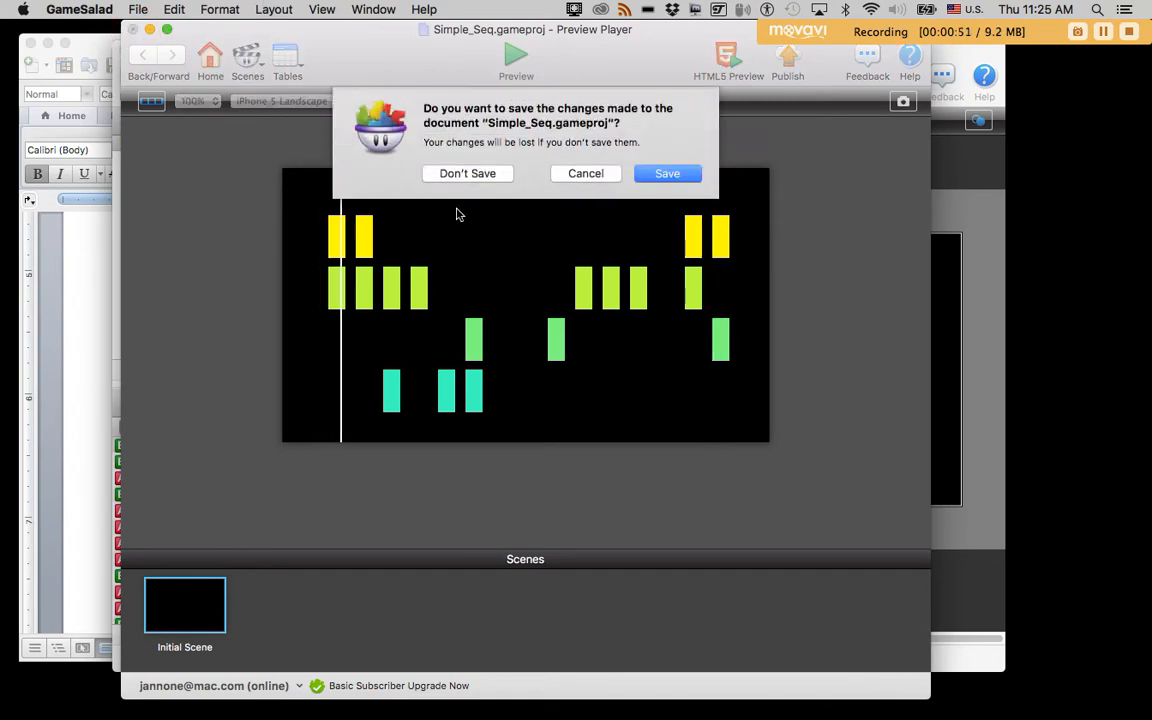
pyautogui.click(467, 172)
pyautogui.moveTo(382, 74); pyautogui.dragTo(393, 54)
# - Switch to the Word quiz document and highlight the requirement for a simple sequencer with Game Functions, Beat and Playhead actors
pyautogui.click(100, 335)
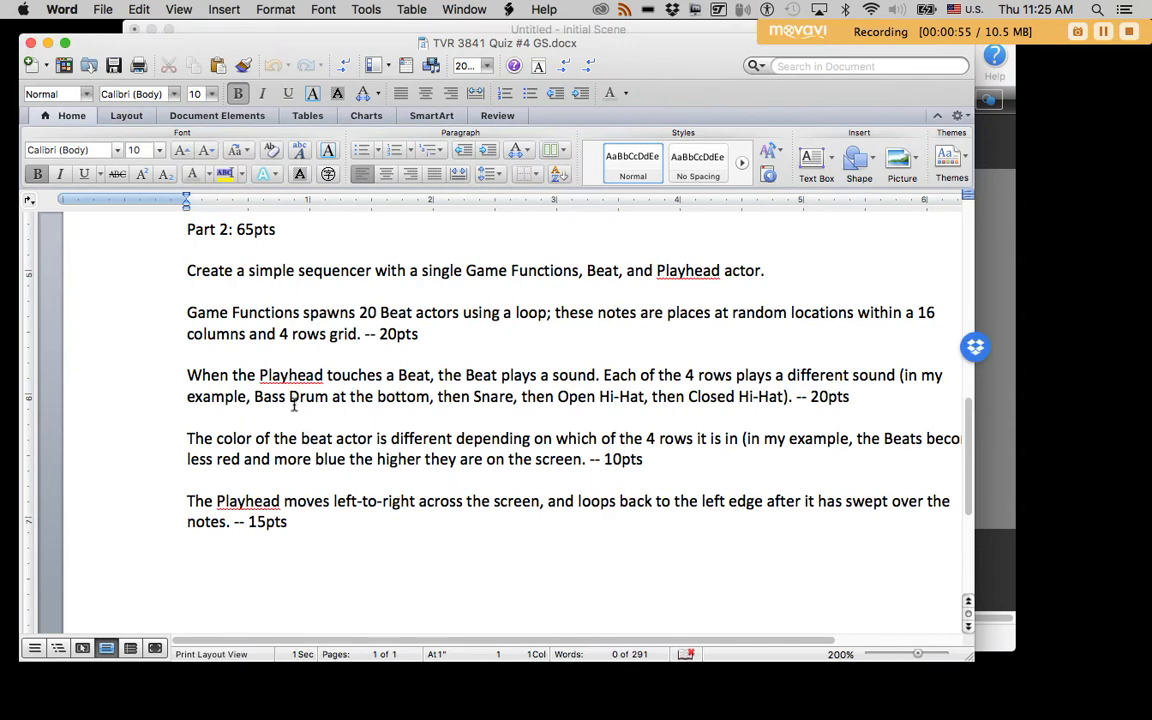
pyautogui.moveTo(183, 271); pyautogui.dragTo(592, 287)
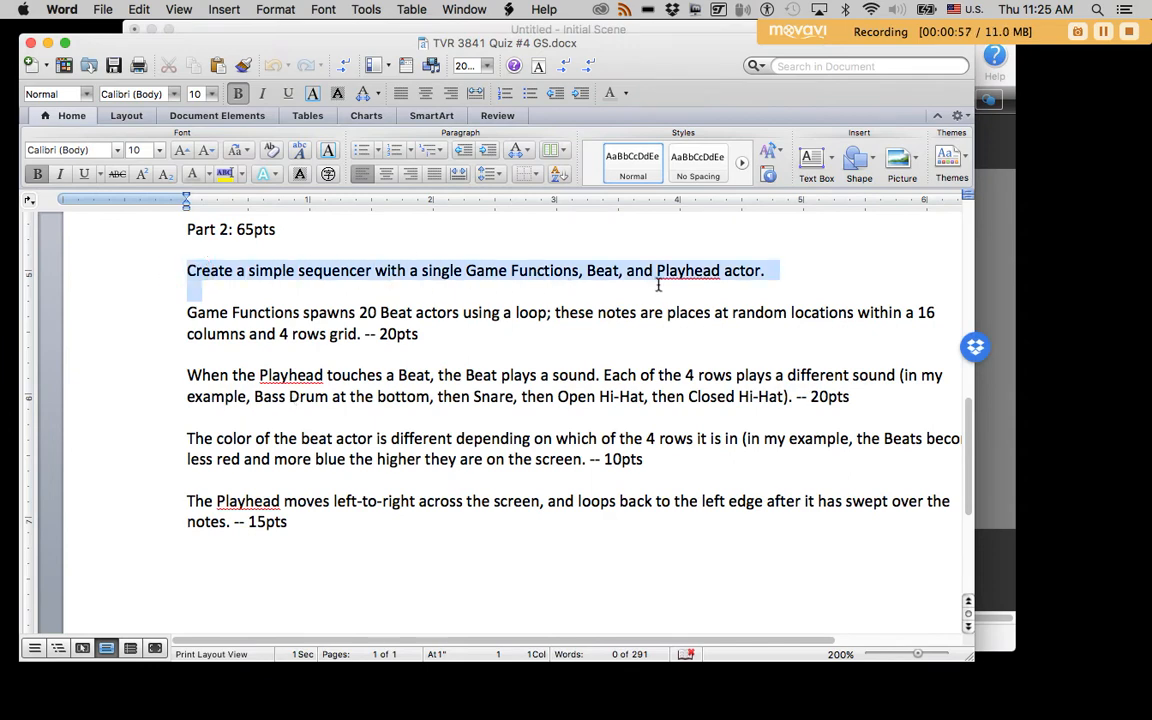
# - Switch back to the Untitled project in GameSalad and add three new actors
pyautogui.click(992, 279)
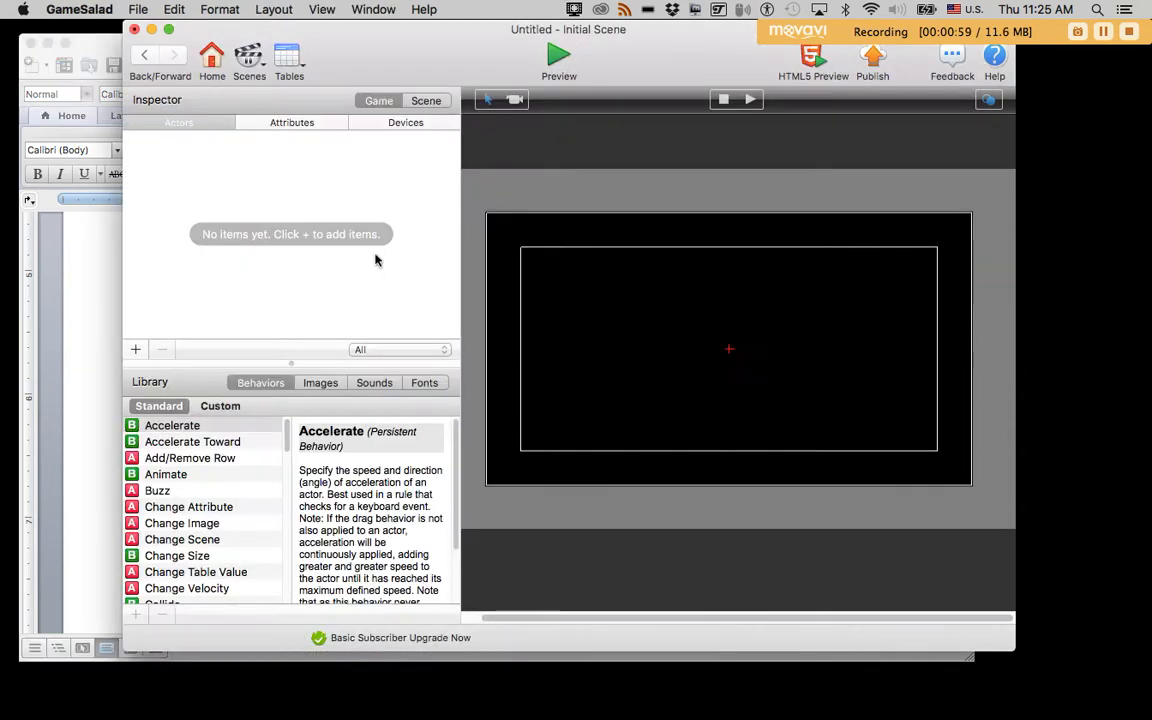
pyautogui.click(136, 349)
pyautogui.click(136, 349)
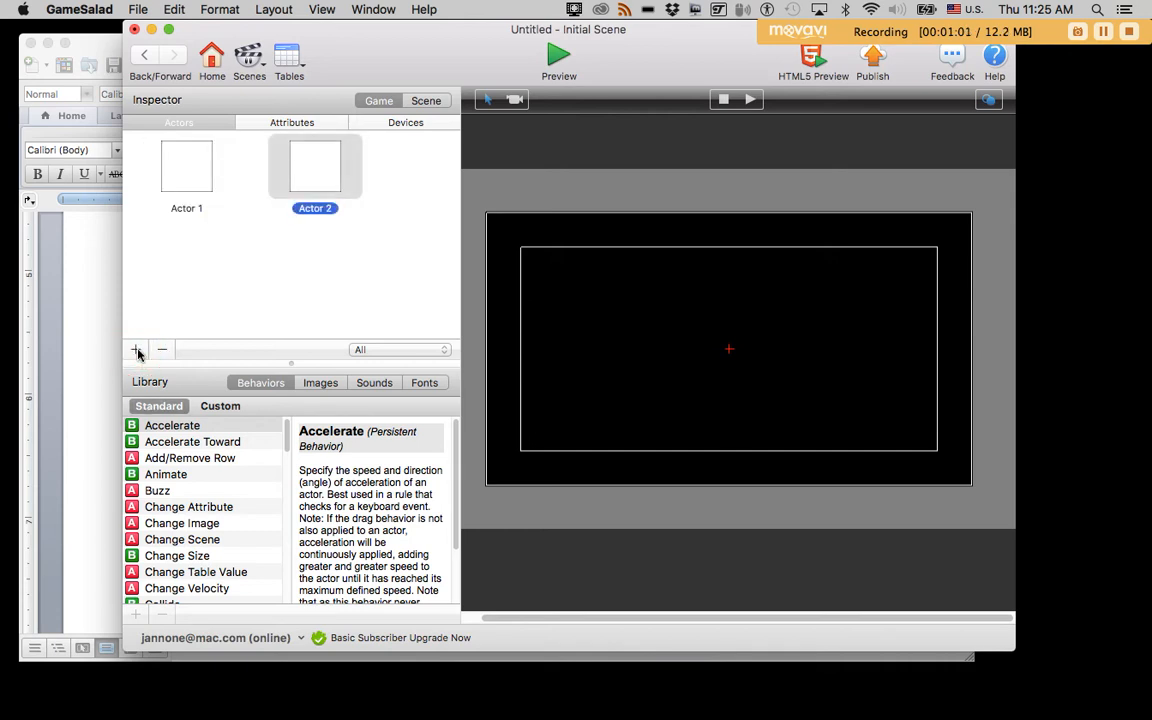
pyautogui.click(136, 349)
# - Rename Actor 1, Actor 2 and Actor 3 as GF, BEAT and PLAYHEAD respectively
pyautogui.doubleClick(186, 208)
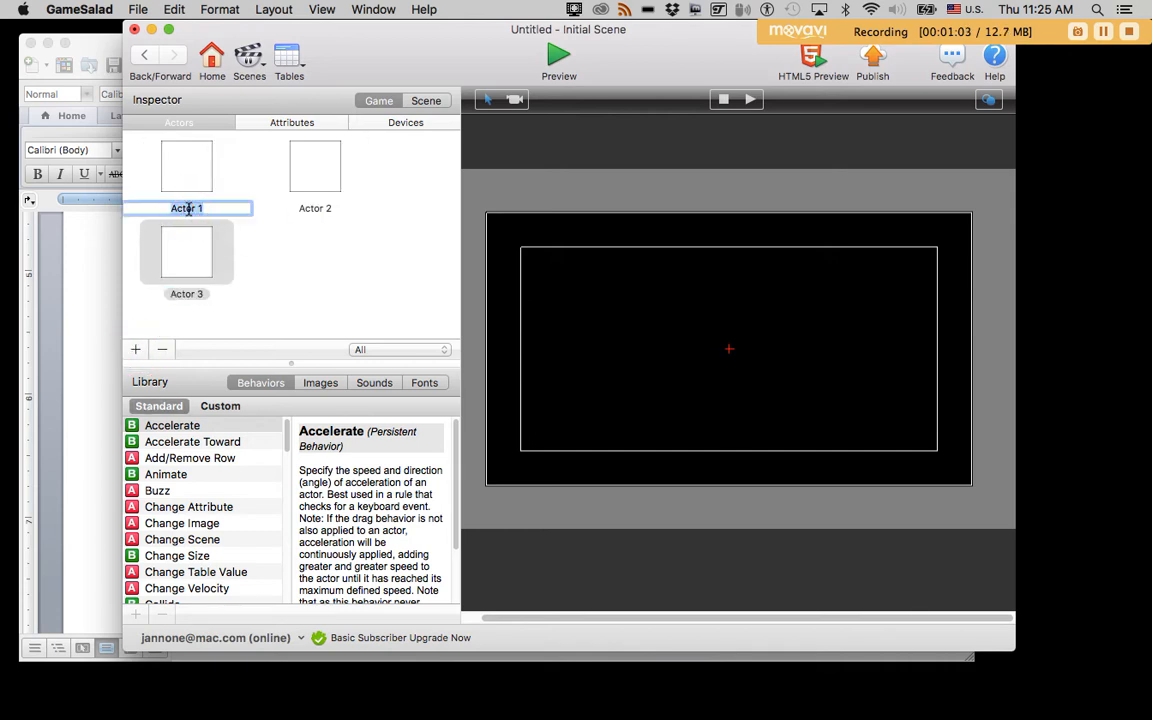
pyautogui.write('GF')
pyautogui.doubleClick(314, 208)
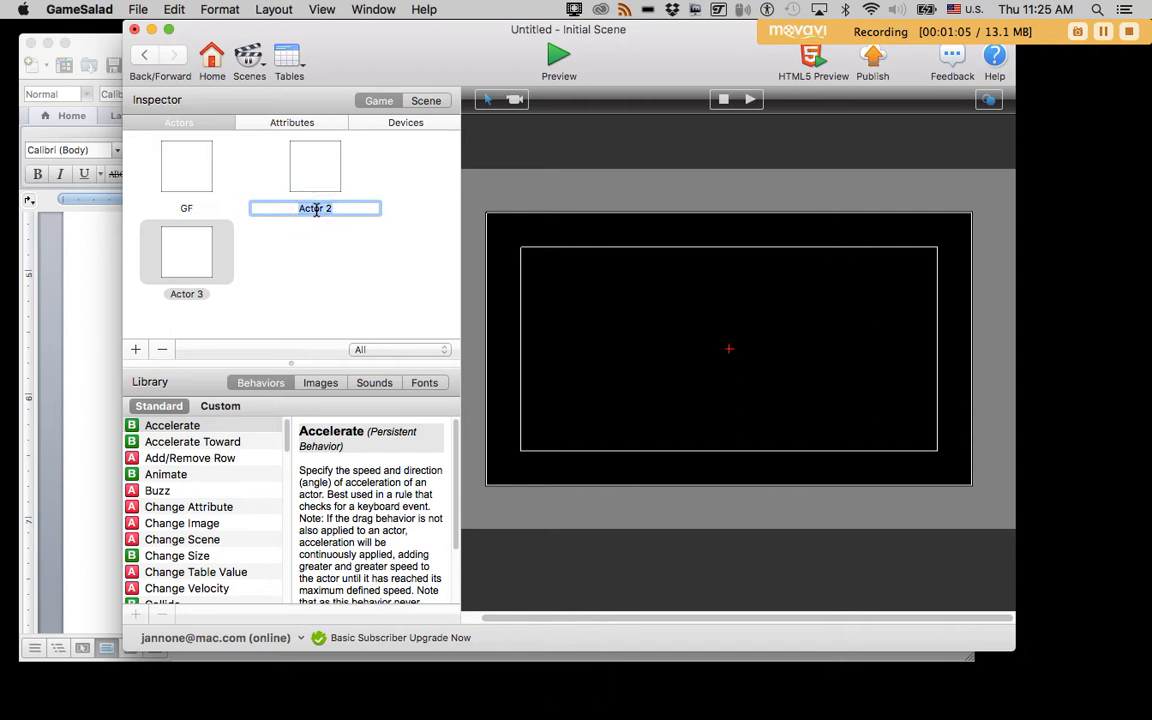
pyautogui.write('BEAT')
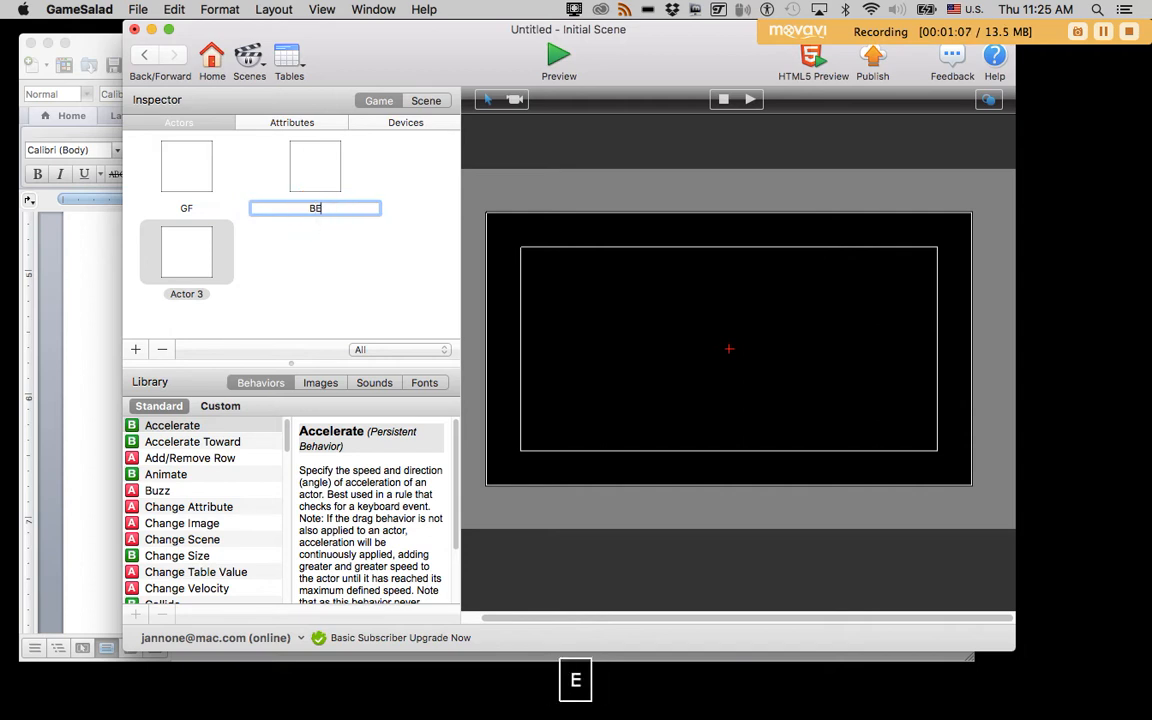
pyautogui.click(265, 228)
pyautogui.doubleClick(185, 294)
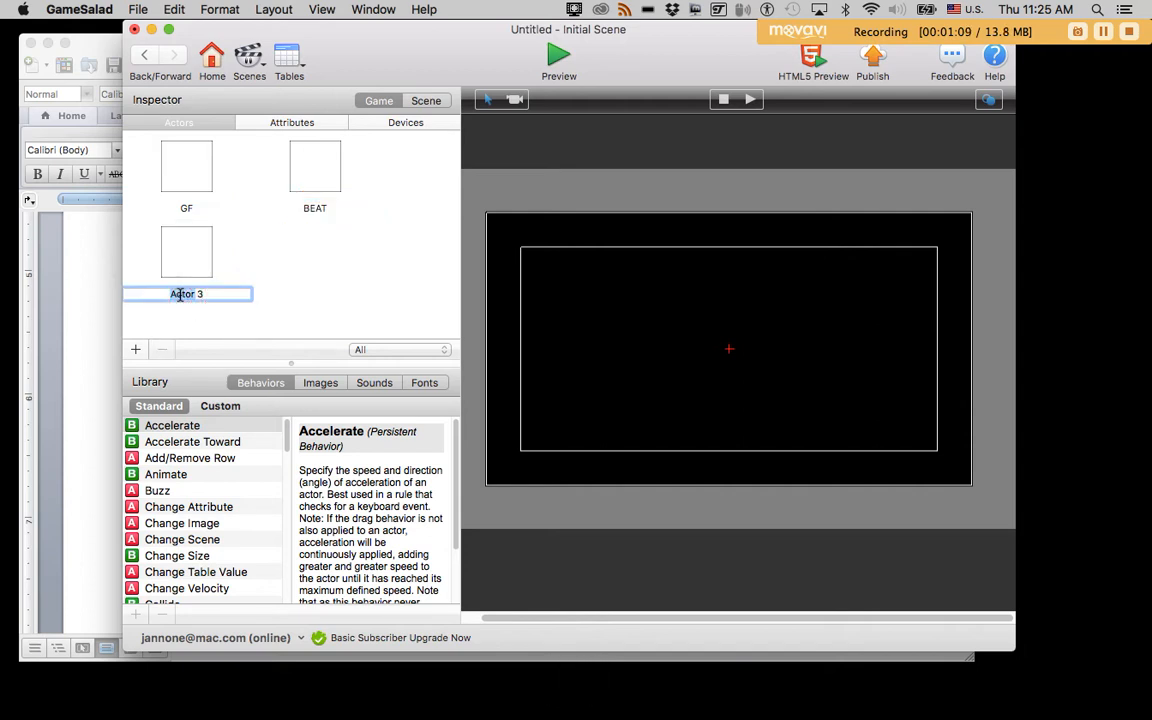
pyautogui.write('PLAY')
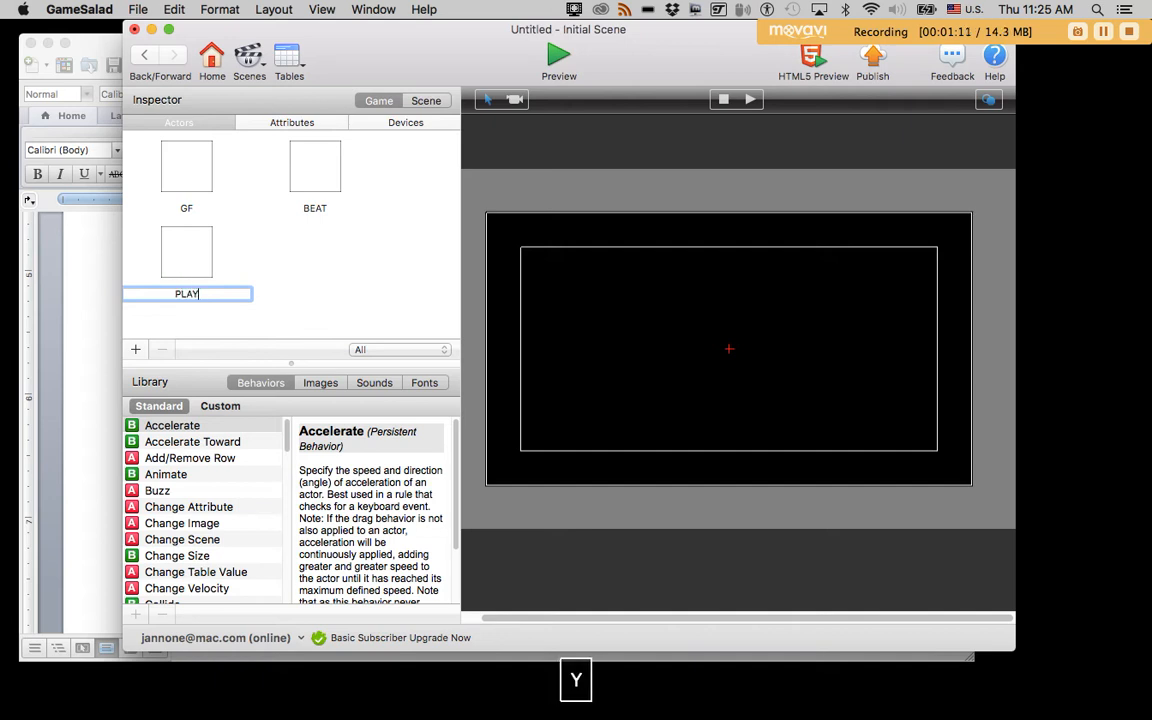
pyautogui.press('BackSpace')
pyautogui.write('YHEAD')
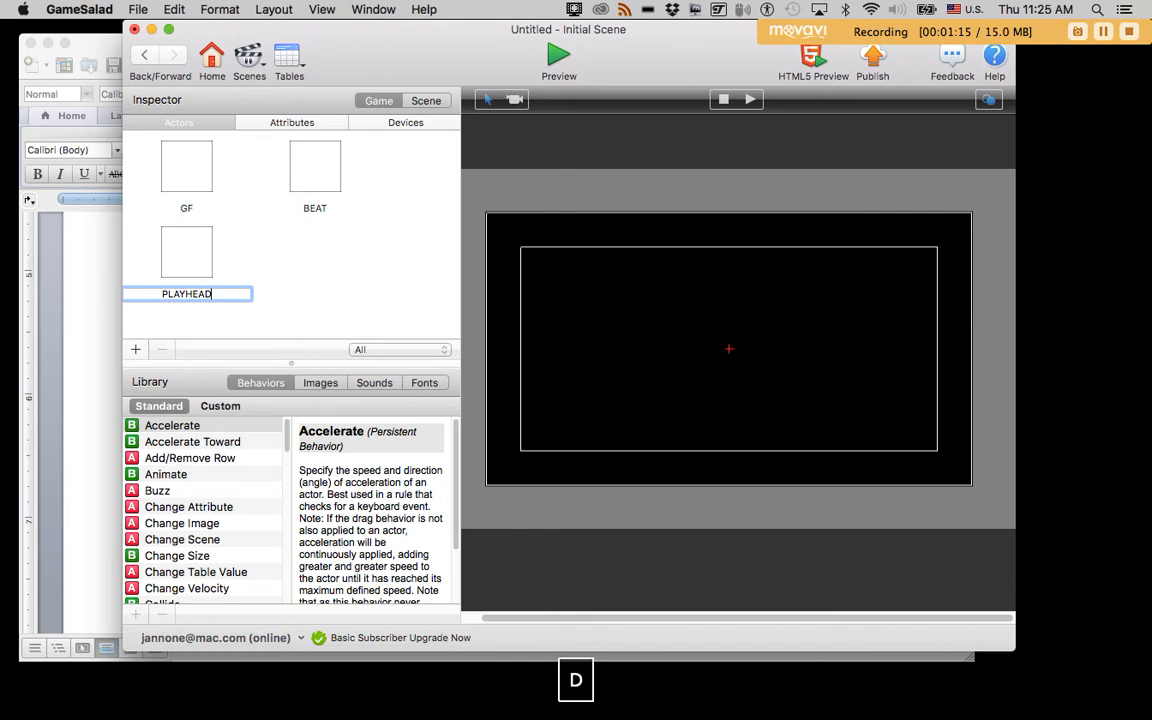
pyautogui.click(270, 244)
# - Set the BEAT actor's size to a width of 20 and a height of 50
pyautogui.doubleClick(321, 165)
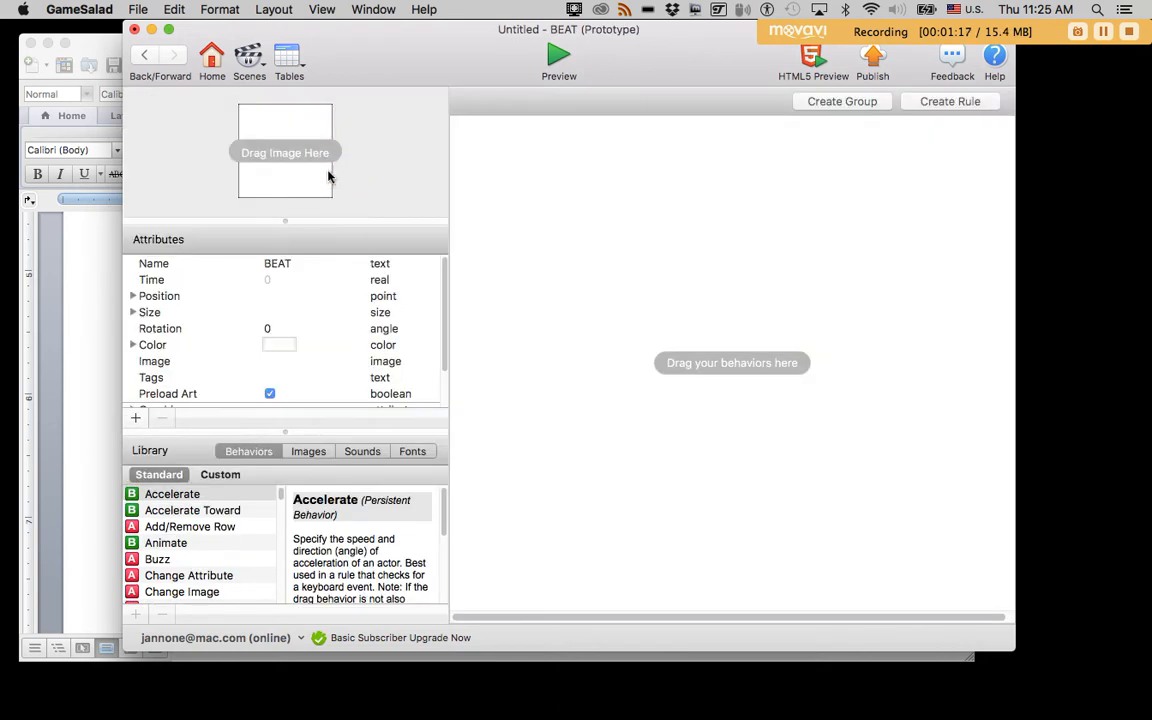
pyautogui.click(132, 312)
pyautogui.click(285, 328)
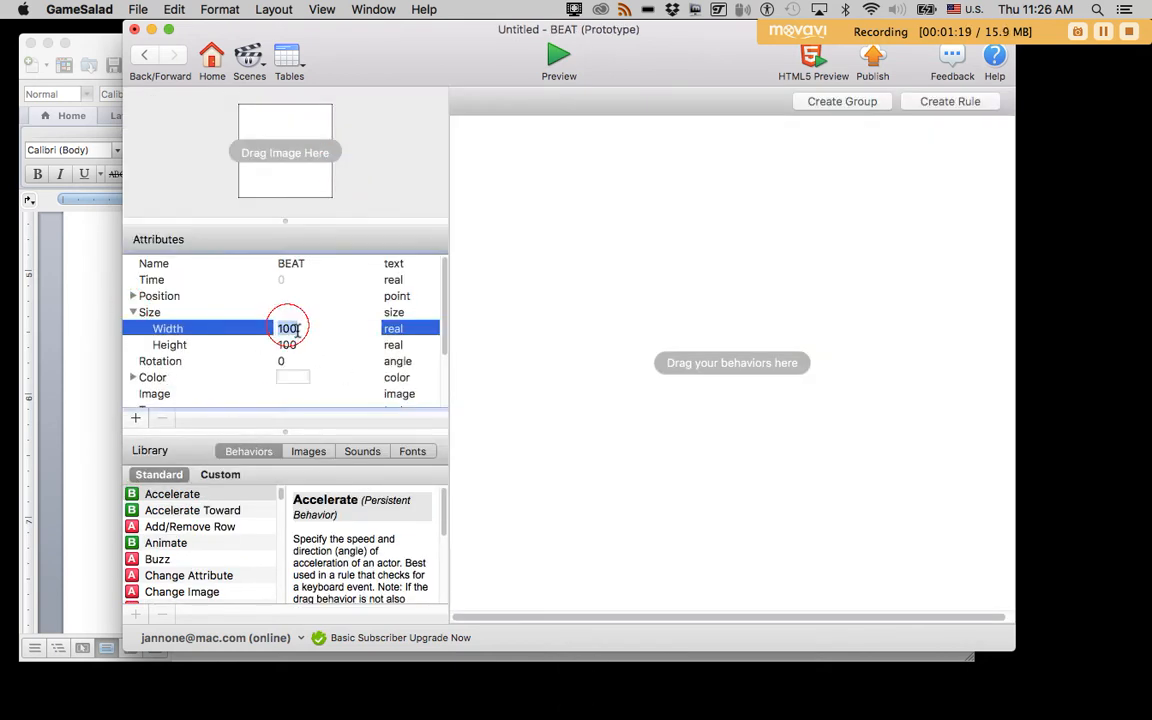
pyautogui.write('20')
pyautogui.click(290, 344)
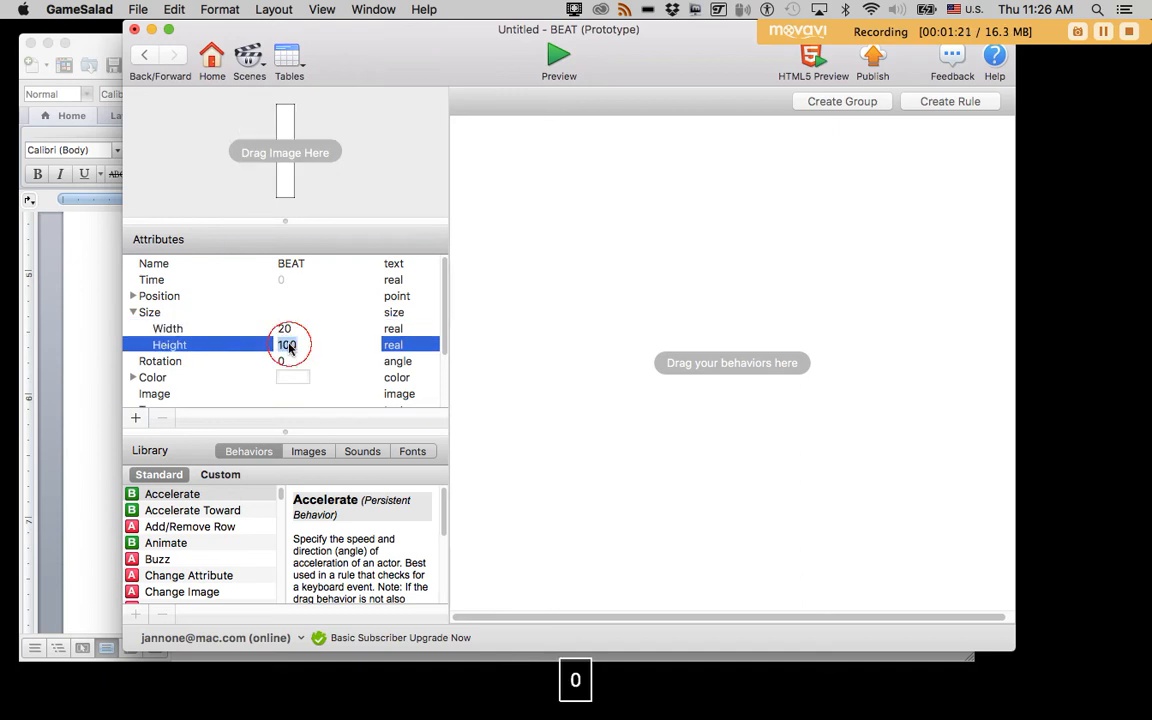
pyautogui.write('50')
pyautogui.click(329, 312)
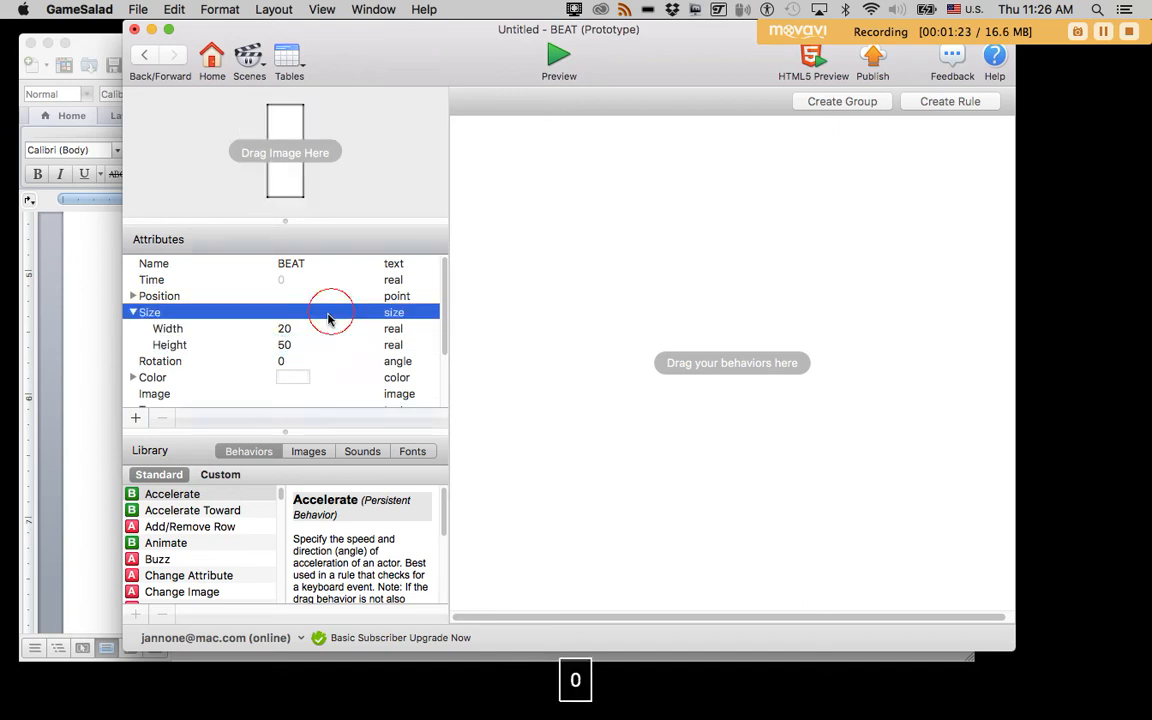
# - Set the PLAYHEAD actor's size to a width of 2 and a height of 500
pyautogui.click(145, 55)
pyautogui.click(180, 255)
pyautogui.doubleClick(182, 255)
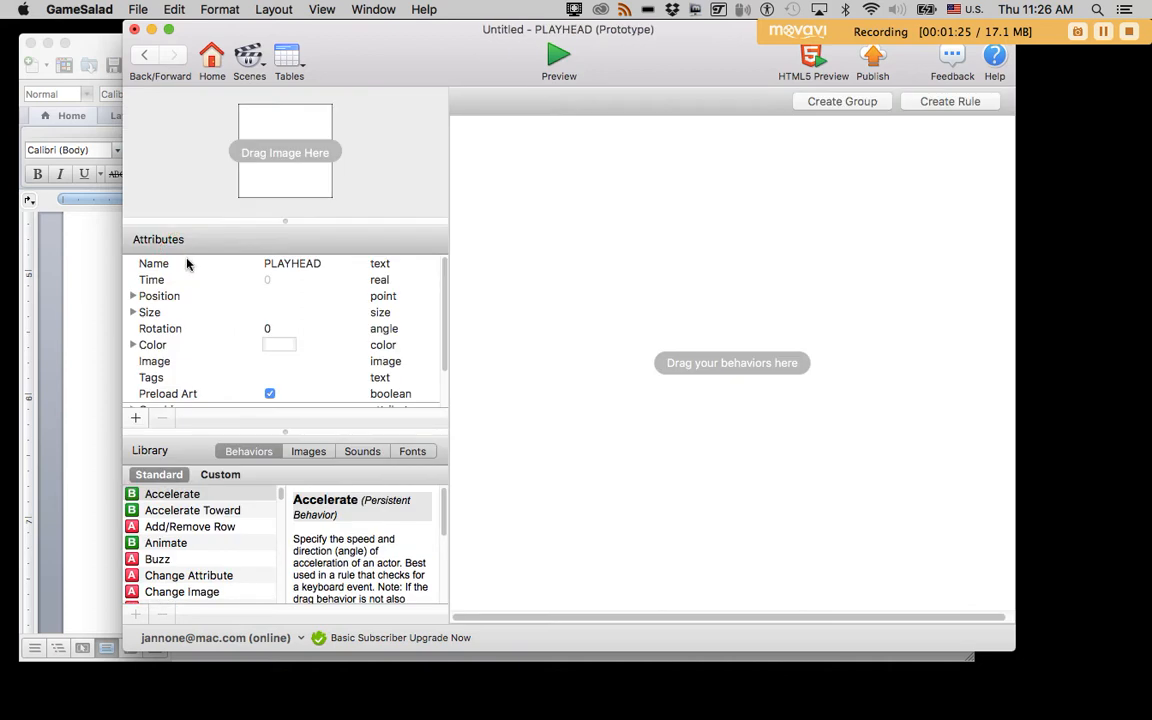
pyautogui.click(133, 312)
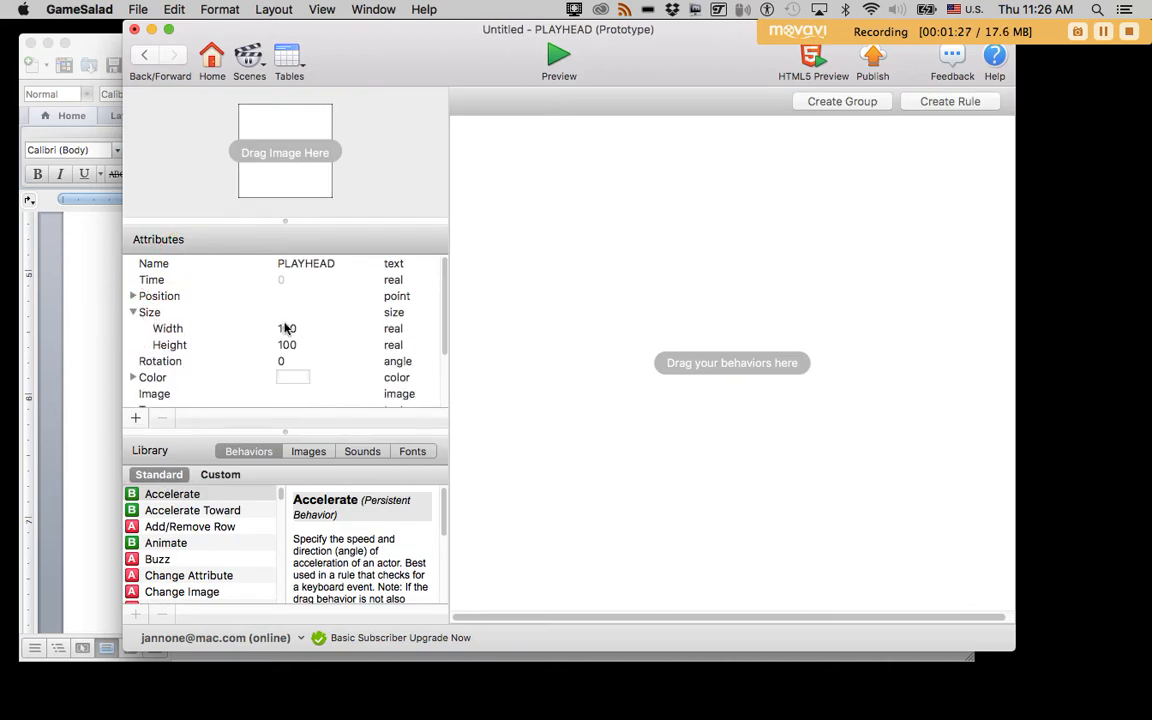
pyautogui.doubleClick(290, 329)
pyautogui.write('2')
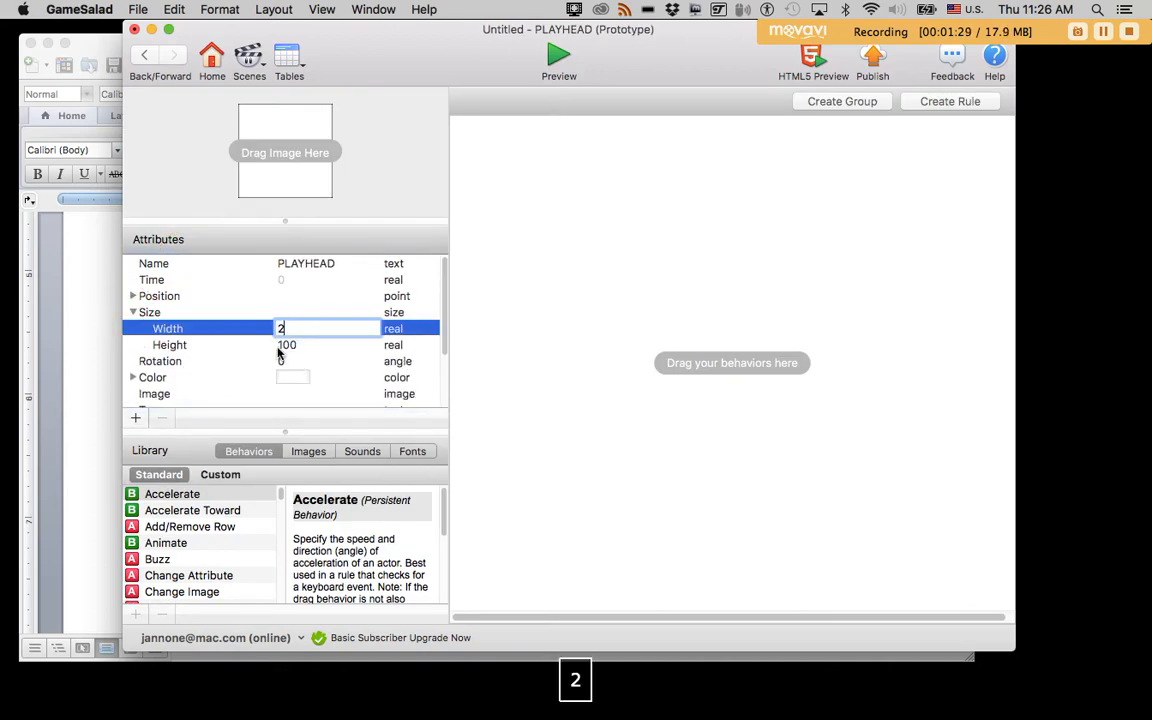
pyautogui.doubleClick(291, 345)
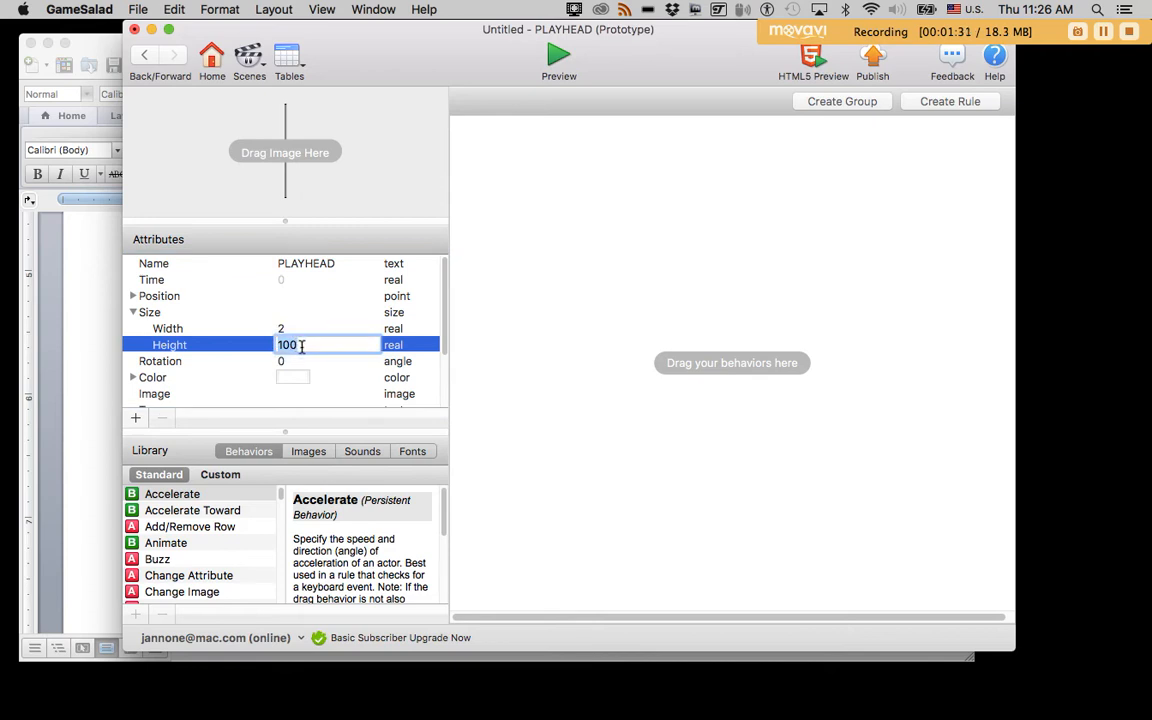
pyautogui.write('500')
pyautogui.click(325, 377)
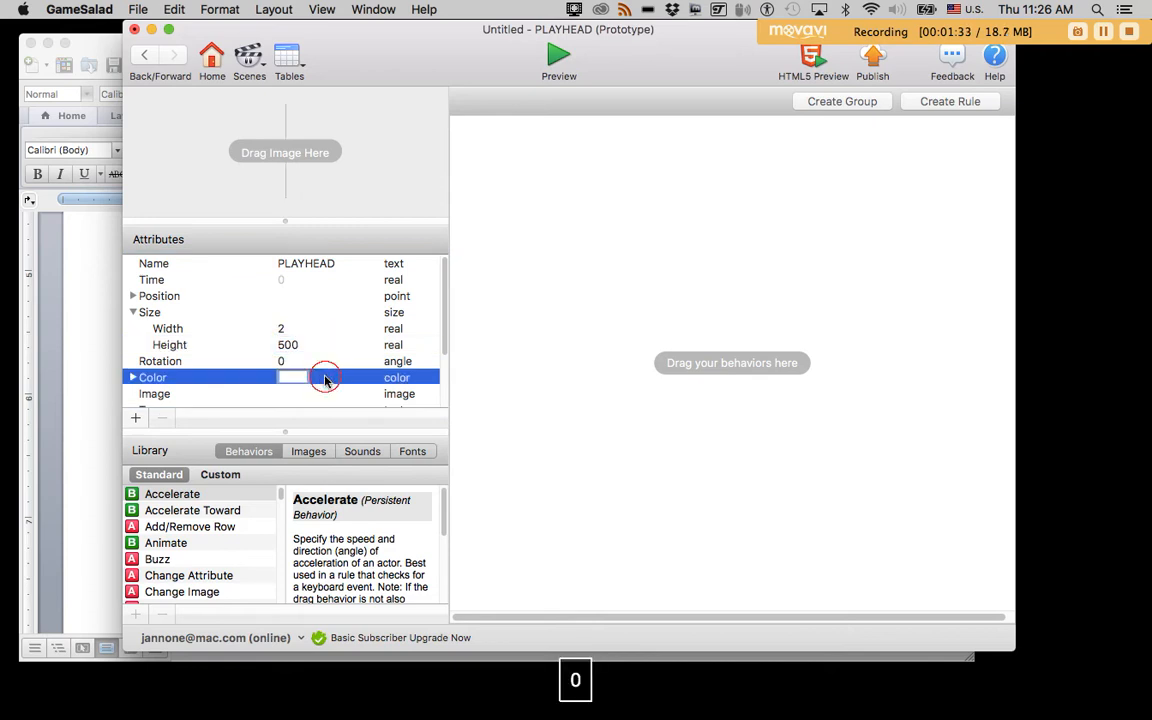
# - Change the GF actor's color to orange using the color wheel and return to the initial scene
pyautogui.click(142, 59)
pyautogui.doubleClick(184, 166)
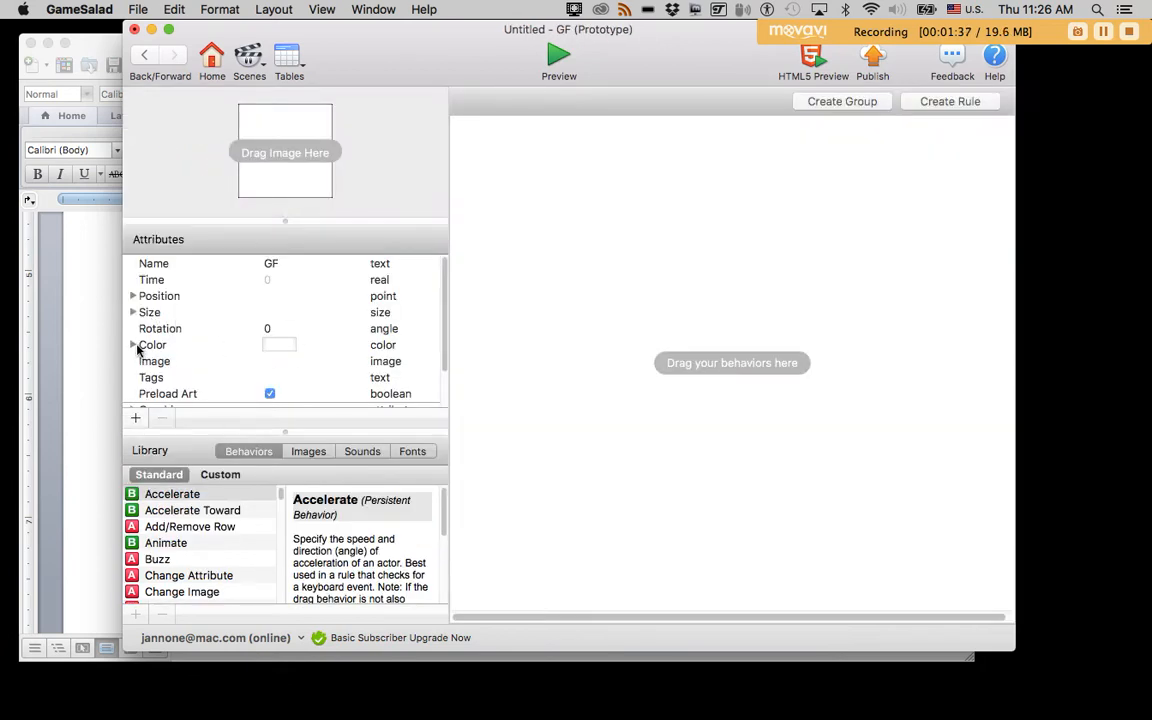
pyautogui.click(133, 345)
pyautogui.click(280, 345)
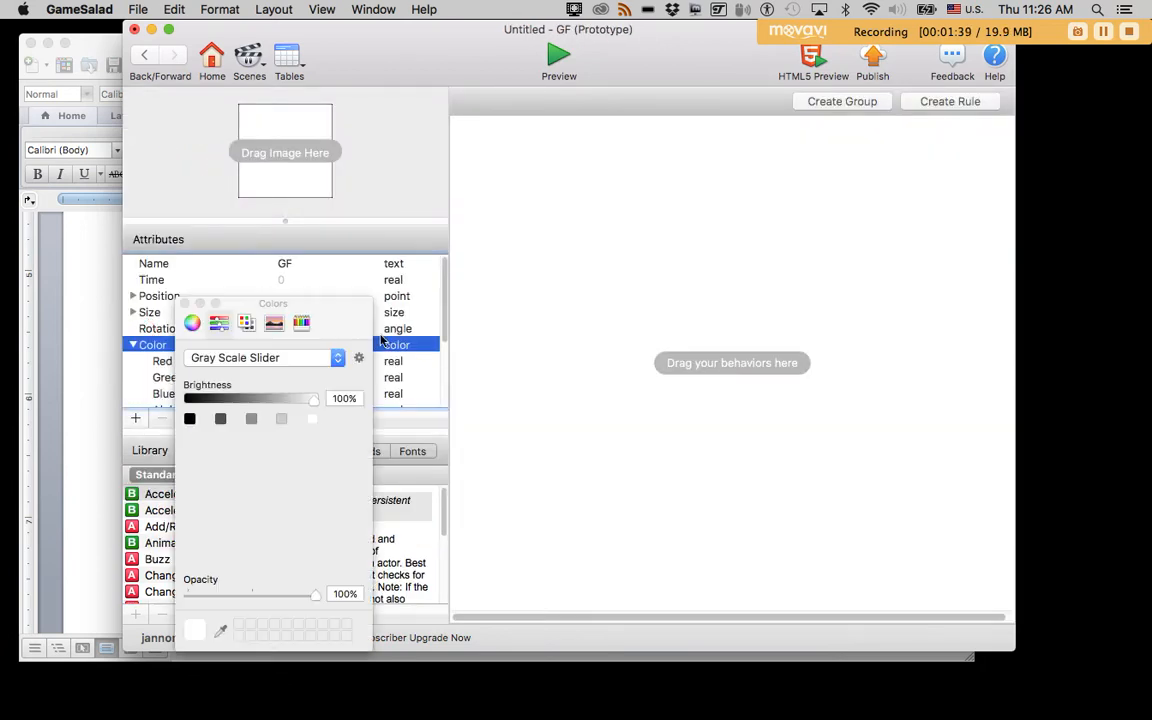
pyautogui.click(192, 322)
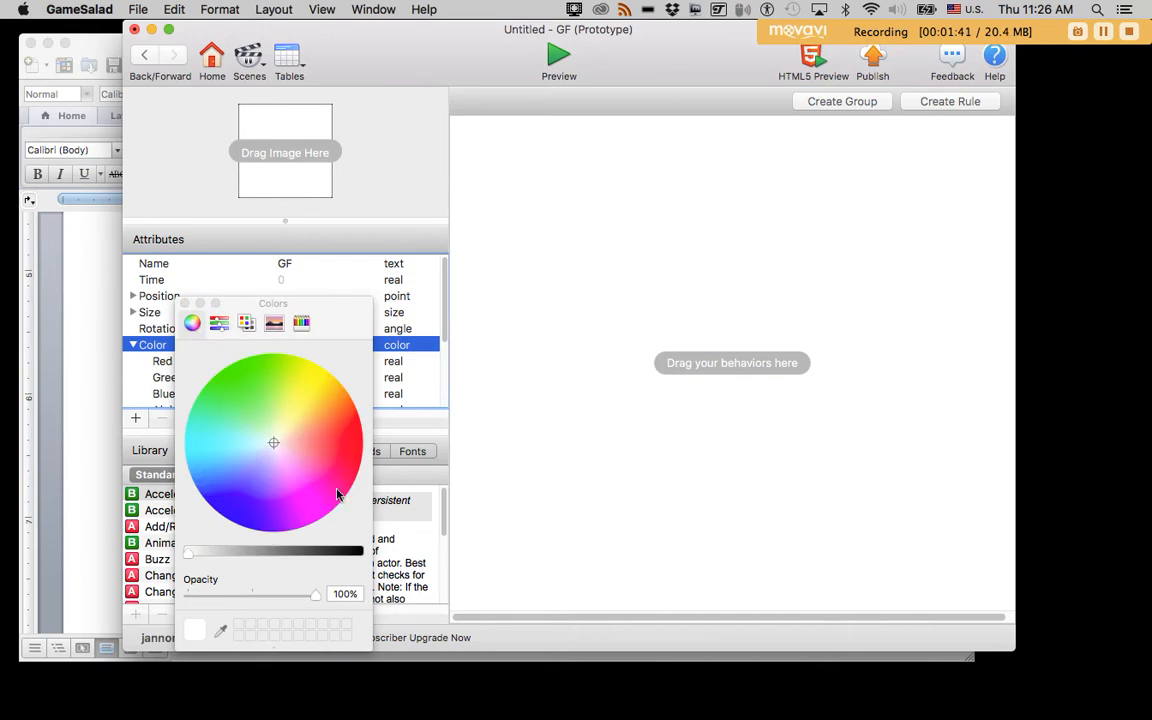
pyautogui.click(331, 417)
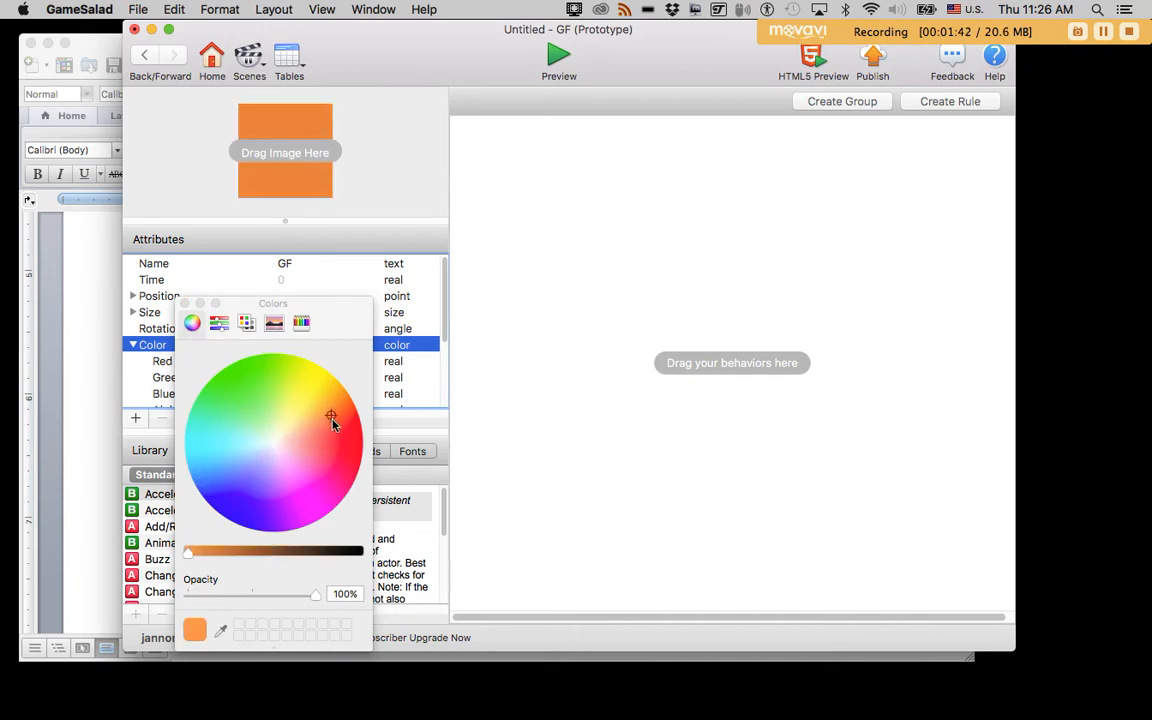
pyautogui.click(185, 303)
pyautogui.click(147, 57)
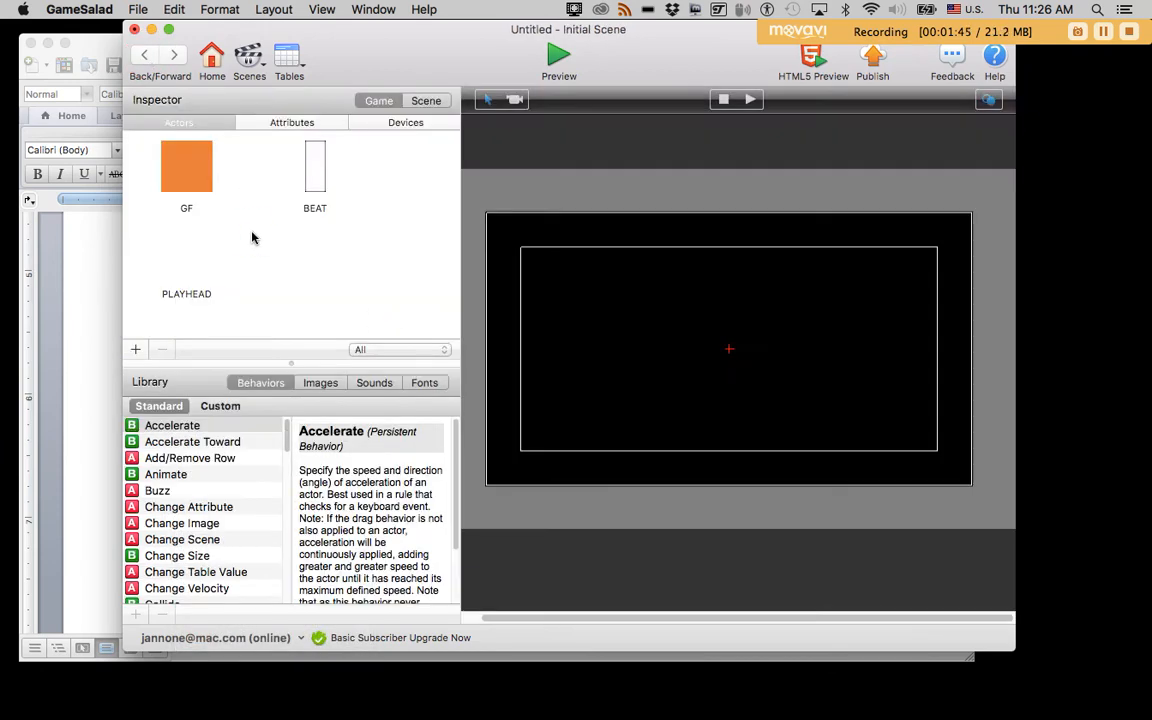
# - Switch to the Word quiz document and highlight the requirement to spawn 20 Beat actors within a 16-column, 4-row grid
pyautogui.click(110, 337)
pyautogui.moveTo(187, 270); pyautogui.dragTo(441, 341)
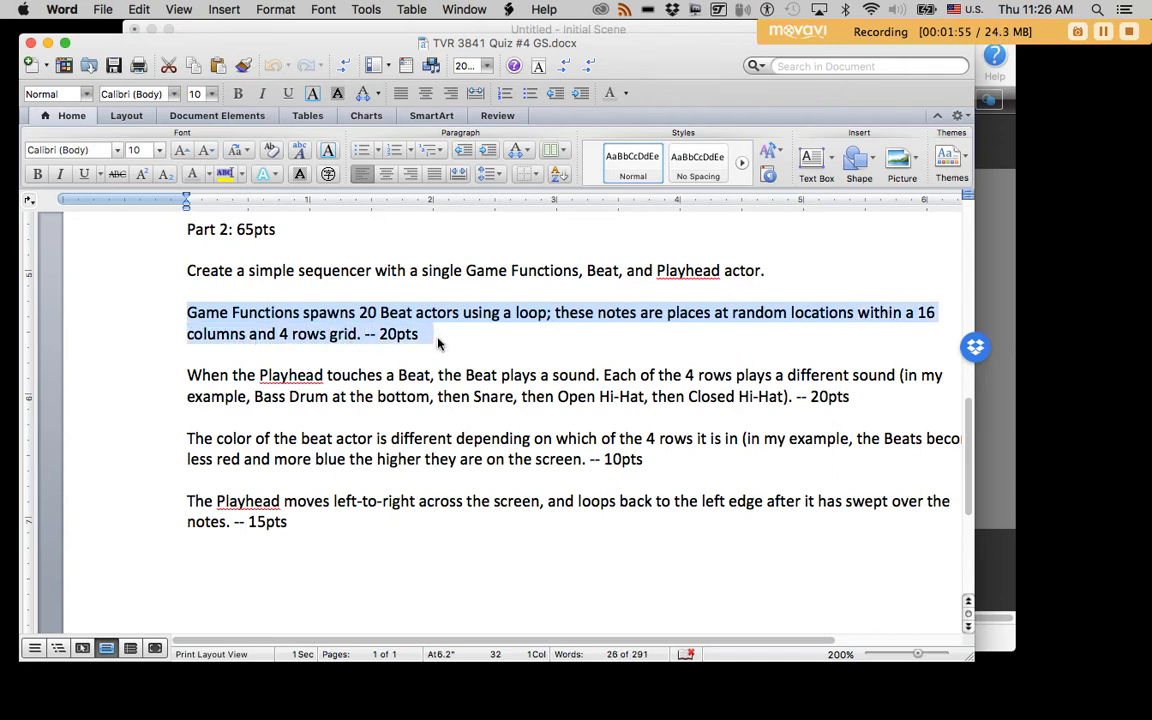
# - Switch to GameSalad, open the GF actor and add a Loop behavior to it
pyautogui.press('super+Tab')
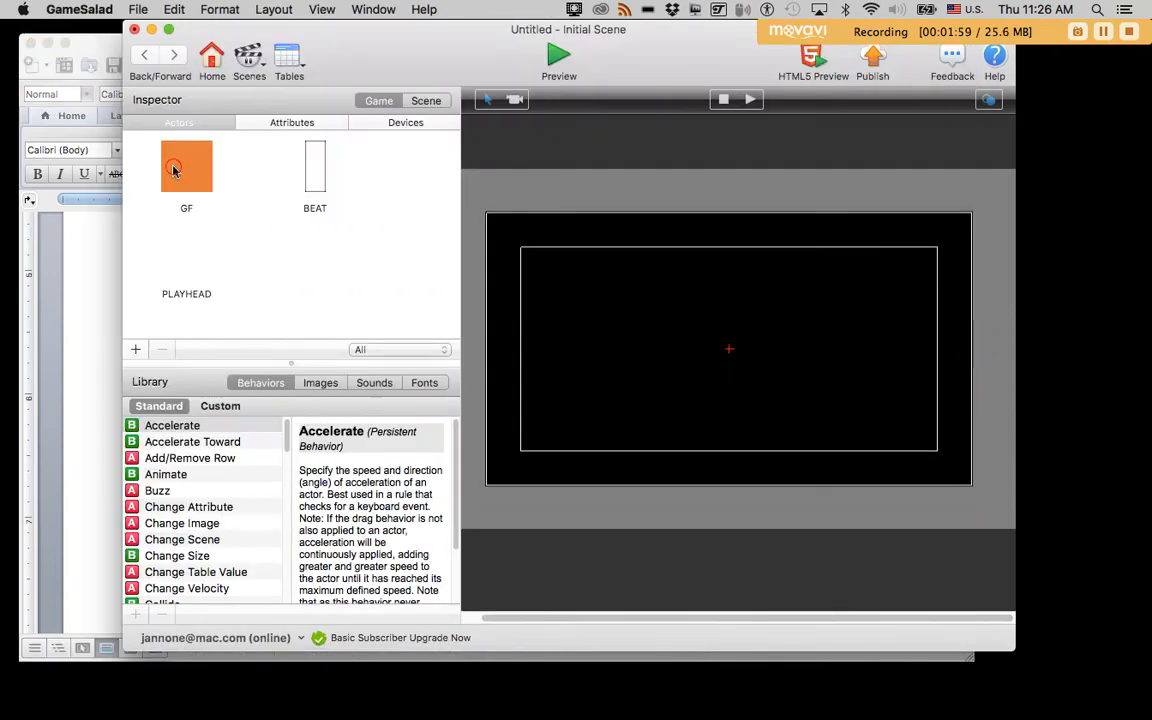
pyautogui.doubleClick(173, 170)
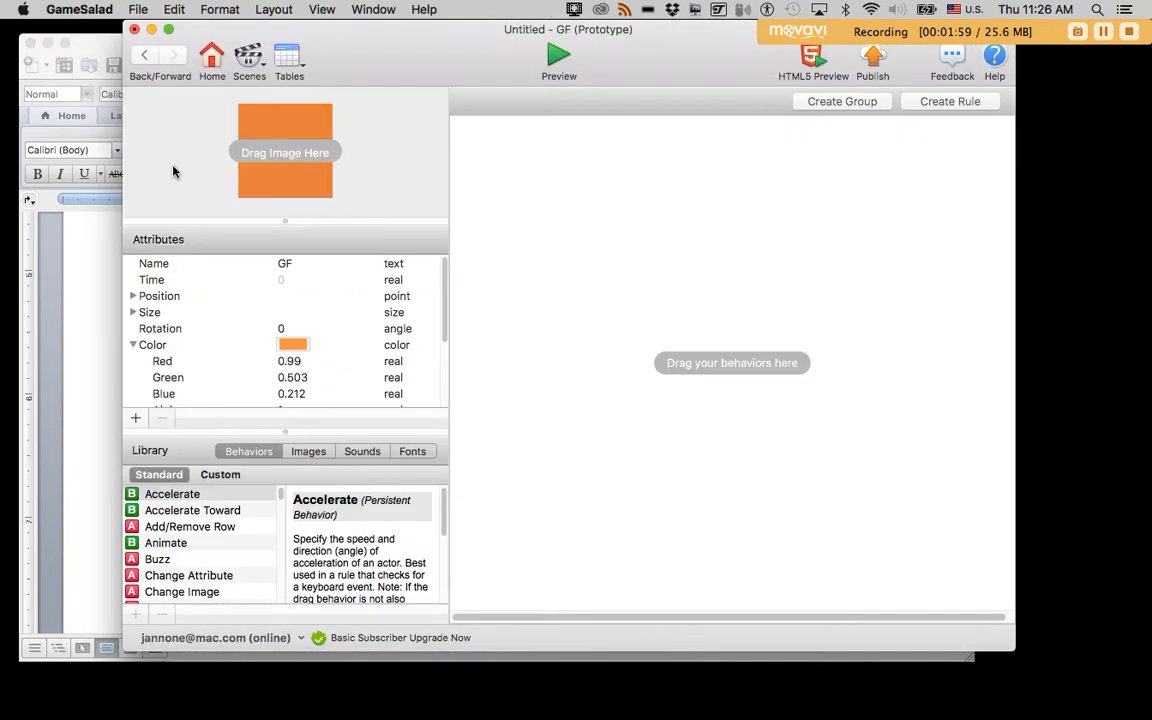
pyautogui.scroll(-5, 193, 543)
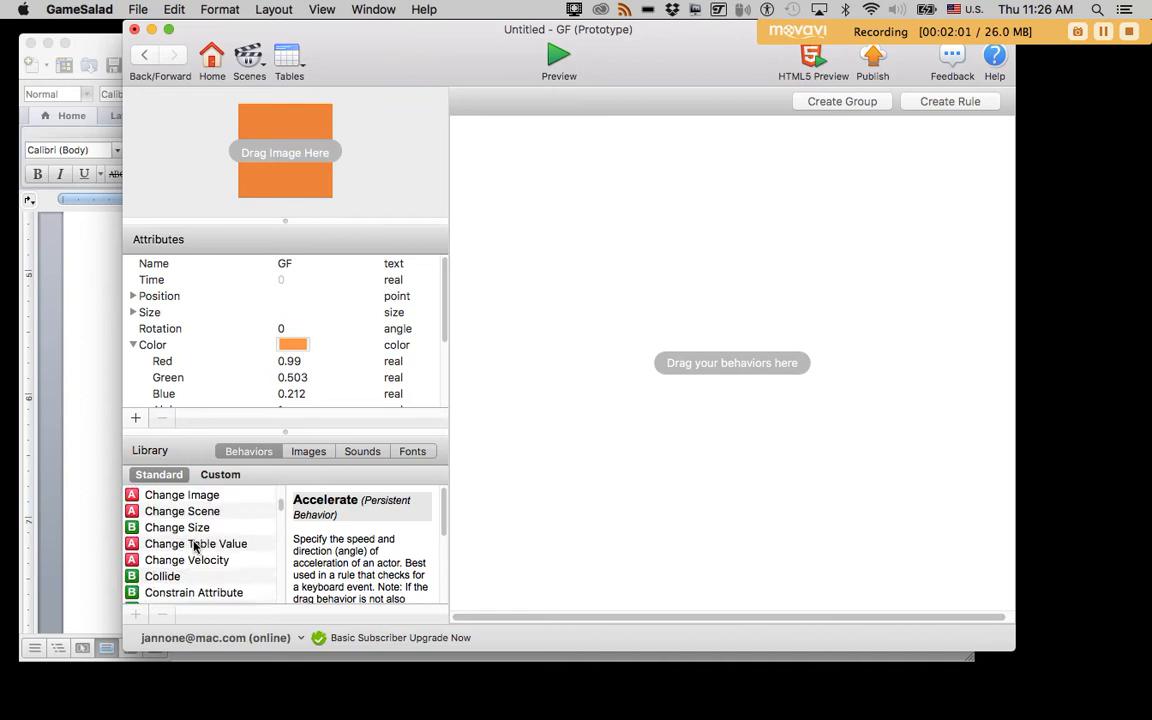
pyautogui.click(195, 541)
pyautogui.write('loop')
pyautogui.moveTo(150, 596); pyautogui.dragTo(518, 280)
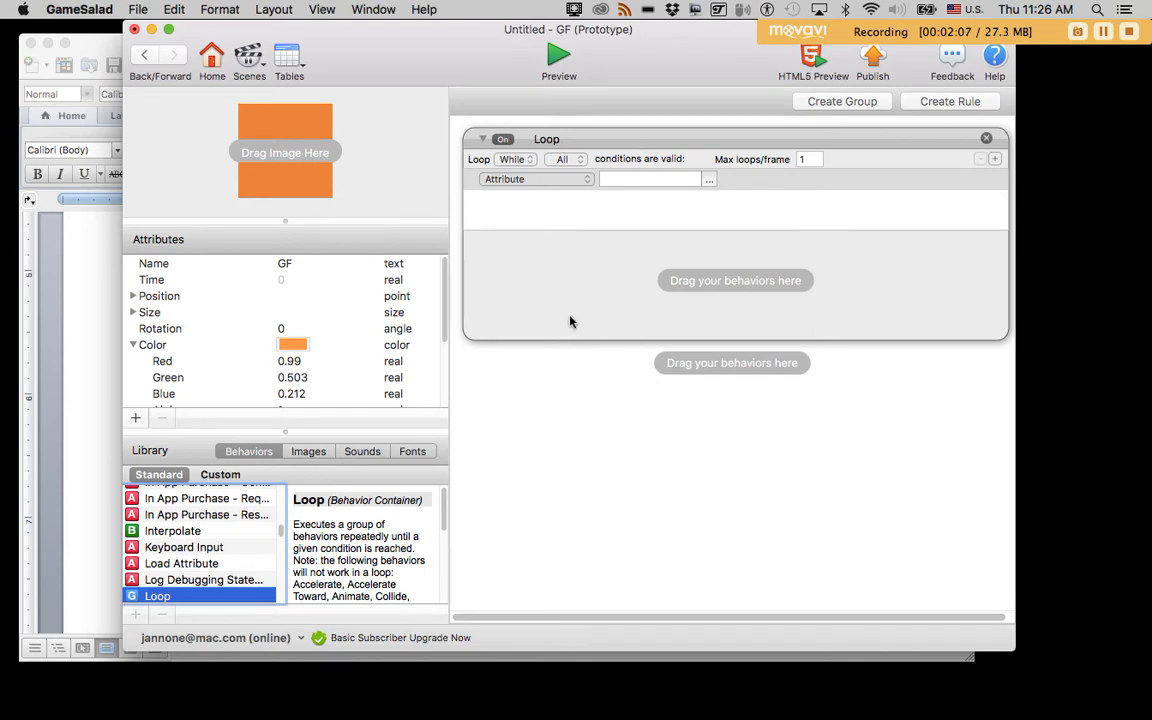
# - Add an integer attribute named NUM_BEATS to the GF actor
pyautogui.click(135, 418)
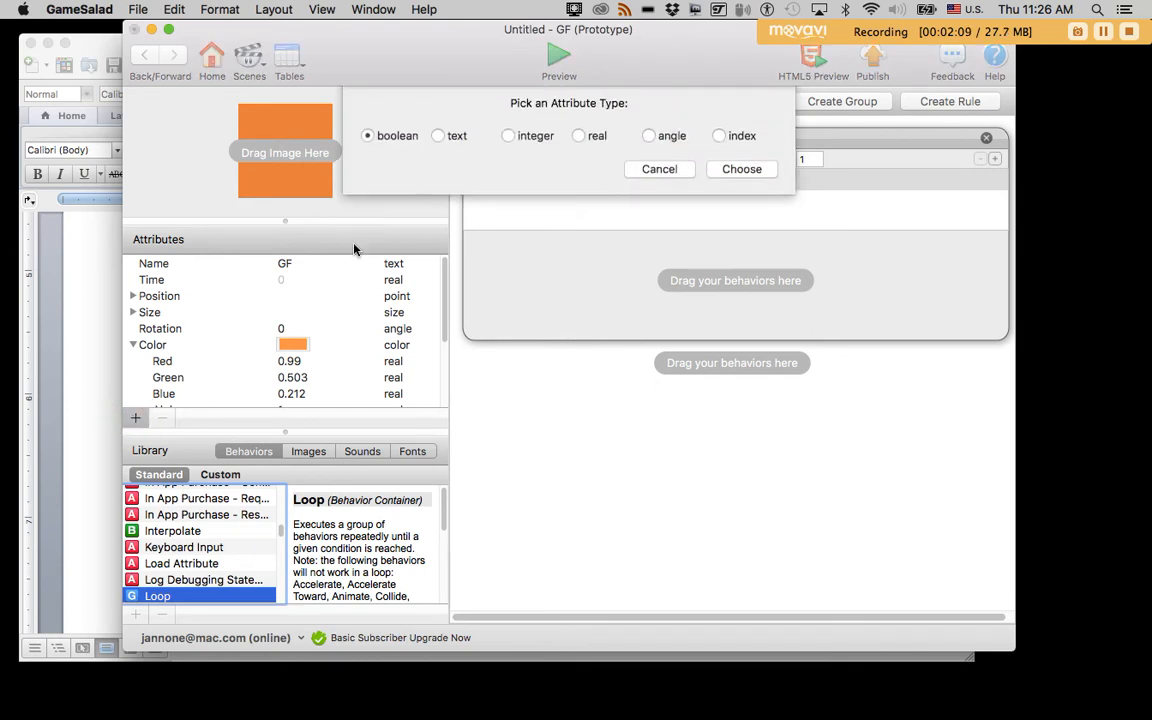
pyautogui.click(510, 145)
pyautogui.click(741, 177)
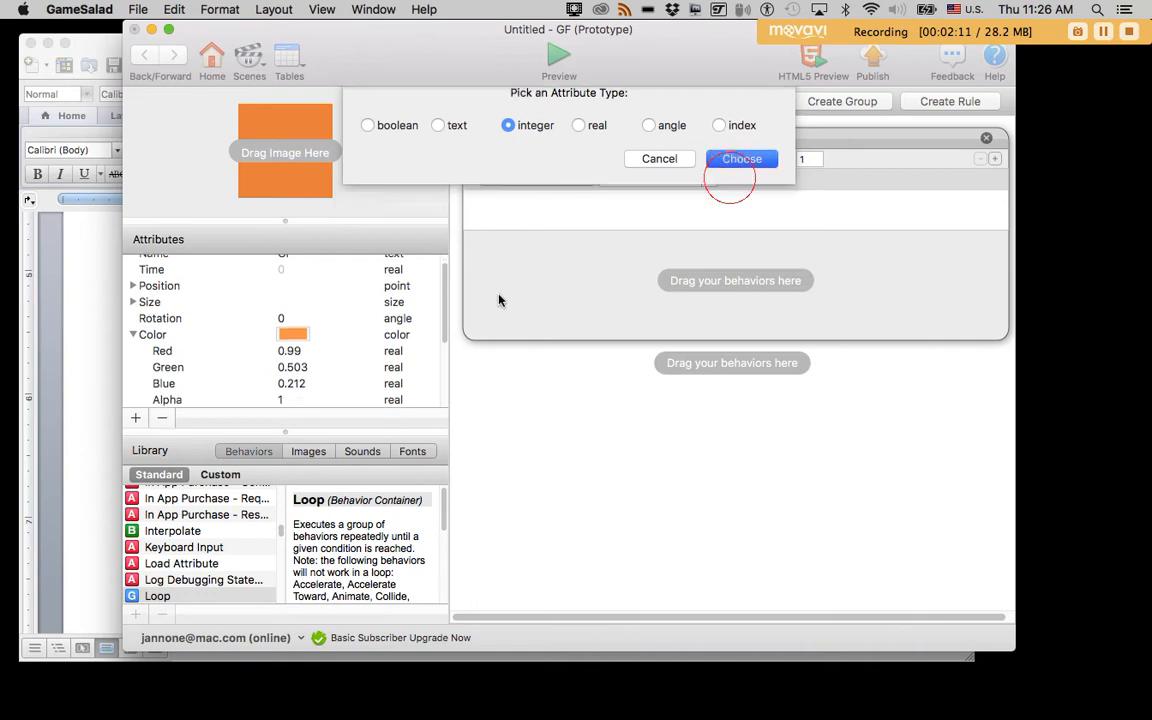
pyautogui.scroll(-3, 218, 382)
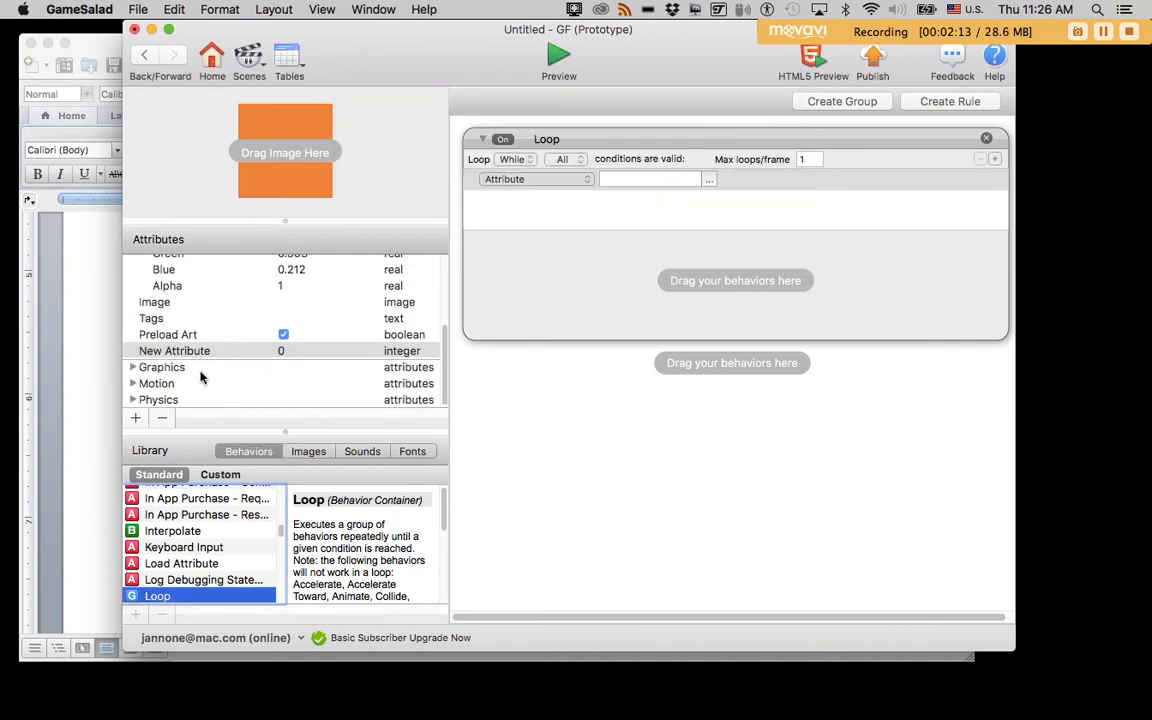
pyautogui.doubleClick(190, 351)
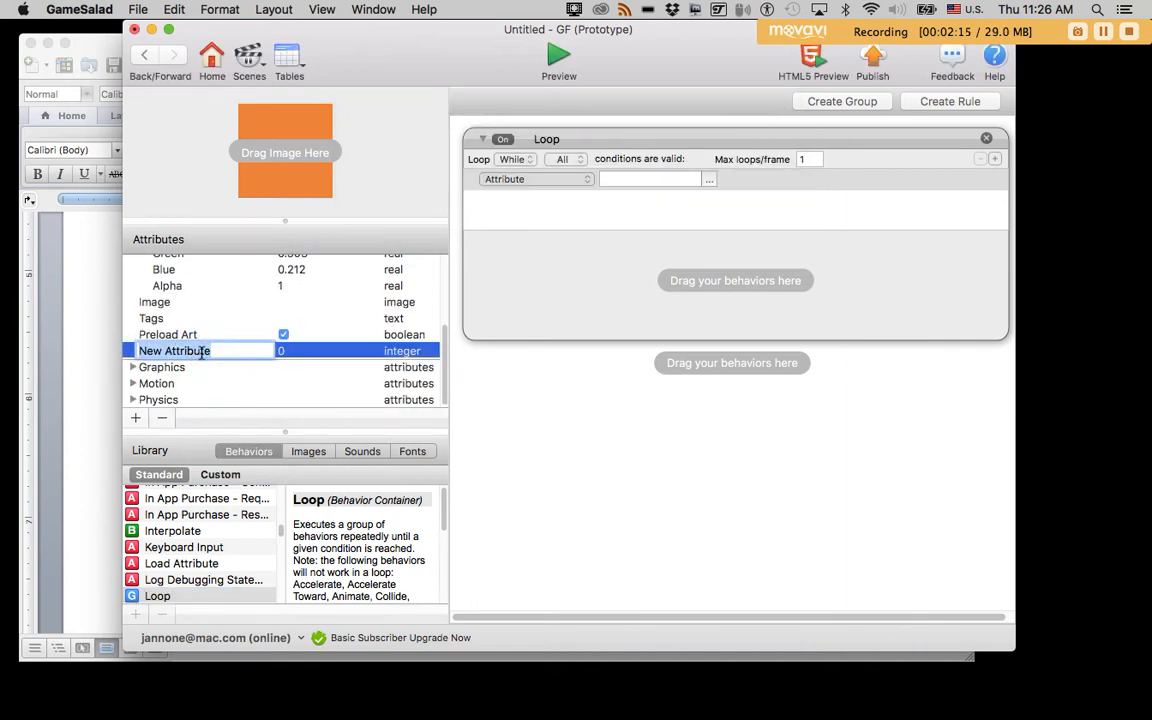
pyautogui.write('NUM_')
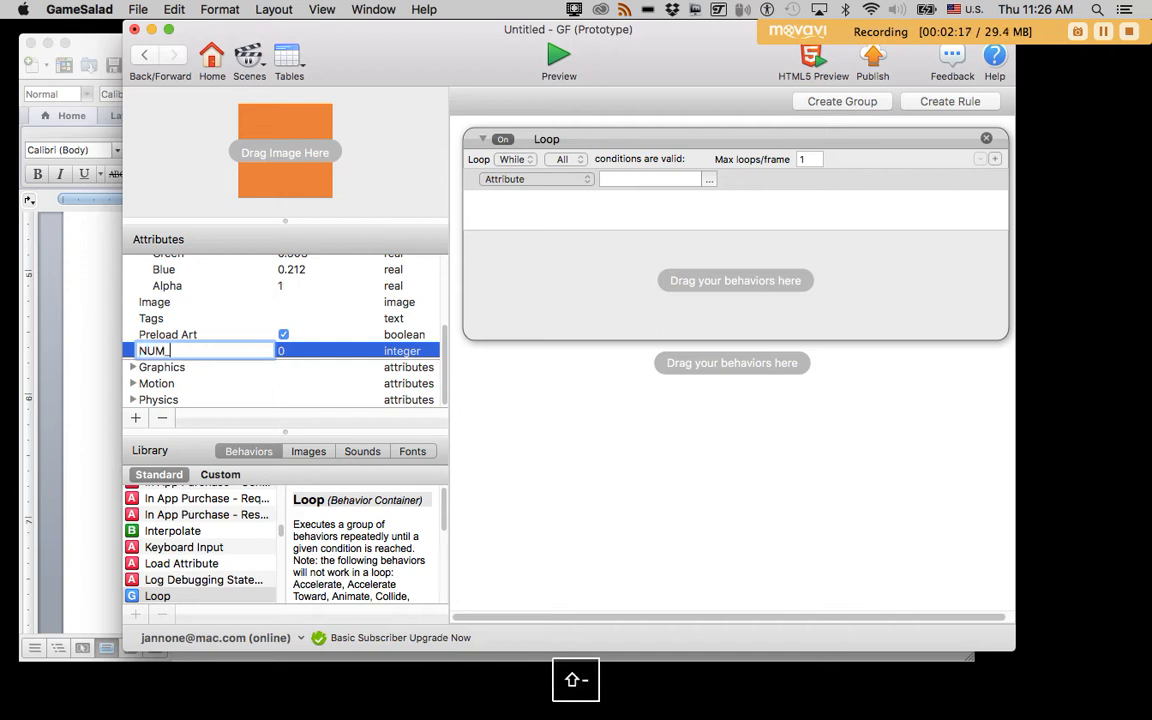
pyautogui.write('BEATS')
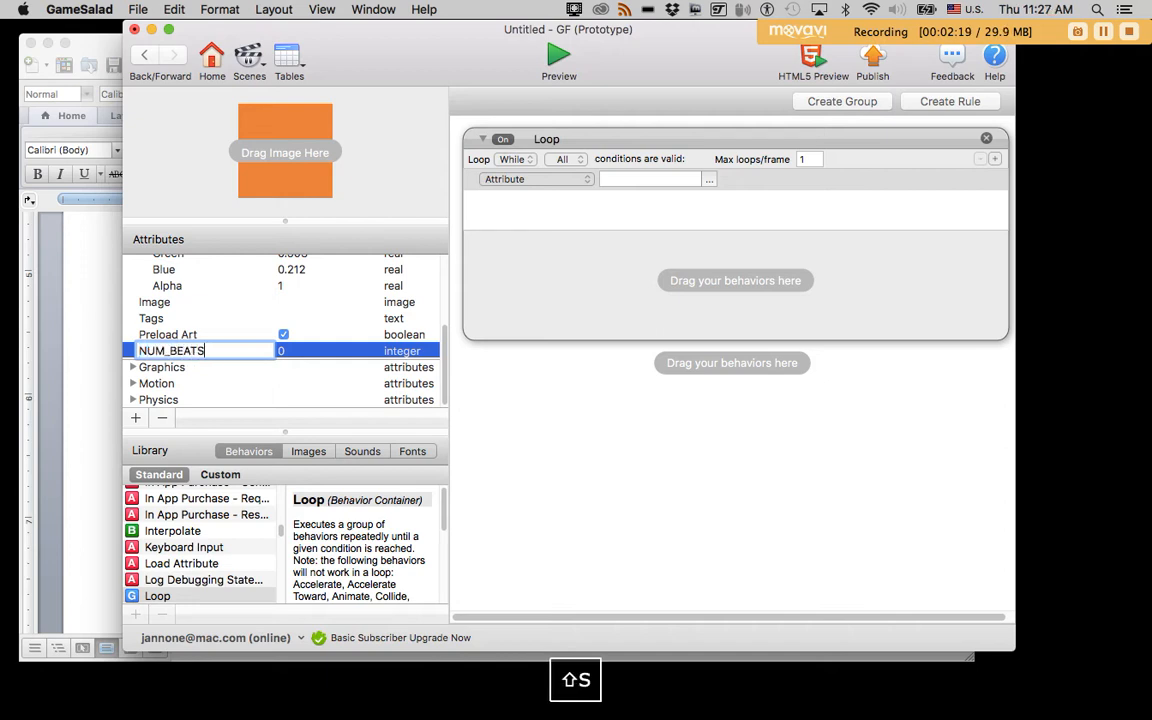
pyautogui.click(247, 369)
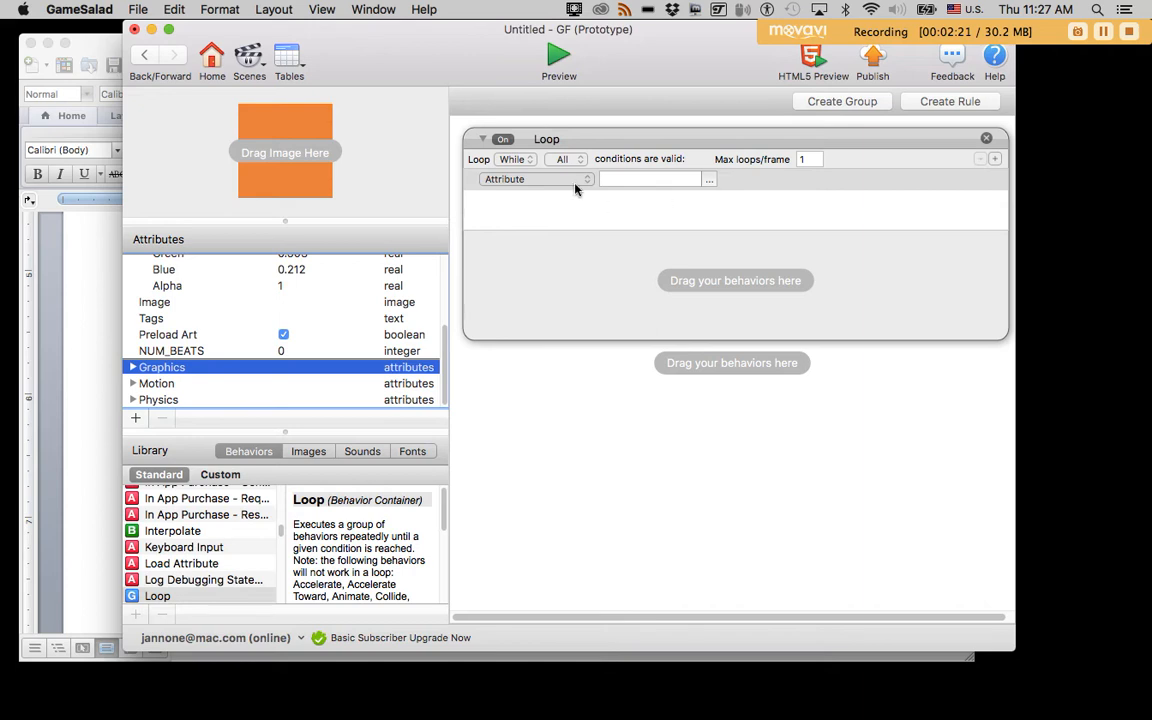
# - Choose GF's NUM_BEATS attribute as the one tested by the Loop's condition
pyautogui.click(574, 180)
pyautogui.click(709, 179)
pyautogui.click(709, 179)
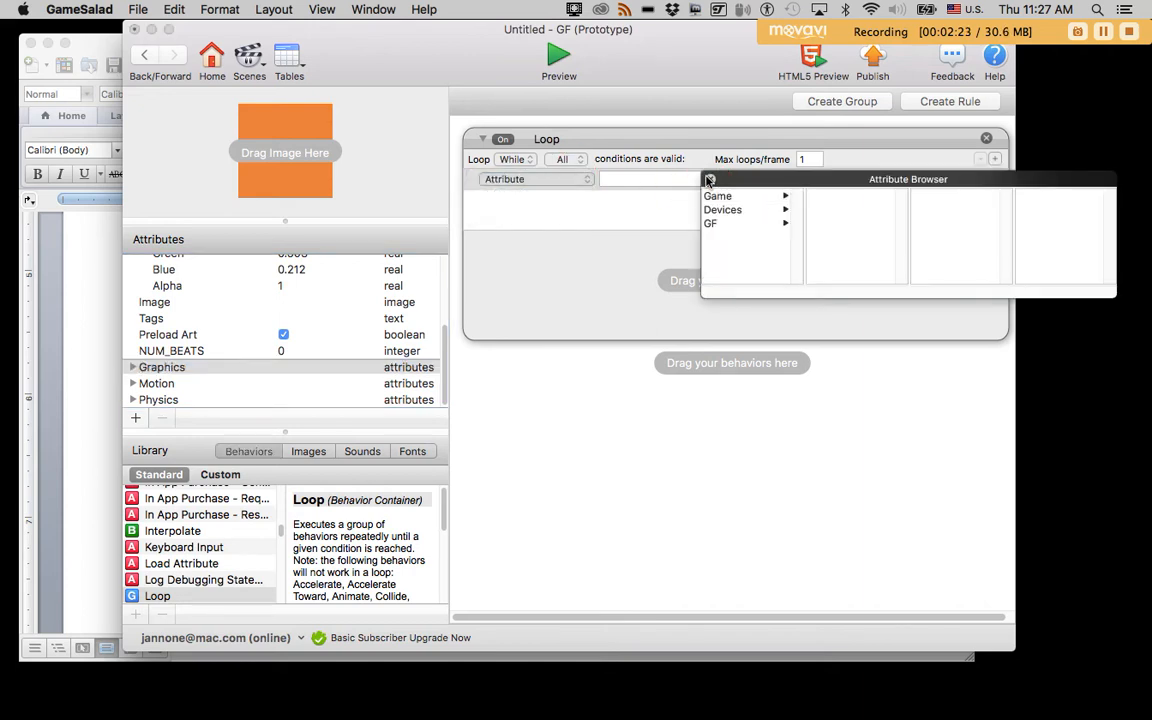
pyautogui.click(720, 226)
pyautogui.scroll(-3, 842, 256)
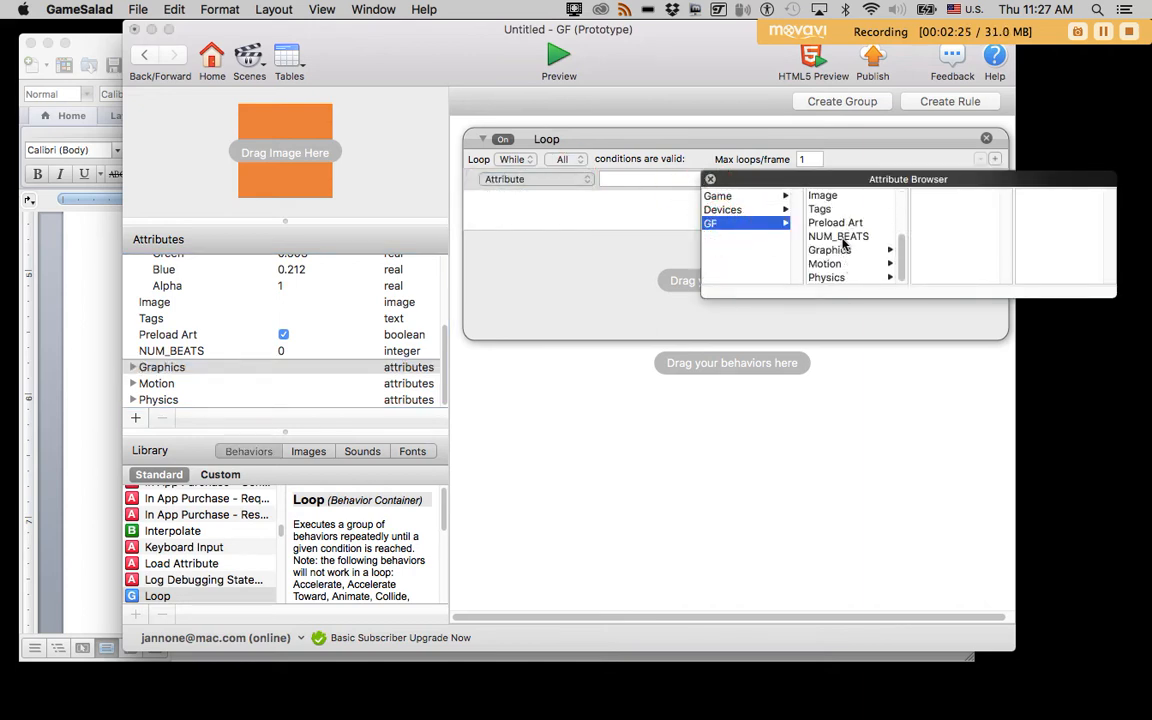
pyautogui.doubleClick(840, 237)
# - Set the Loop condition's comparison to less than (<) with a value of 20
pyautogui.click(731, 179)
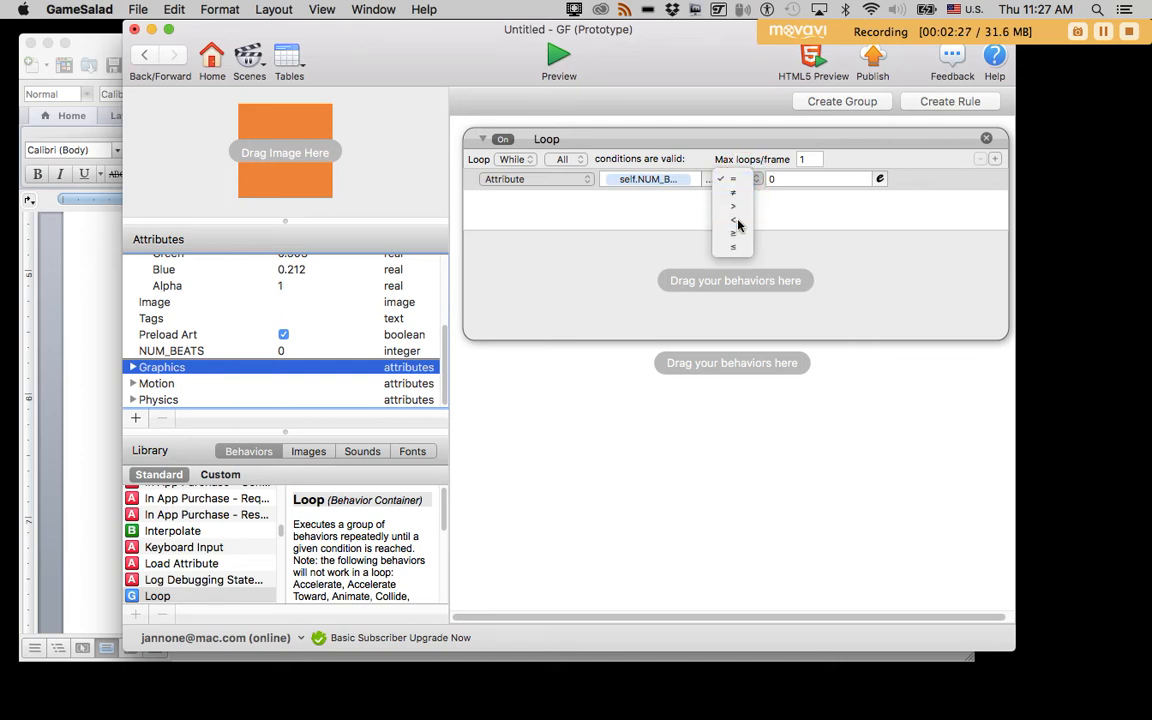
pyautogui.click(738, 221)
pyautogui.click(779, 180)
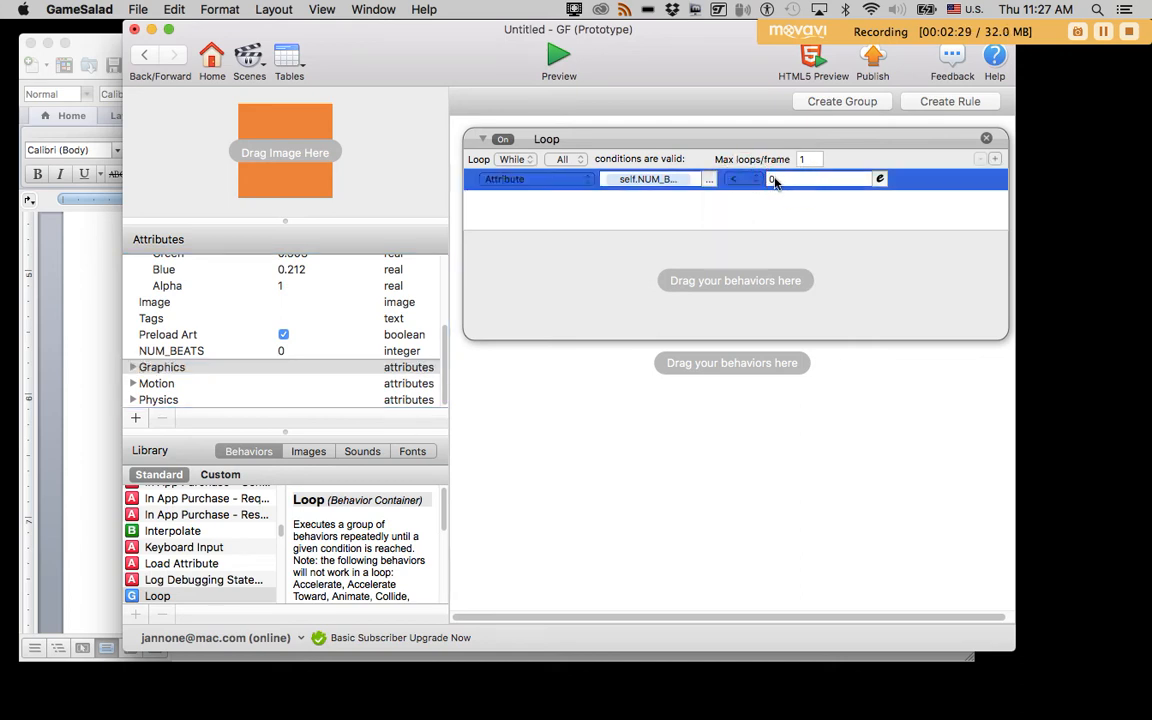
pyautogui.click(774, 181)
pyautogui.write('20')
pyautogui.press('Return')
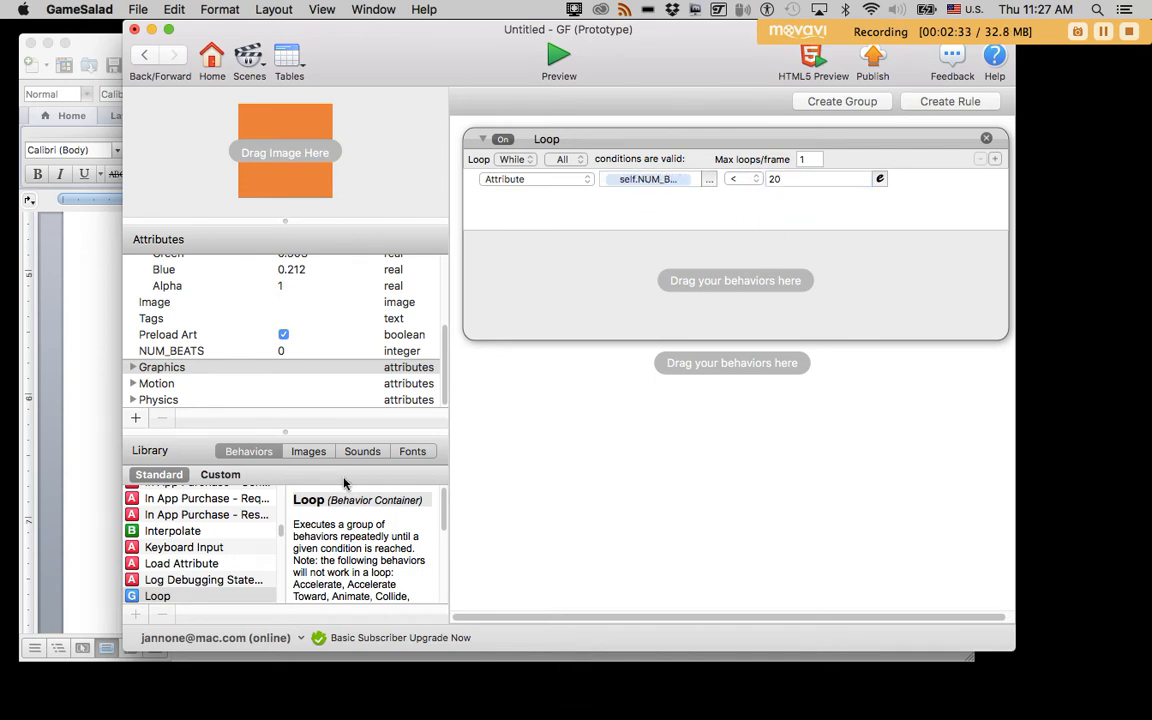
# - Add a Change Attribute behavior inside the Loop and target GF's NUM_BEATS attribute
pyautogui.click(190, 531)
pyautogui.write('ch')
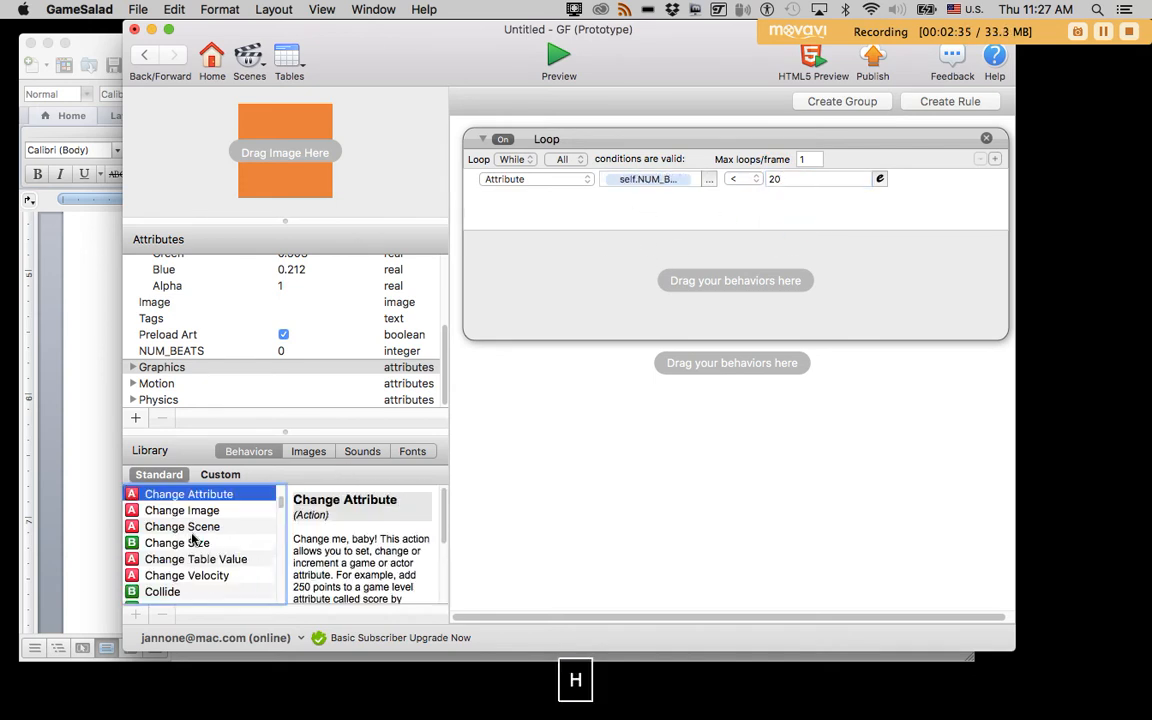
pyautogui.moveTo(185, 494); pyautogui.dragTo(566, 303)
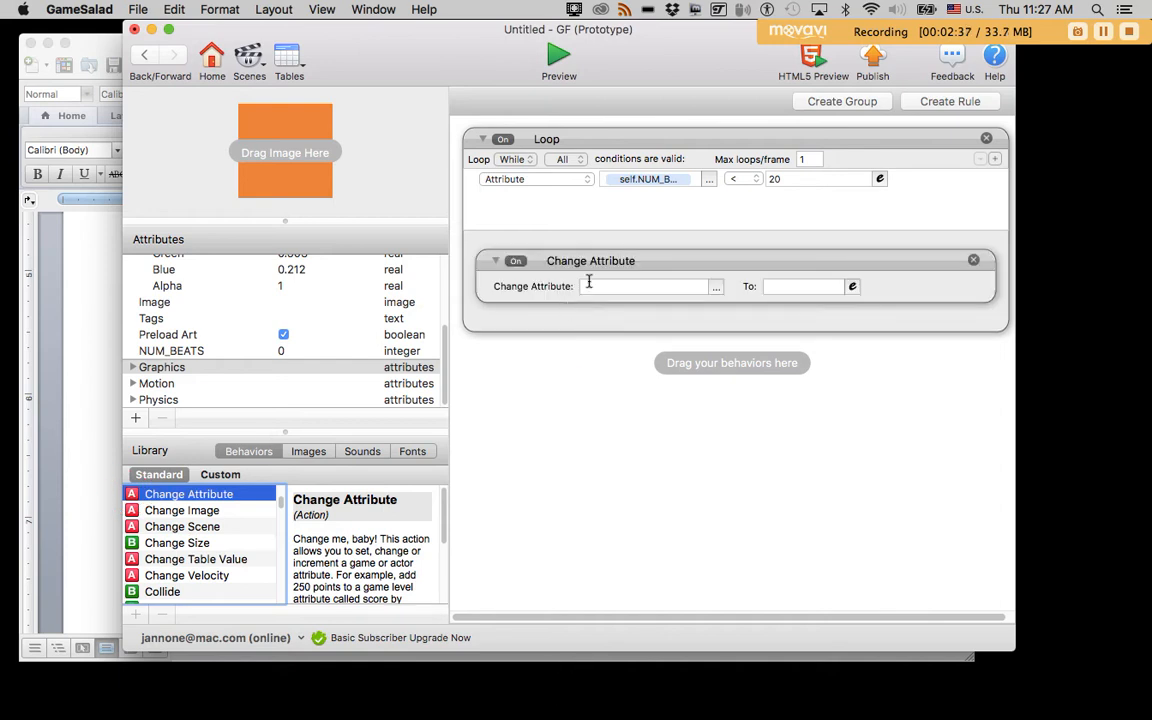
pyautogui.click(725, 288)
pyautogui.click(716, 287)
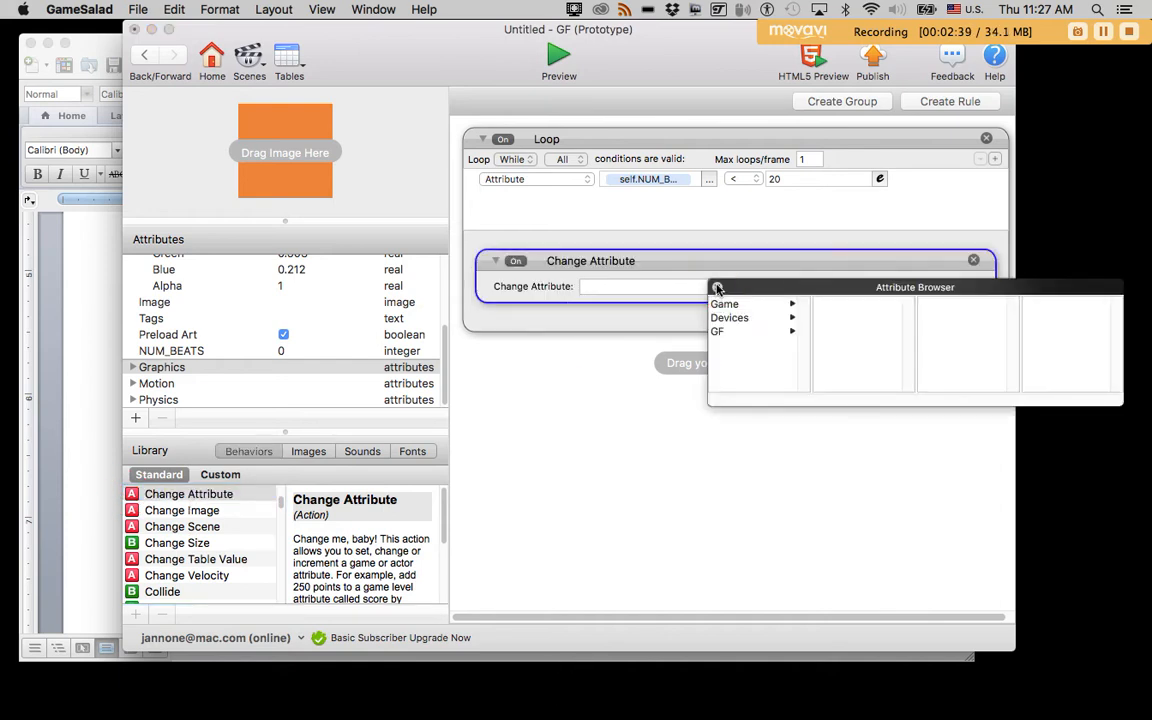
pyautogui.click(730, 332)
pyautogui.scroll(-3, 840, 345)
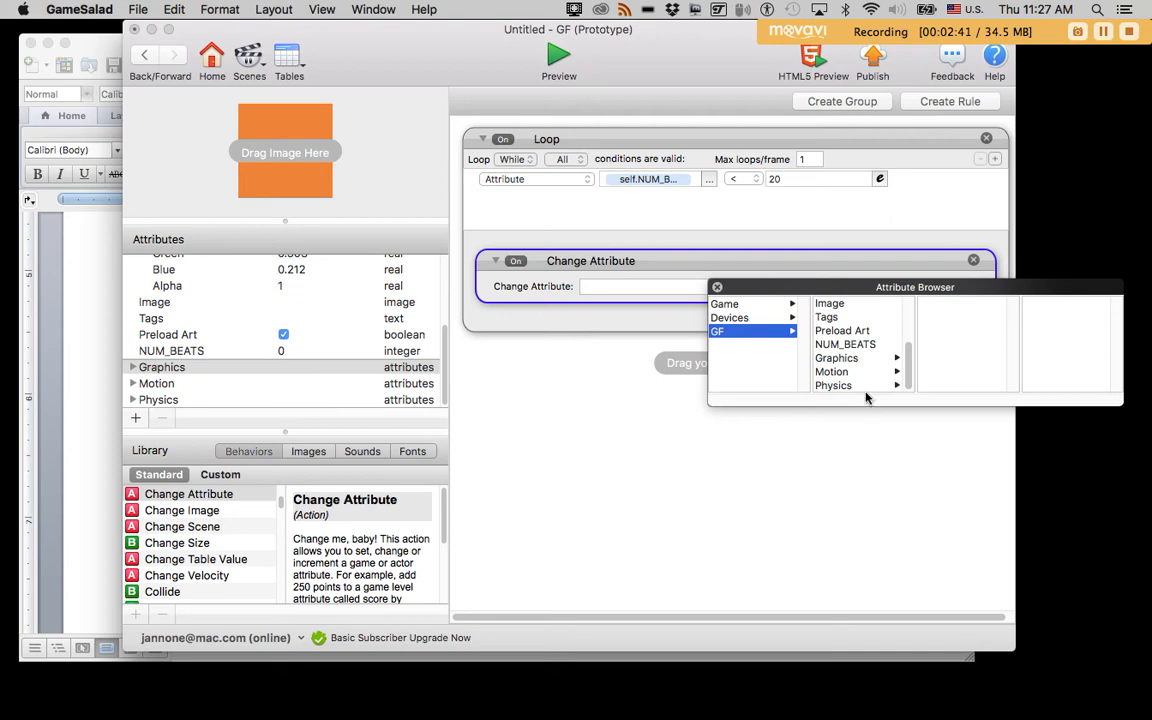
pyautogui.click(843, 344)
# - Set the Change Attribute behavior's new value to the expression self.NUM_BEATS+1
pyautogui.click(800, 288)
pyautogui.click(855, 287)
pyautogui.click(500, 312)
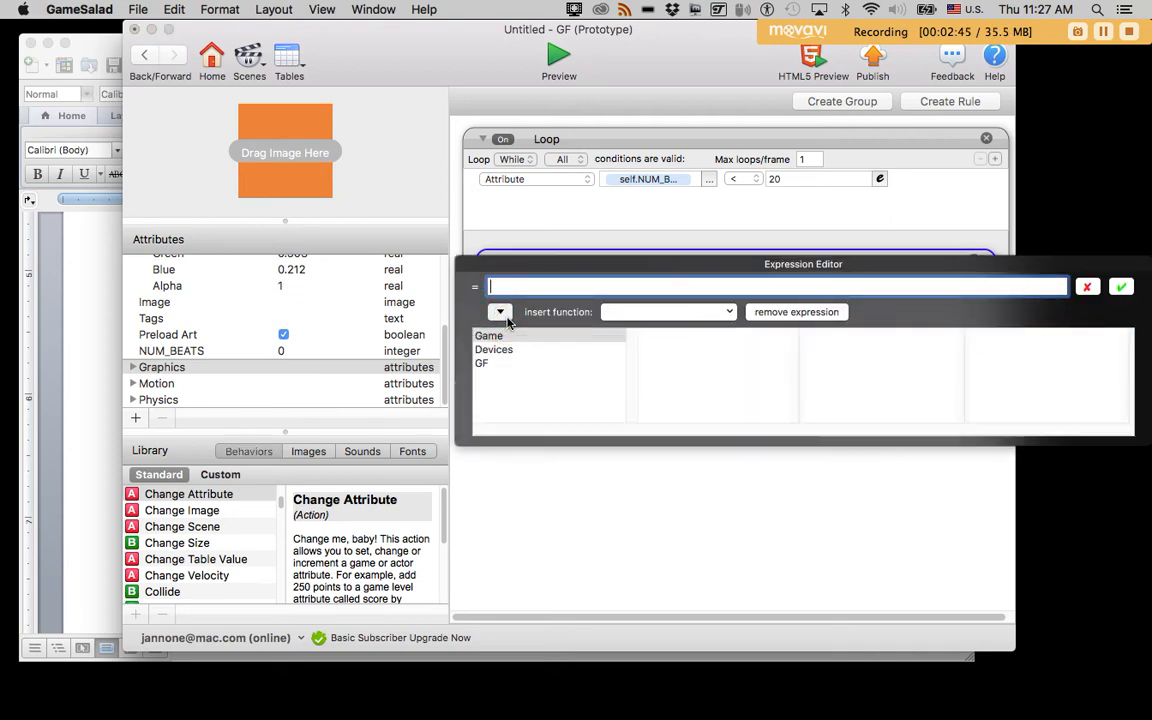
pyautogui.click(507, 364)
pyautogui.scroll(-3, 700, 390)
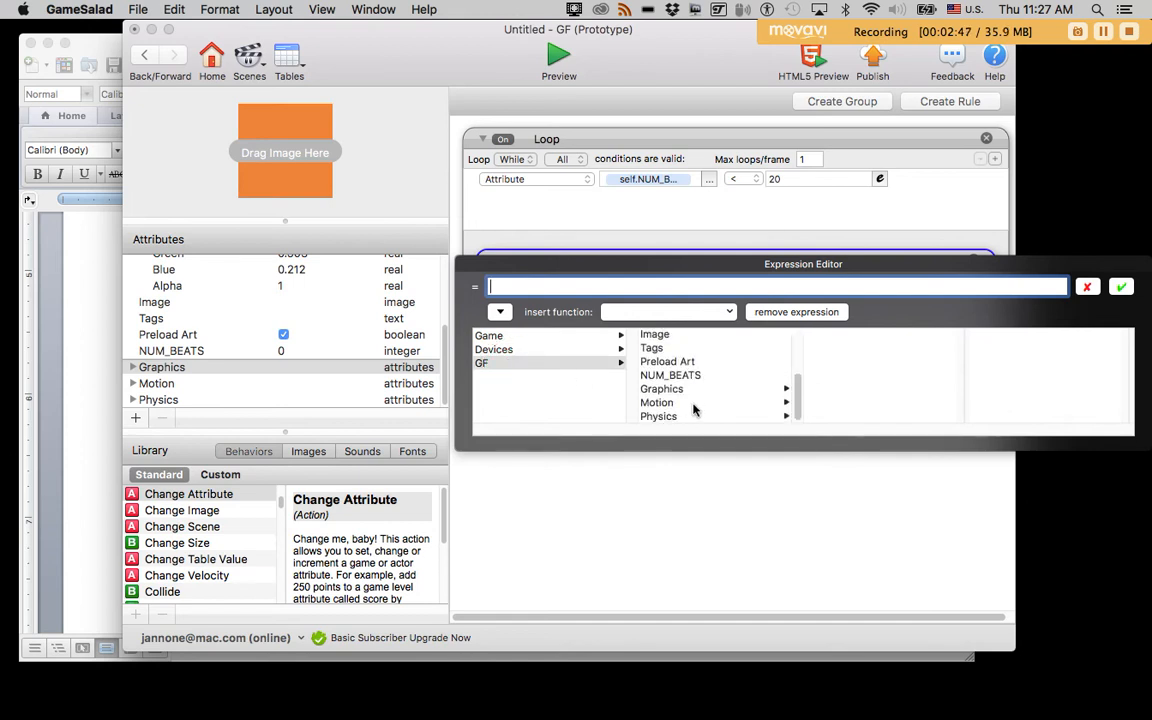
pyautogui.click(680, 375)
pyautogui.write('+1')
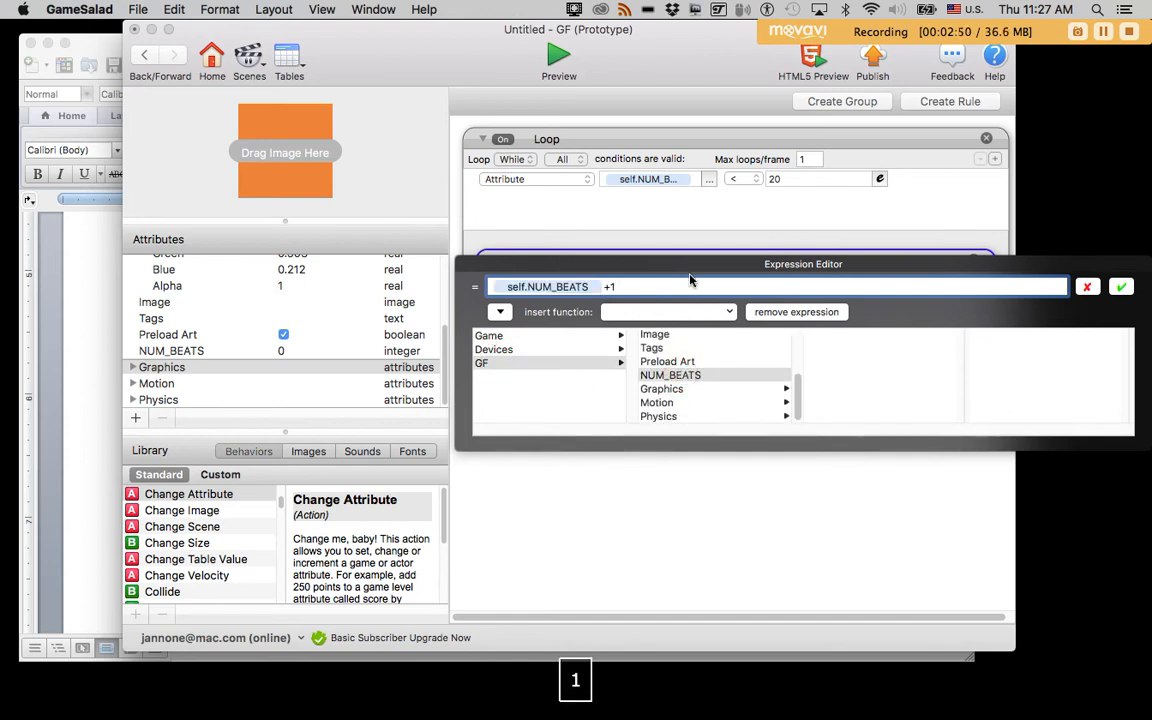
pyautogui.moveTo(679, 270); pyautogui.dragTo(591, 357)
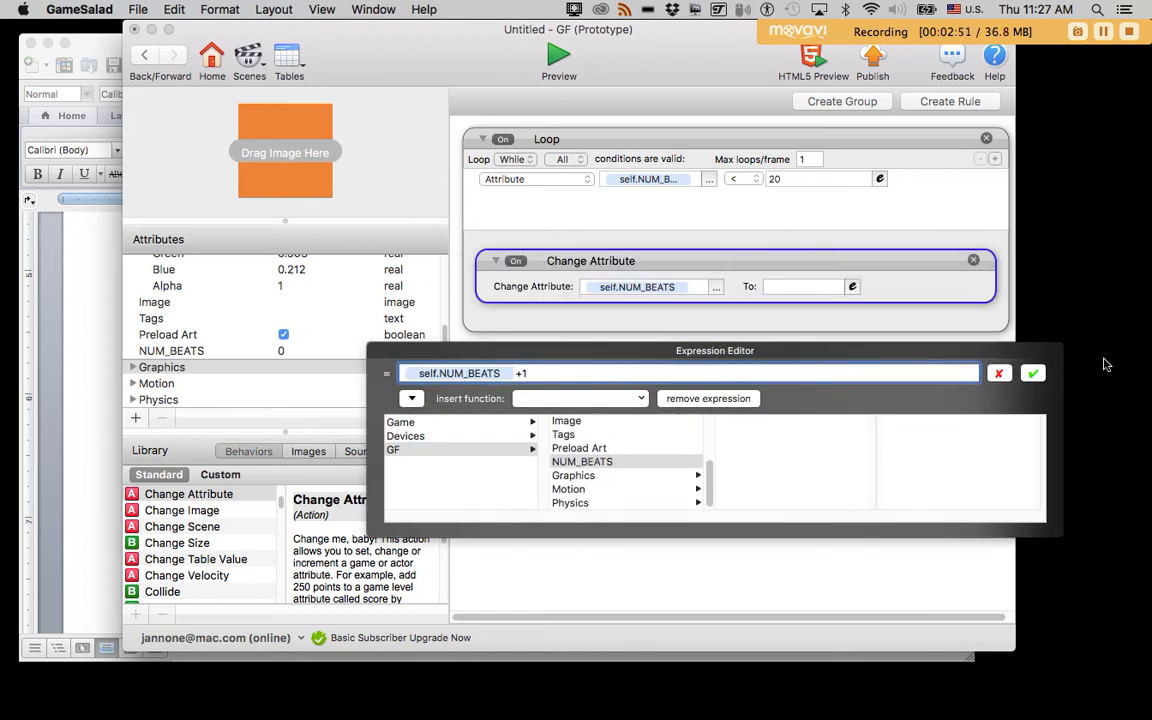
pyautogui.press('Return')
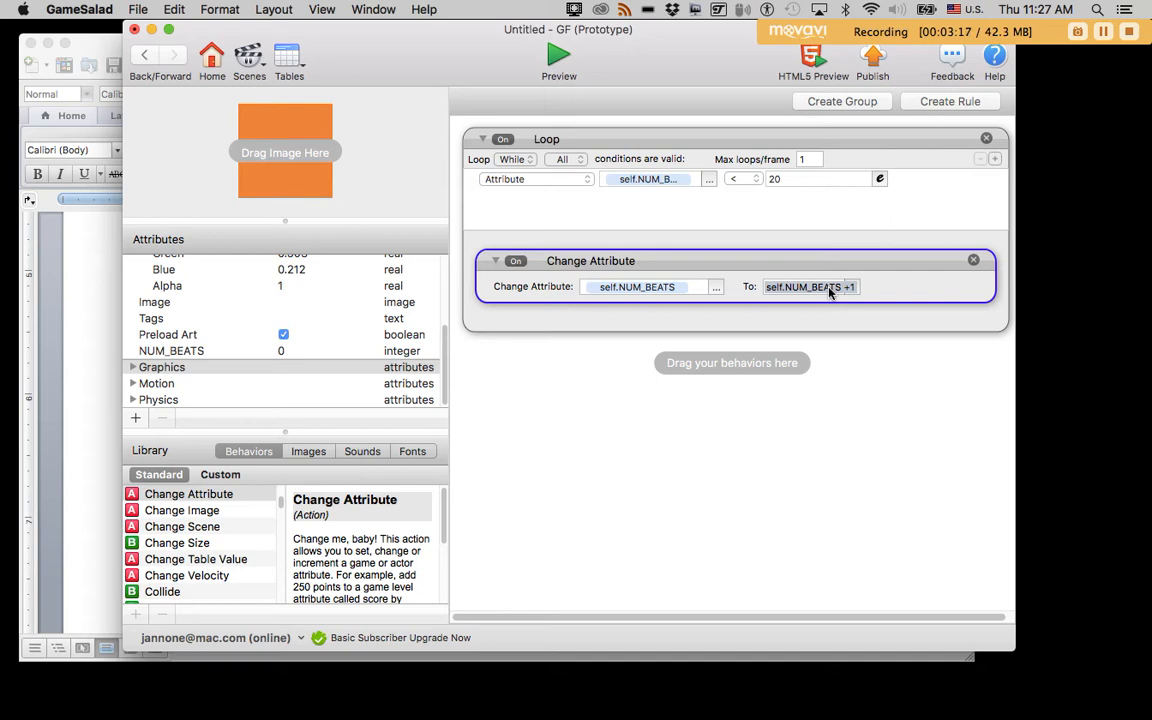
# - Add a Spawn Actor behavior above Change Attribute inside the Loop and set its actor to BEAT
pyautogui.click(176, 526)
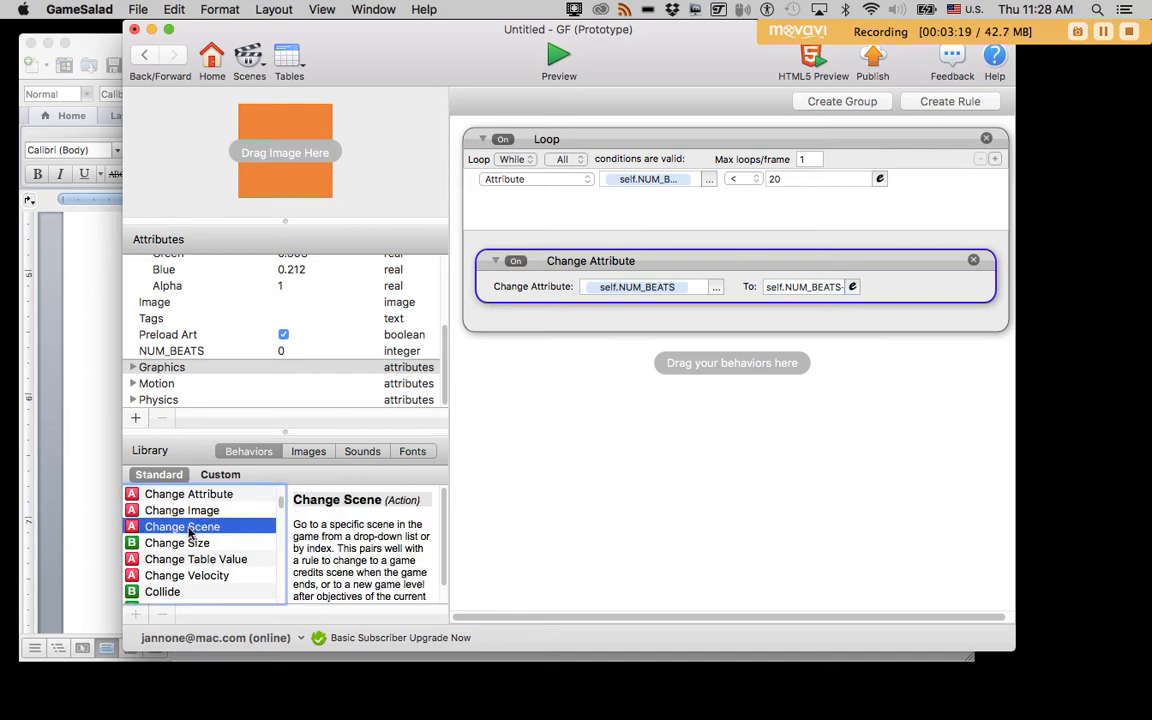
pyautogui.click(193, 563)
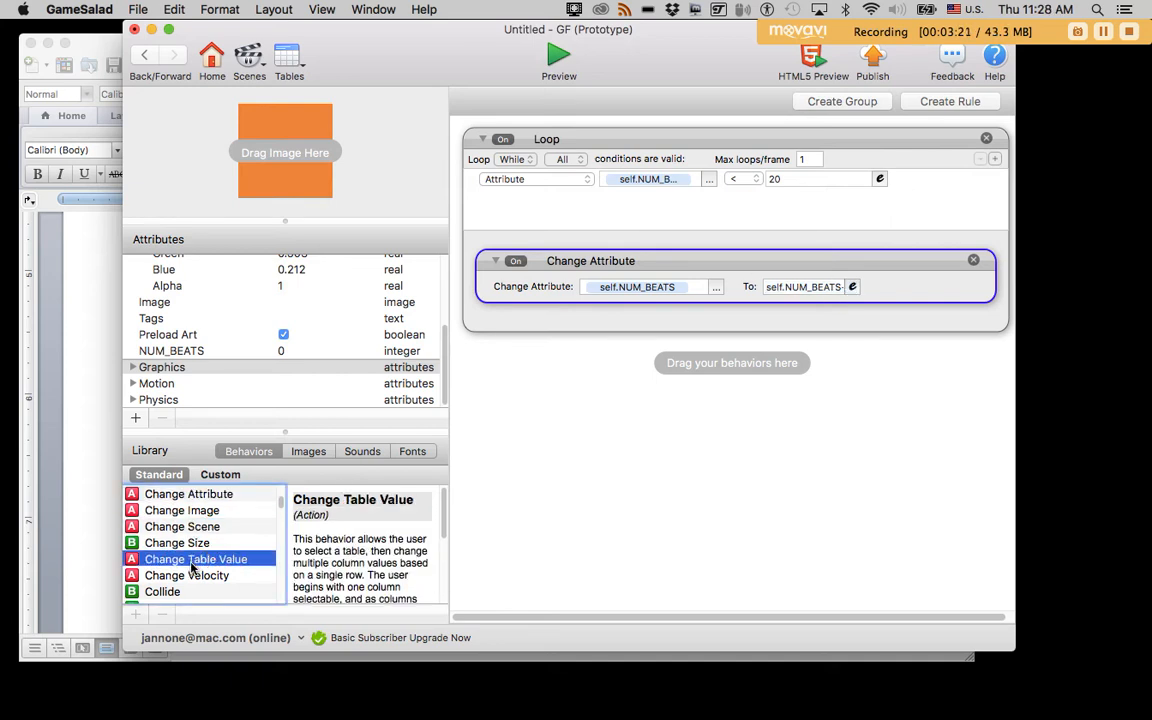
pyautogui.press('s')
pyautogui.press('p')
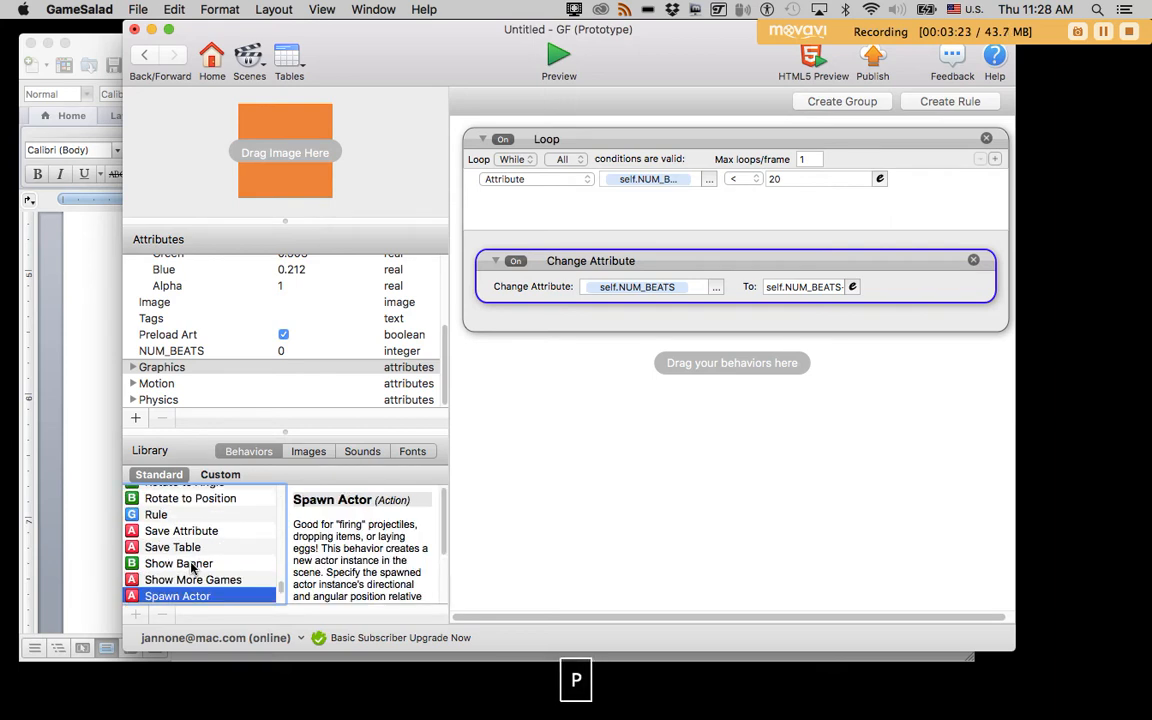
pyautogui.moveTo(133, 600); pyautogui.dragTo(610, 258)
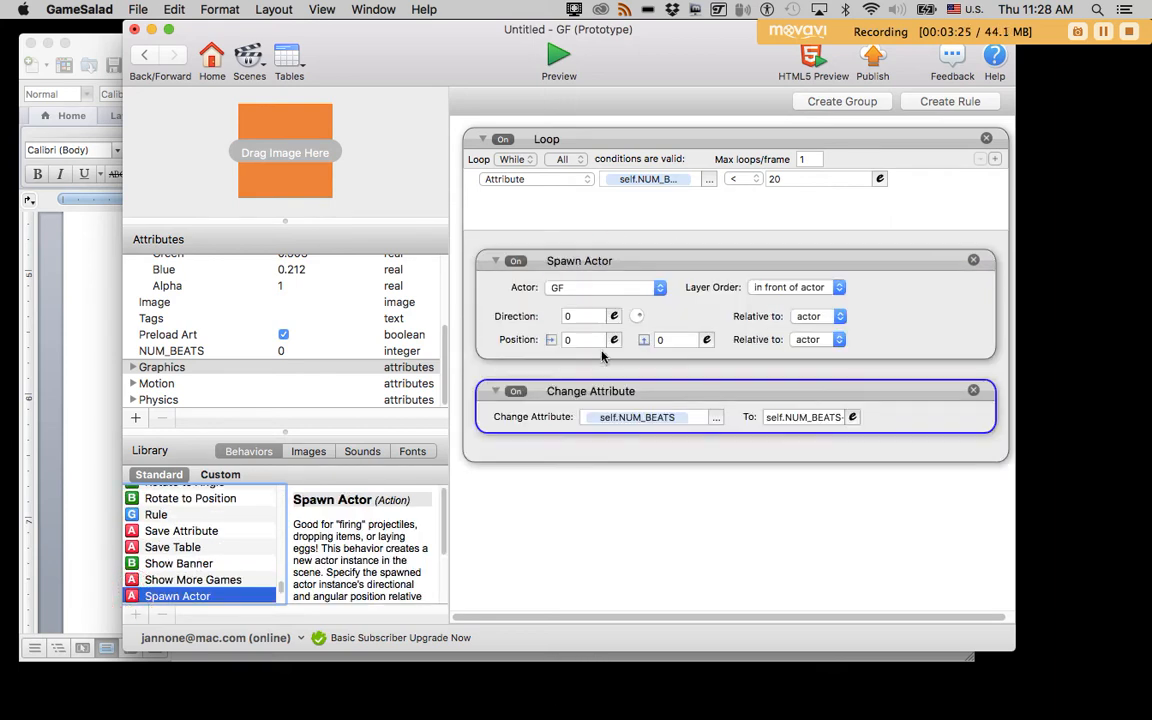
pyautogui.click(594, 288)
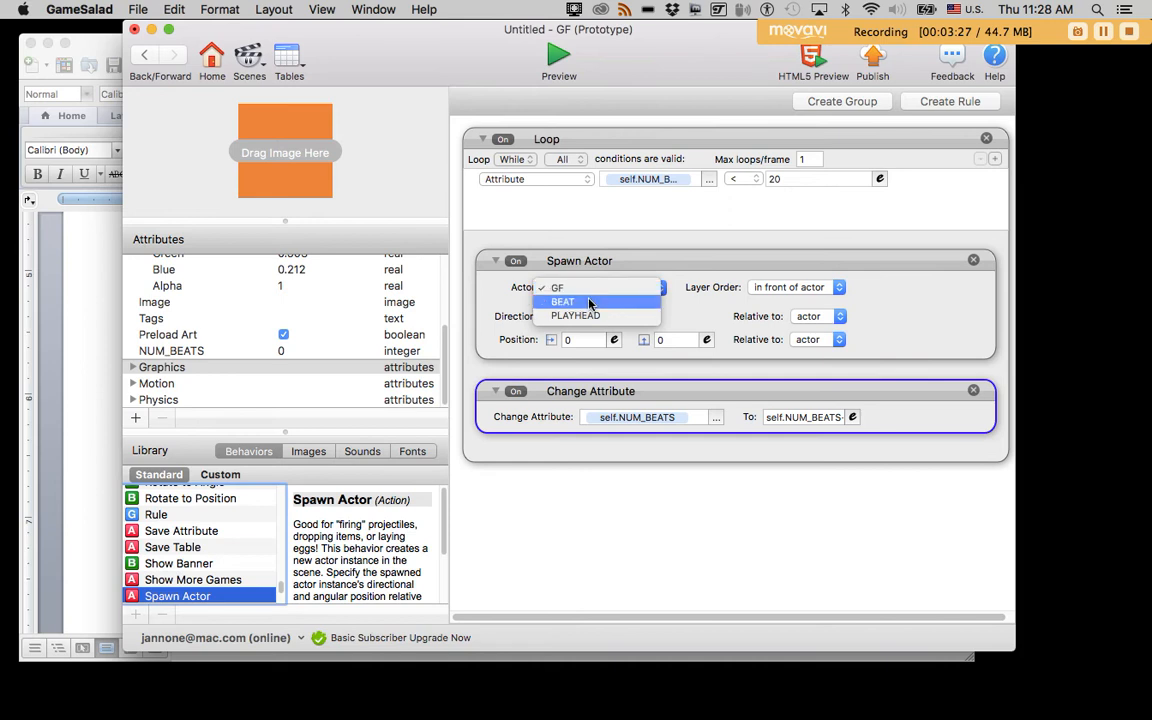
pyautogui.click(594, 301)
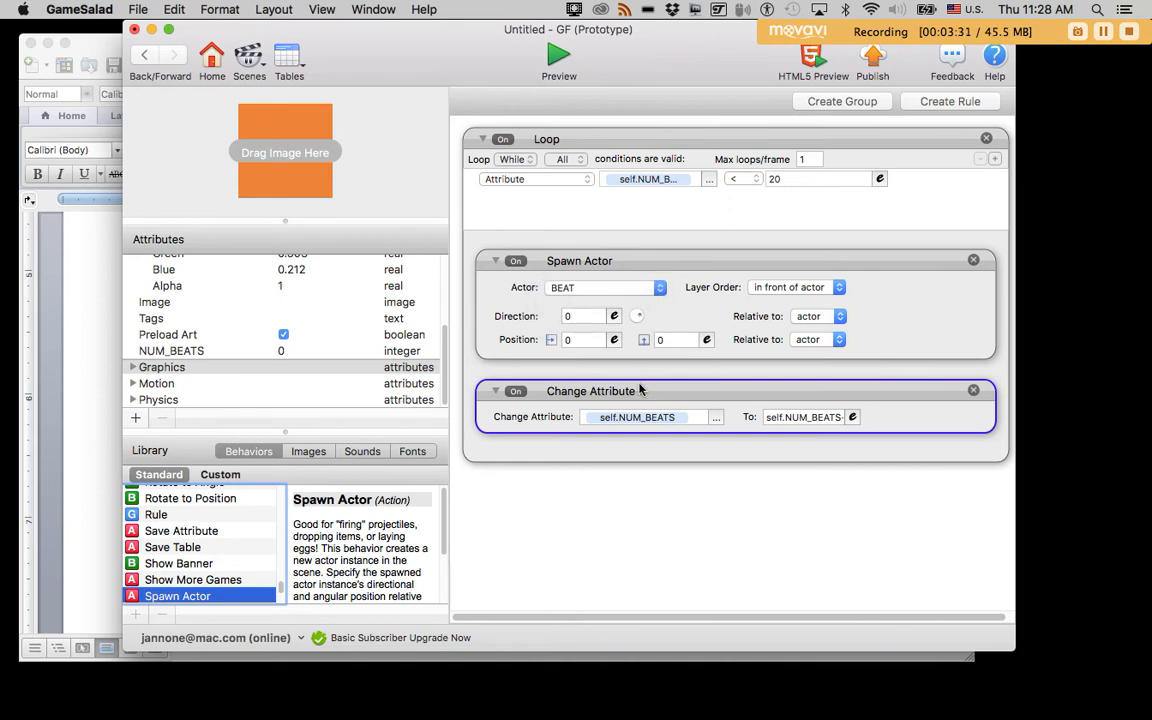
# - Switch to the Word quiz document to reread the Beat grid requirement and return to GameSalad
pyautogui.click(91, 405)
pyautogui.tripleClick(360, 330)
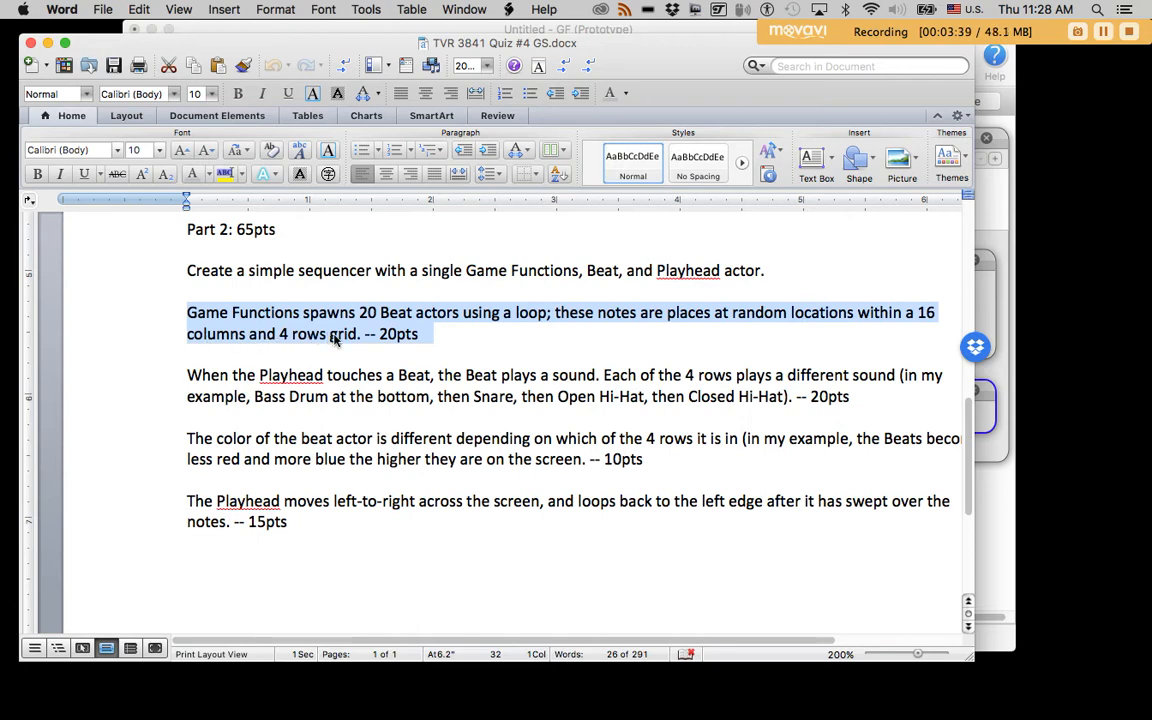
pyautogui.click(994, 225)
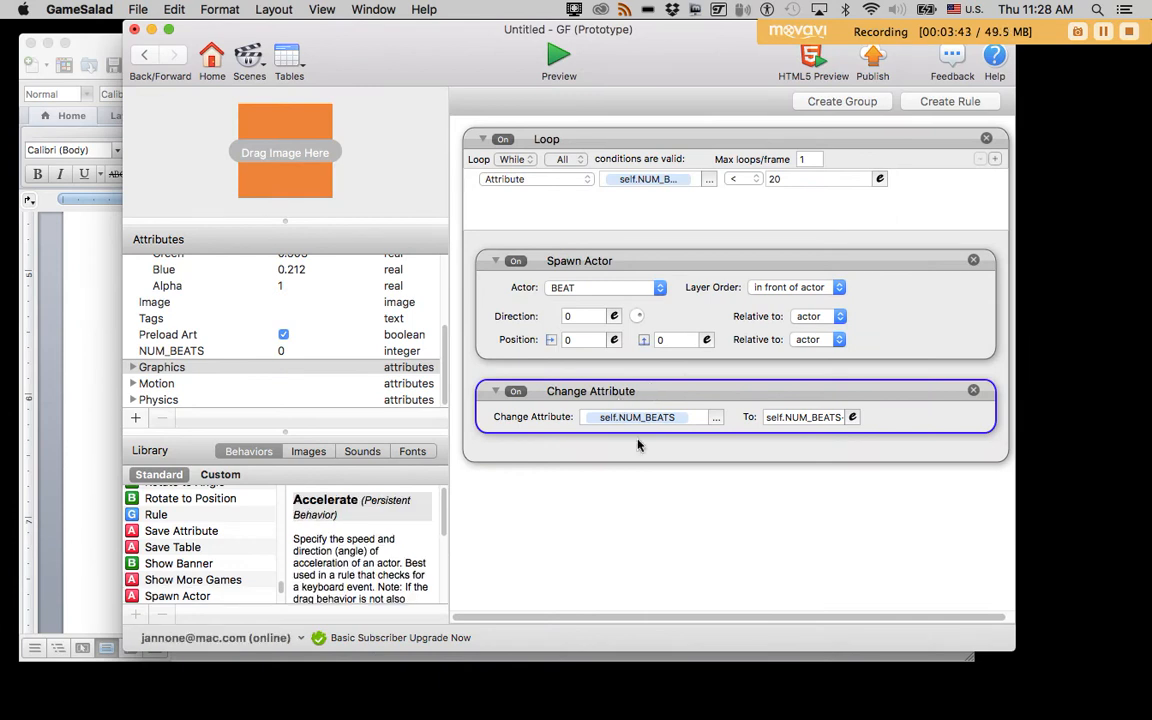
# - Set the horizontal position of the Spawn Actor behavior to the expression random(1,16)
pyautogui.click(614, 339)
pyautogui.click(652, 365)
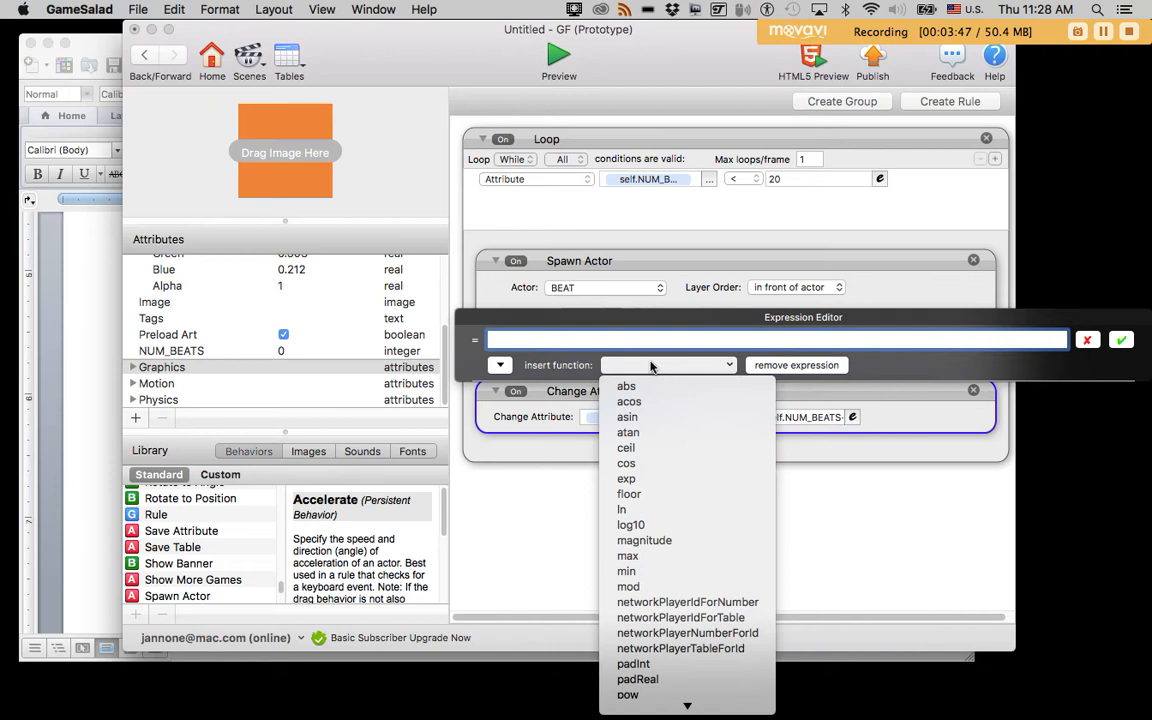
pyautogui.write('ran')
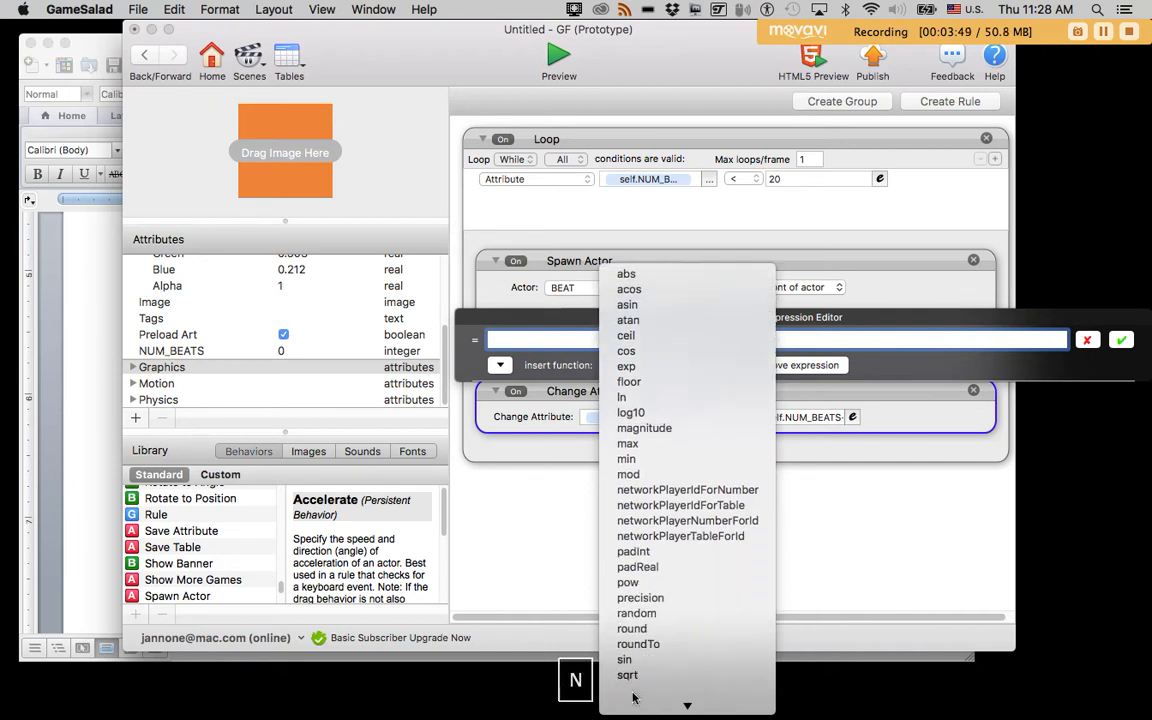
pyautogui.click(648, 617)
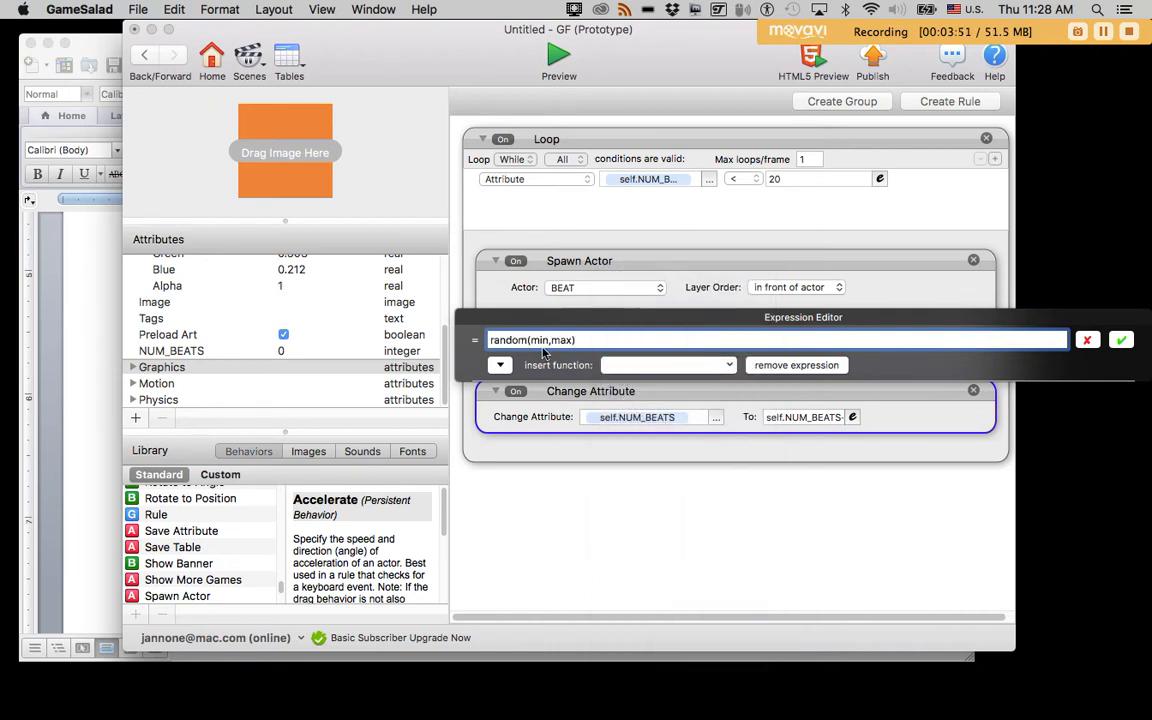
pyautogui.doubleClick(539, 341)
pyautogui.write('1')
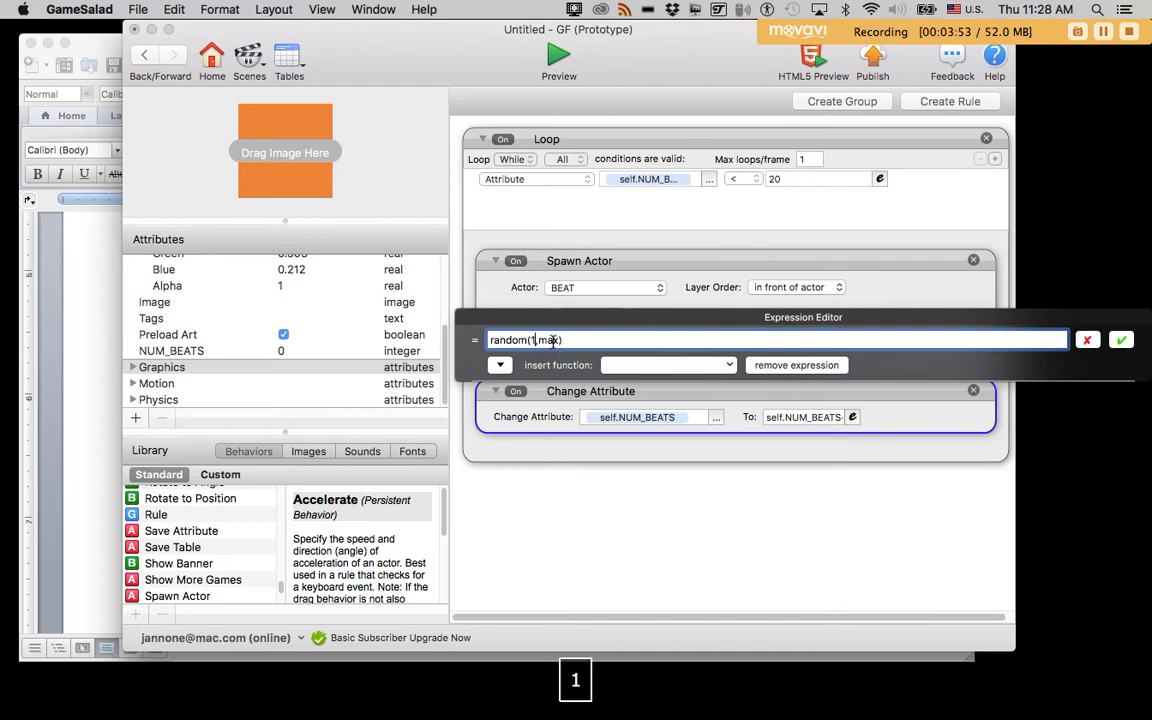
pyautogui.doubleClick(549, 340)
pyautogui.write('6')
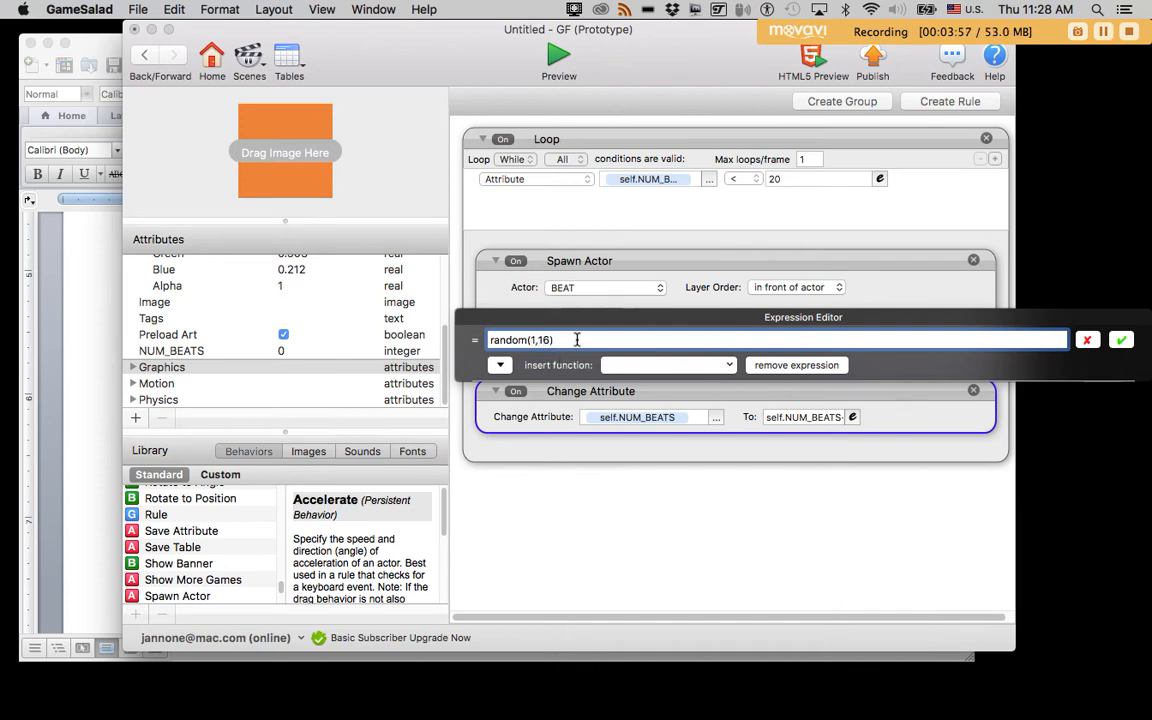
pyautogui.moveTo(578, 319); pyautogui.dragTo(547, 367)
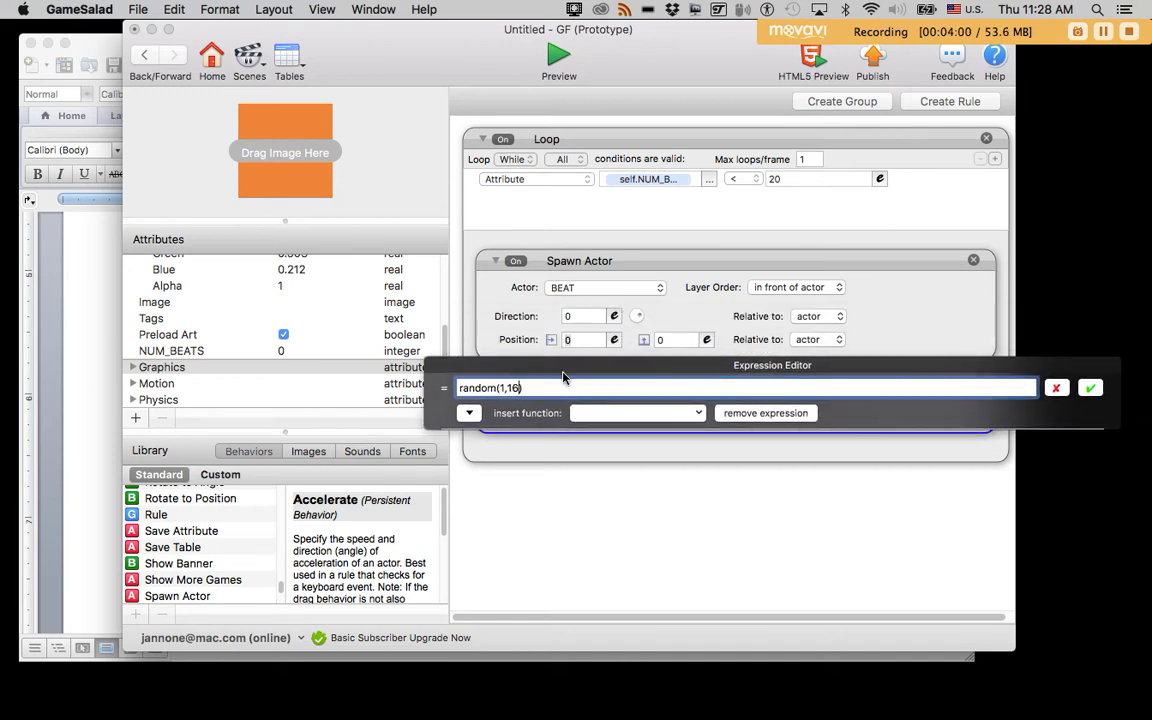
pyautogui.click(1089, 388)
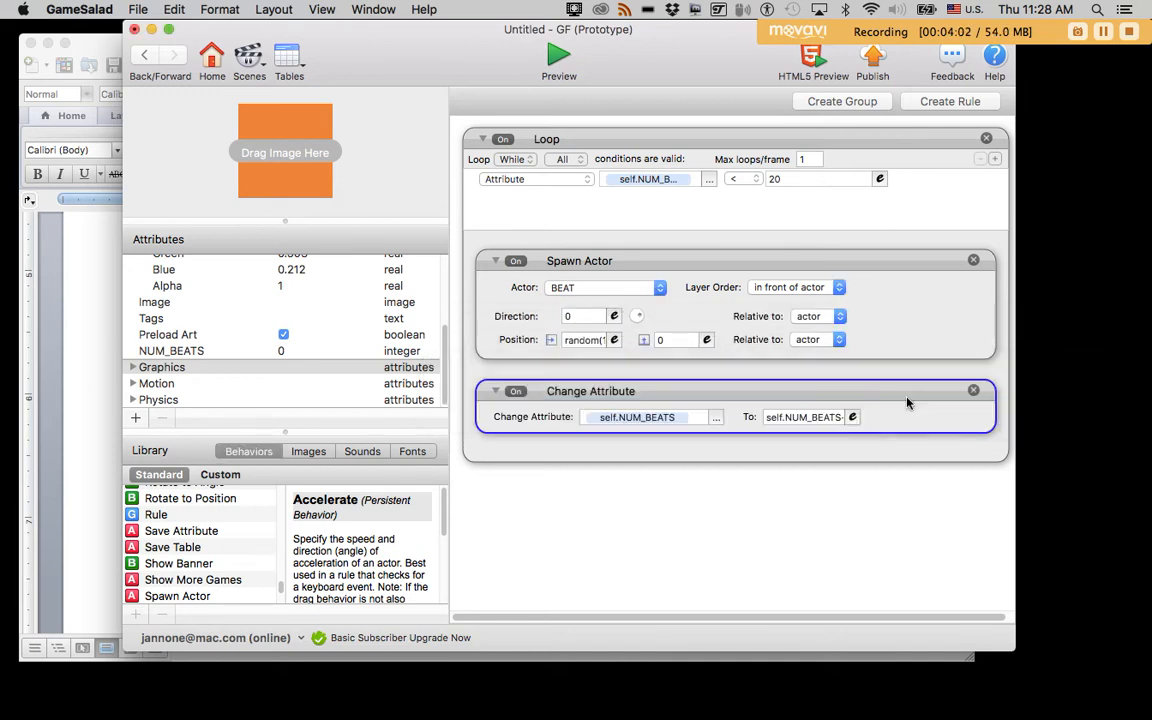
# - Set the vertical position of the Spawn Actor behavior to the expression random(1,4)
pyautogui.click(706, 340)
pyautogui.click(692, 366)
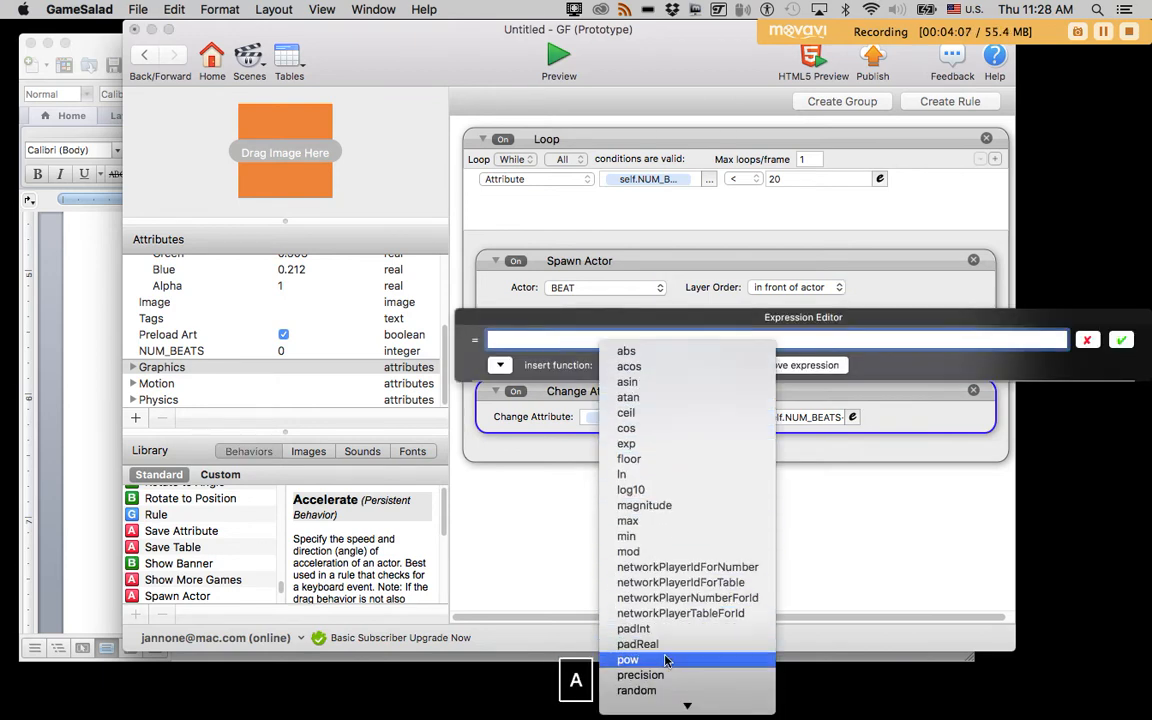
pyautogui.click(640, 684)
pyautogui.doubleClick(538, 340)
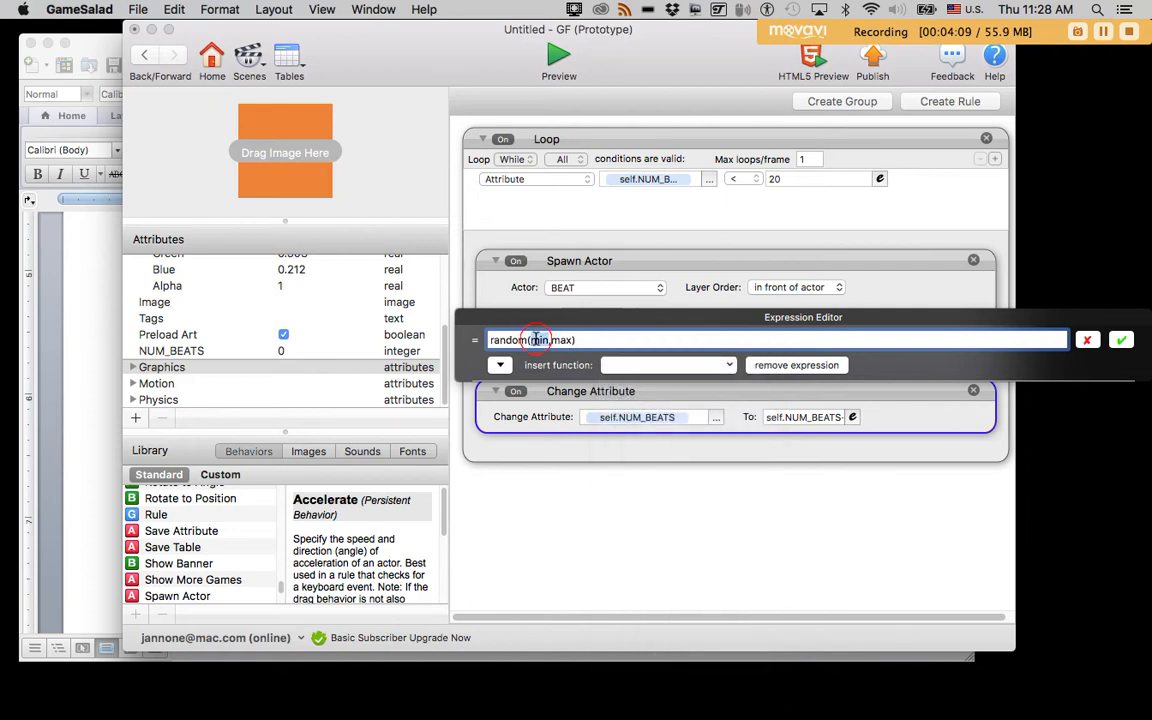
pyautogui.write('1')
pyautogui.doubleClick(548, 340)
pyautogui.write('4')
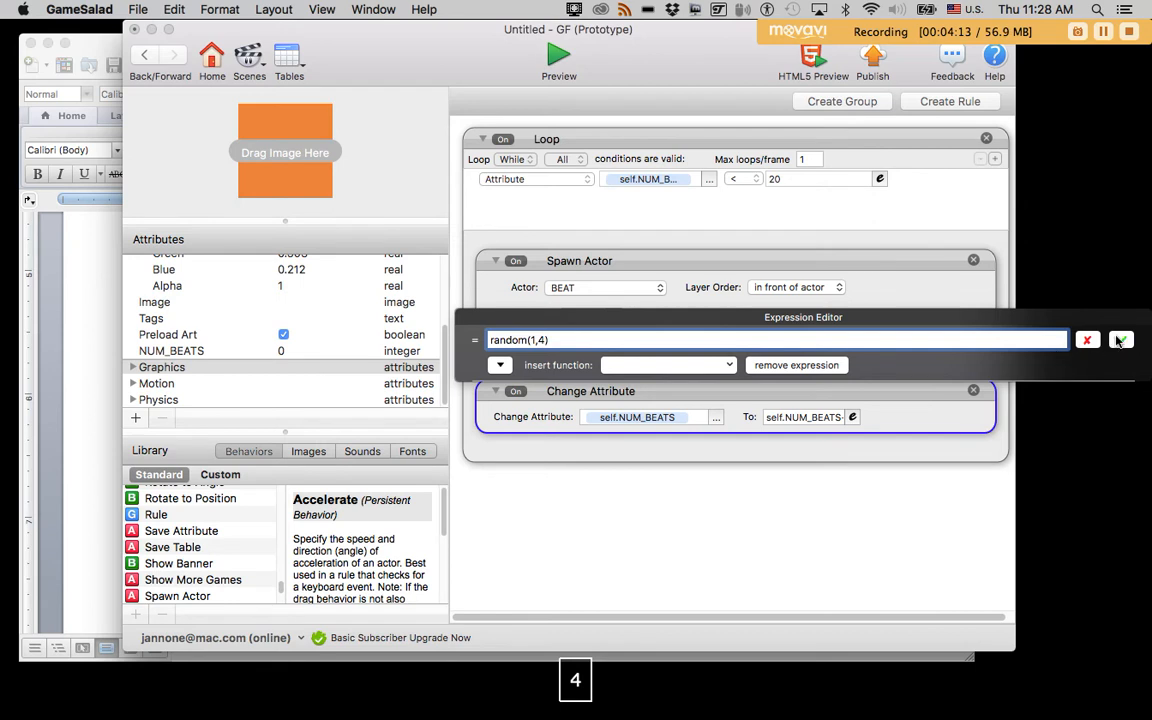
pyautogui.click(1120, 341)
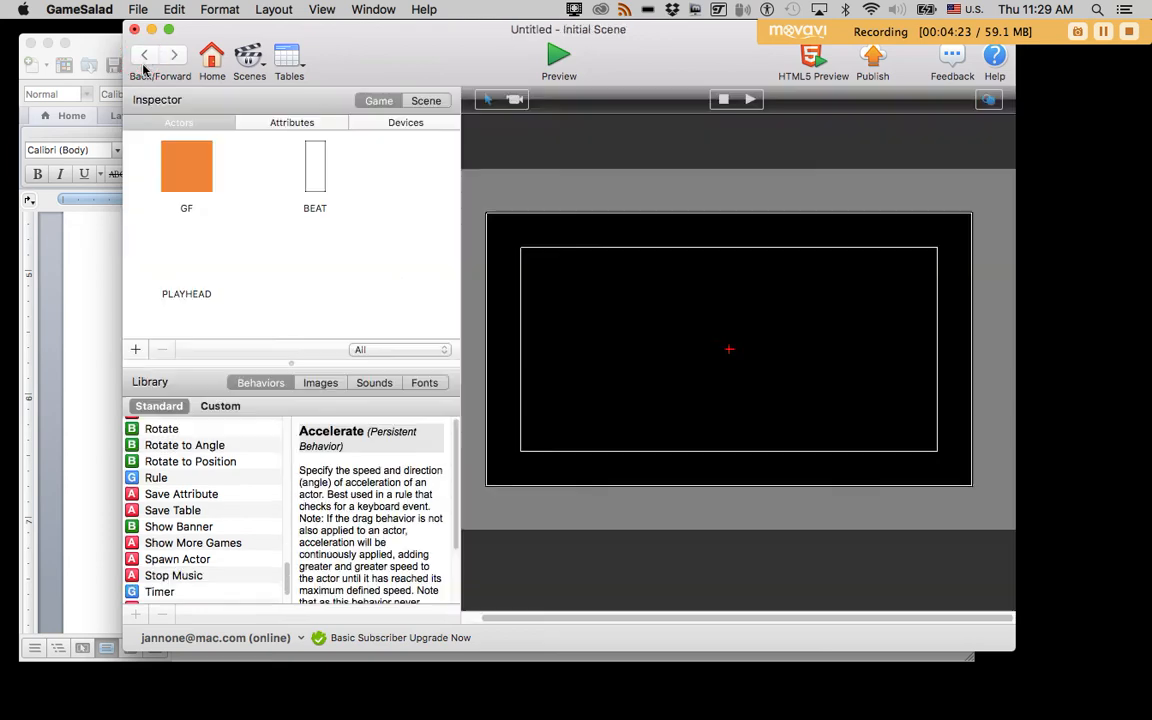
# - Check the width and height of the BEAT actor, and return to the scene
pyautogui.click(144, 55)
pyautogui.doubleClick(309, 174)
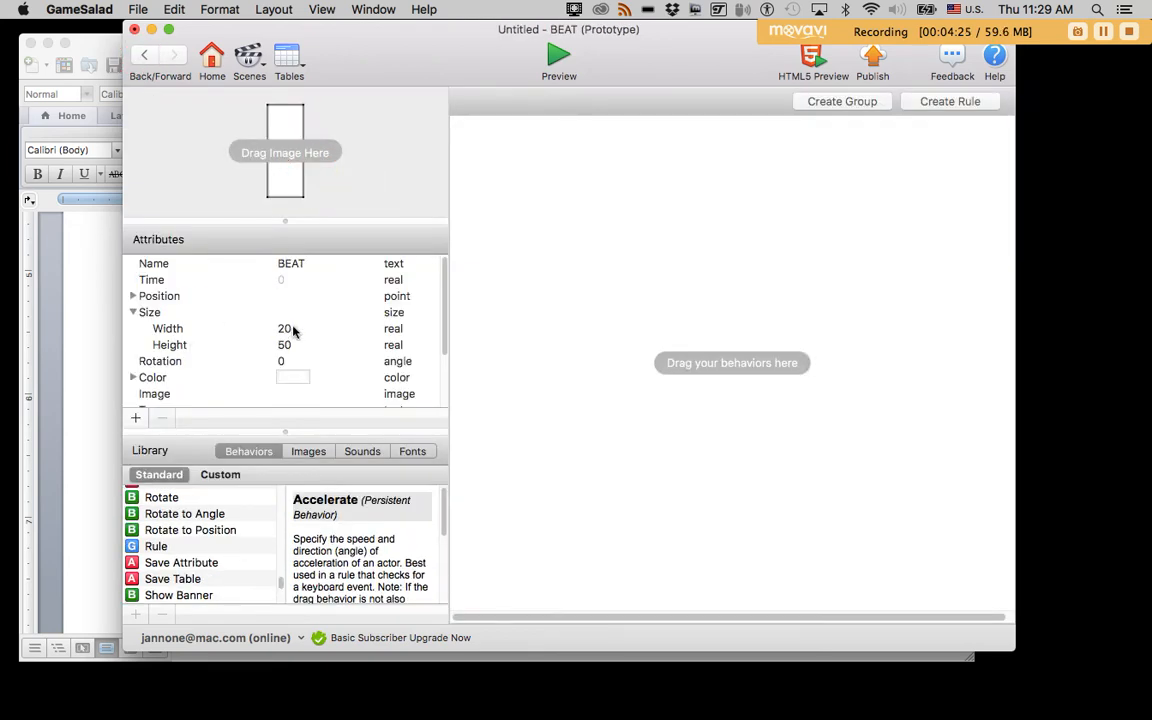
pyautogui.click(143, 55)
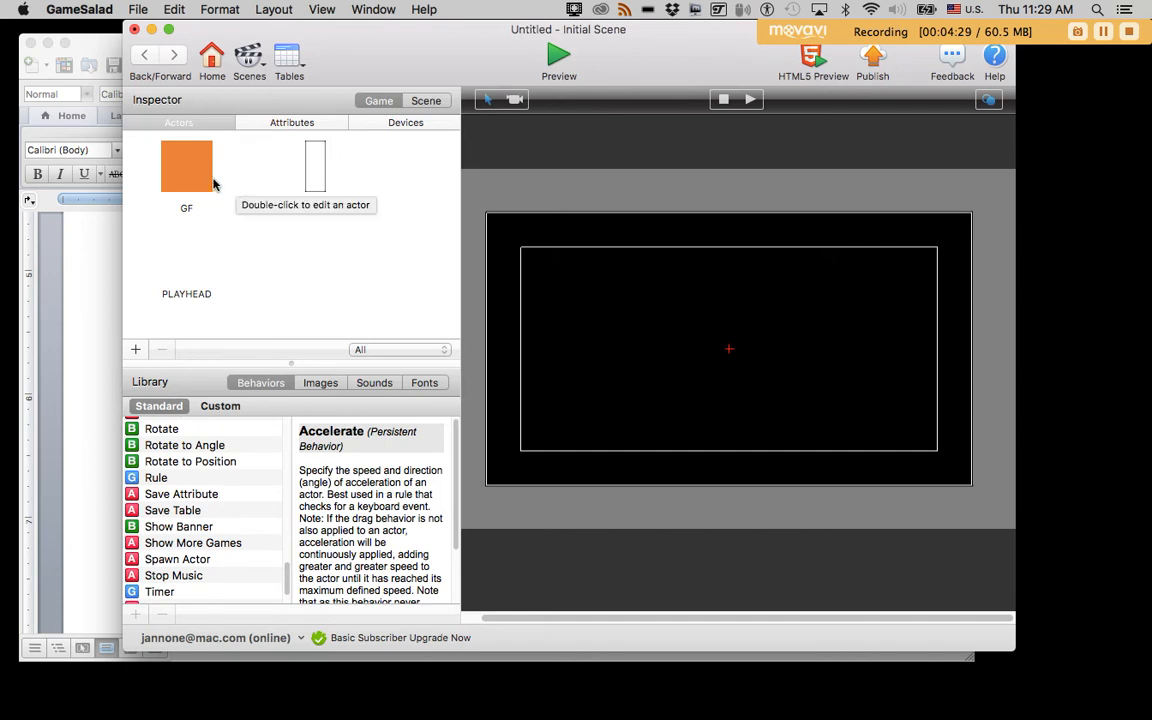
pyautogui.doubleClick(314, 172)
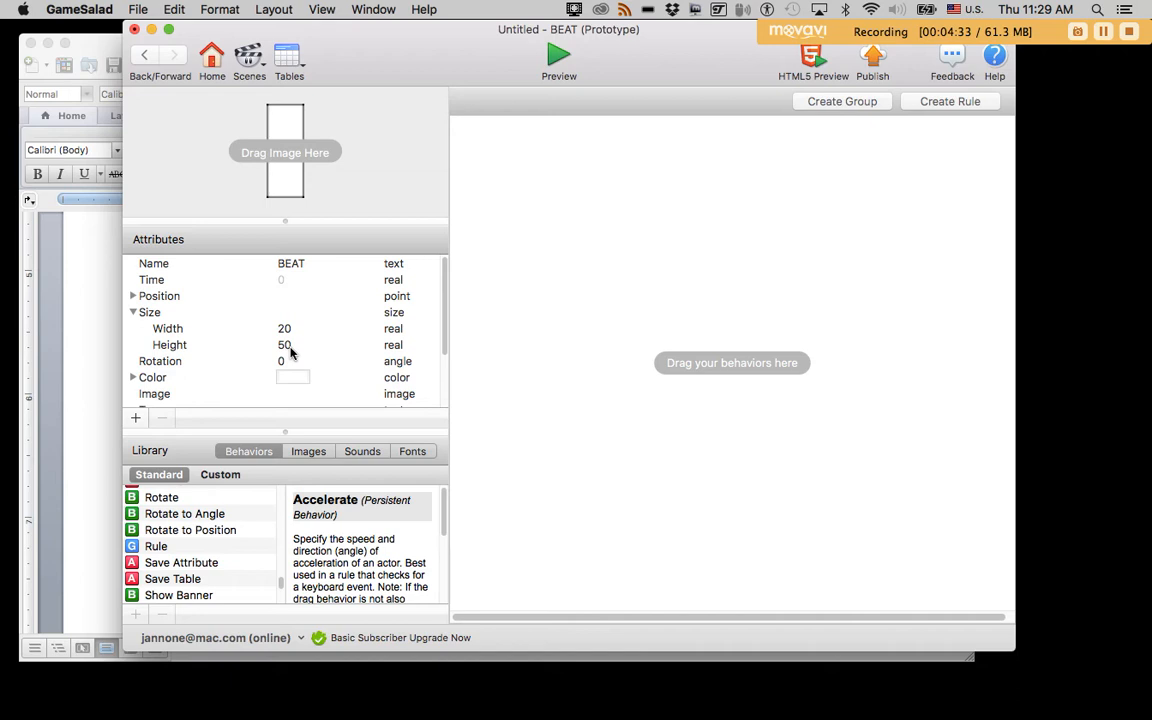
pyautogui.click(143, 55)
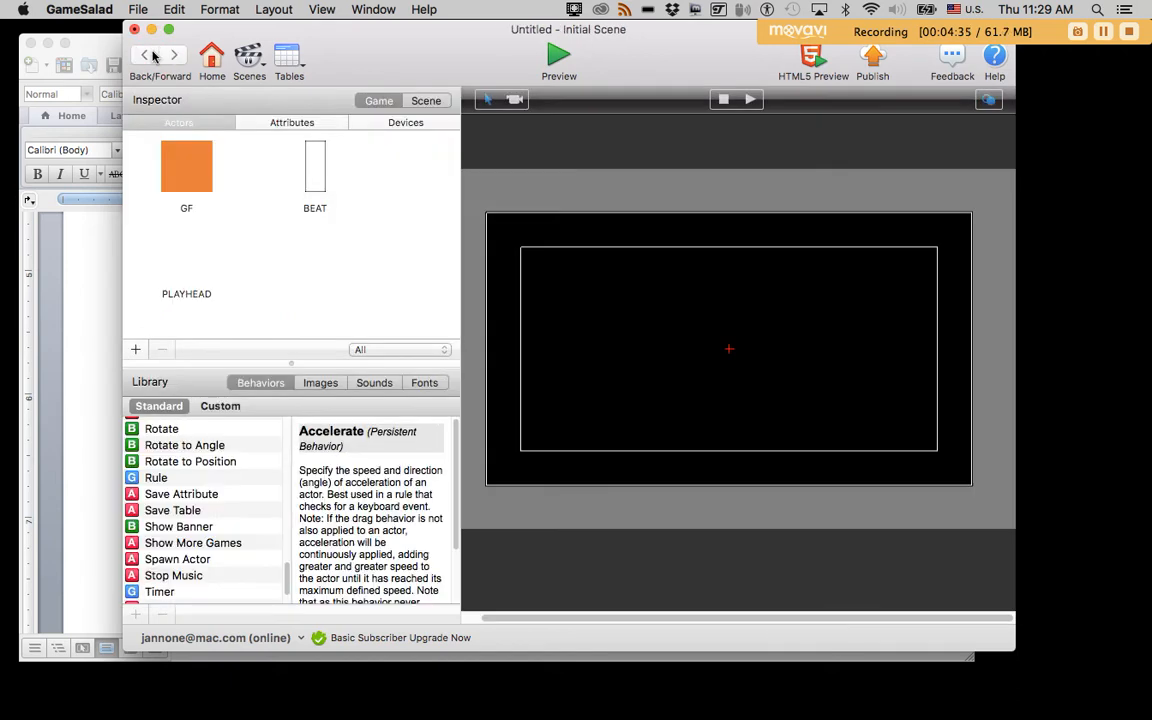
# - In GF's Spawn Actor behavior, multiply the horizontal position expression by 25 so it reads random(1,16)*25
pyautogui.doubleClick(178, 173)
pyautogui.click(578, 336)
pyautogui.click(582, 341)
pyautogui.hotkey('shift', '8')
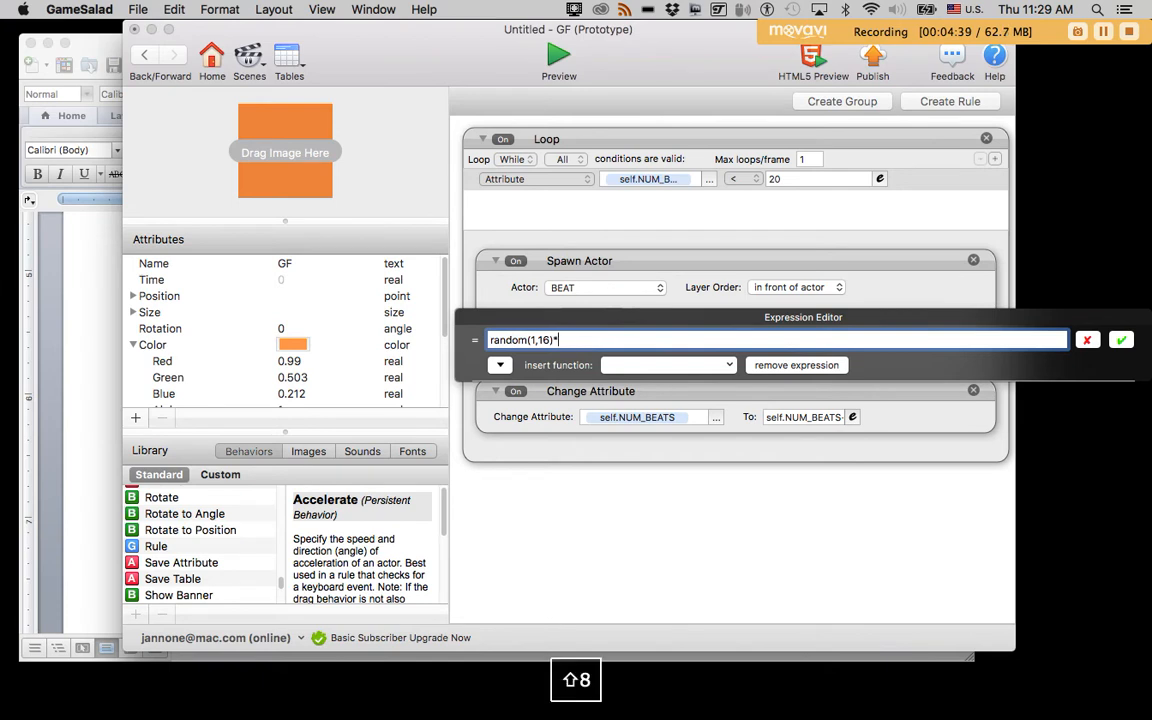
pyautogui.write('25')
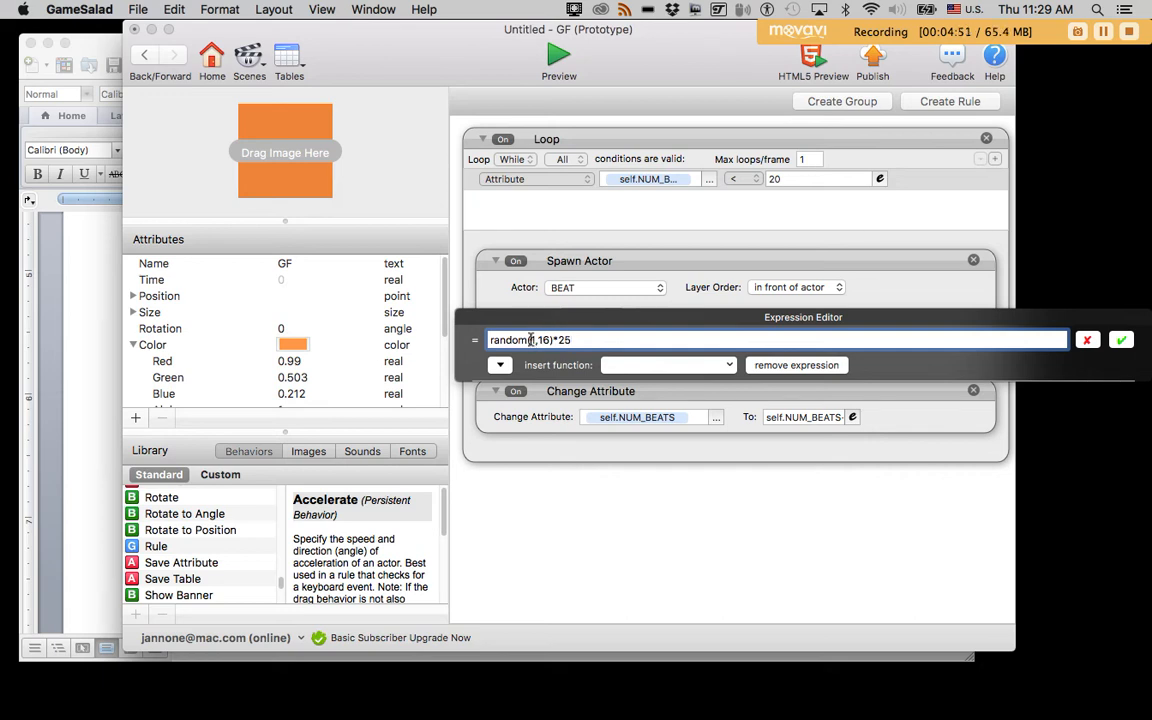
pyautogui.click(1121, 341)
# - Multiply the Spawn Actor behavior's vertical position expression by 60
pyautogui.doubleClick(686, 341)
pyautogui.click(671, 340)
pyautogui.write('*60')
pyautogui.click(1124, 338)
# - Return to the initial scene and place a GF actor just above the black stage area
pyautogui.click(152, 56)
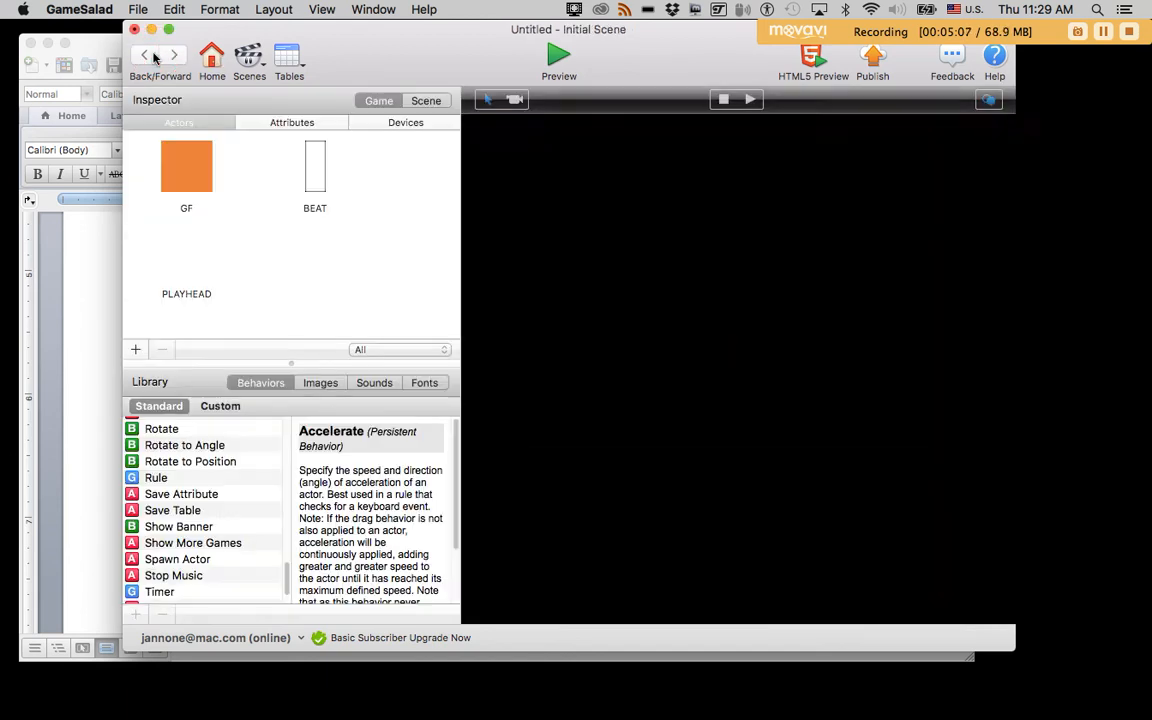
pyautogui.moveTo(186, 166); pyautogui.dragTo(721, 187)
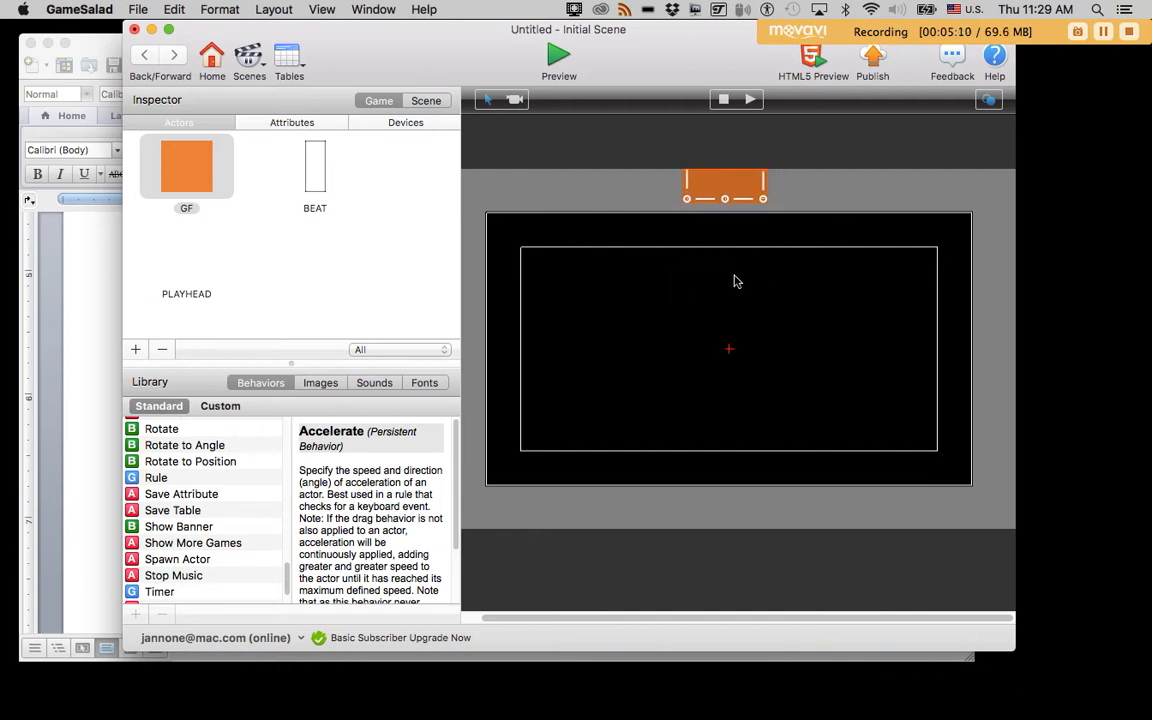
# - Make GF's spawn position relative to the scene and preview the game
pyautogui.doubleClick(170, 163)
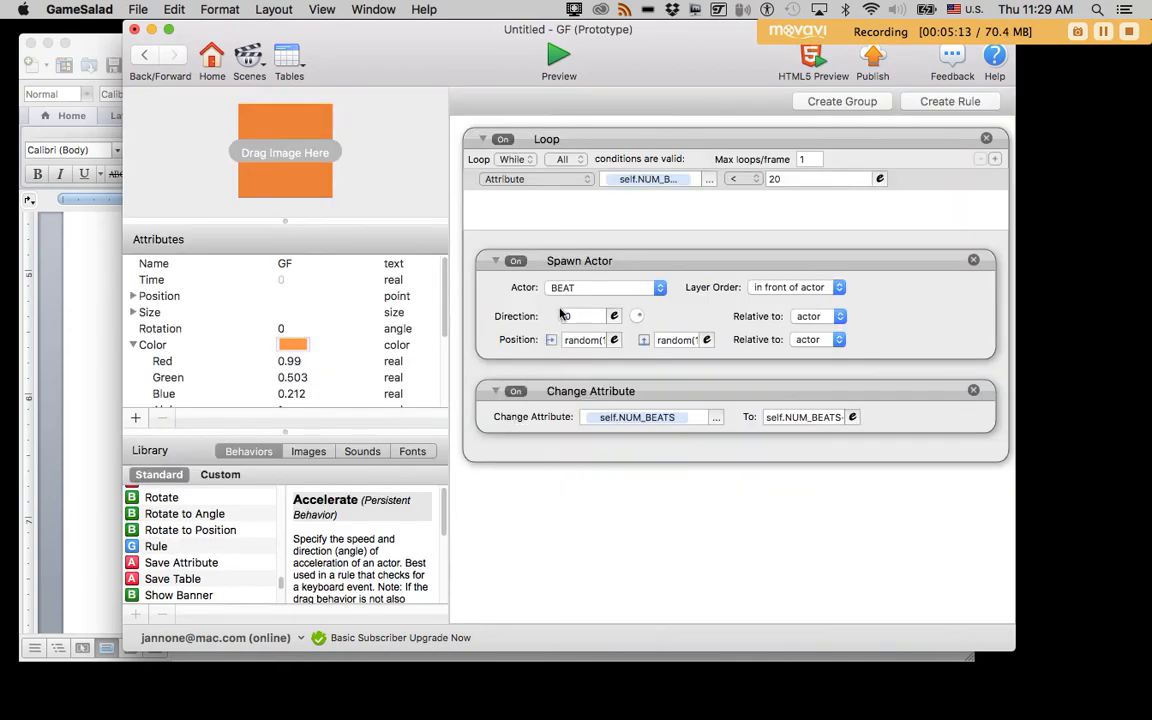
pyautogui.click(812, 340)
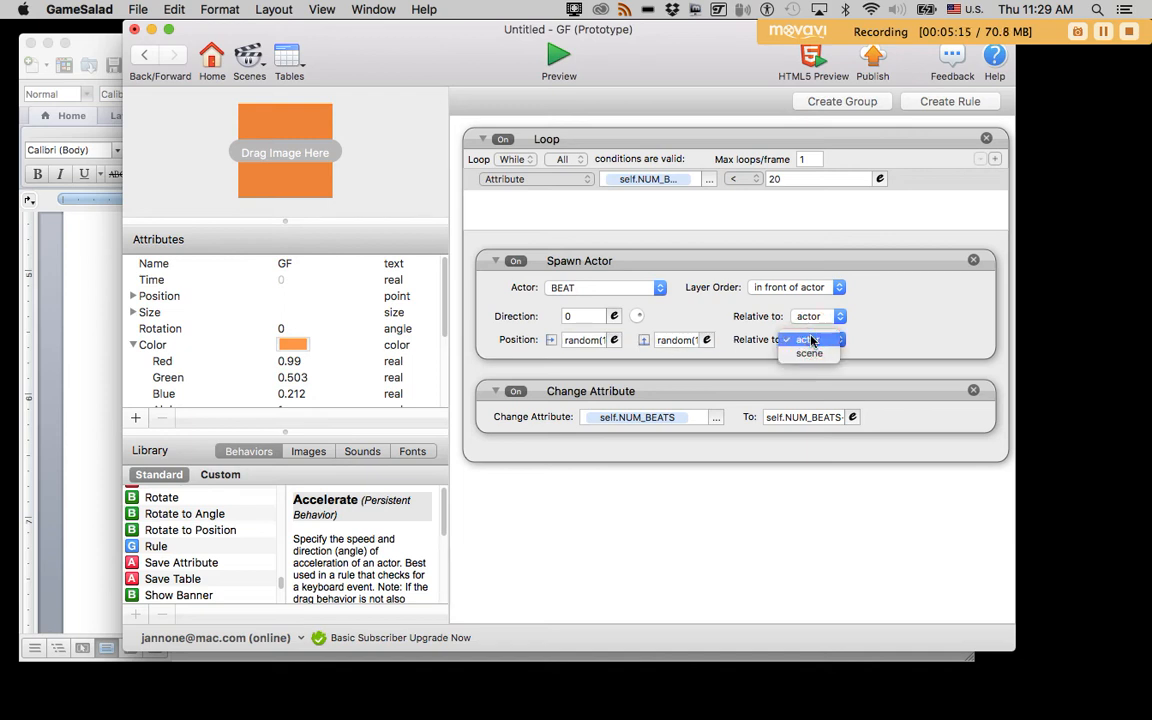
pyautogui.click(809, 353)
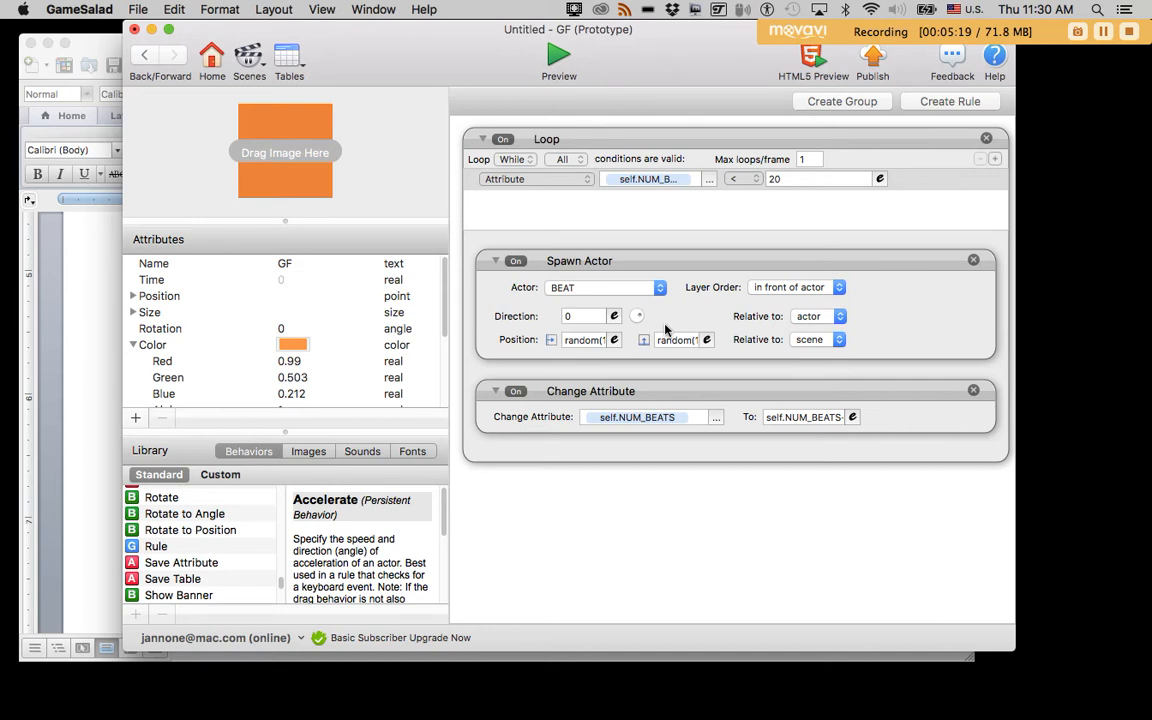
pyautogui.click(557, 57)
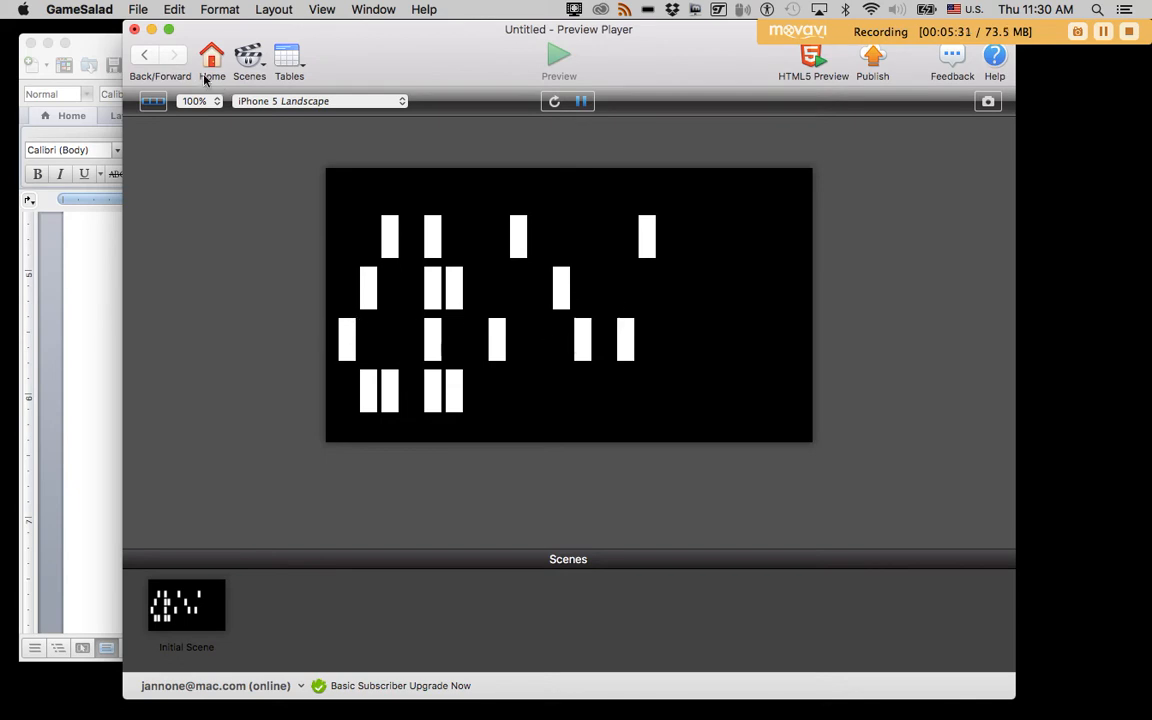
# - Change GF's horizontal spawn position expression to (random(1,16)*25)+100 and preview the game
pyautogui.click(132, 52)
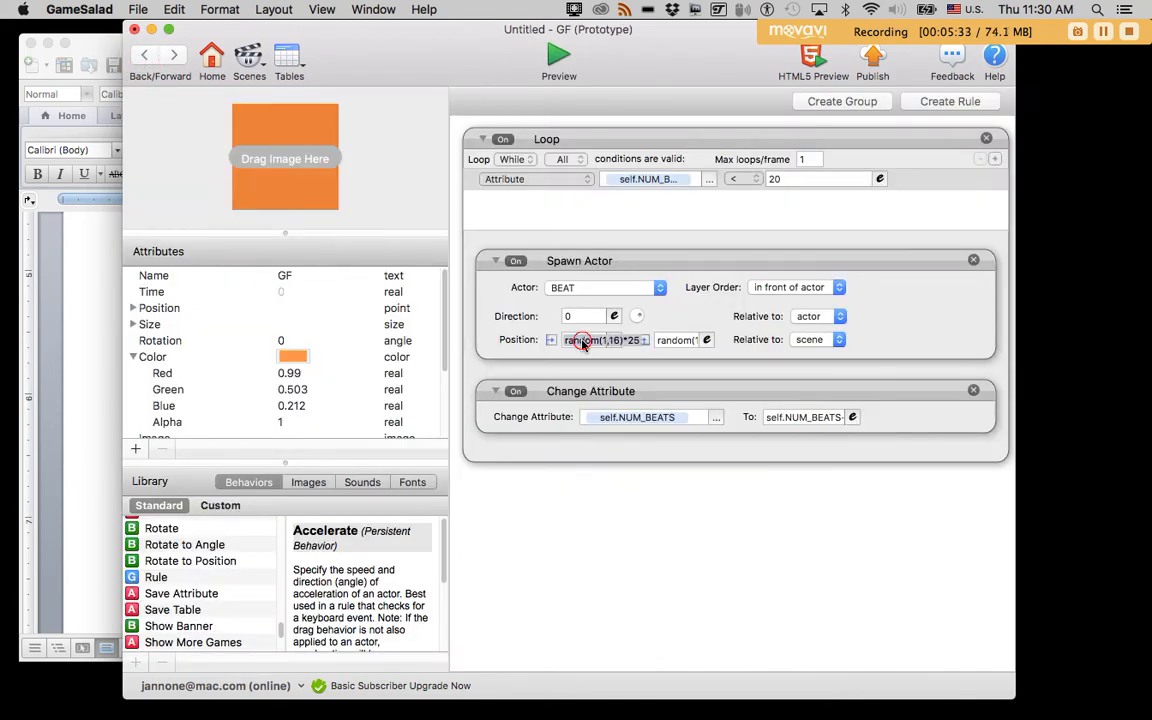
pyautogui.click(613, 340)
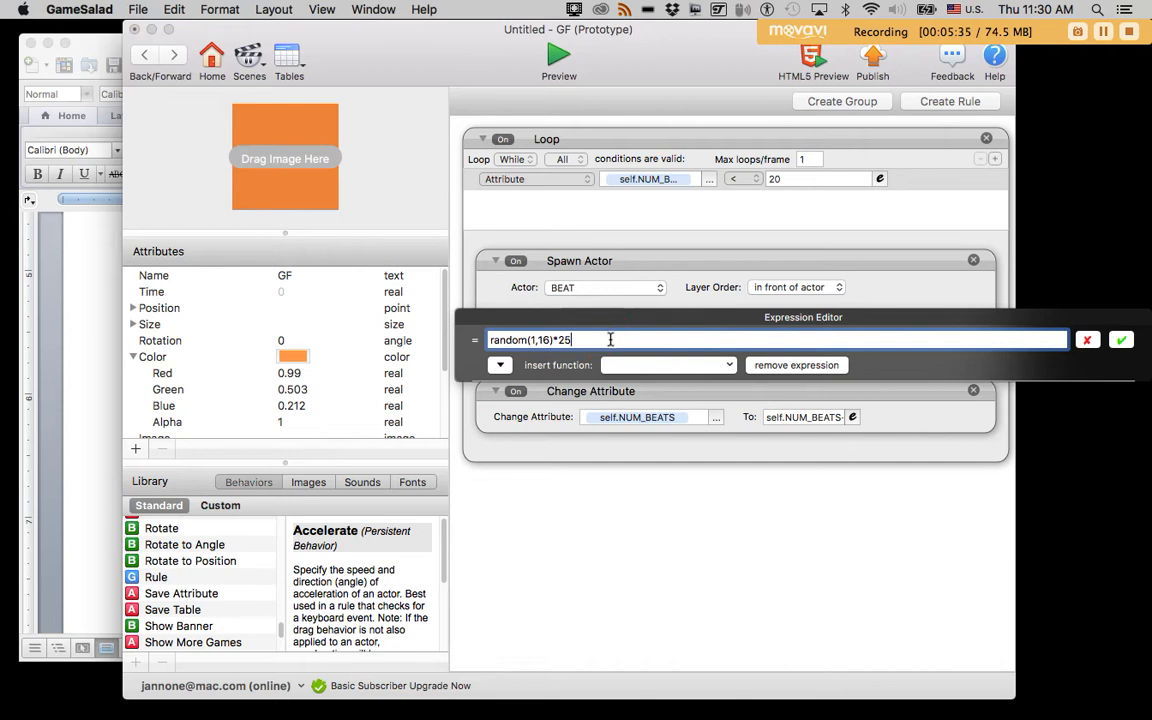
pyautogui.write(')+')
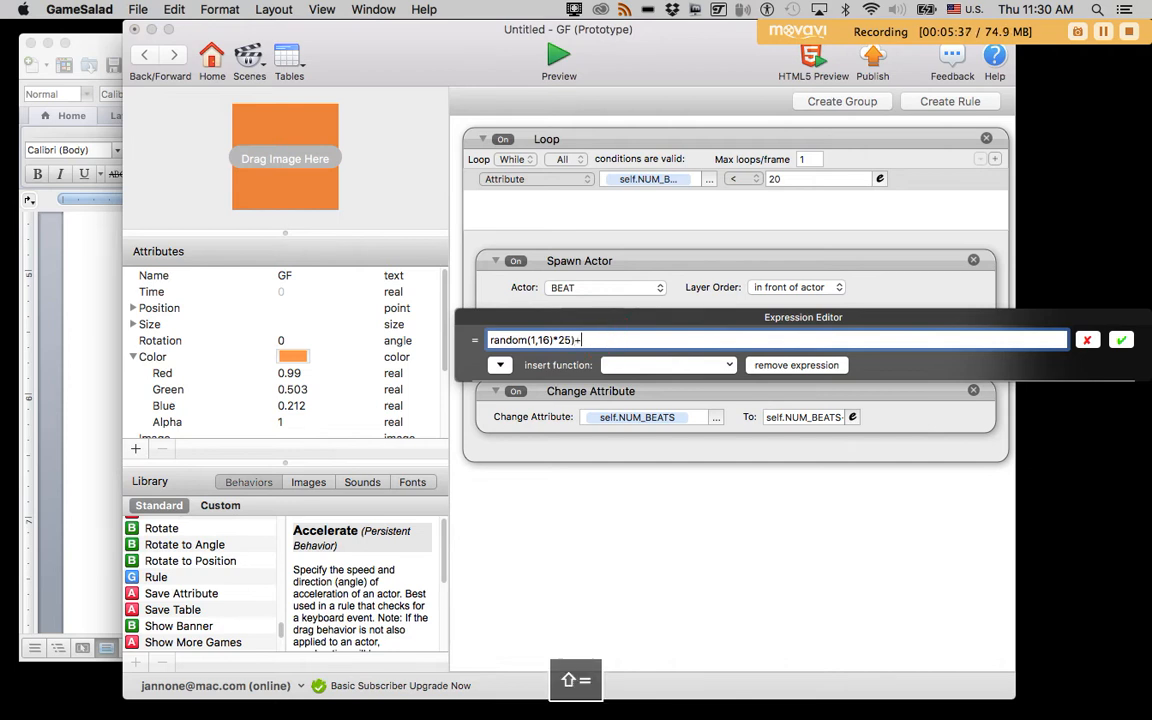
pyautogui.write('100')
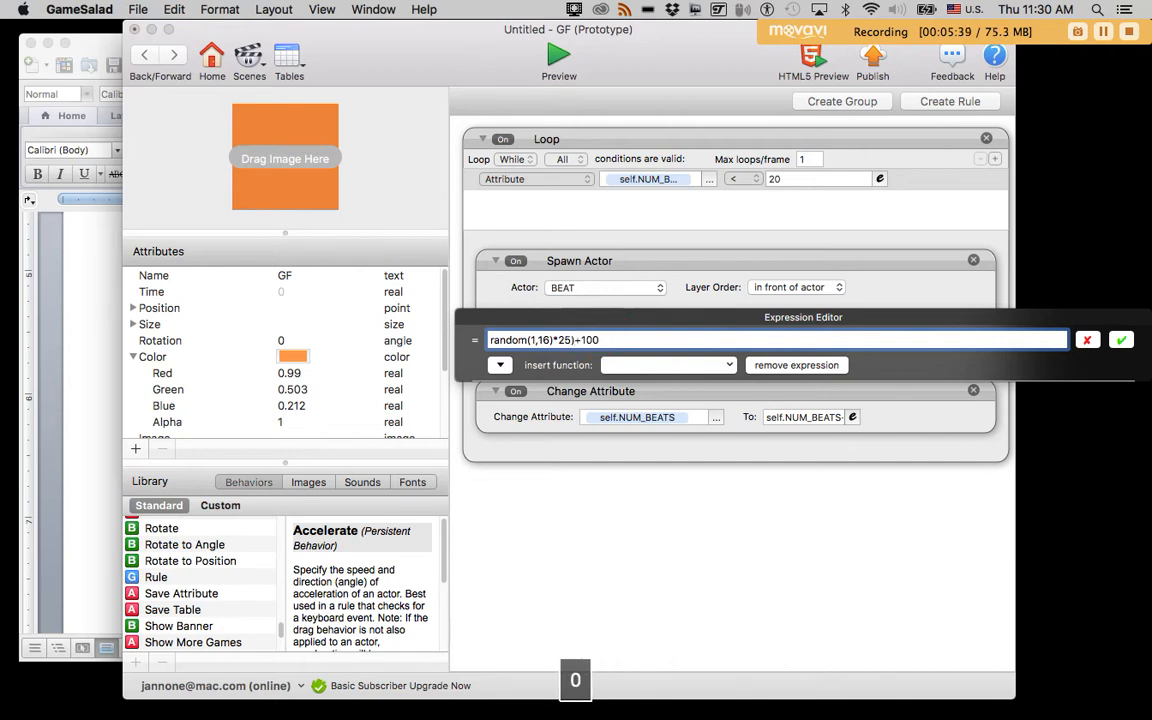
pyautogui.click(491, 341)
pyautogui.press('Left')
pyautogui.write('(')
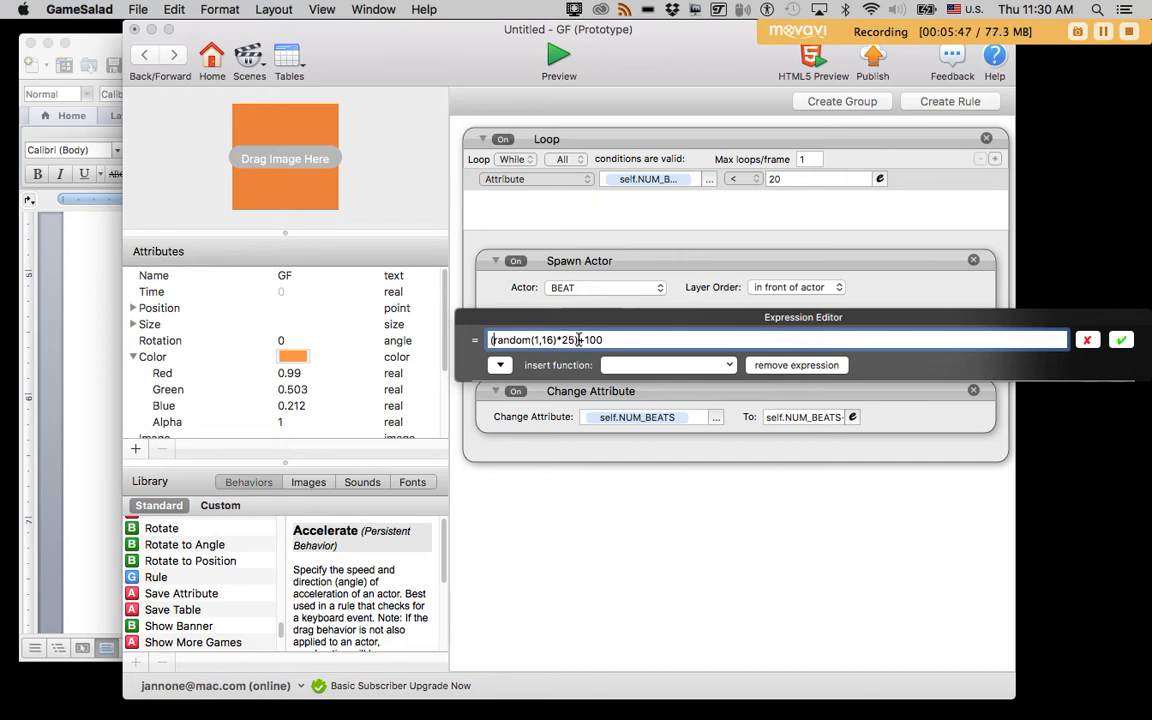
pyautogui.moveTo(579, 342); pyautogui.dragTo(606, 341)
pyautogui.click(1123, 341)
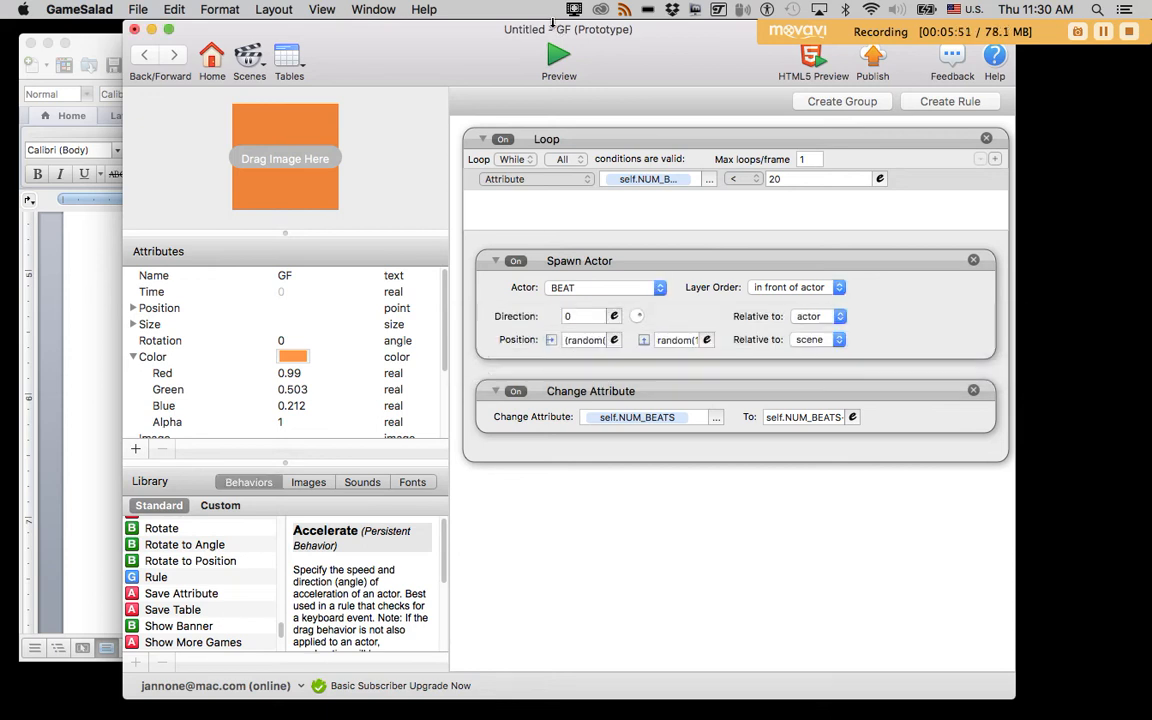
pyautogui.click(558, 54)
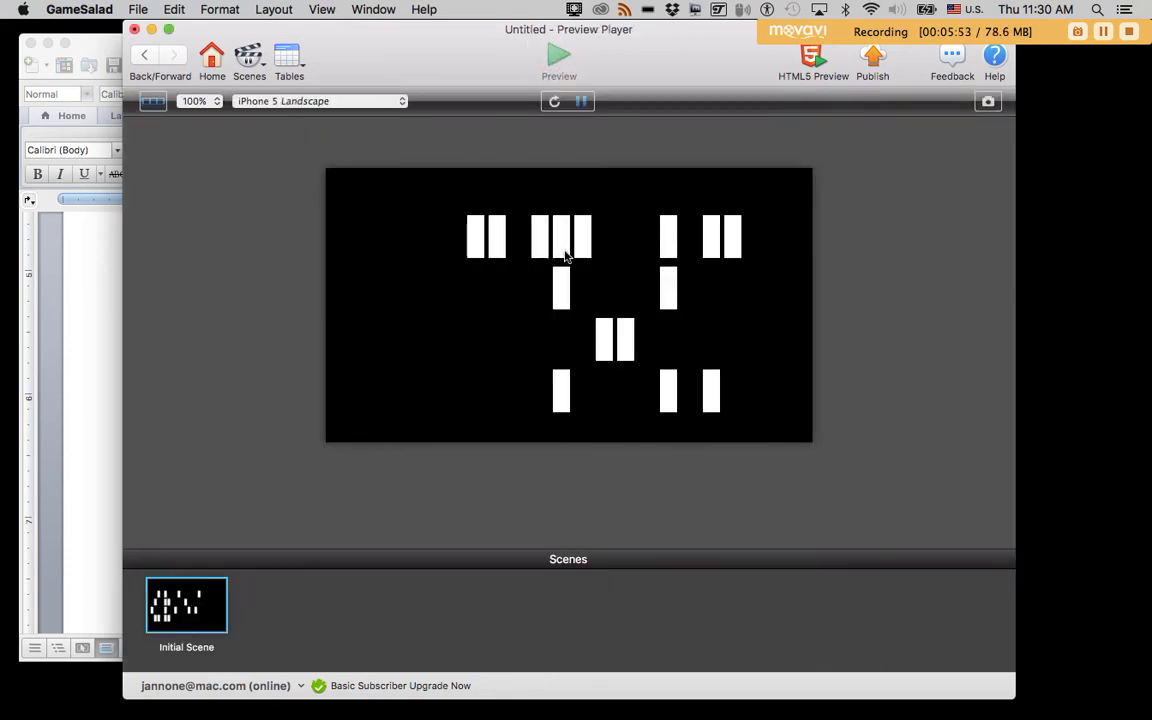
# - Reduce the offset in the horizontal spawn position so the expression reads (random(1,16)*25)+50
pyautogui.click(143, 55)
pyautogui.click(580, 338)
pyautogui.doubleClick(595, 340)
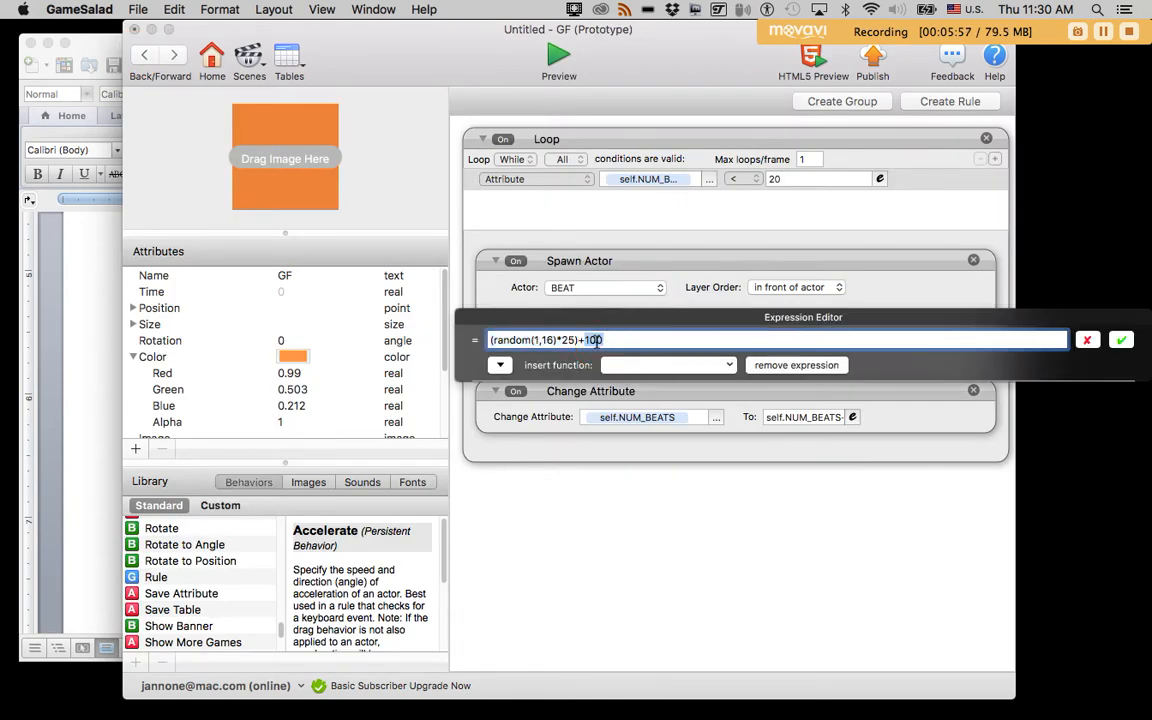
pyautogui.write('50')
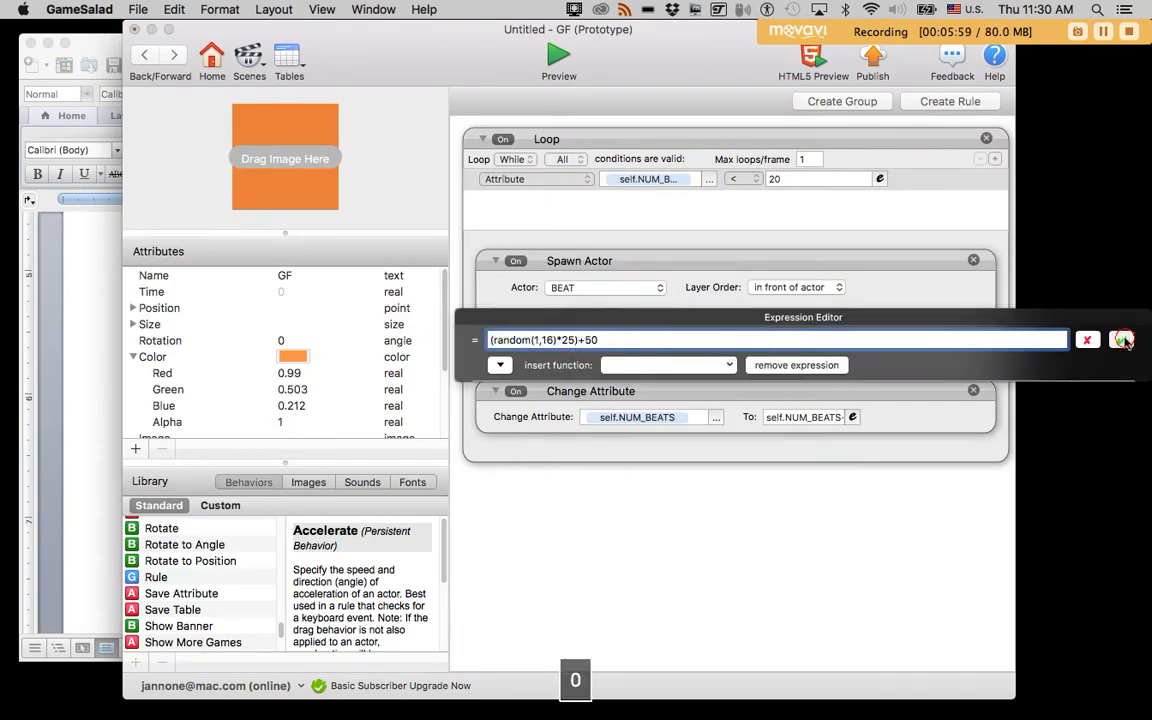
pyautogui.click(1121, 340)
# - Preview the game and restart it several times to check the random placement of the beats
pyautogui.click(568, 63)
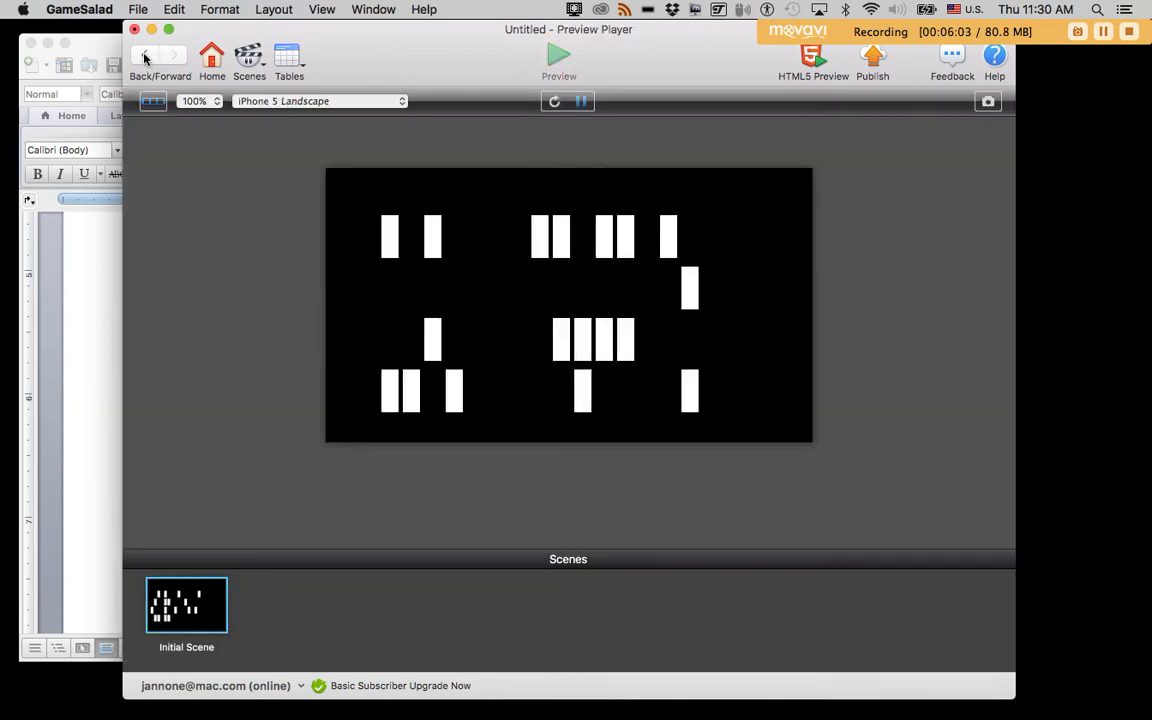
pyautogui.click(555, 104)
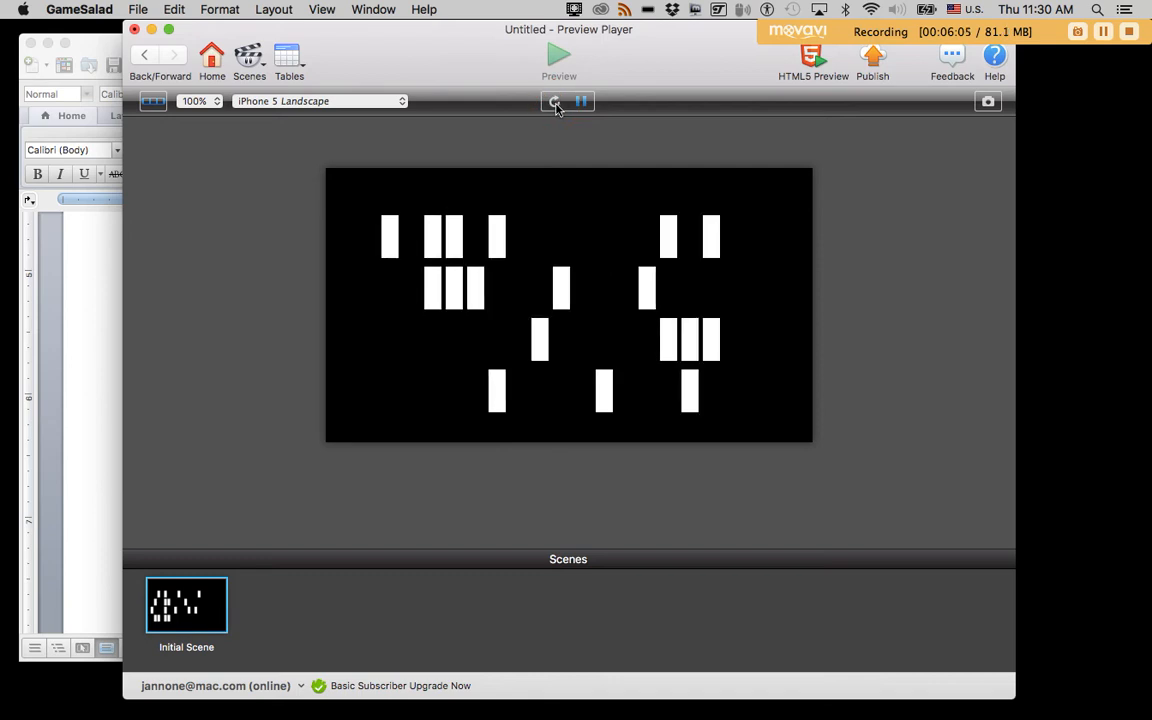
pyautogui.click(556, 104)
pyautogui.click(556, 104)
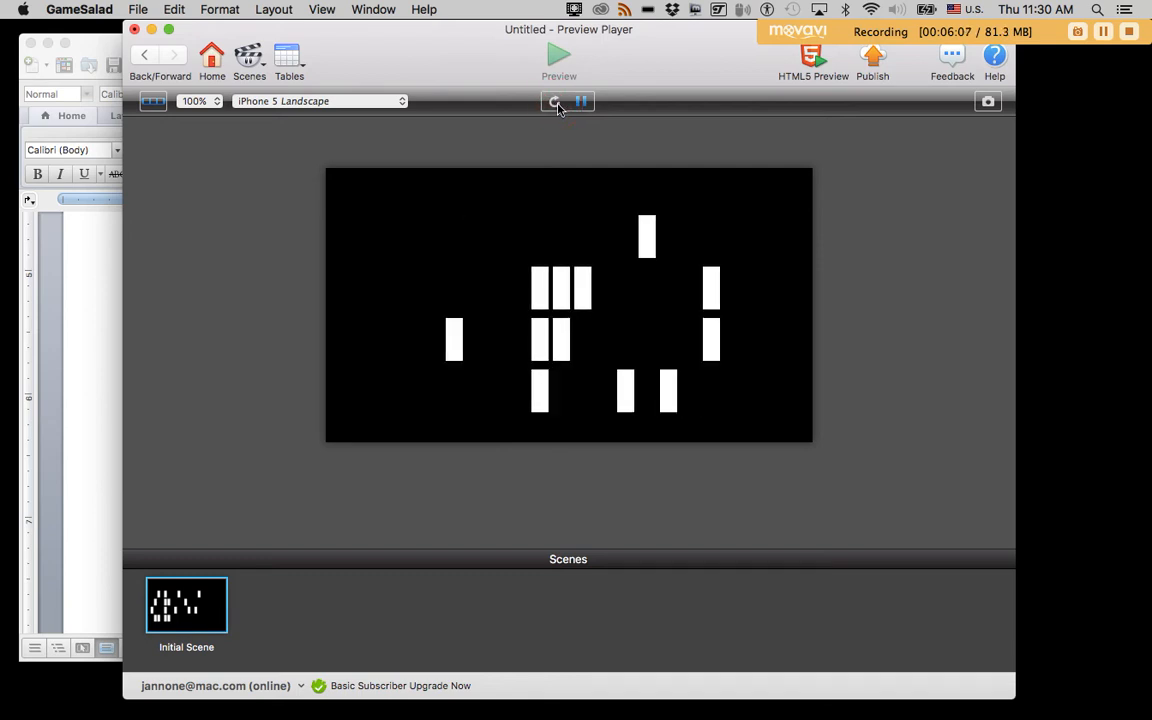
# - Restart the preview a few more times to recheck the beat layout, and return to the GF actor
pyautogui.click(556, 104)
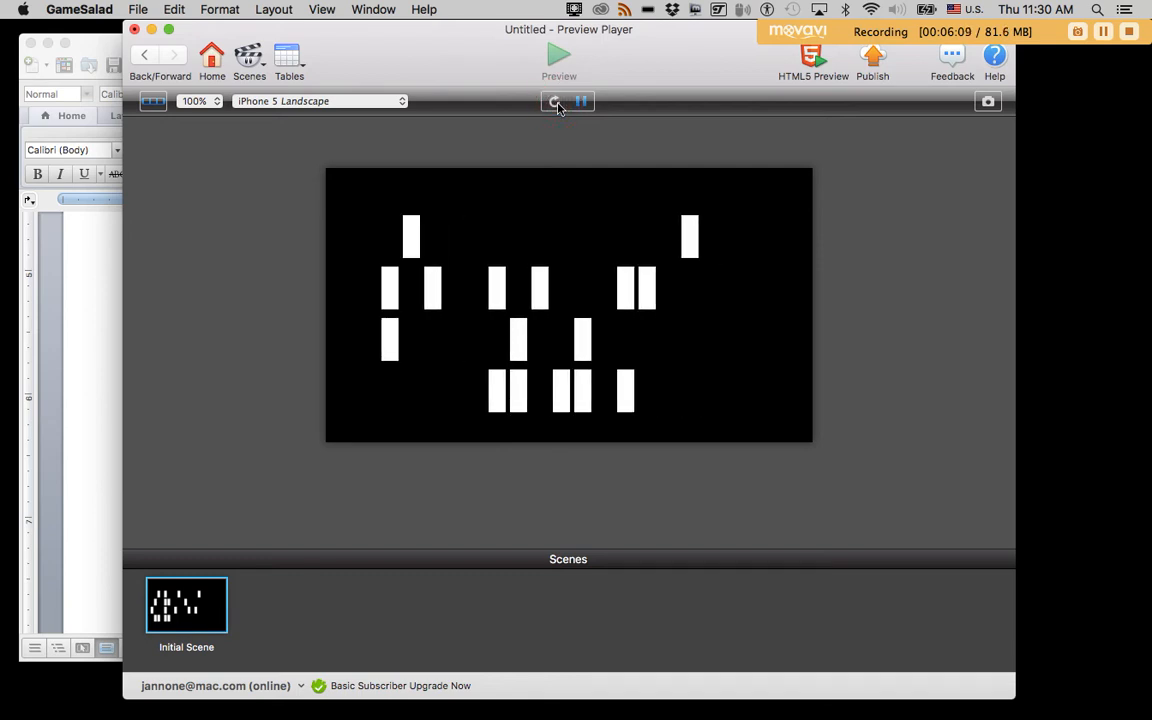
pyautogui.click(556, 104)
pyautogui.click(556, 104)
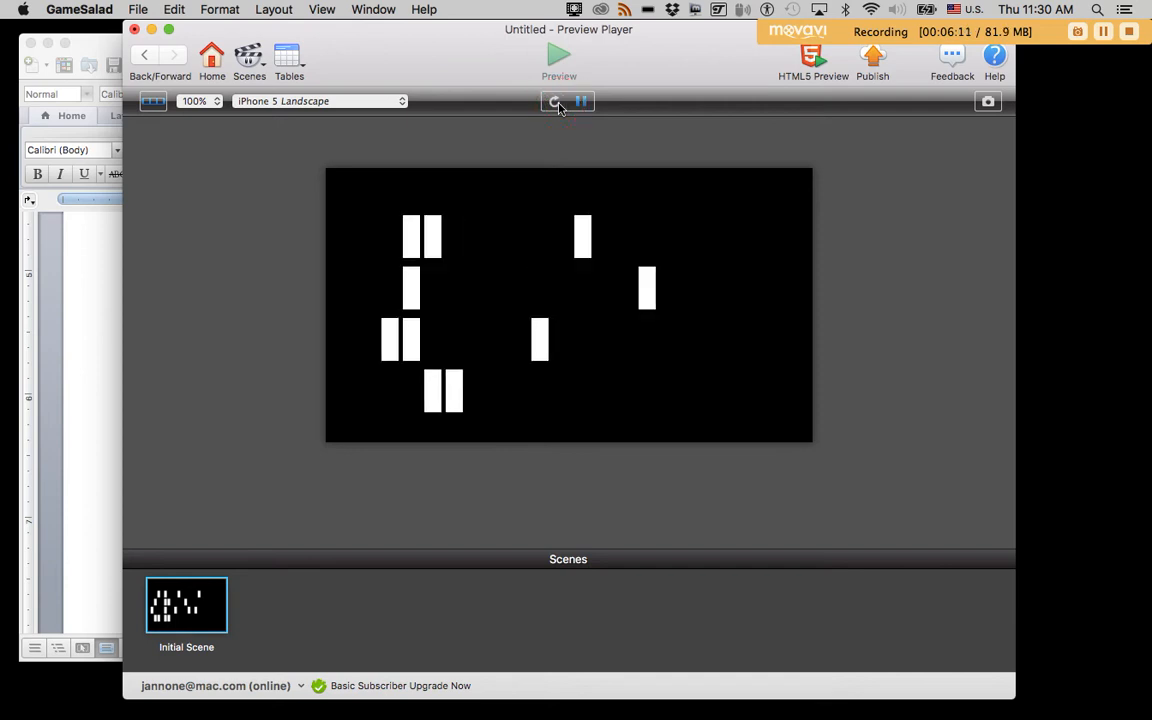
pyautogui.click(151, 59)
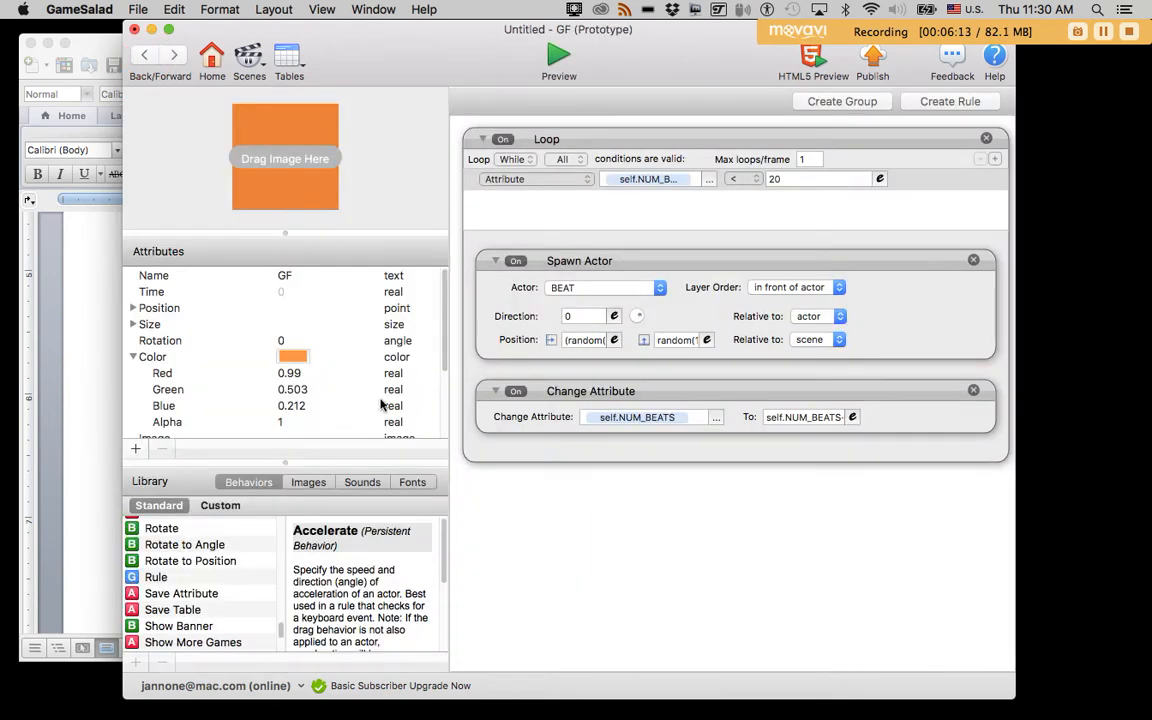
# - Save the project as Quiz4-Tutorial.gameproj in the TVRA 3841 MM folder
pyautogui.click(412, 203)
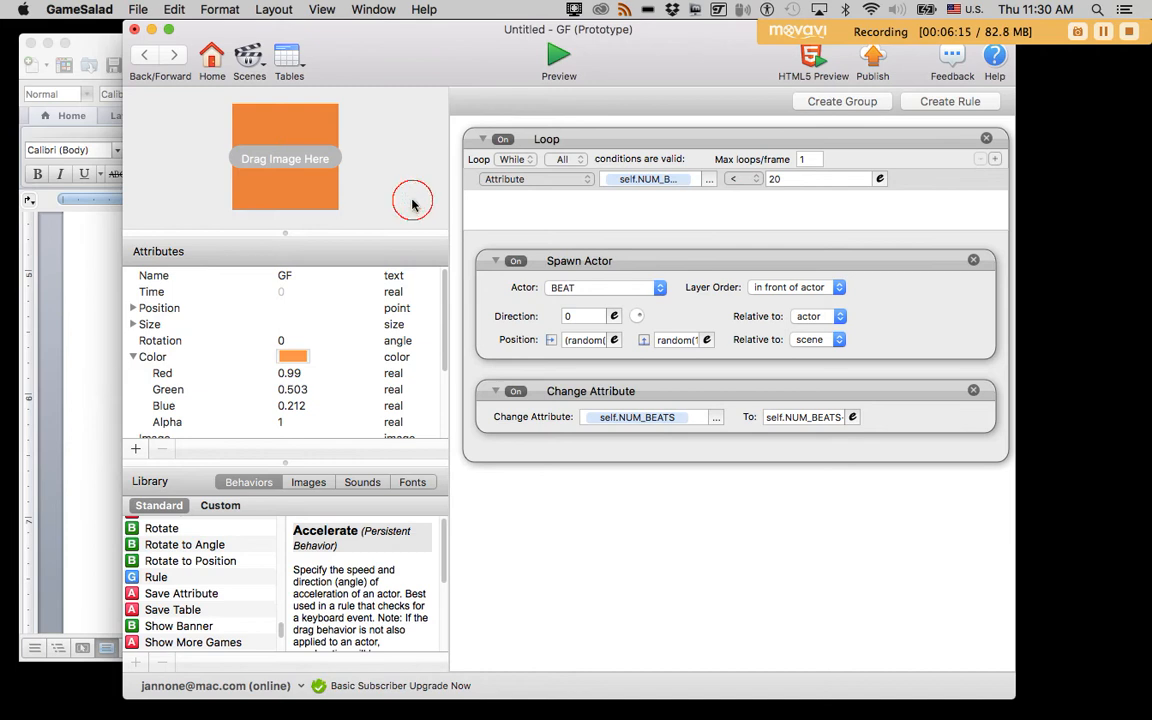
pyautogui.press('super+s')
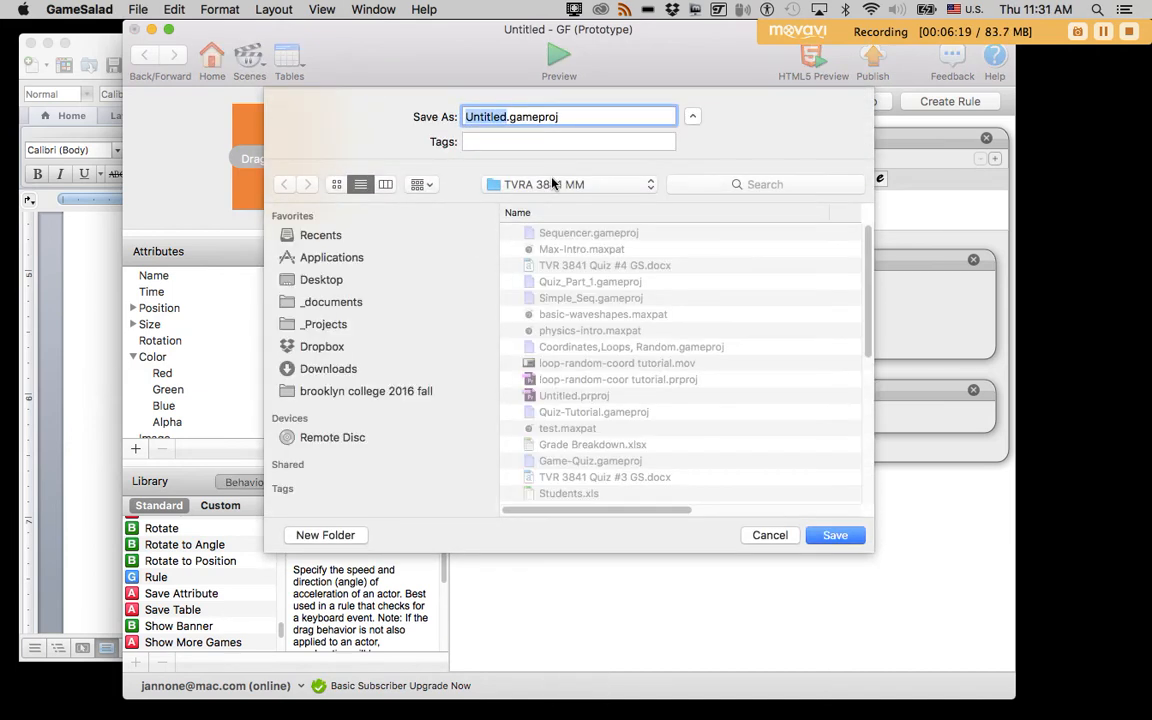
pyautogui.write('Quiz4-T')
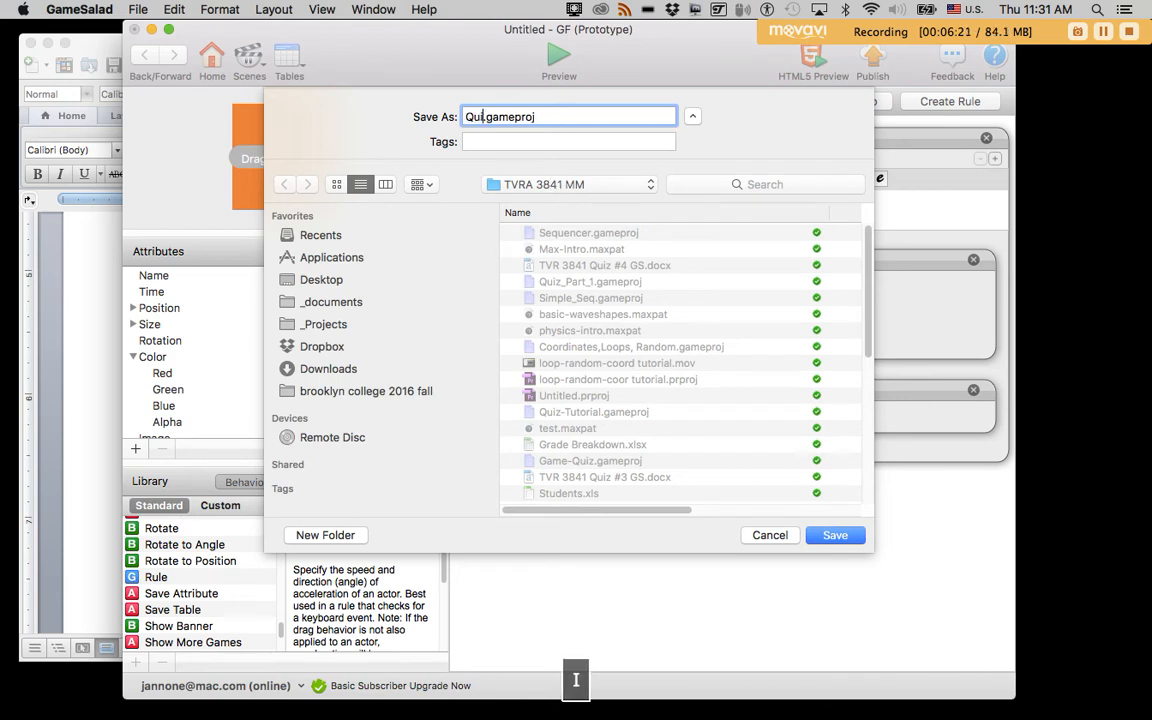
pyautogui.write('utorial')
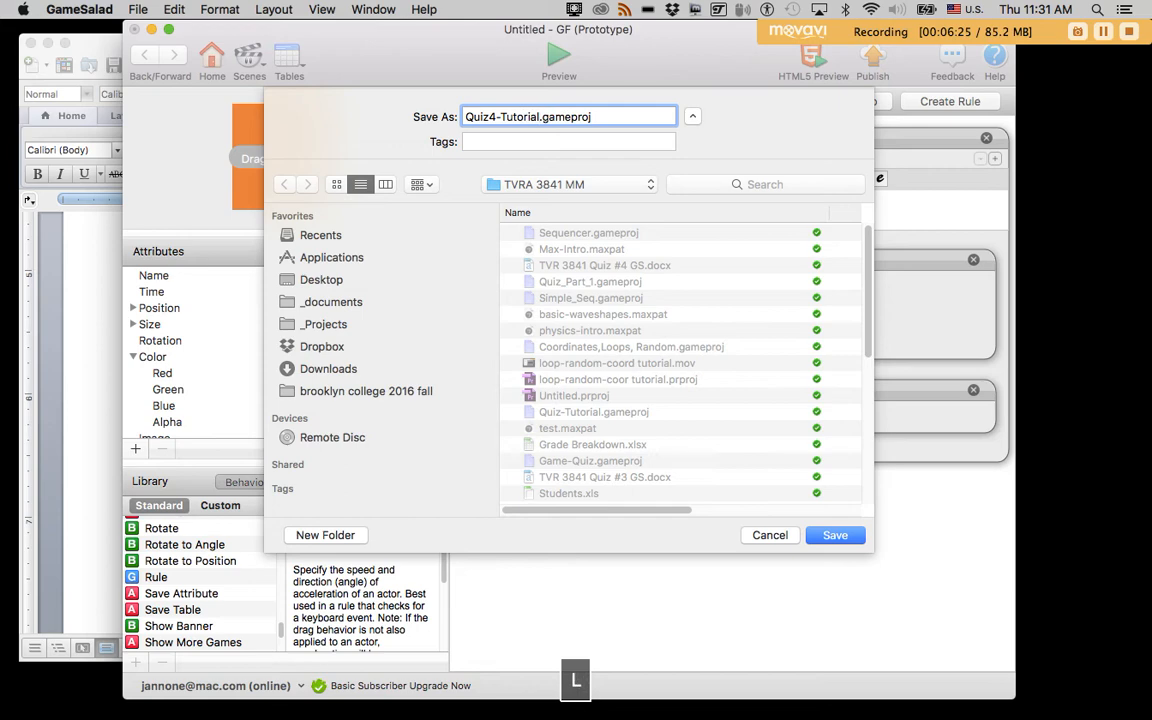
pyautogui.press('Return')
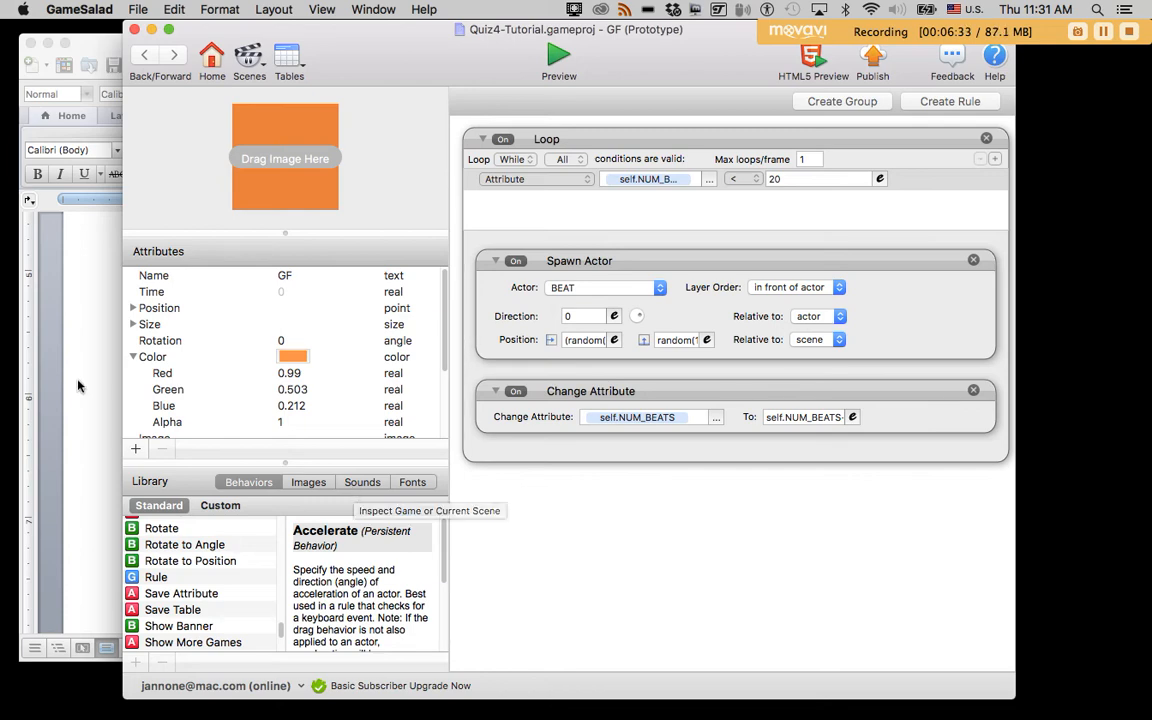
# - Switch to the Word quiz, review the requirement about the Playhead touching a Beat, and return to GameSalad
pyautogui.click(69, 342)
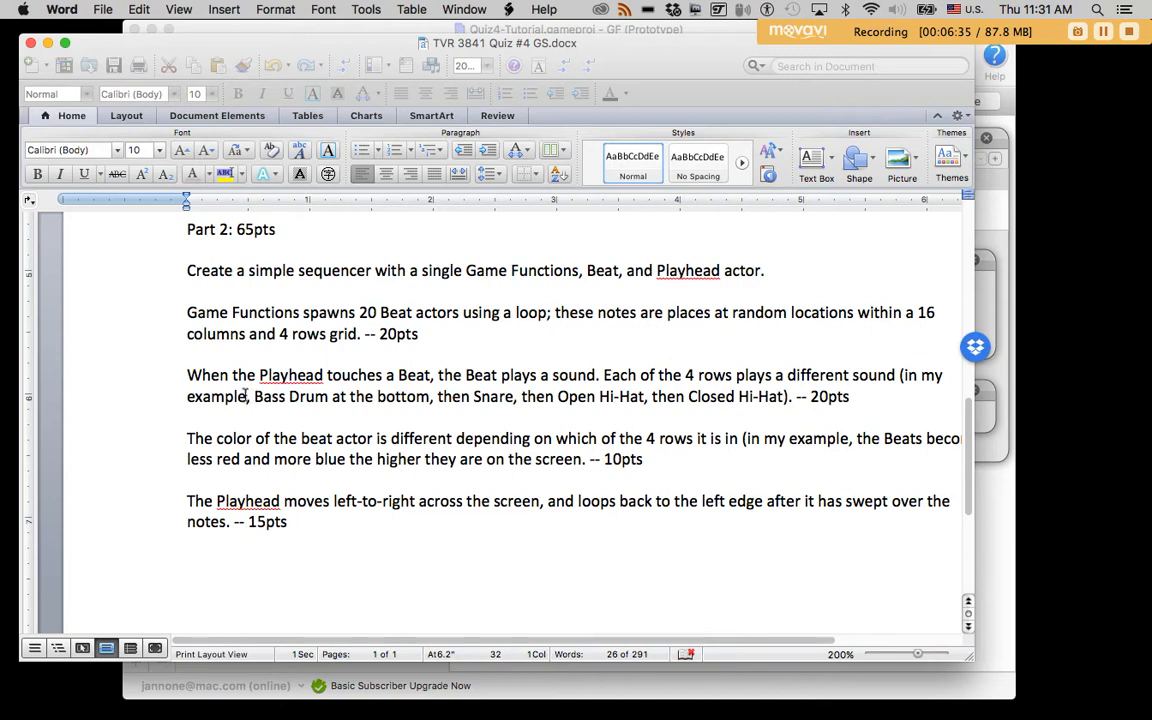
pyautogui.moveTo(188, 375); pyautogui.dragTo(668, 377)
pyautogui.click(671, 378)
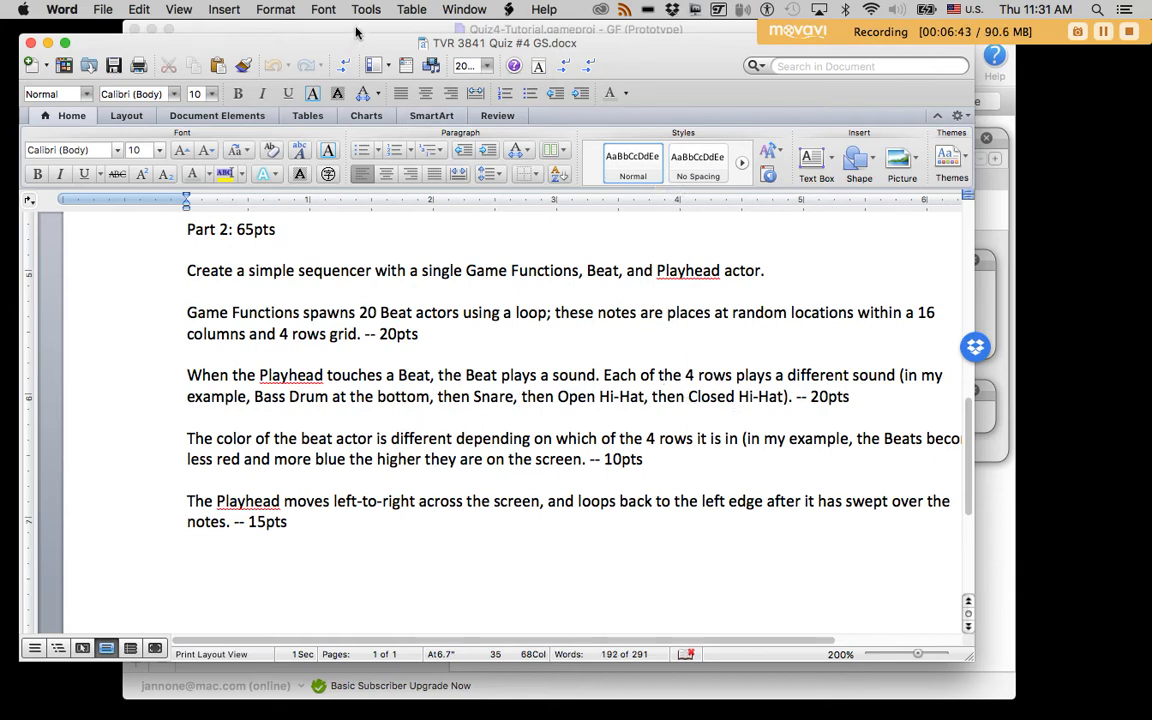
pyautogui.click(322, 27)
# - Place the PLAYHEAD actor in the scene and open it for editing
pyautogui.click(144, 55)
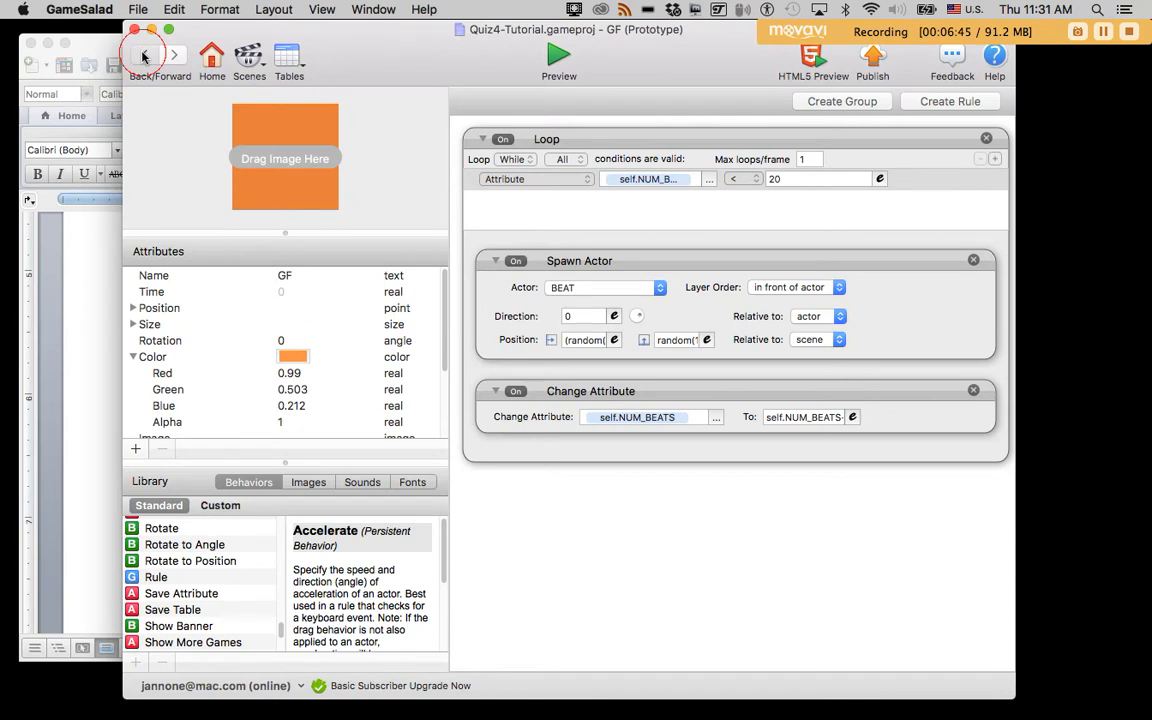
pyautogui.moveTo(190, 265); pyautogui.dragTo(610, 514)
pyautogui.doubleClick(185, 252)
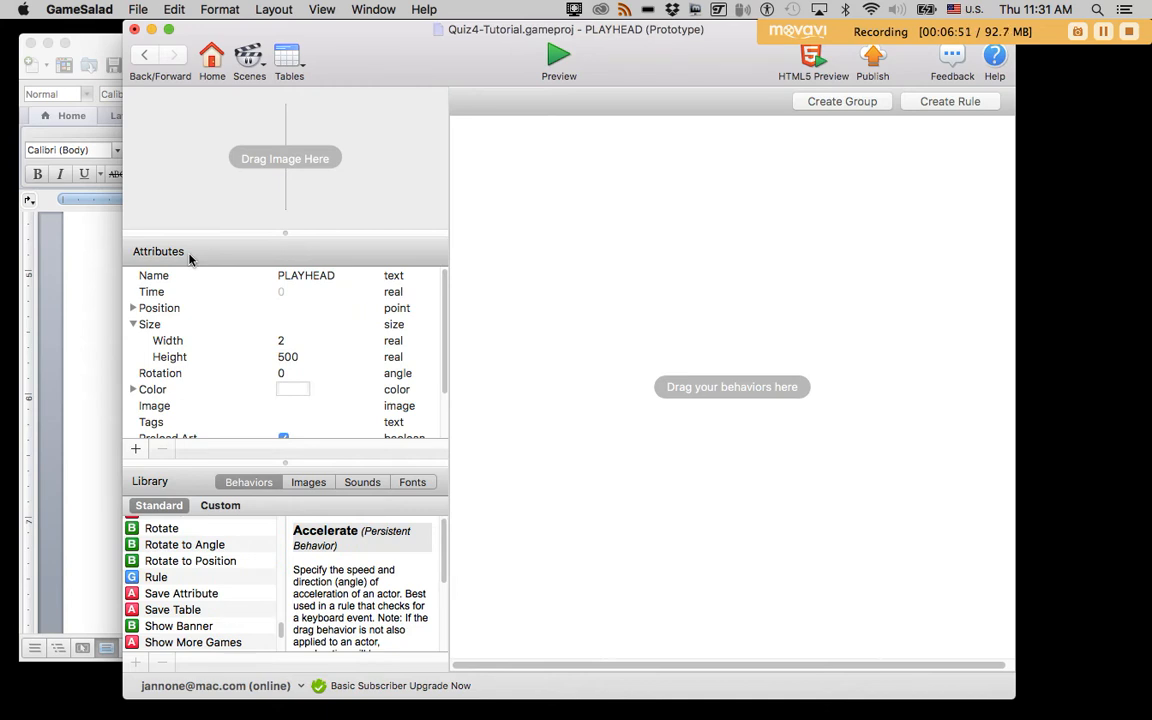
# - Add a Move behavior to the PLAYHEAD actor and preview its motion across the scene
pyautogui.click(218, 543)
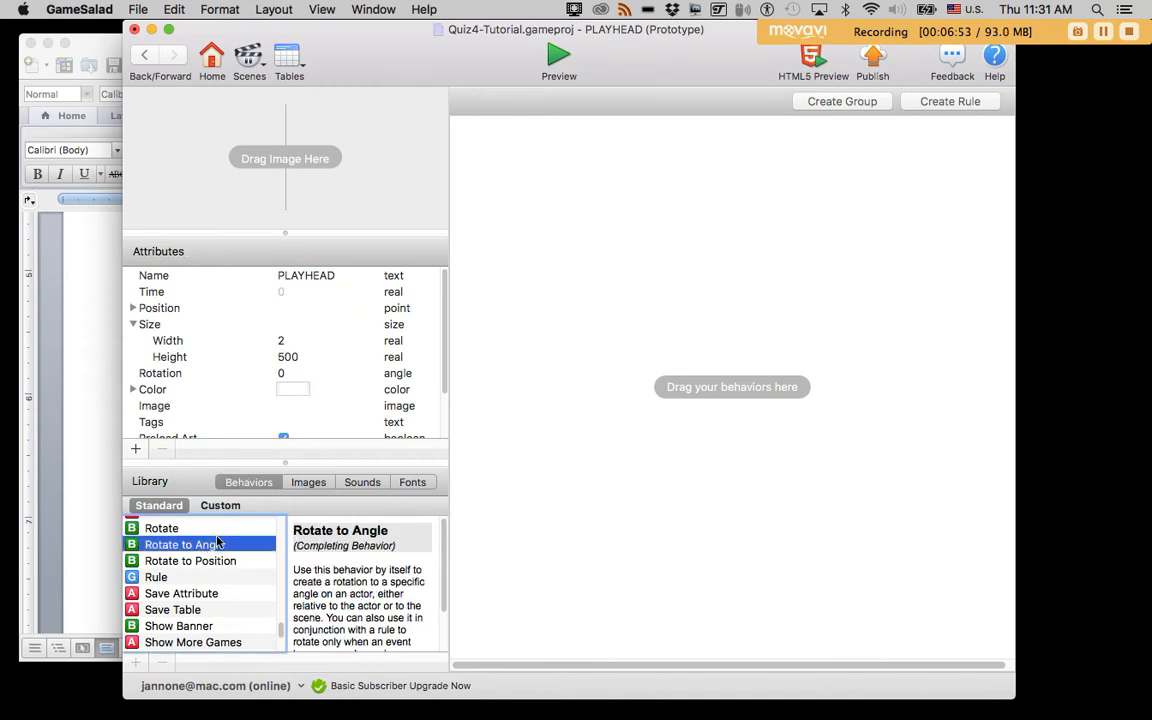
pyautogui.write('mov')
pyautogui.moveTo(133, 526); pyautogui.dragTo(562, 268)
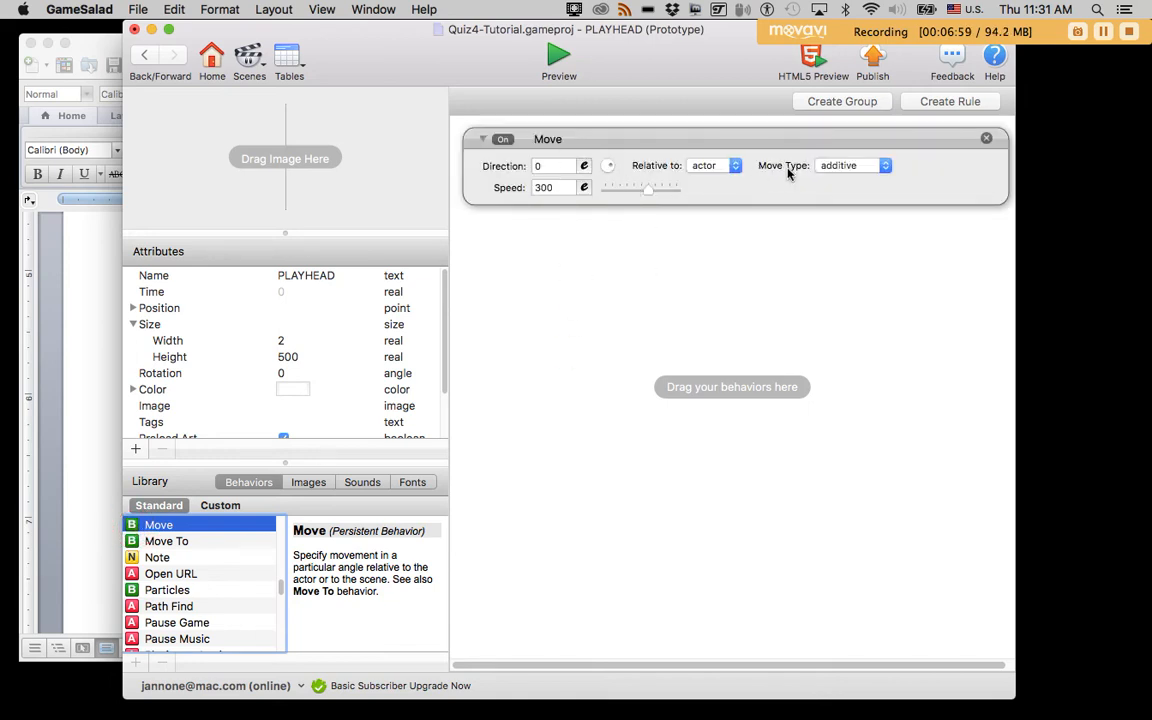
pyautogui.click(559, 58)
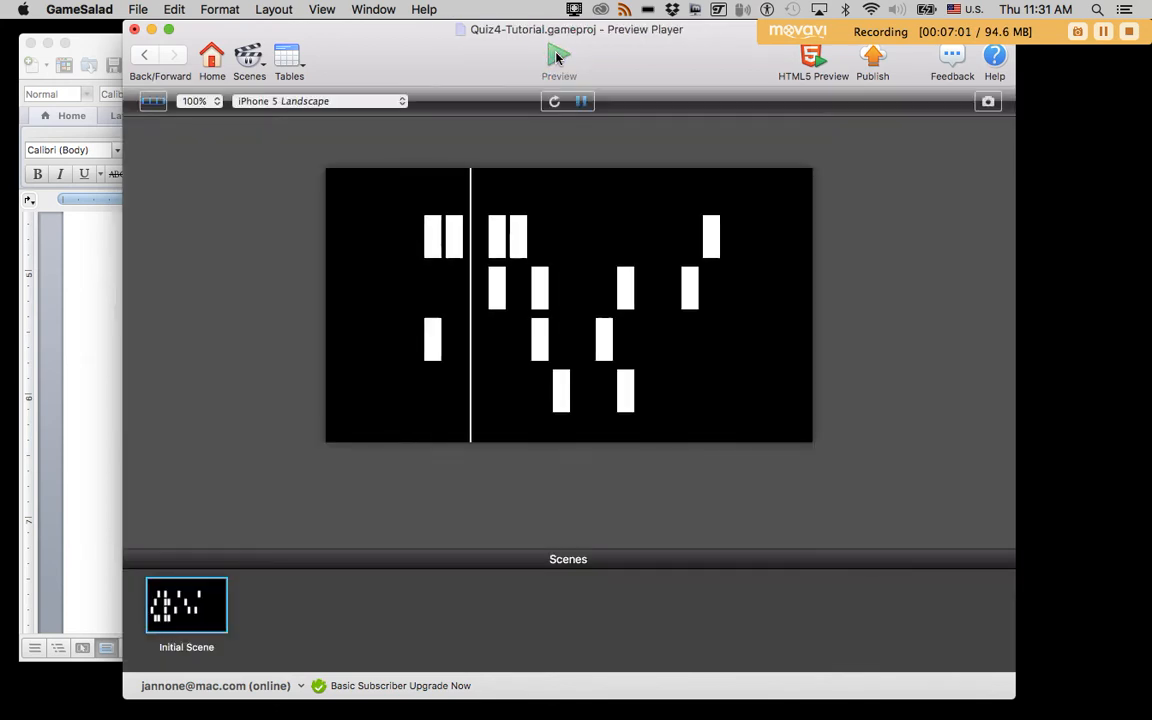
pyautogui.click(144, 54)
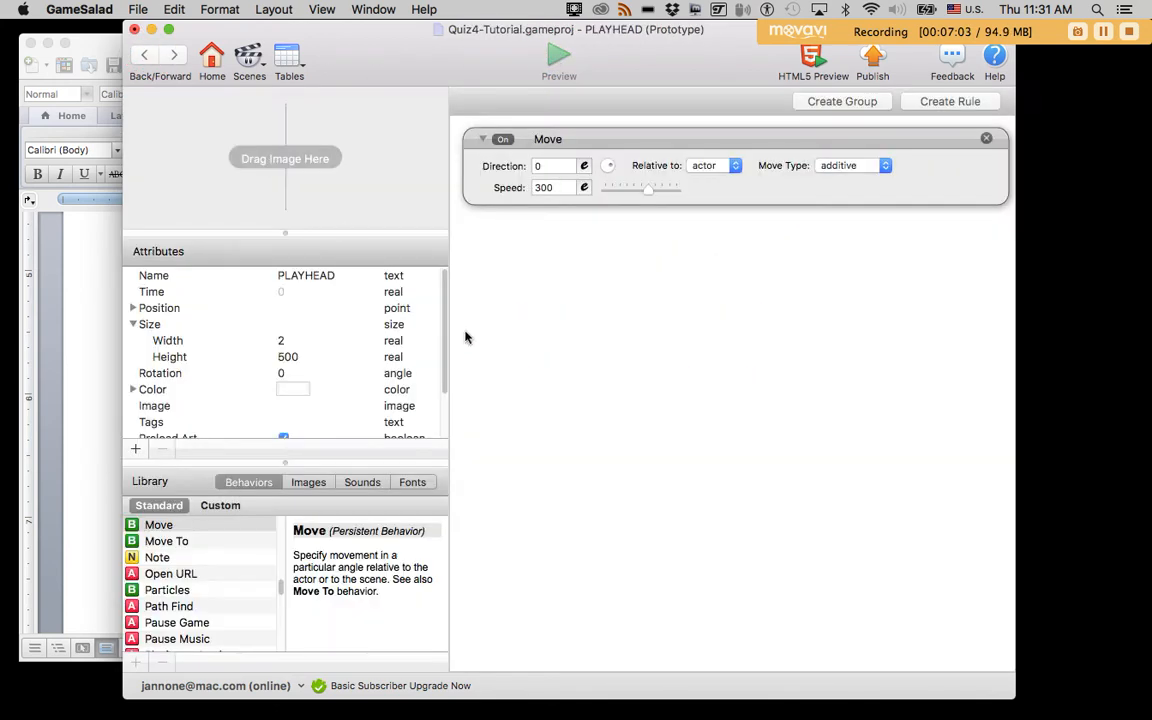
# - Set the speed of PLAYHEAD's Move behavior to 150 and preview the game
pyautogui.click(555, 188)
pyautogui.write('150')
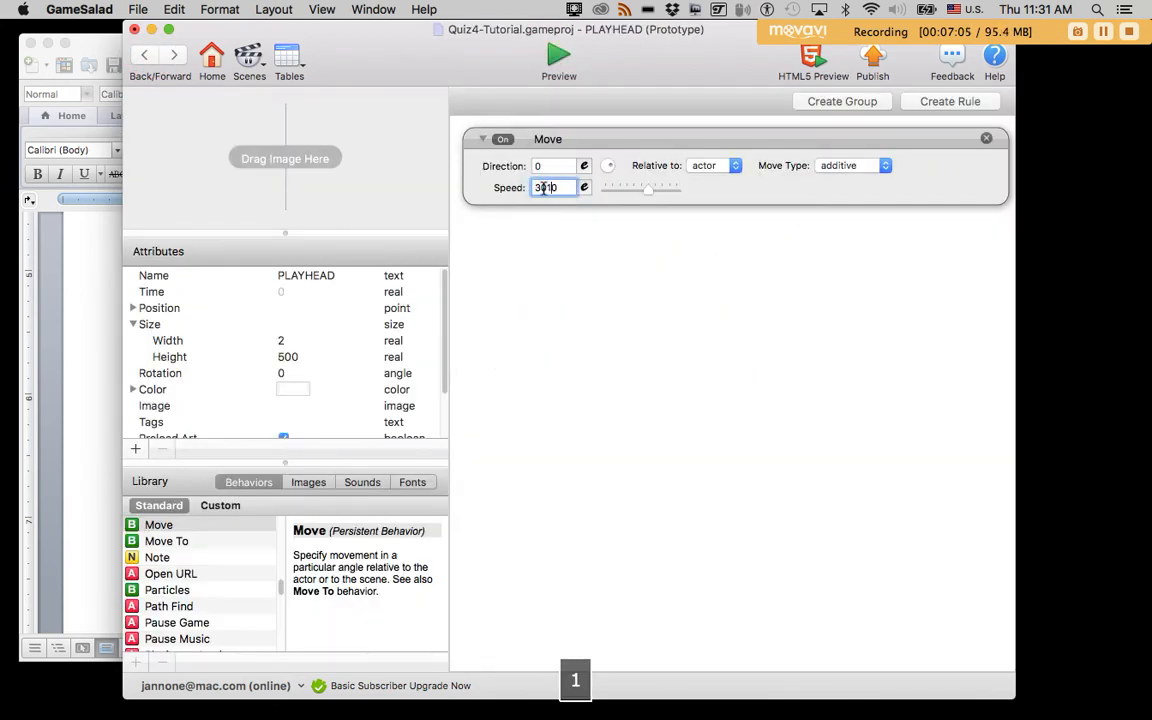
pyautogui.doubleClick(558, 188)
pyautogui.write('150')
pyautogui.click(557, 62)
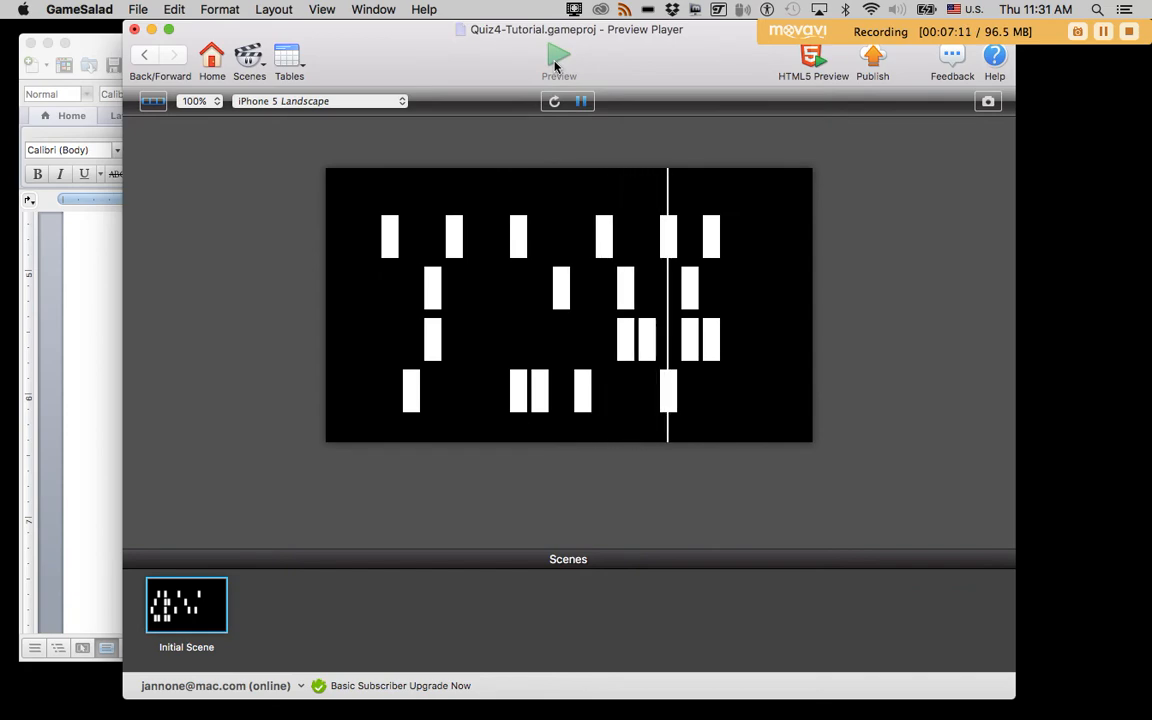
pyautogui.click(148, 50)
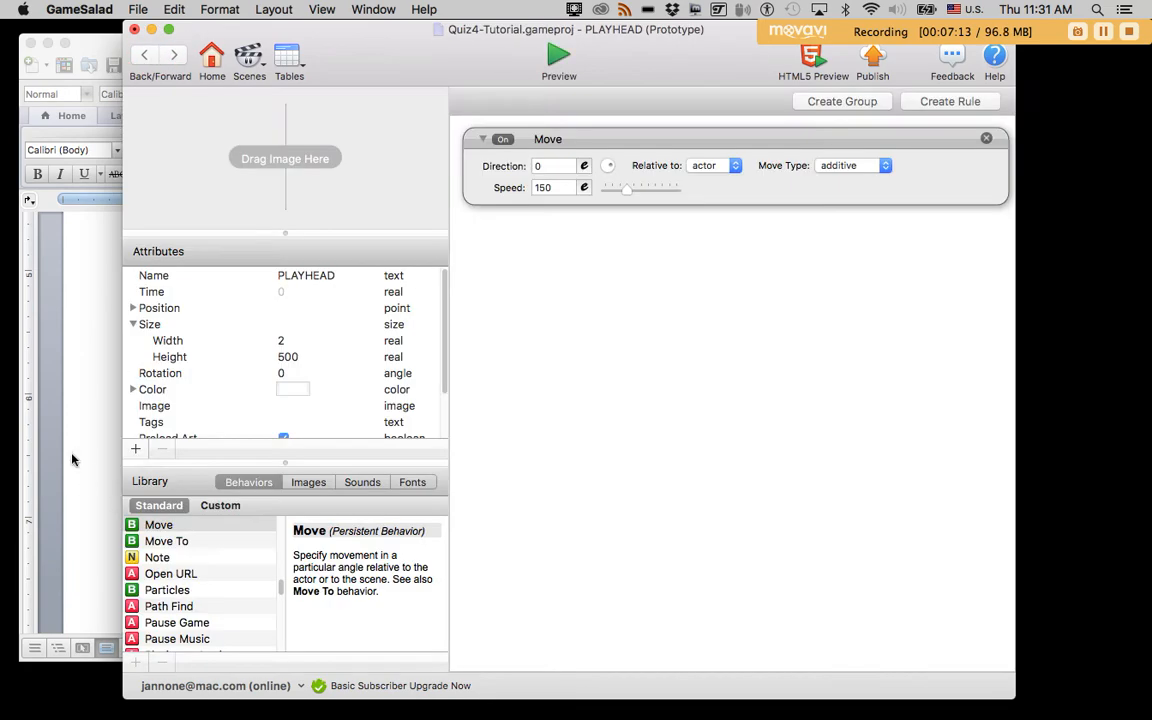
# - Switch to the Word quiz, review the requirement about the Playhead looping back to the left edge, and return to GameSalad
pyautogui.click(64, 407)
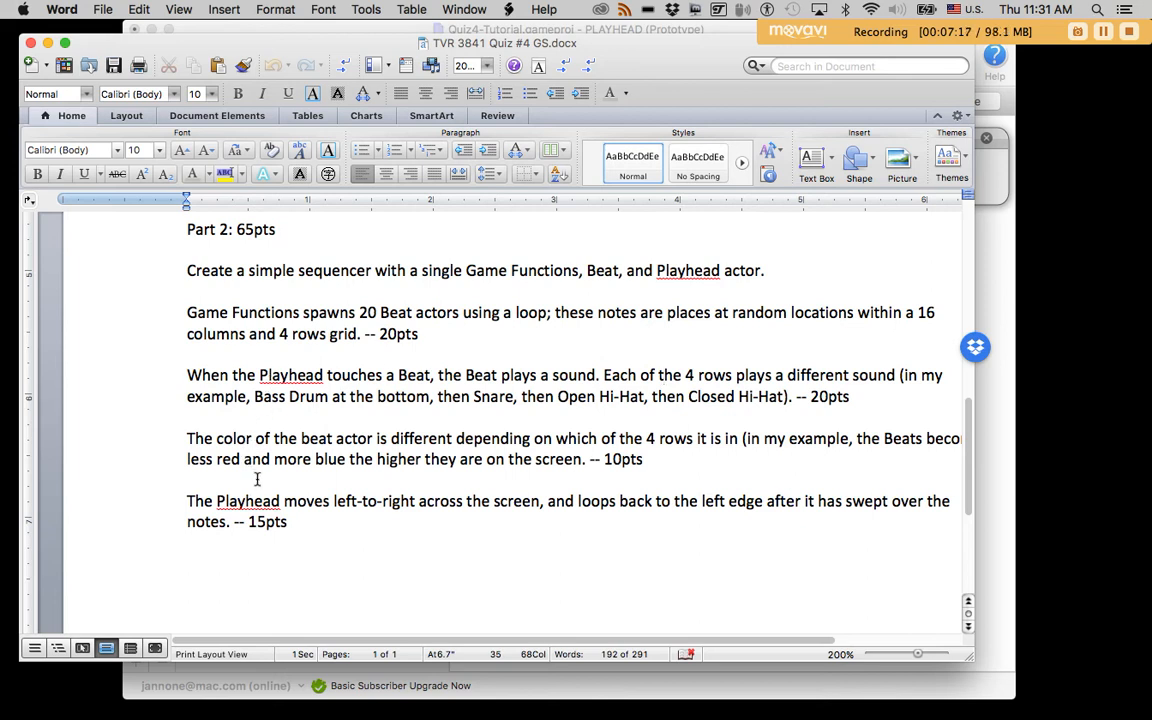
pyautogui.moveTo(187, 501); pyautogui.dragTo(301, 523)
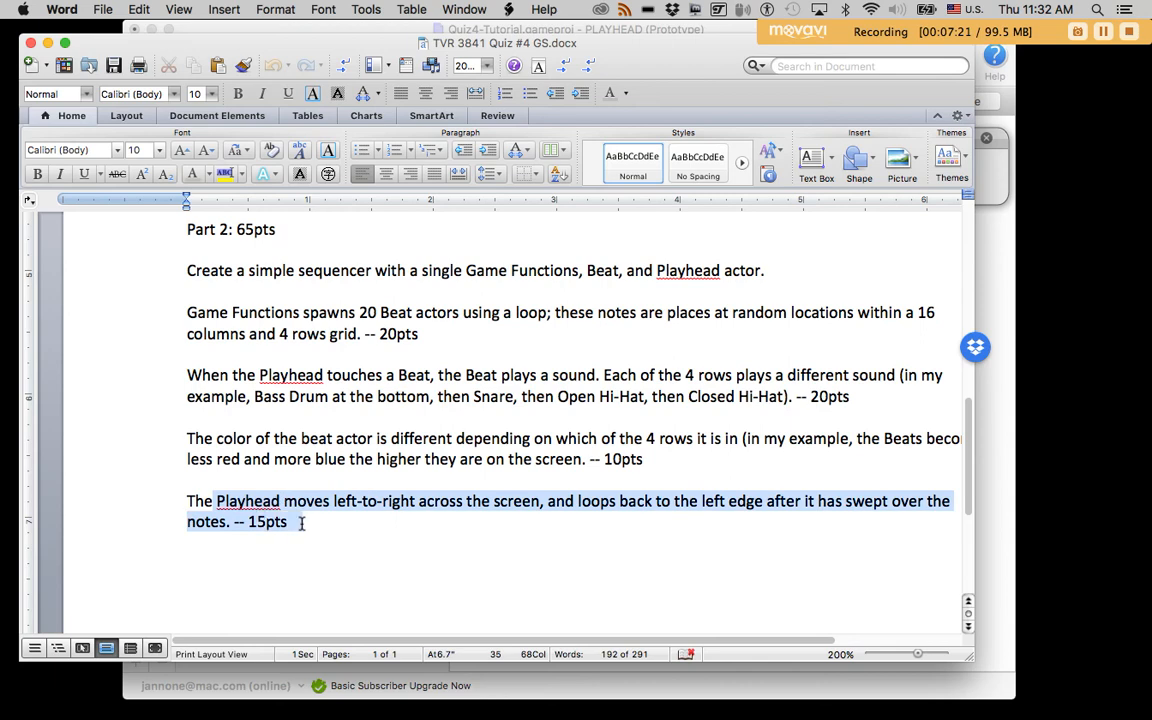
pyautogui.click(301, 523)
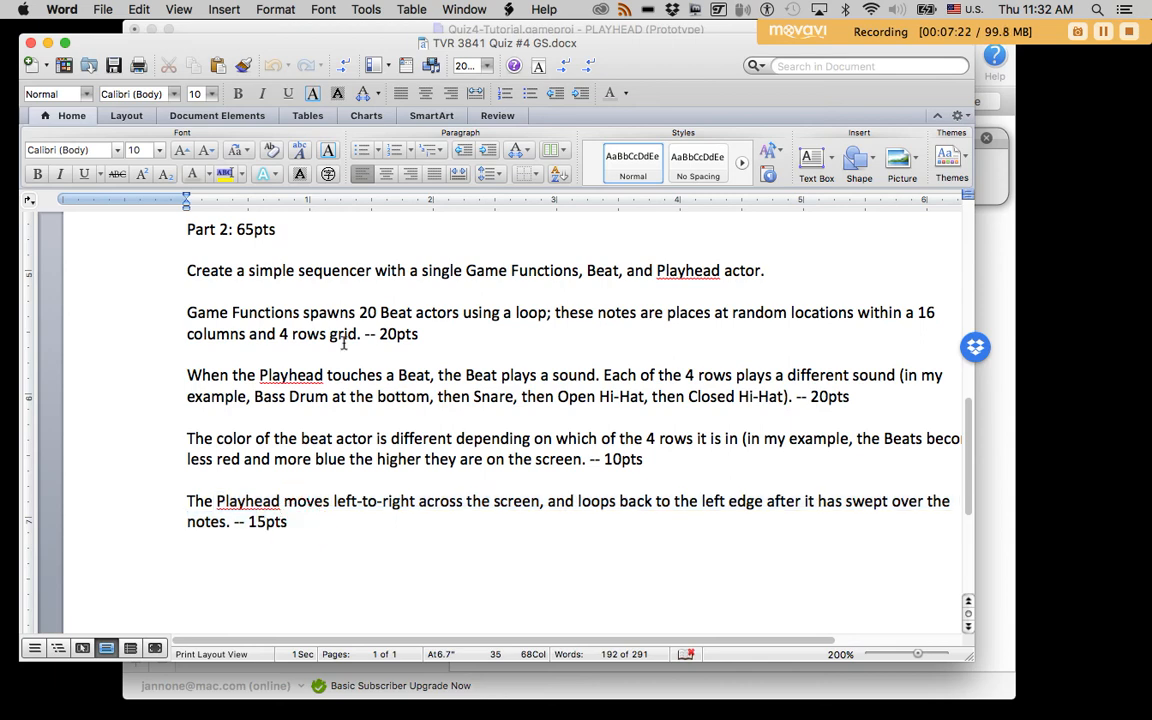
pyautogui.click(253, 28)
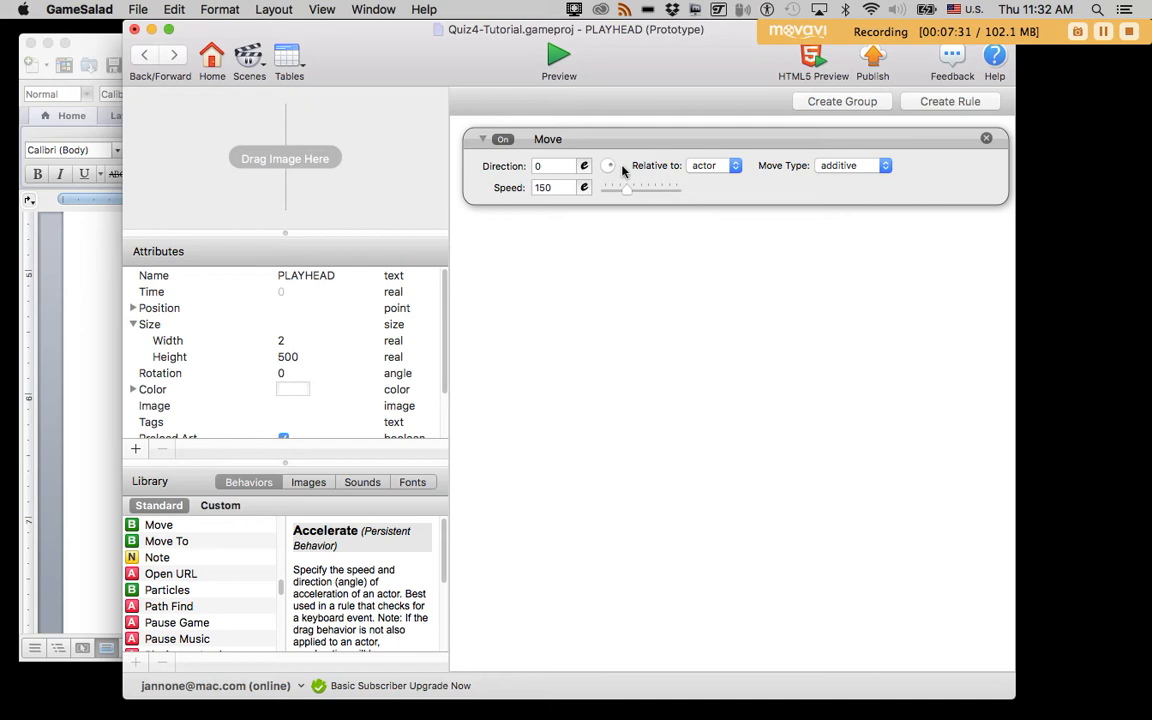
# - Create a rule on PLAYHEAD with an attribute condition comparing self.Position.X with the greater-than operator
pyautogui.click(936, 103)
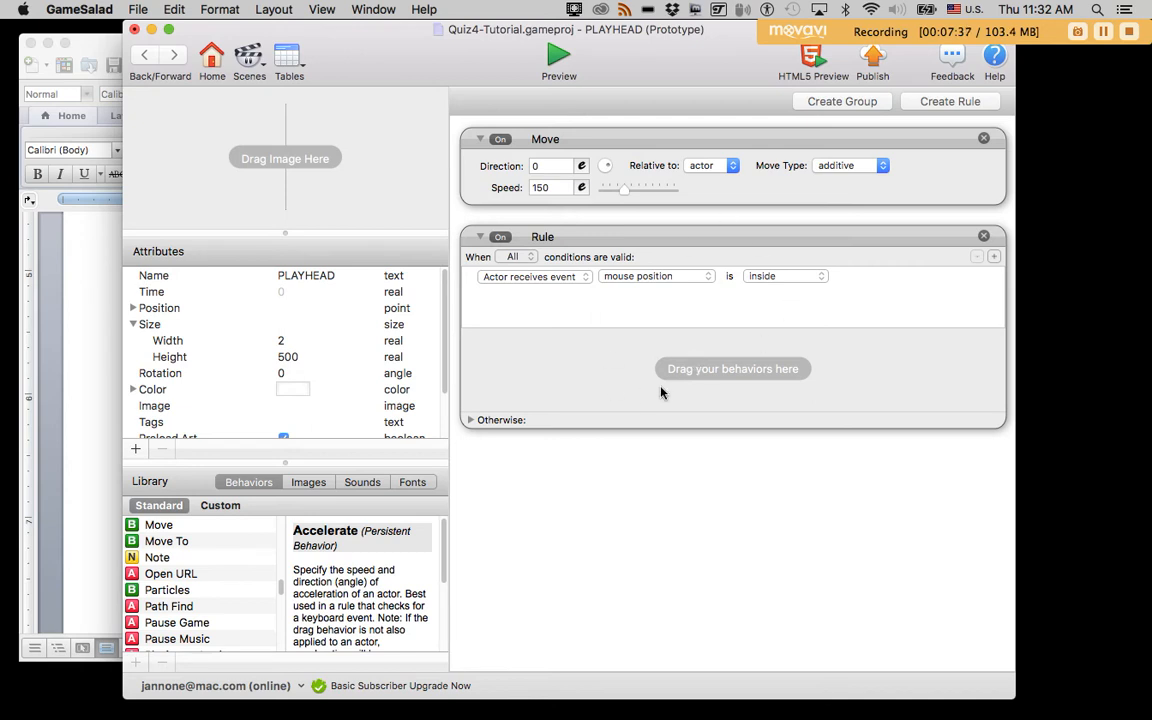
pyautogui.click(552, 278)
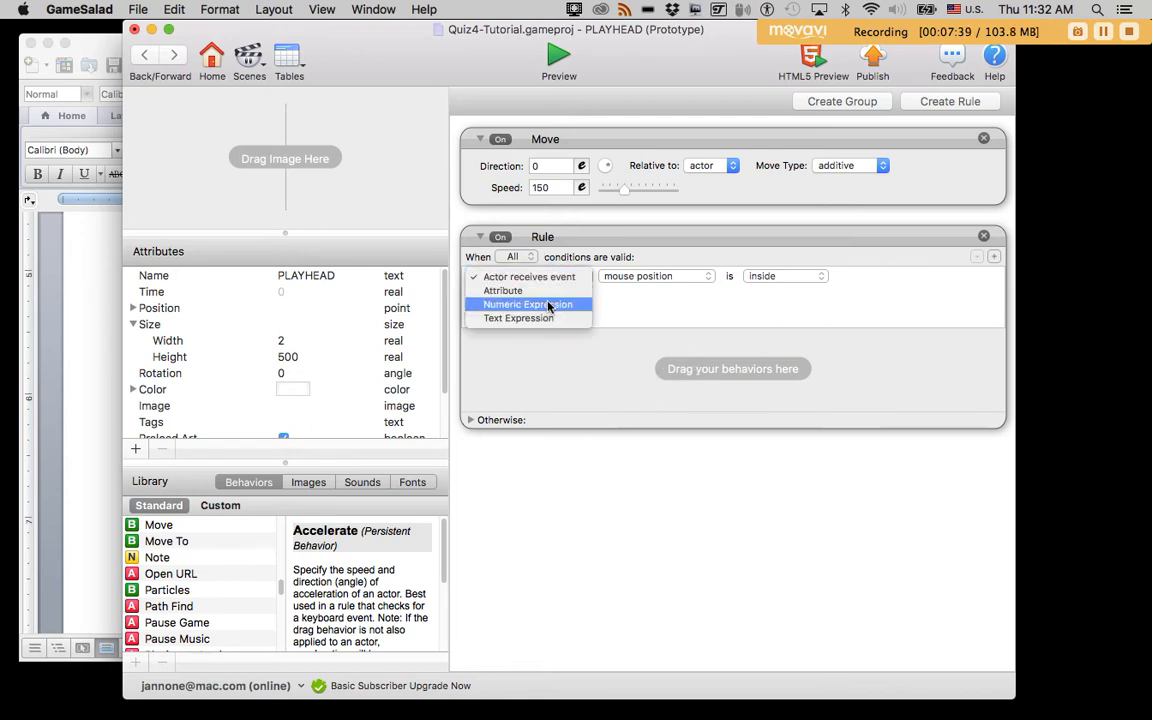
pyautogui.click(502, 290)
pyautogui.click(706, 279)
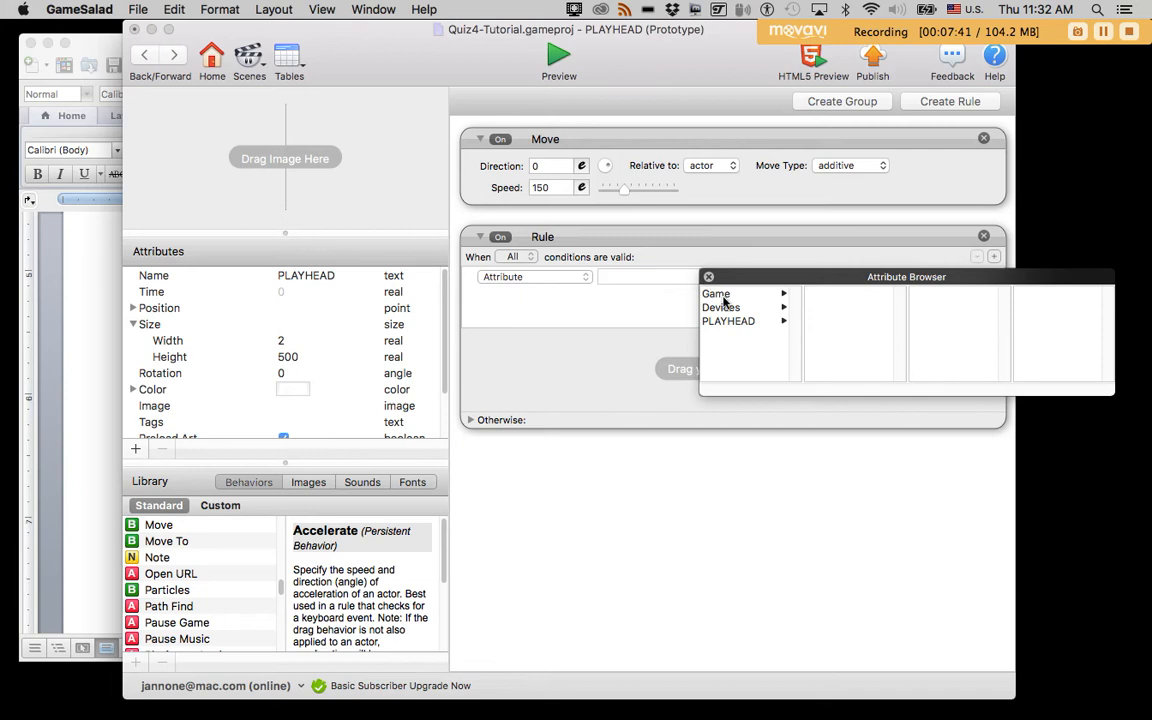
pyautogui.click(736, 324)
pyautogui.moveTo(780, 279); pyautogui.dragTo(692, 289)
pyautogui.click(742, 331)
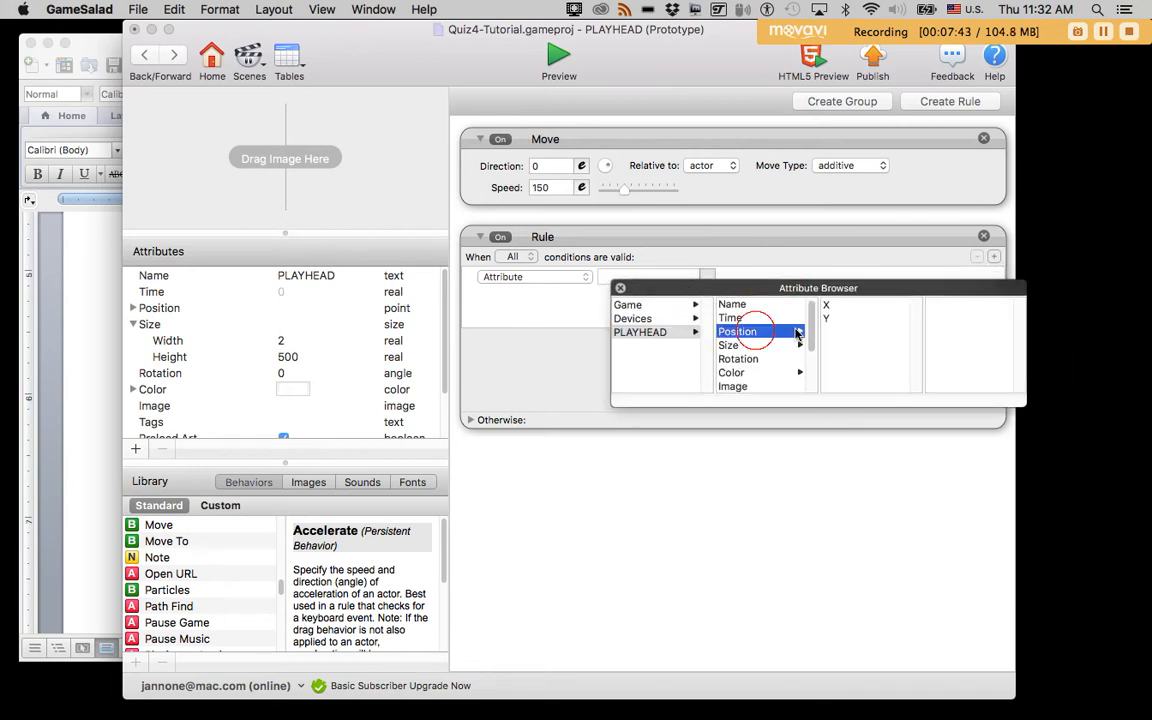
pyautogui.click(824, 305)
pyautogui.click(731, 279)
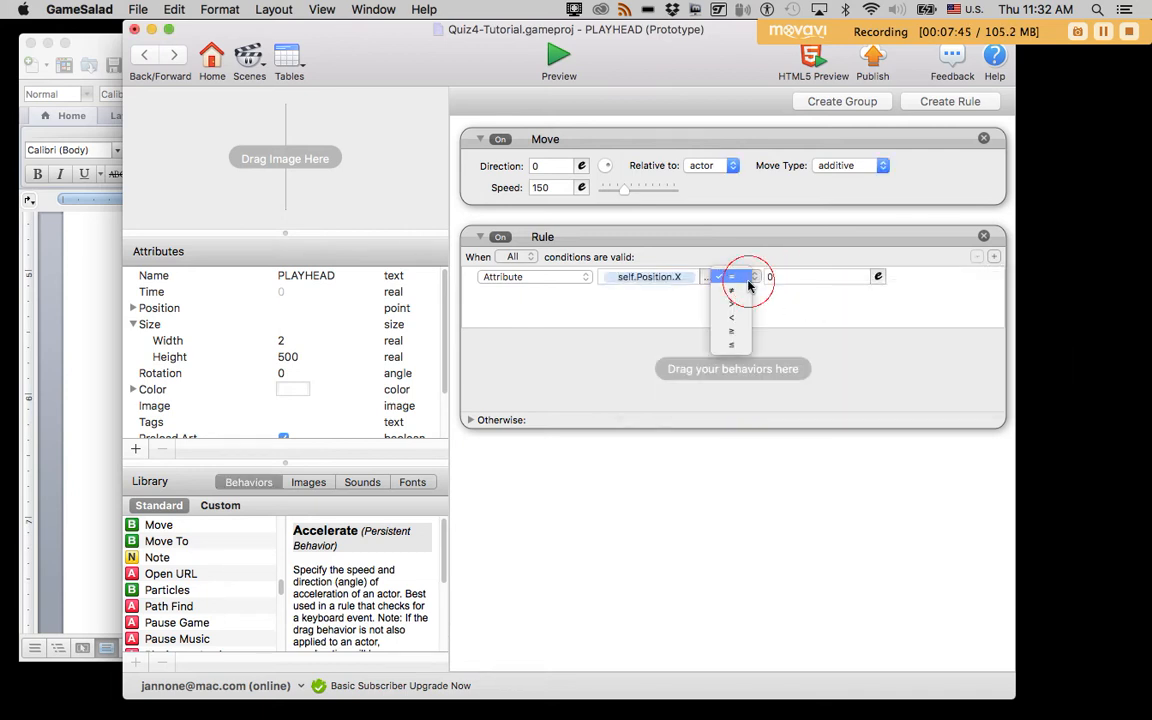
pyautogui.click(731, 303)
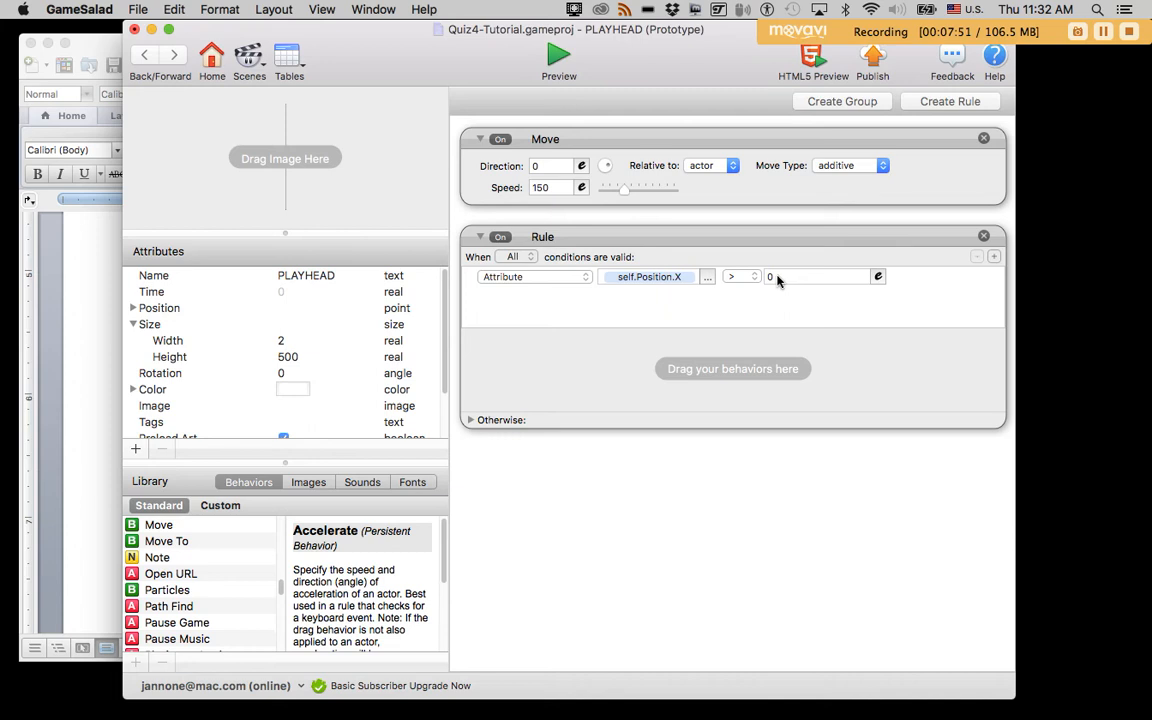
# - Add a Change Attribute behavior inside PLAYHEAD's new rule
pyautogui.click(537, 376)
pyautogui.click(137, 574)
pyautogui.press('c')
pyautogui.press('h')
pyautogui.moveTo(132, 525); pyautogui.dragTo(494, 386)
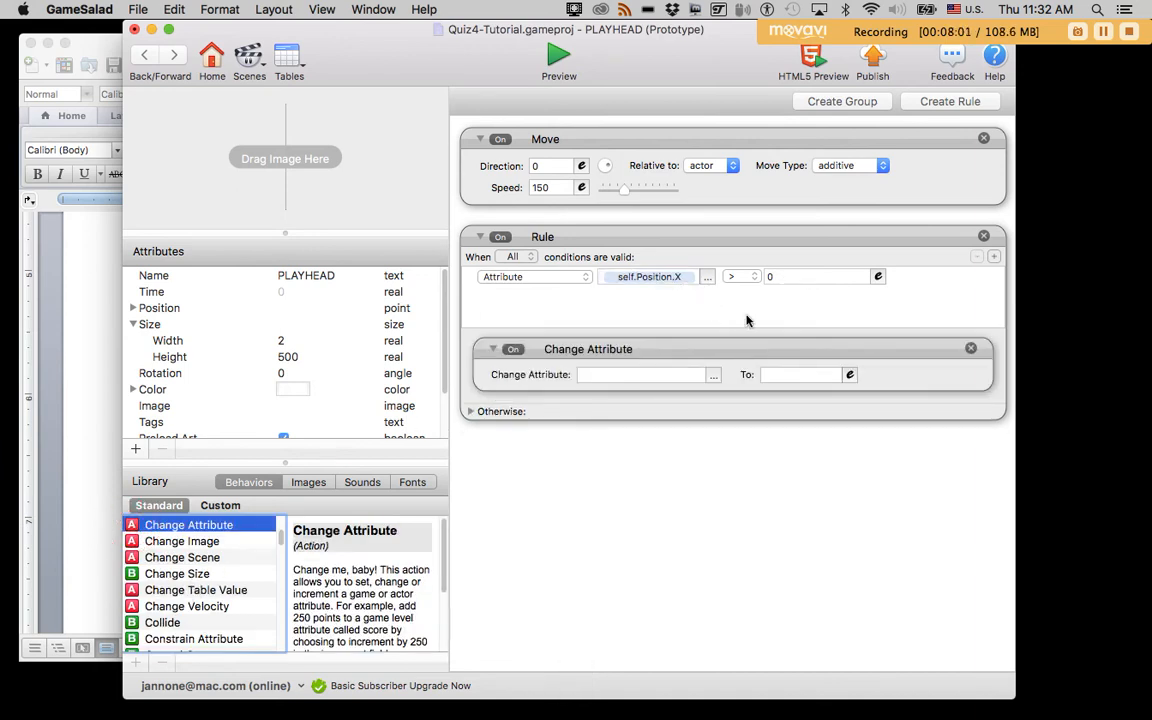
# - Make the Change Attribute behavior set self.Position.X to 0
pyautogui.click(713, 374)
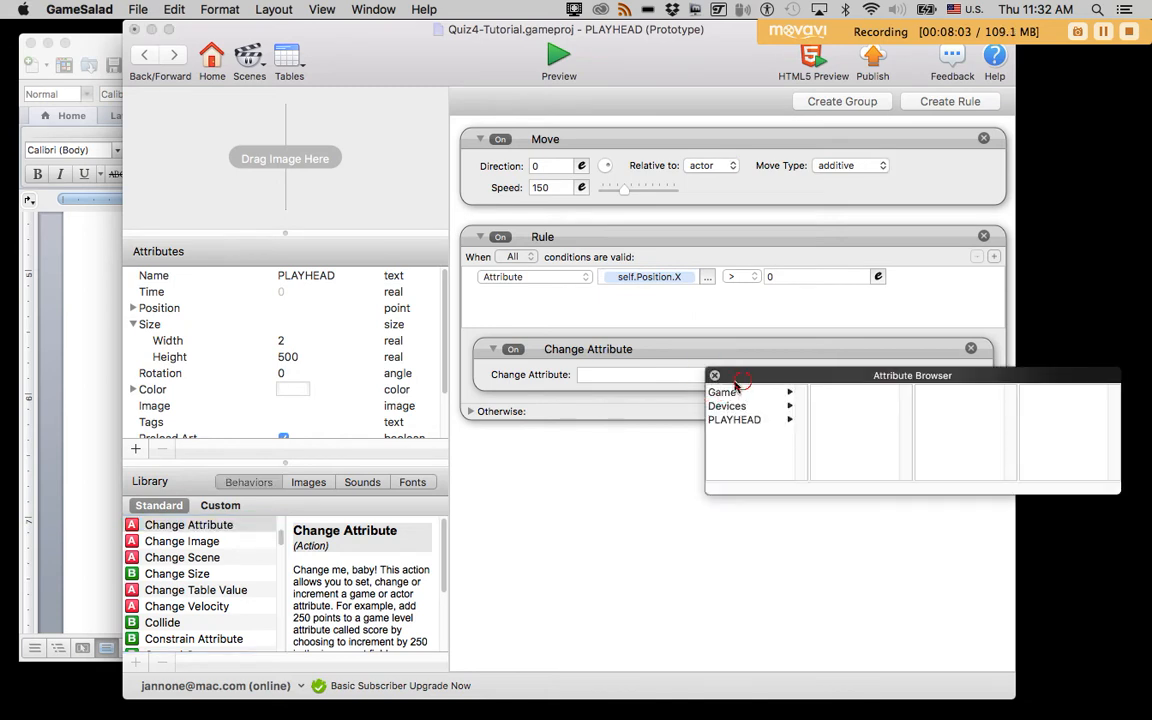
pyautogui.click(605, 455)
pyautogui.click(730, 455)
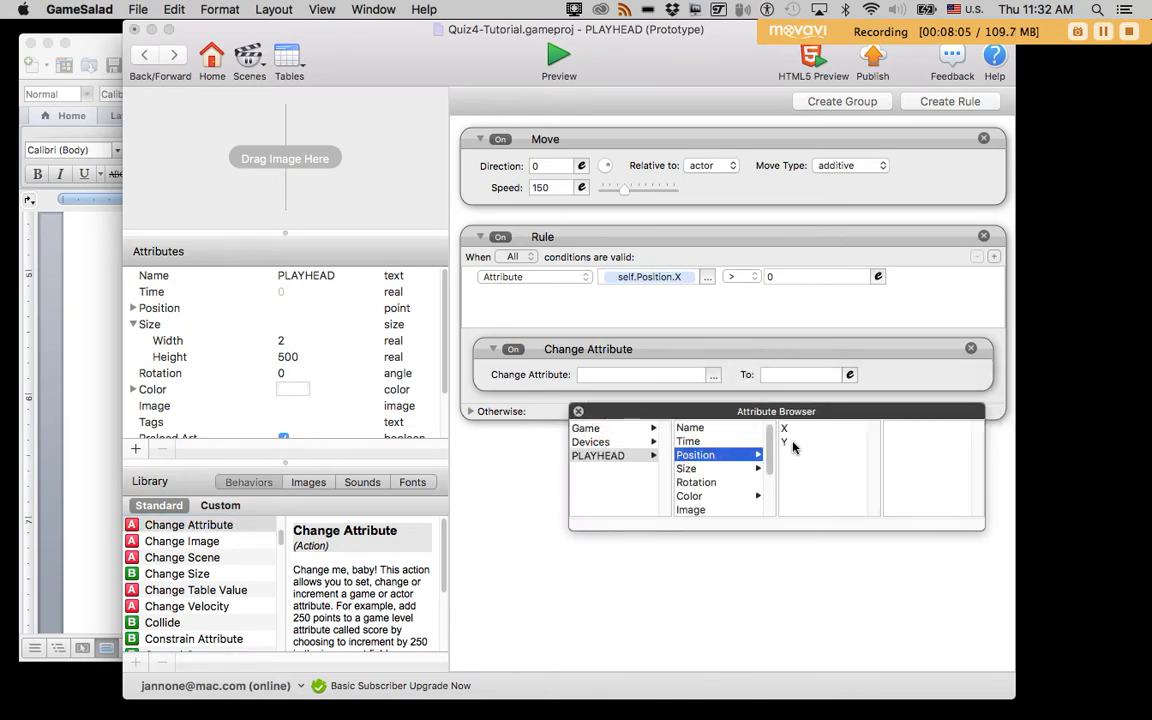
pyautogui.click(789, 429)
pyautogui.click(781, 377)
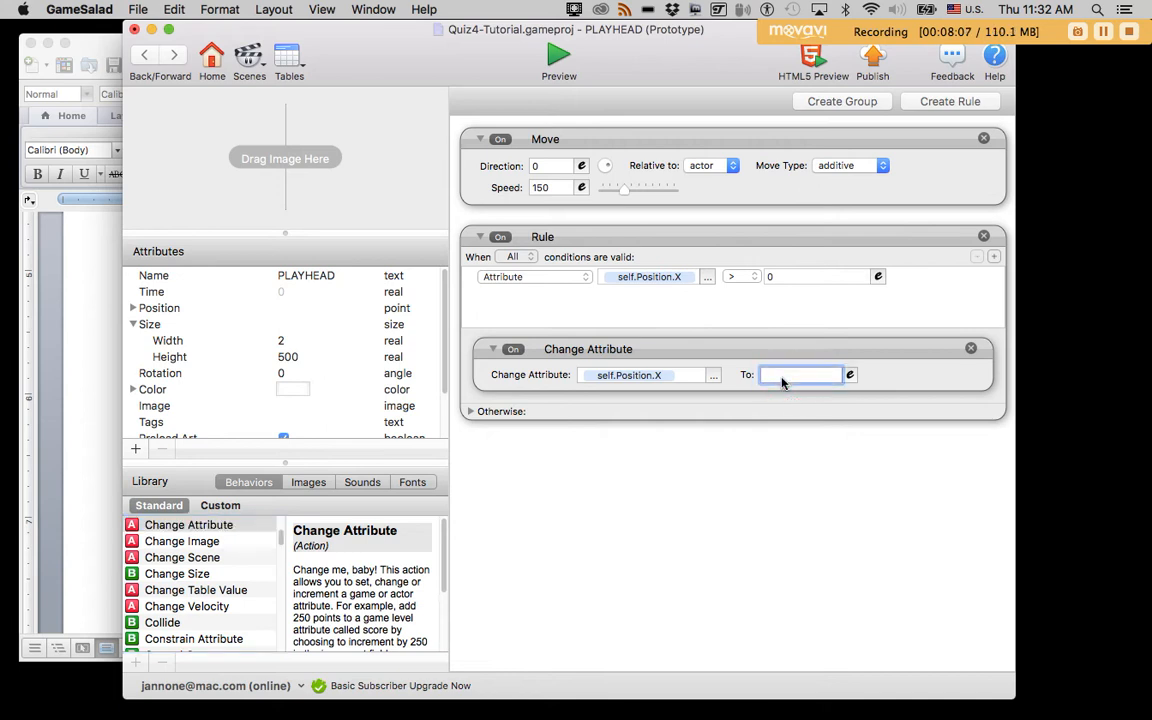
pyautogui.write('0')
# - Set the comparison value of PLAYHEAD's rule condition to the expression game.Display Size.Width
pyautogui.click(793, 278)
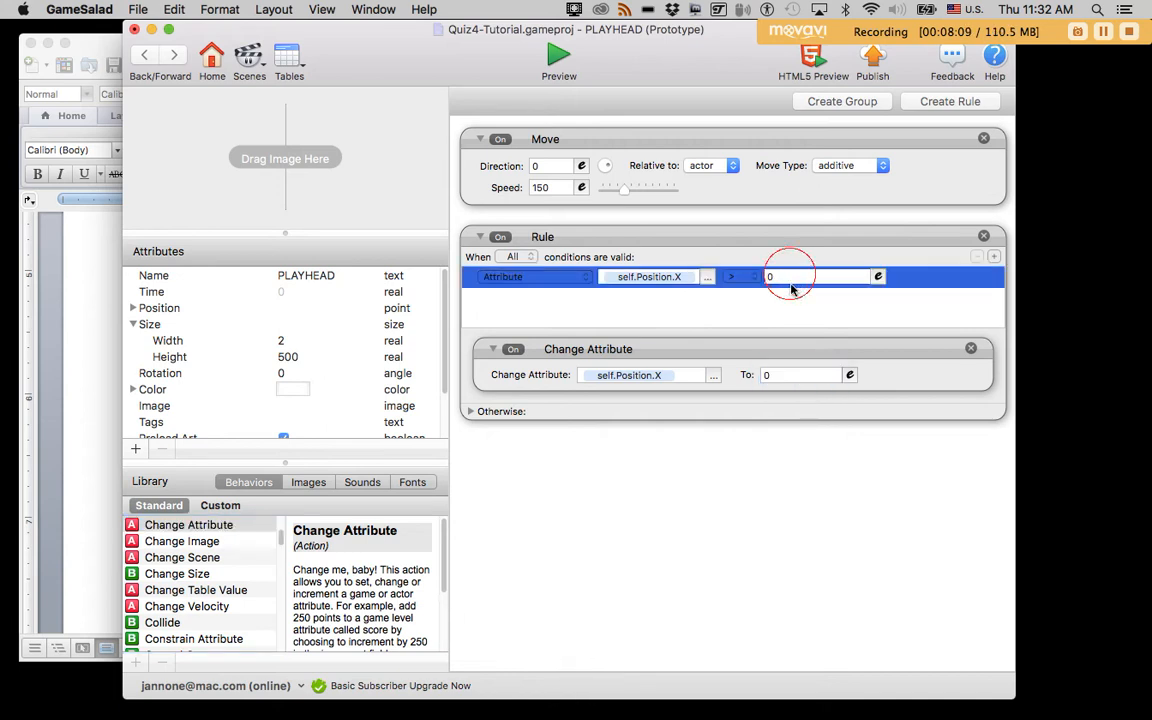
pyautogui.click(786, 277)
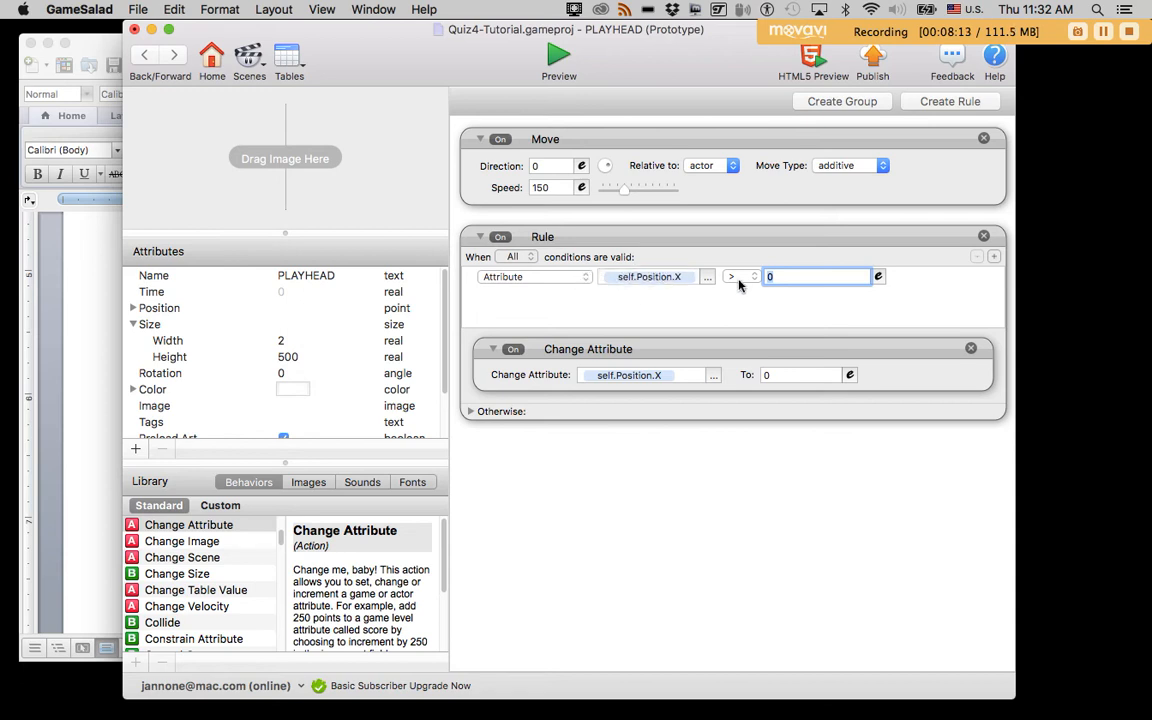
pyautogui.click(878, 276)
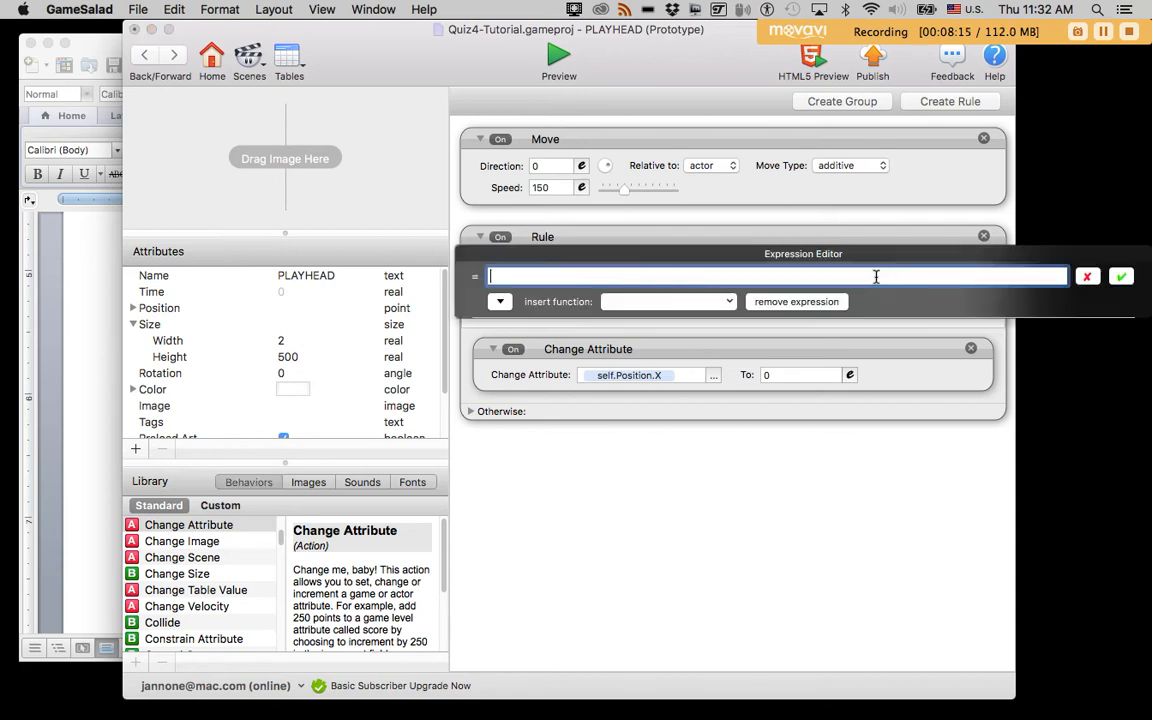
pyautogui.click(501, 302)
pyautogui.click(506, 327)
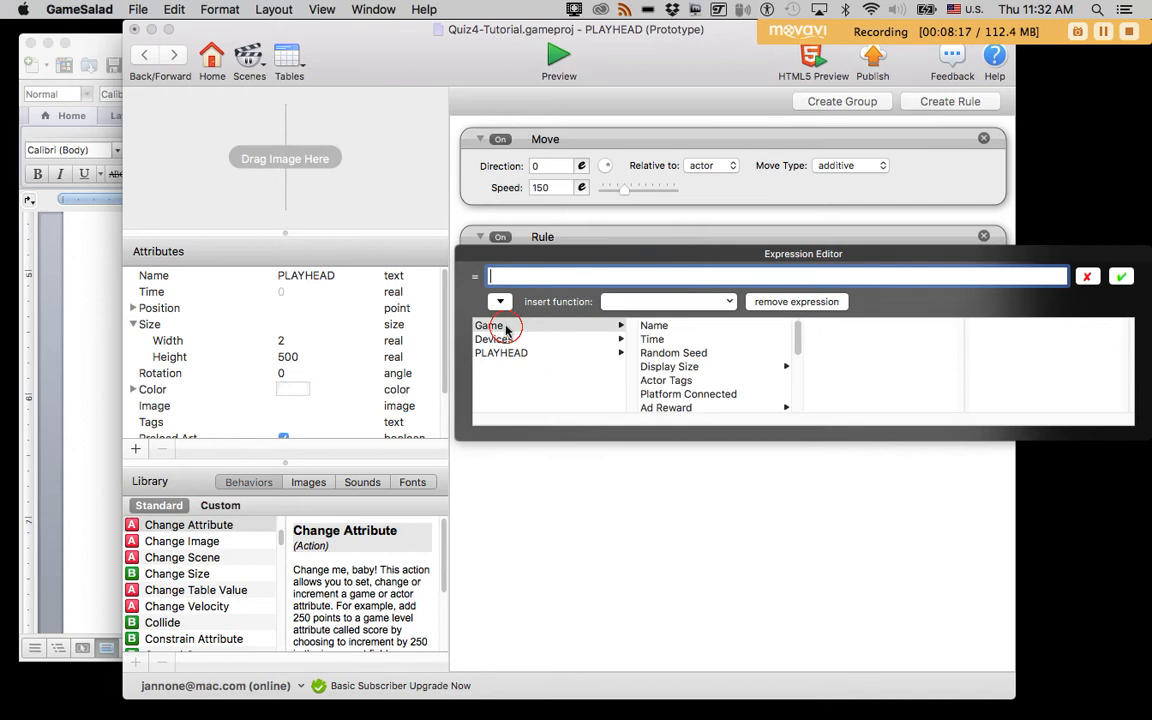
pyautogui.click(681, 366)
pyautogui.click(819, 326)
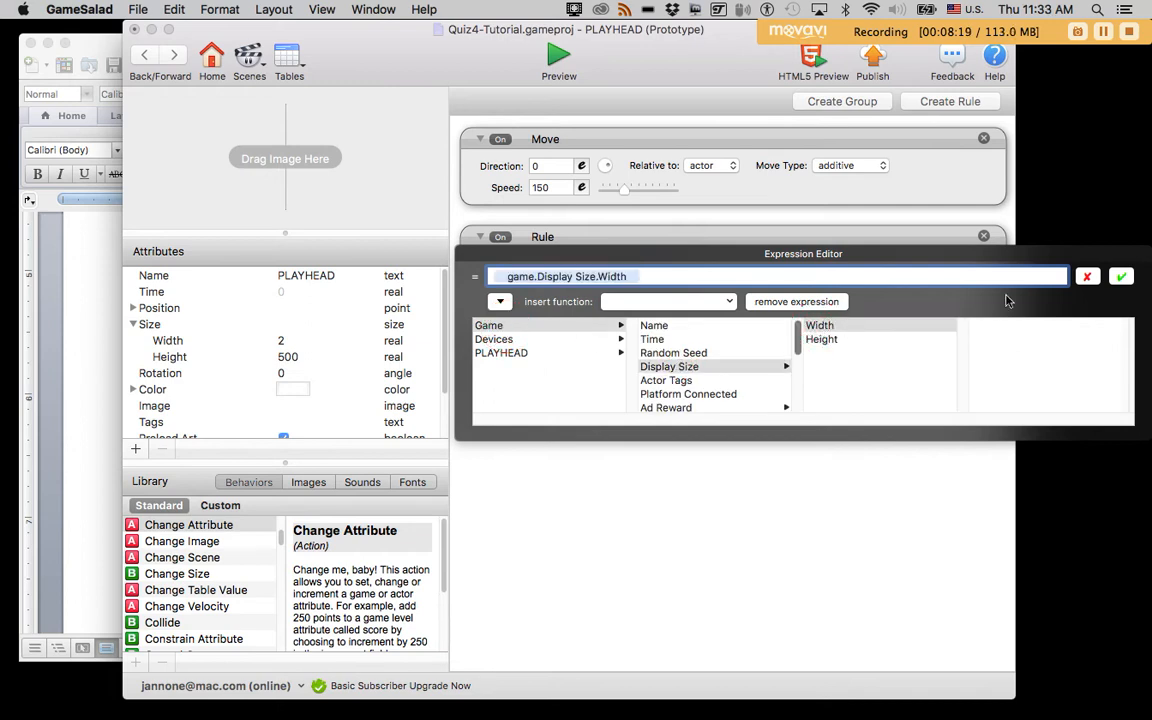
pyautogui.click(1117, 279)
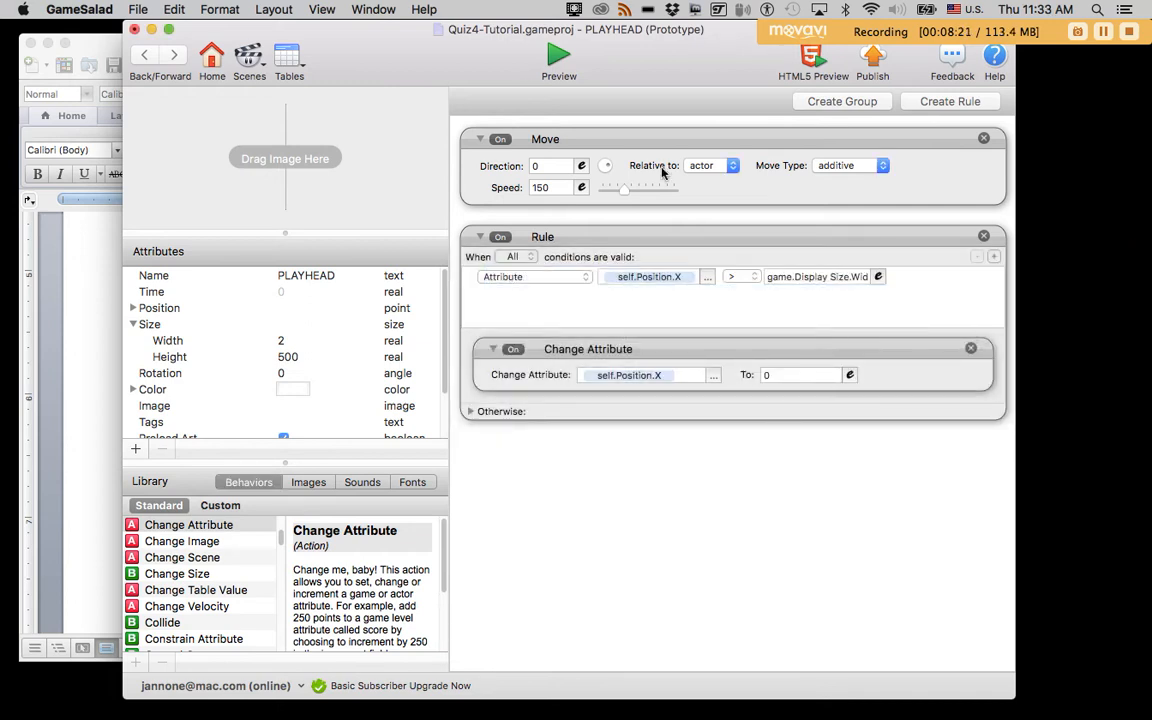
# - Preview the project to check the PLAYHEAD's looping sweep, and return to the PLAYHEAD actor's editor
pyautogui.click(551, 57)
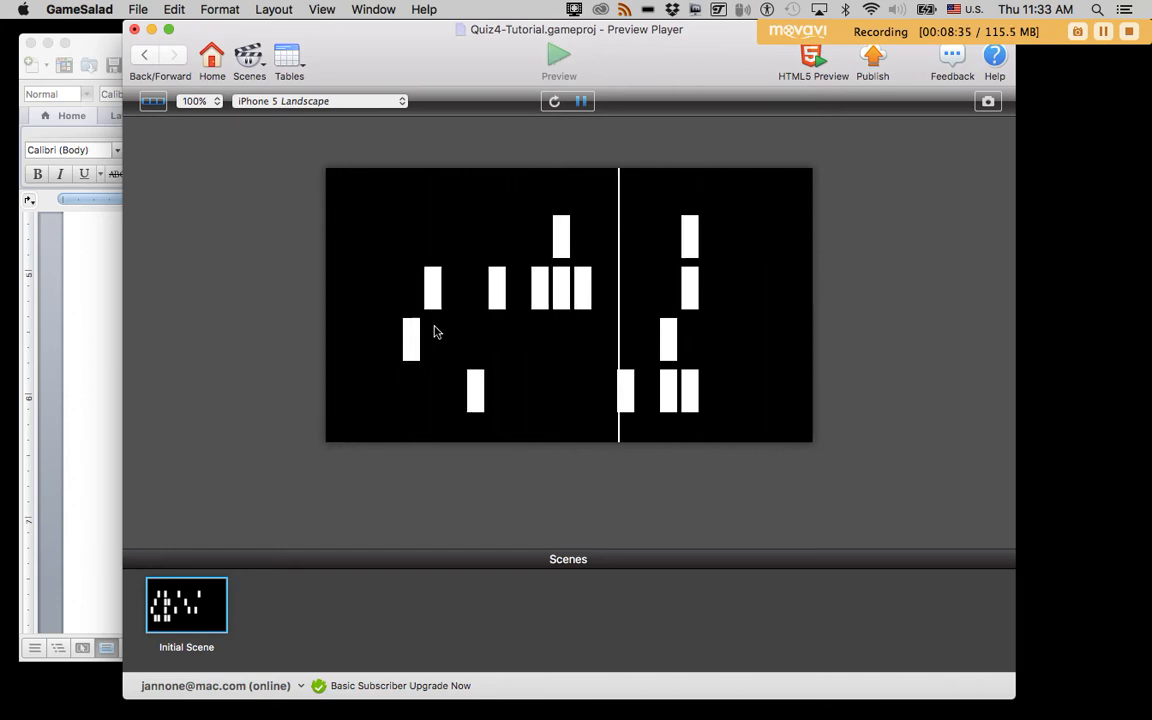
pyautogui.click(147, 56)
pyautogui.click(679, 461)
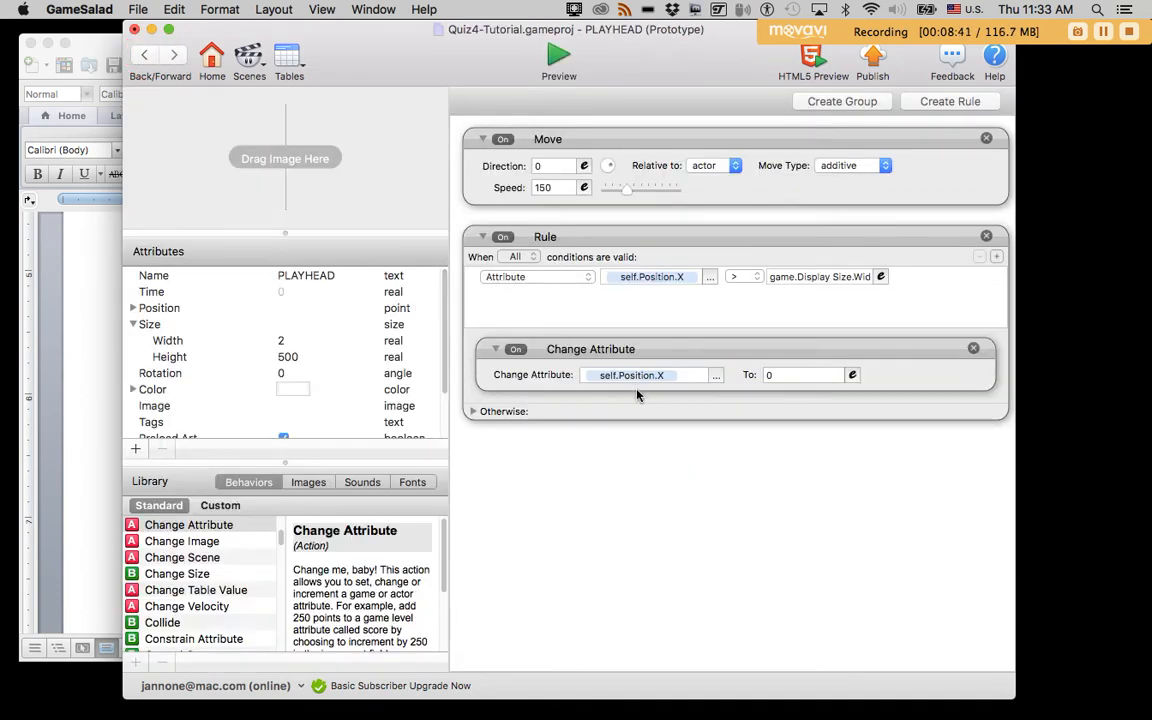
# - Switch to the Word quiz and review the requirement that Beats in each of the 4 rows play a different sound when touched
pyautogui.click(99, 378)
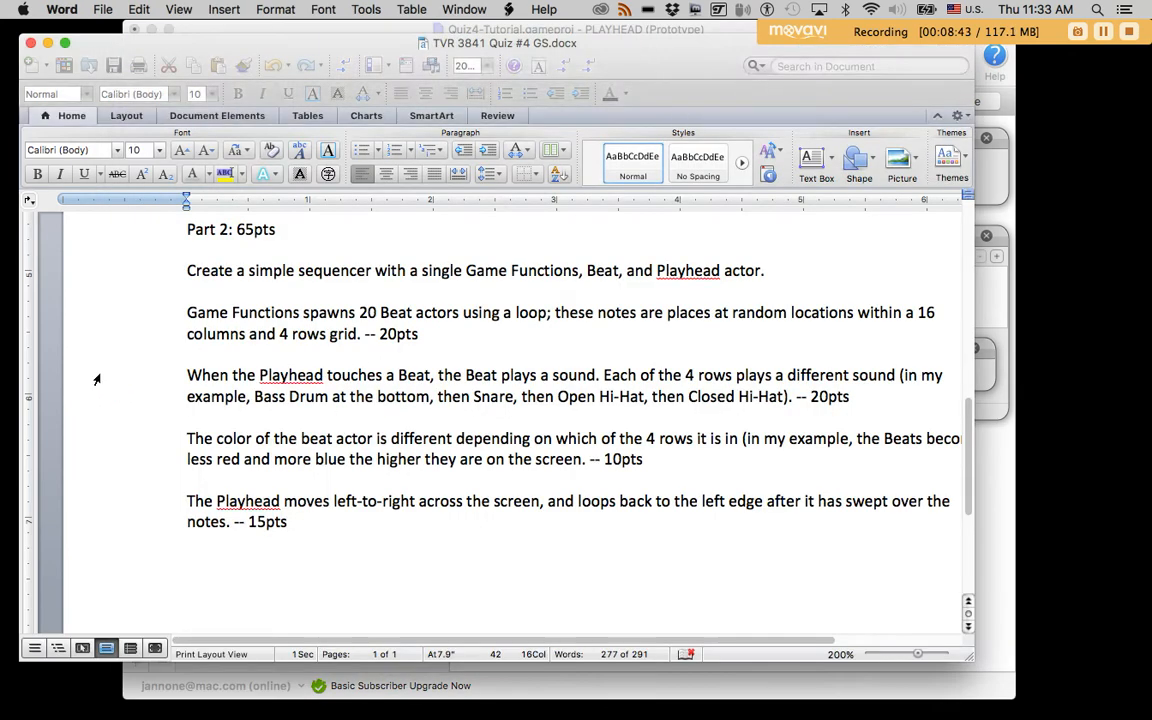
pyautogui.click(302, 438)
pyautogui.click(189, 376)
pyautogui.moveTo(189, 376); pyautogui.dragTo(903, 399)
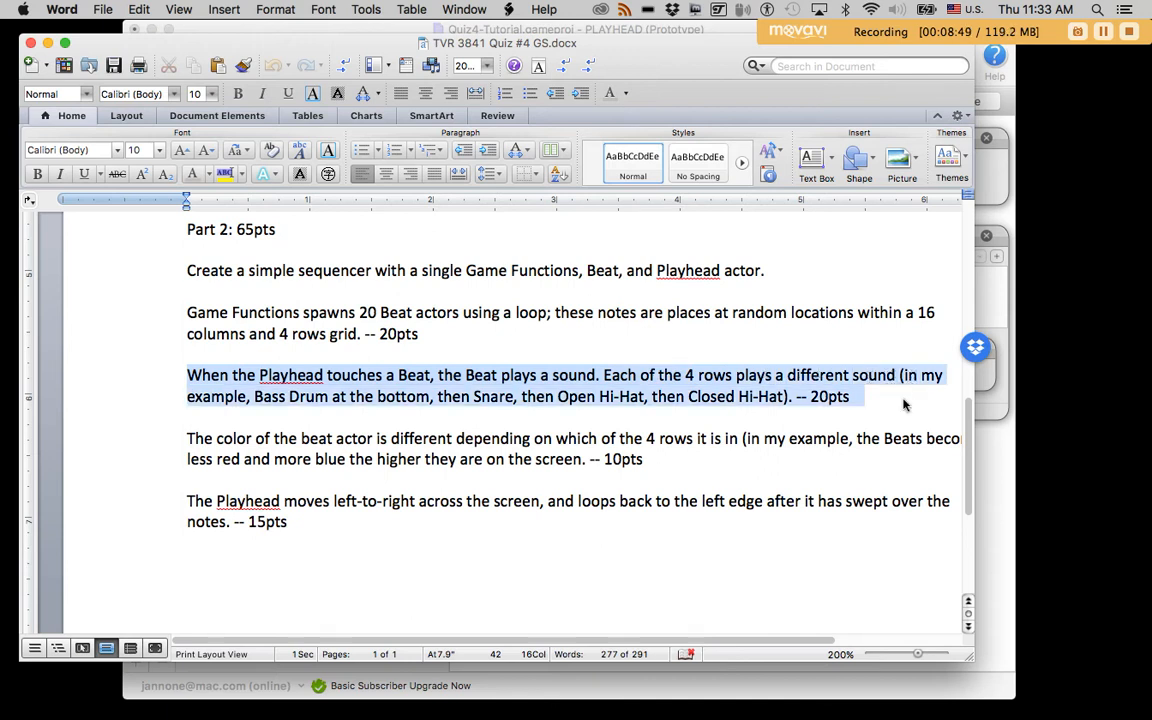
pyautogui.click(270, 372)
pyautogui.moveTo(256, 397); pyautogui.dragTo(705, 400)
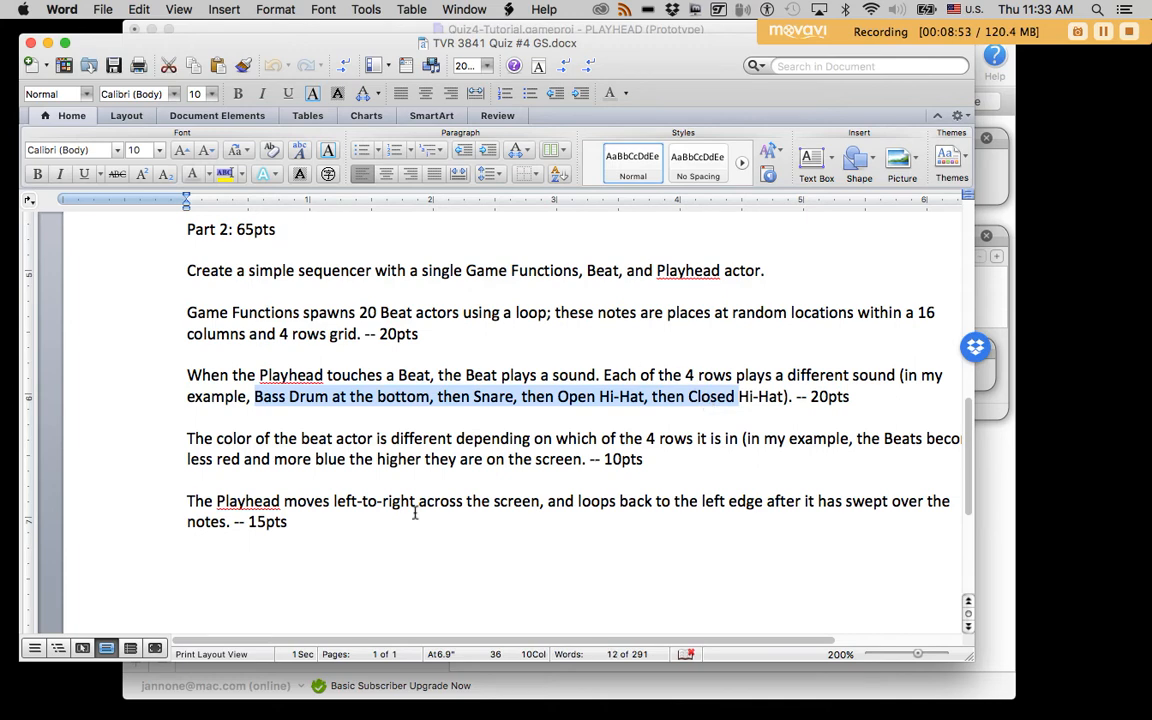
# - Switch to Finder, bring the Blofeld_Drums_Samples folder window into view and select BD_Blofeld_001.wav
pyautogui.moveTo(113, 717)
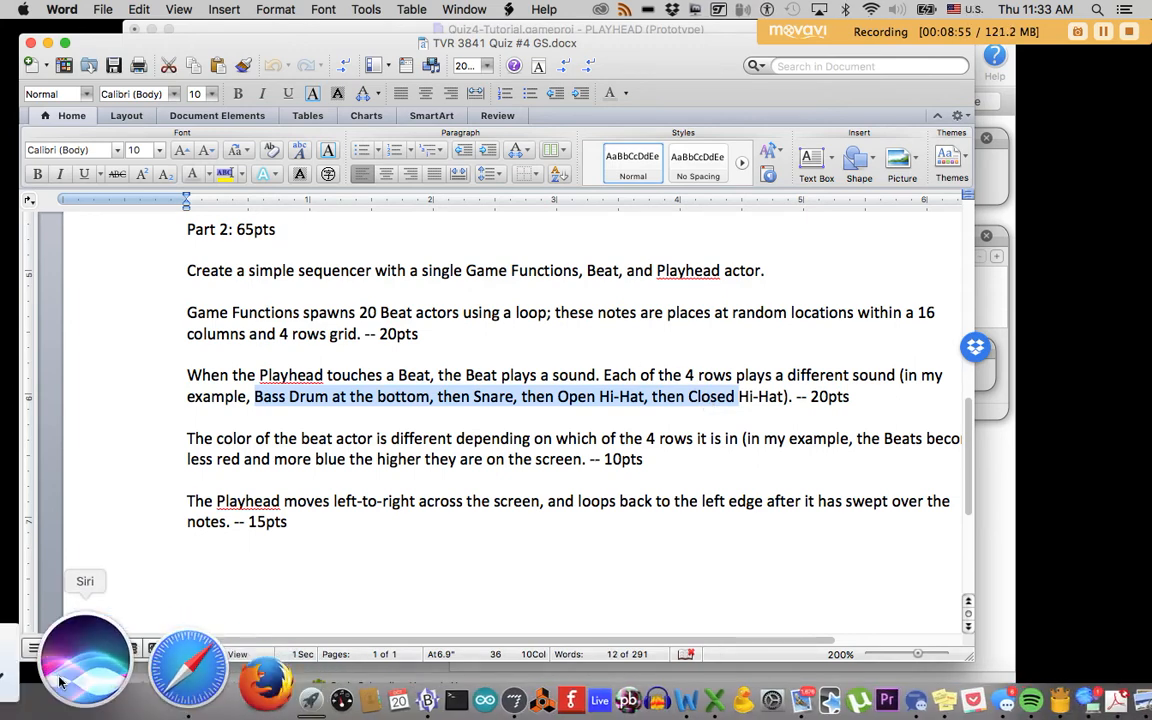
pyautogui.click(33, 677)
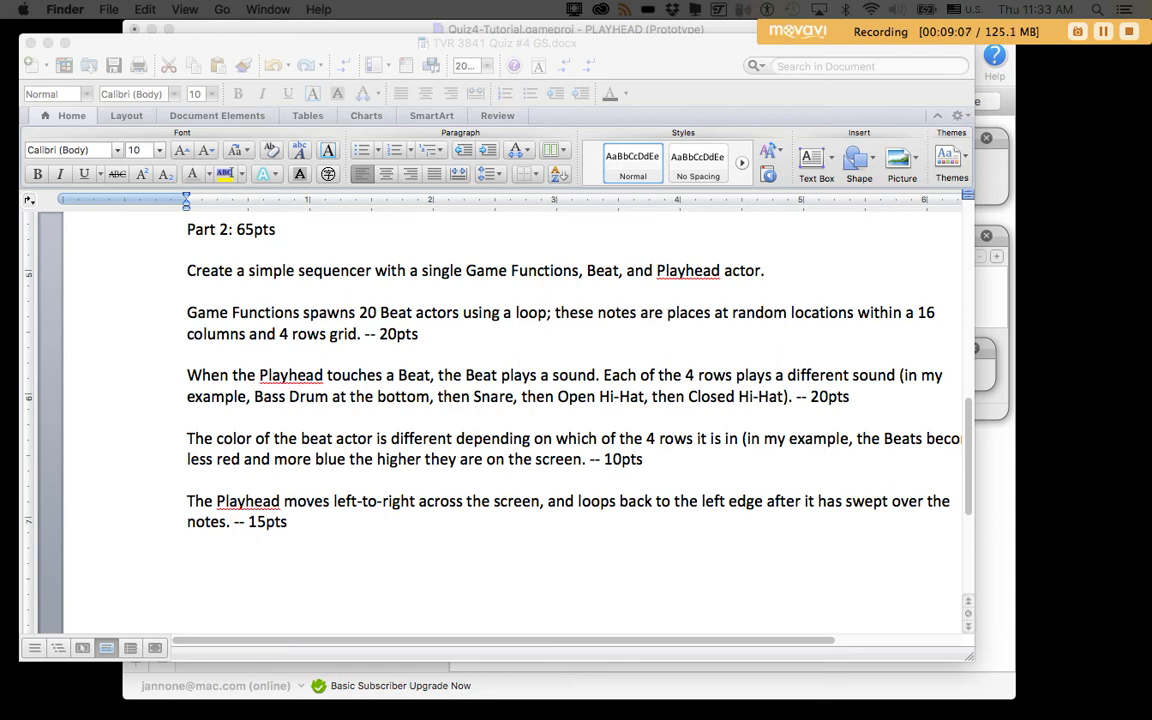
pyautogui.moveTo(0, 120); pyautogui.dragTo(546, 158)
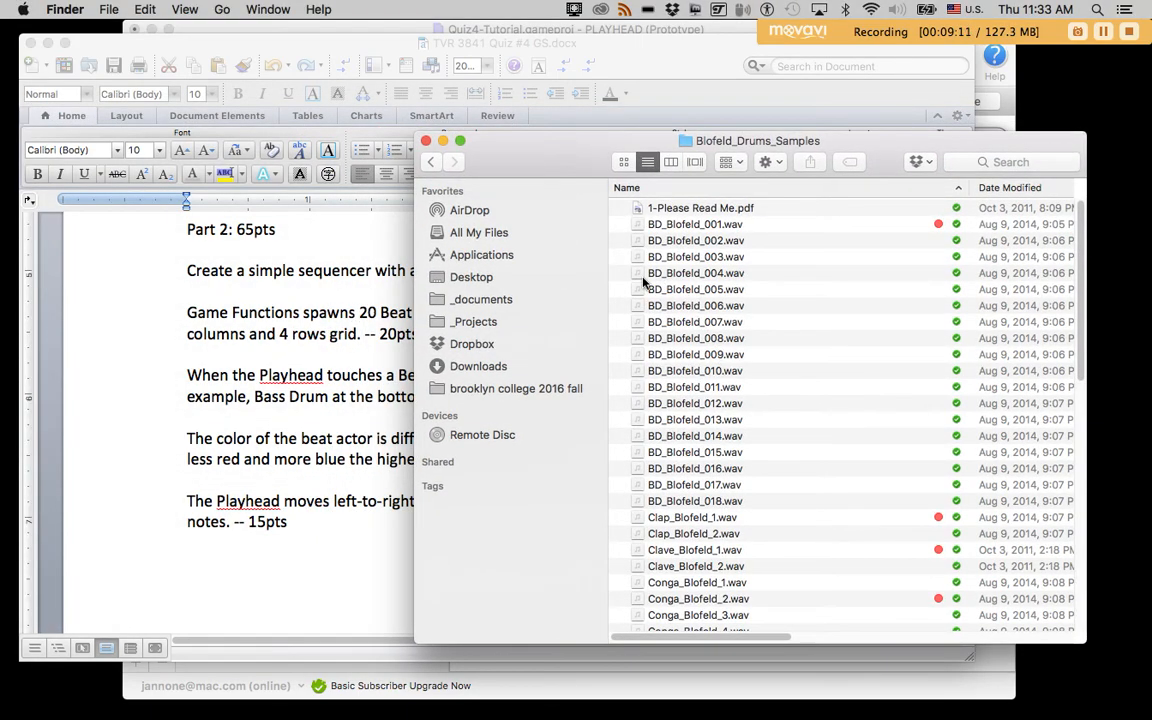
pyautogui.click(636, 224)
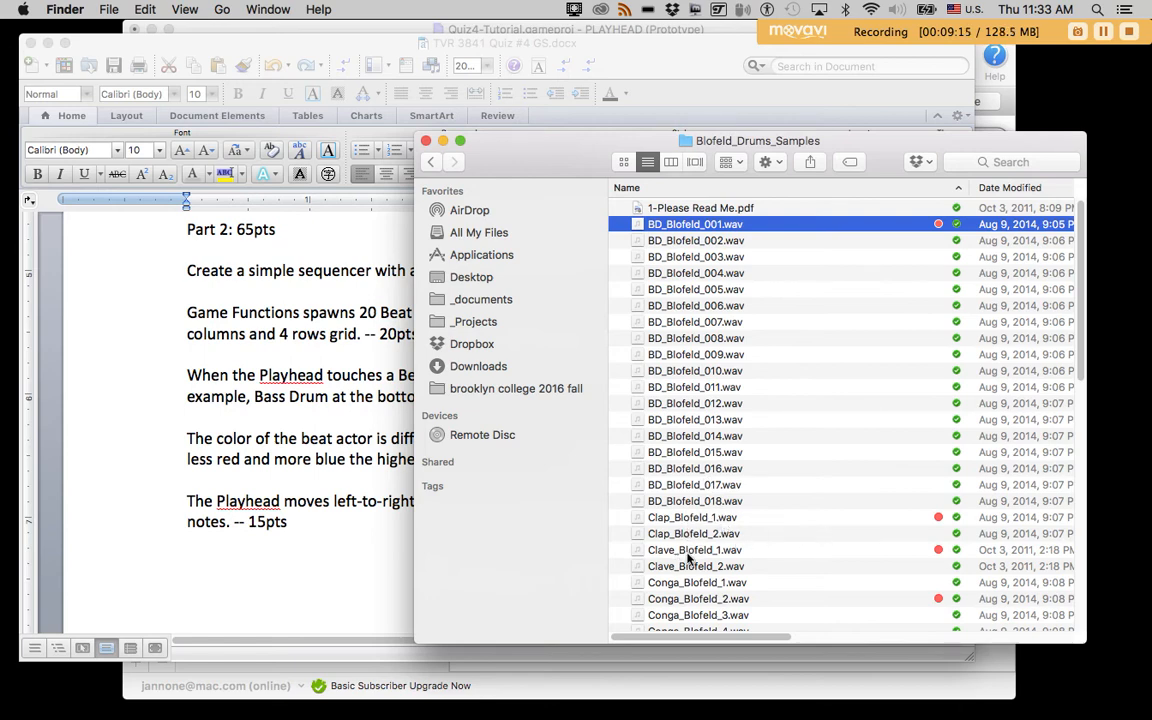
# - Extend the file selection with HH_Blofeld_002.wav, HHo_Blofeld_001.wav and SD_Blofeld_02.wav
pyautogui.scroll(-5, 764, 566)
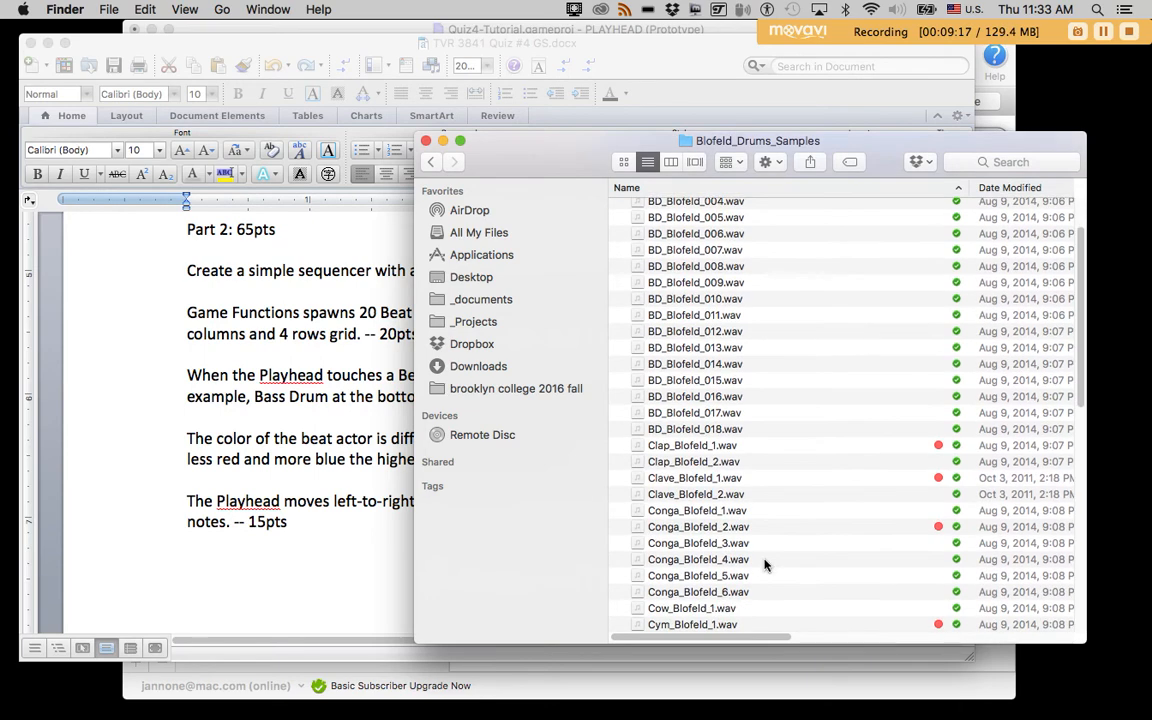
pyautogui.scroll(-3, 764, 566)
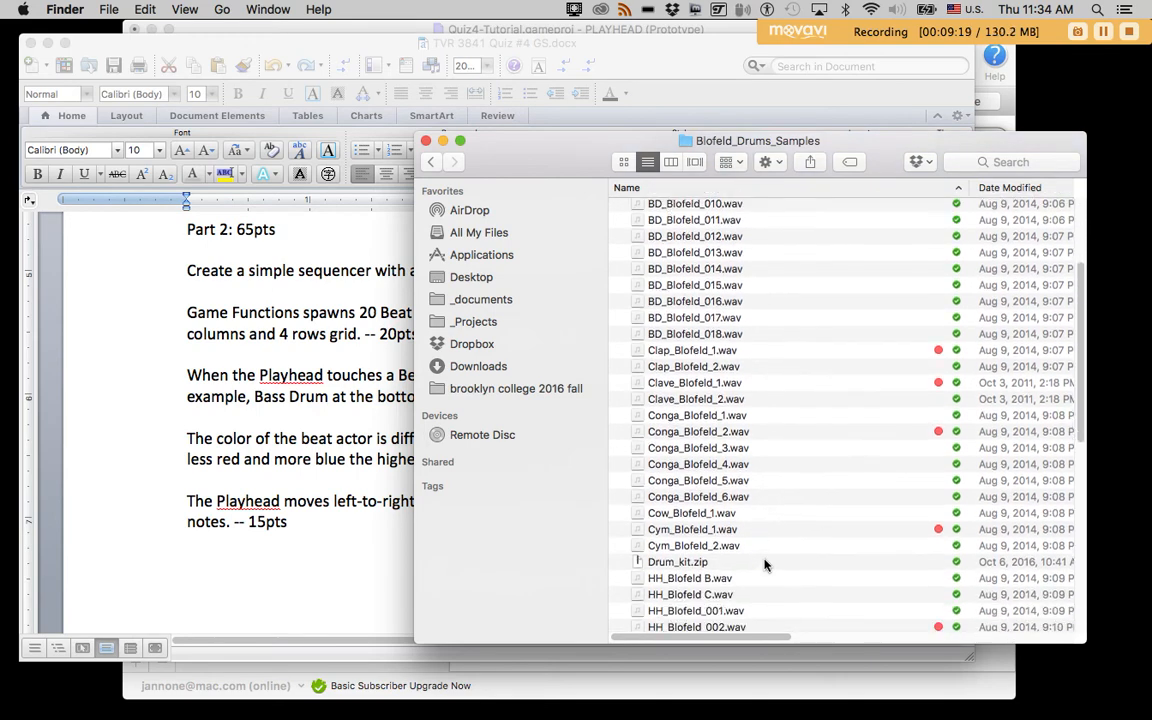
pyautogui.scroll(-5, 753, 553)
pyautogui.click(715, 512)
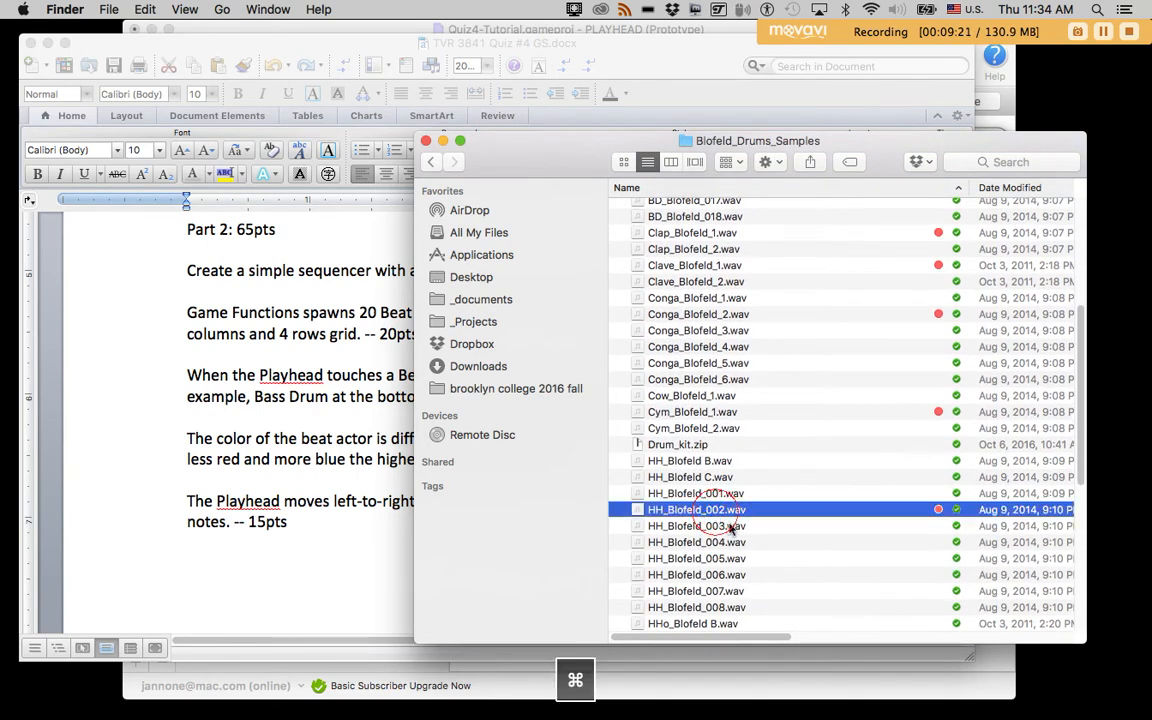
pyautogui.scroll(-6, 784, 555)
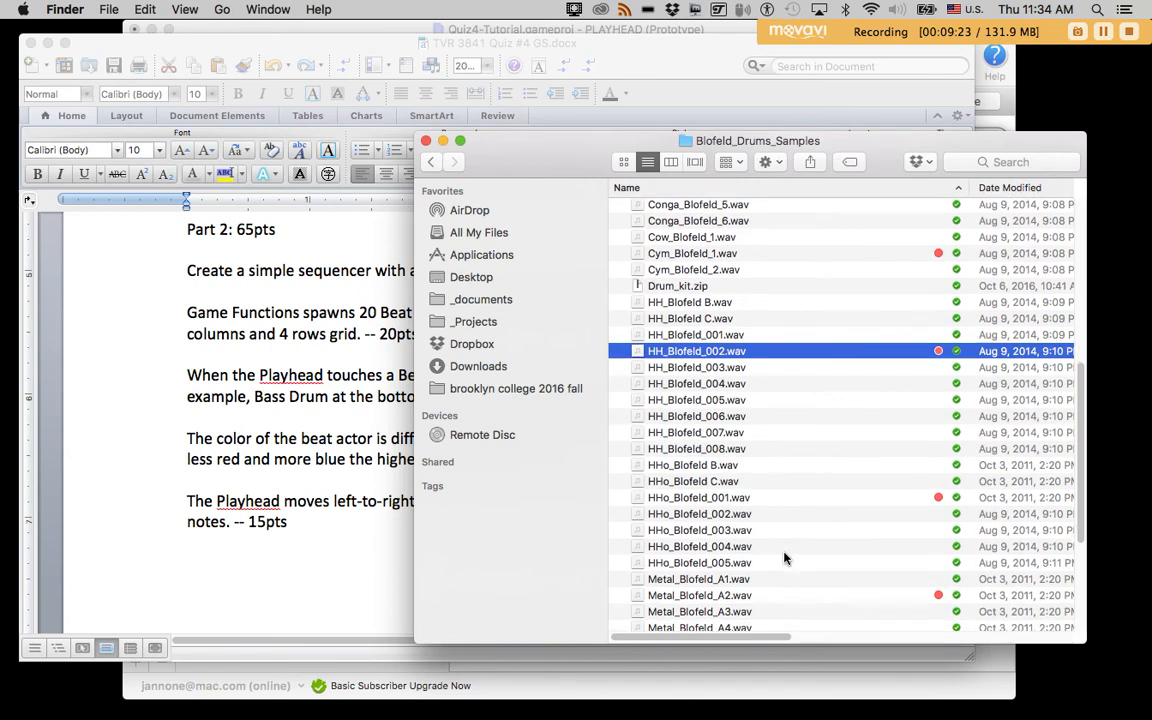
pyautogui.keyDown('super'); pyautogui.click(680, 497); pyautogui.keyUp('super')
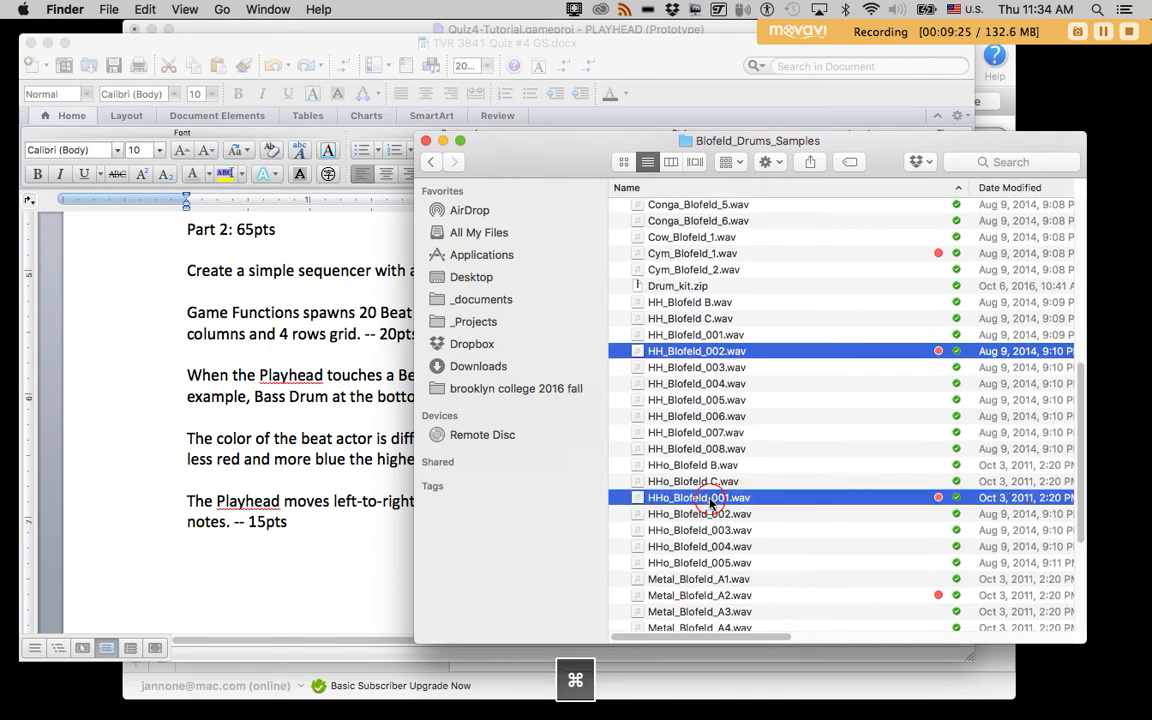
pyautogui.scroll(-5, 765, 610)
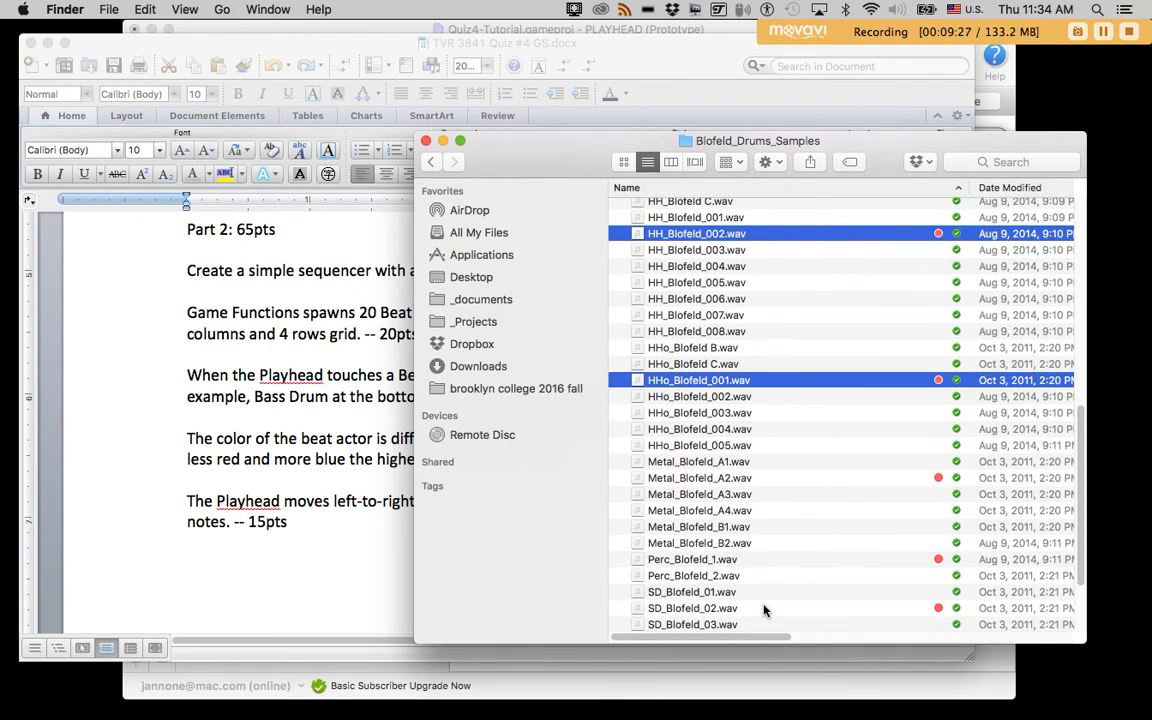
pyautogui.keyDown('super'); pyautogui.click(750, 573); pyautogui.keyUp('super')
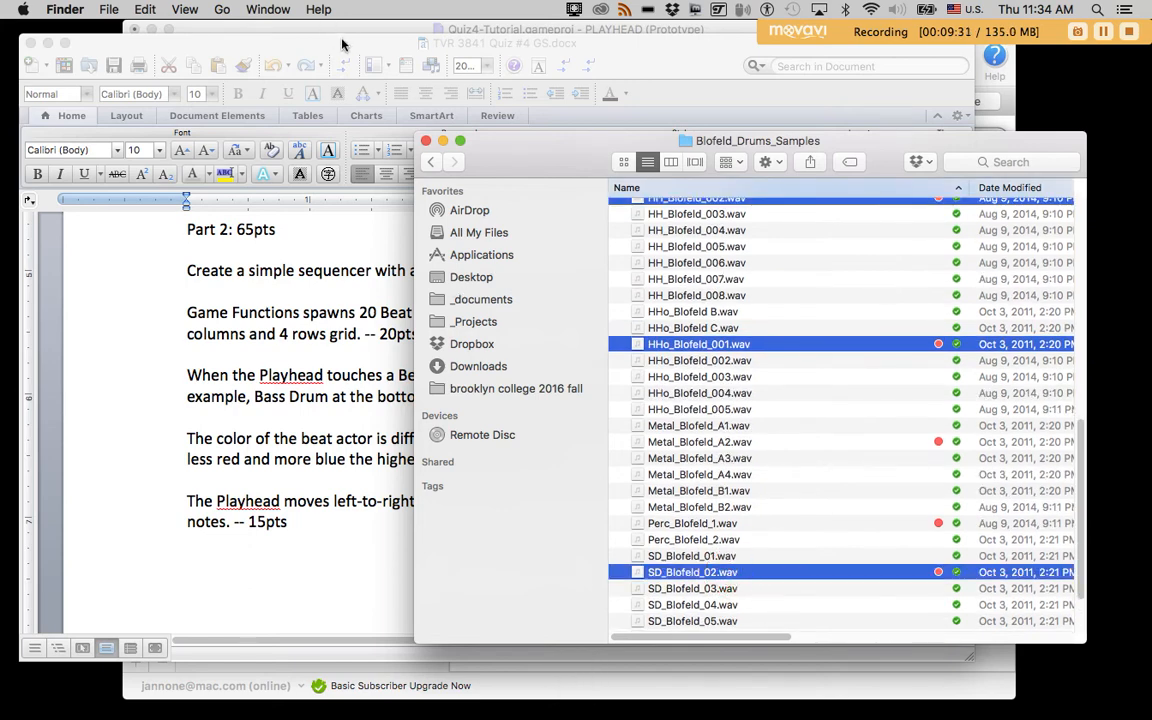
# - Switch back to GameSalad, show the project's sound library and move the window aside to expose the Finder window
pyautogui.press('super+Tab')
pyautogui.press('super+Tab')
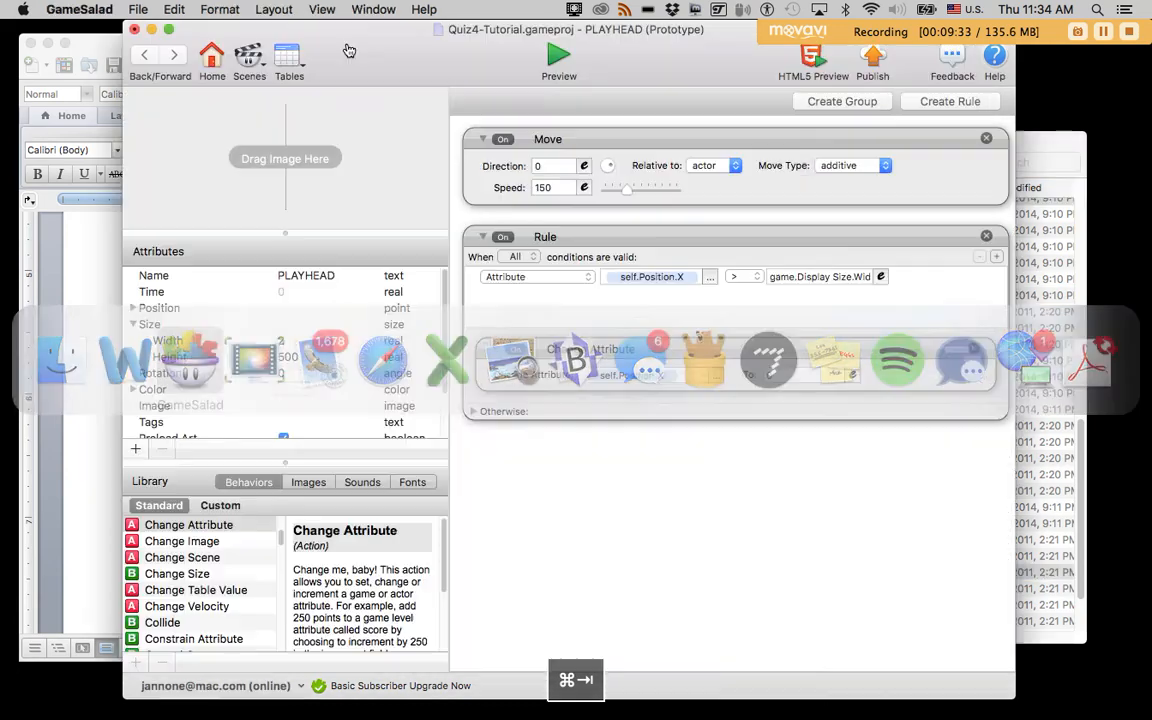
pyautogui.click(362, 482)
pyautogui.moveTo(358, 60); pyautogui.dragTo(290, 69)
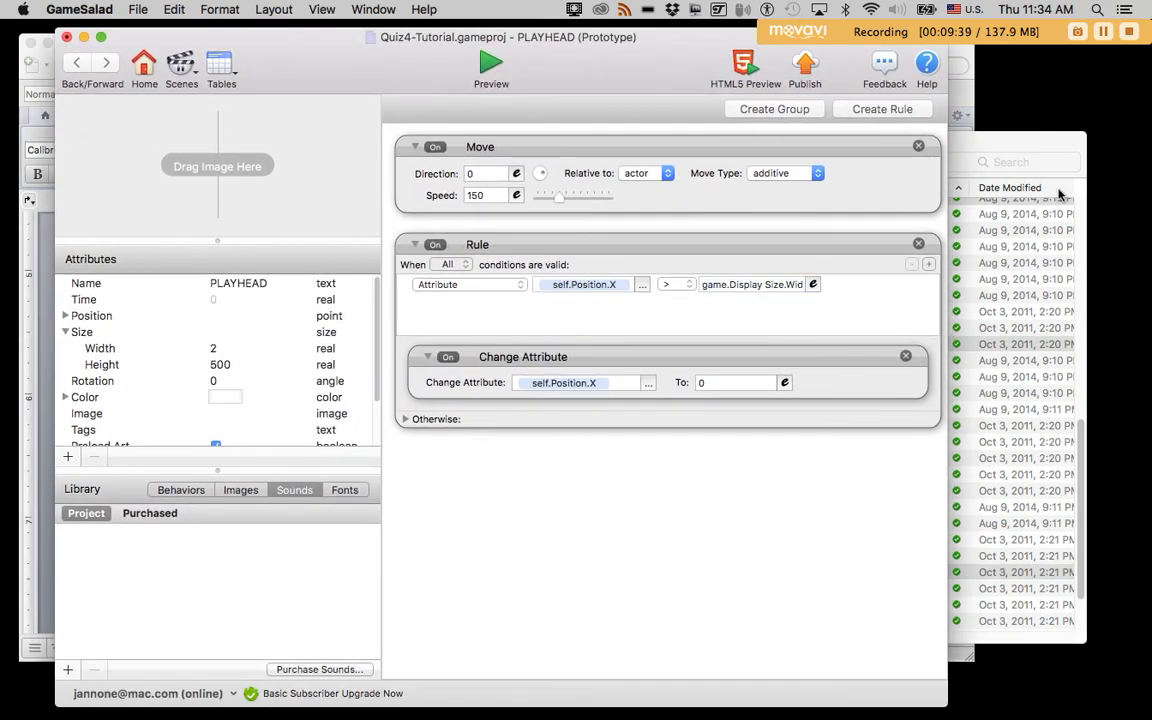
# - Bring the four selected drum samples from Finder into the project's sound library, importing all of them as Sound
pyautogui.click(1017, 147)
pyautogui.moveTo(637, 346); pyautogui.dragTo(206, 598)
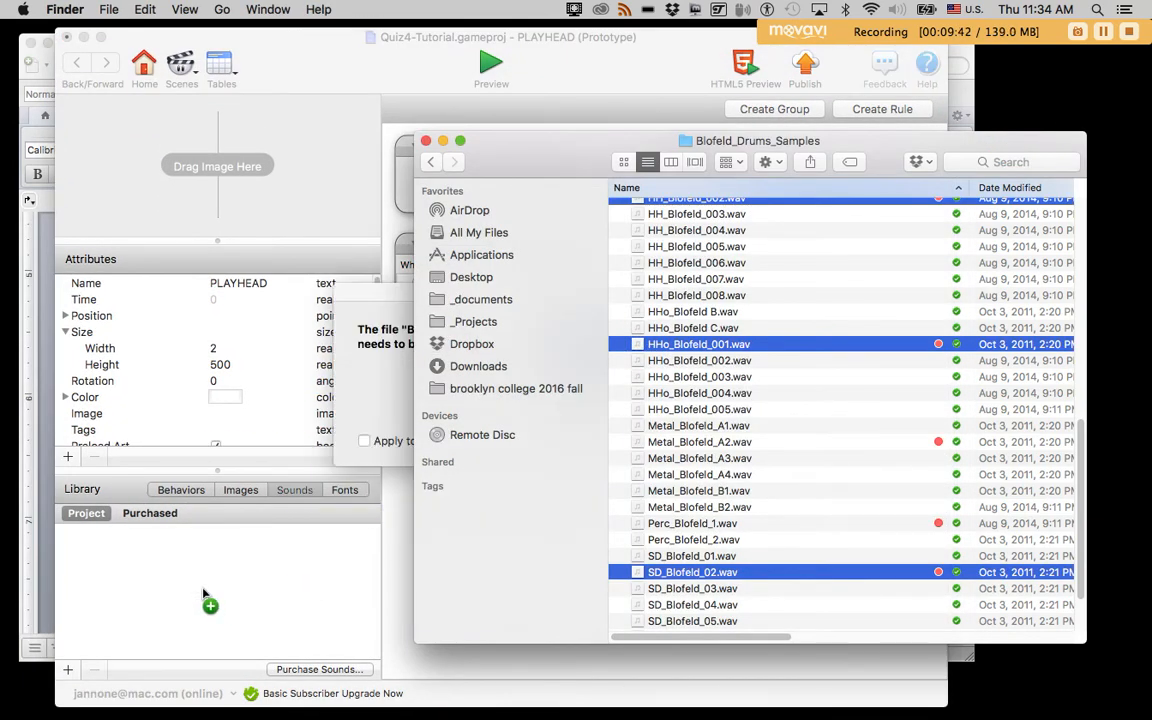
pyautogui.click(427, 141)
pyautogui.moveTo(523, 153); pyautogui.dragTo(842, 207)
pyautogui.click(461, 297)
pyautogui.click(364, 441)
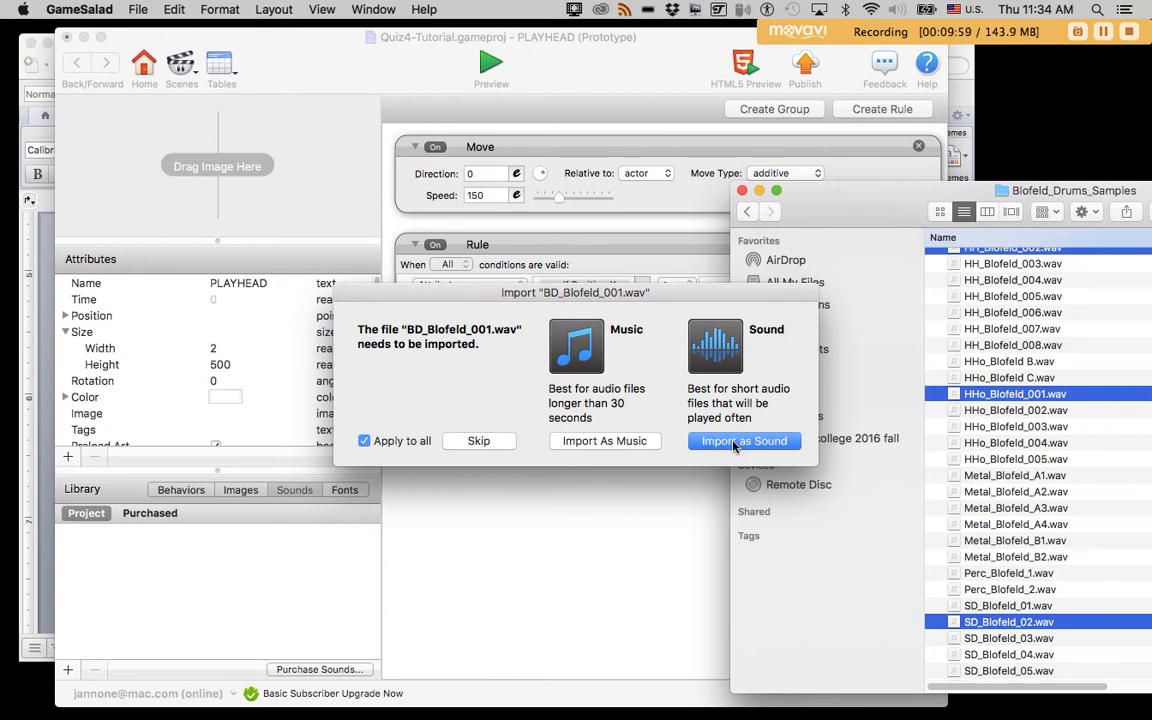
pyautogui.click(746, 441)
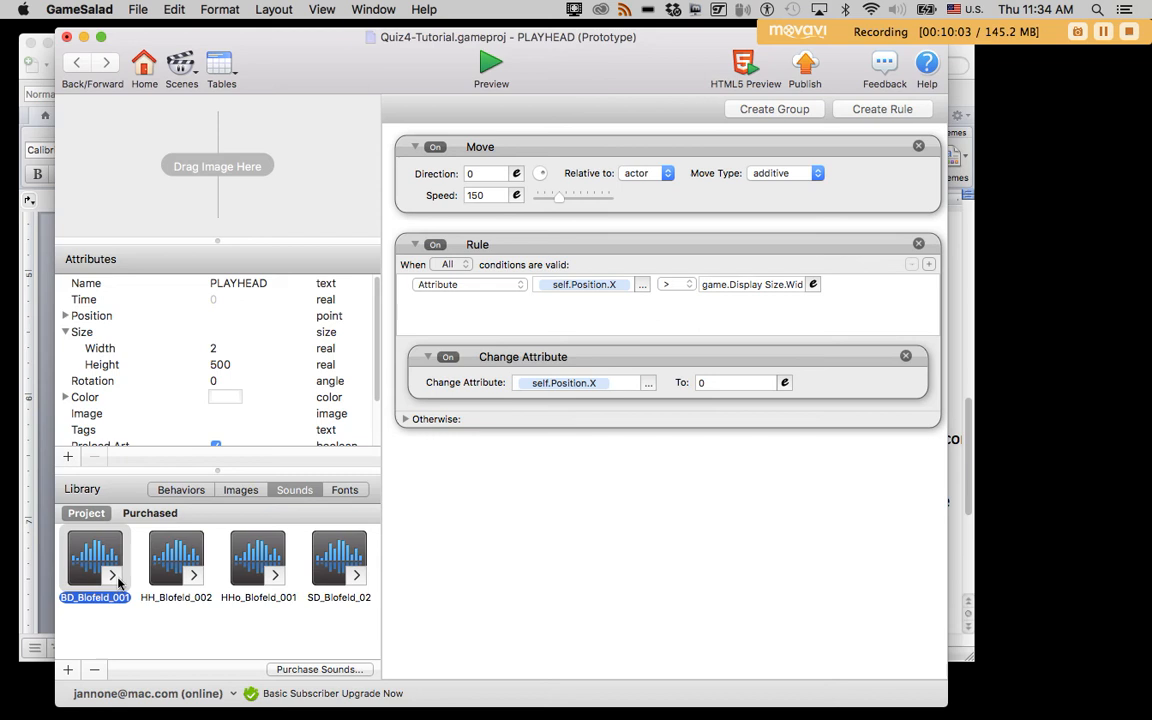
# - Audition the imported BD_Blofeld_001, HH_Blofeld_002 and HHo_Blofeld_001 sounds
pyautogui.click(112, 575)
pyautogui.click(193, 575)
pyautogui.click(274, 576)
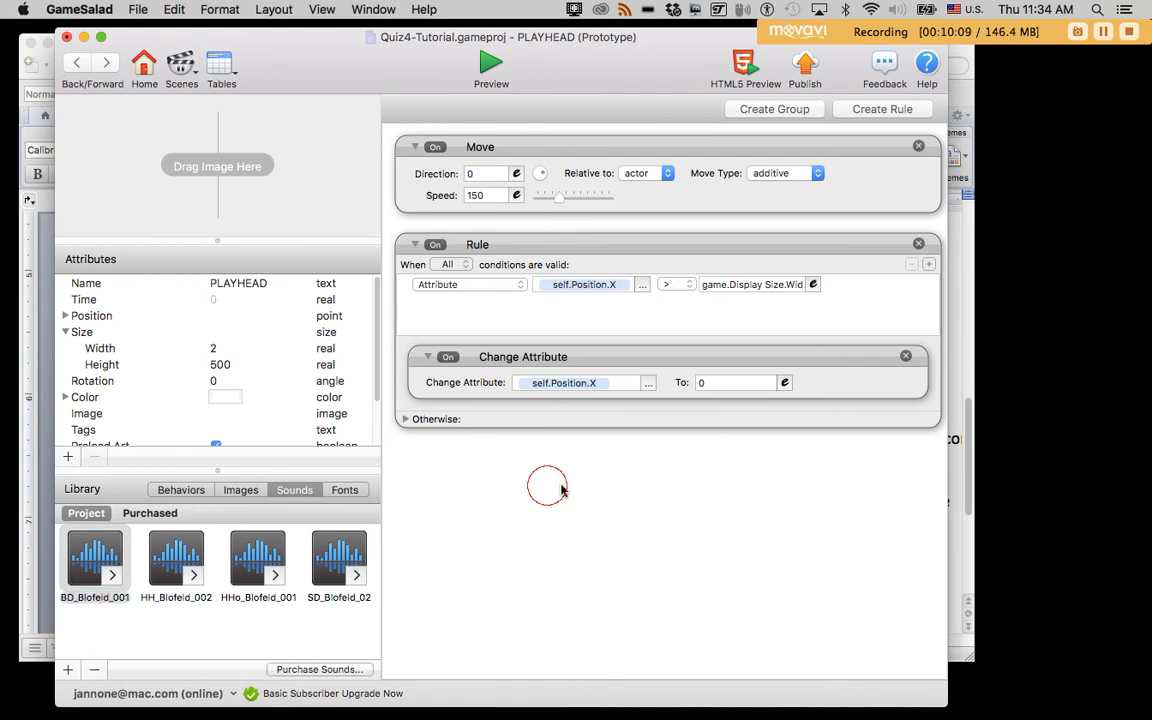
# - Open the BEAT actor and create a rule for when it overlaps or collides with an actor of type PLAYHEAD
pyautogui.click(76, 62)
pyautogui.doubleClick(253, 183)
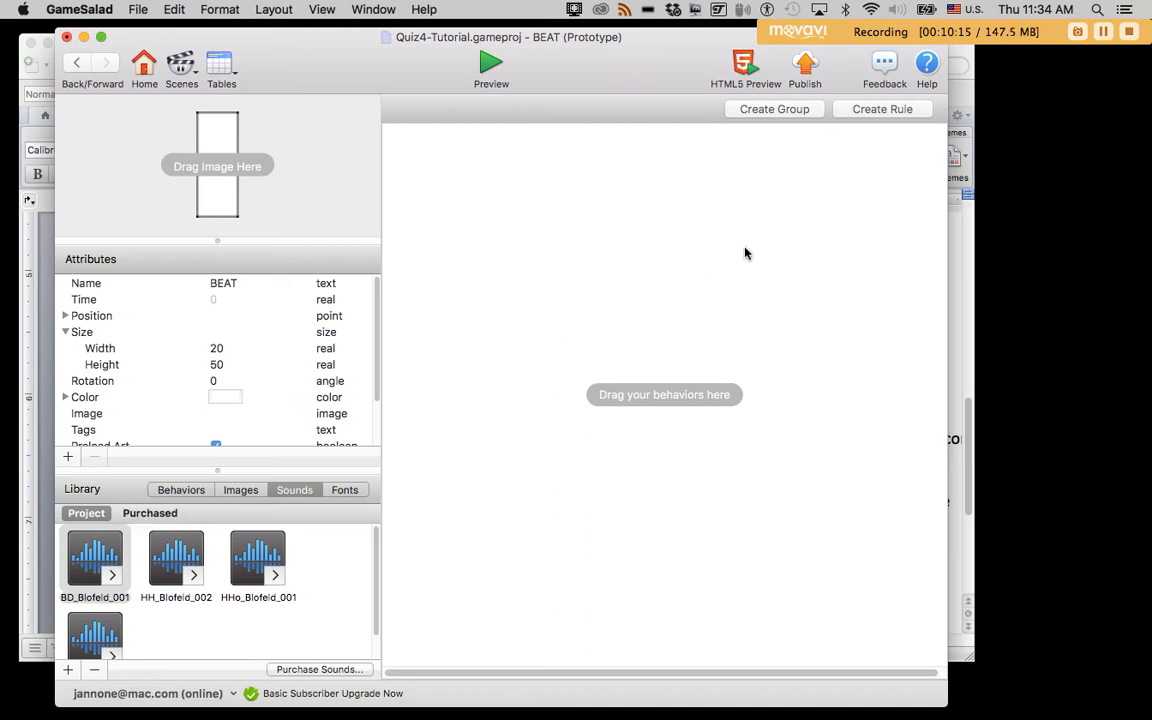
pyautogui.click(870, 110)
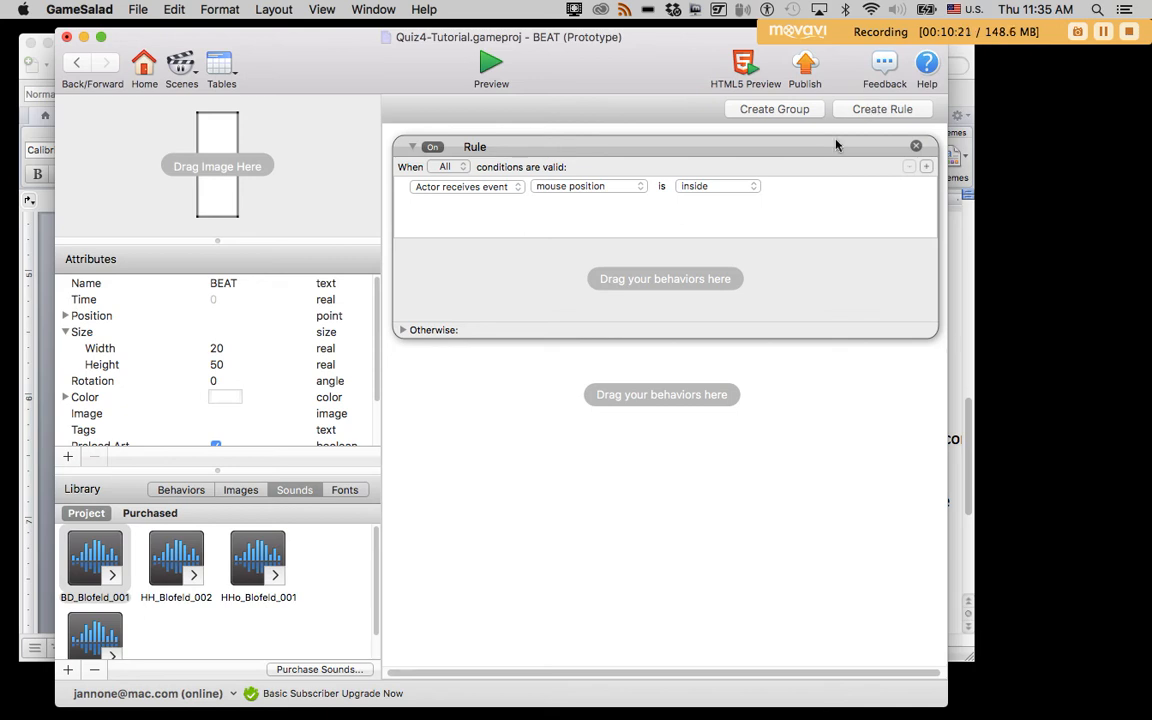
pyautogui.click(470, 187)
pyautogui.click(475, 187)
pyautogui.click(563, 186)
pyautogui.click(565, 214)
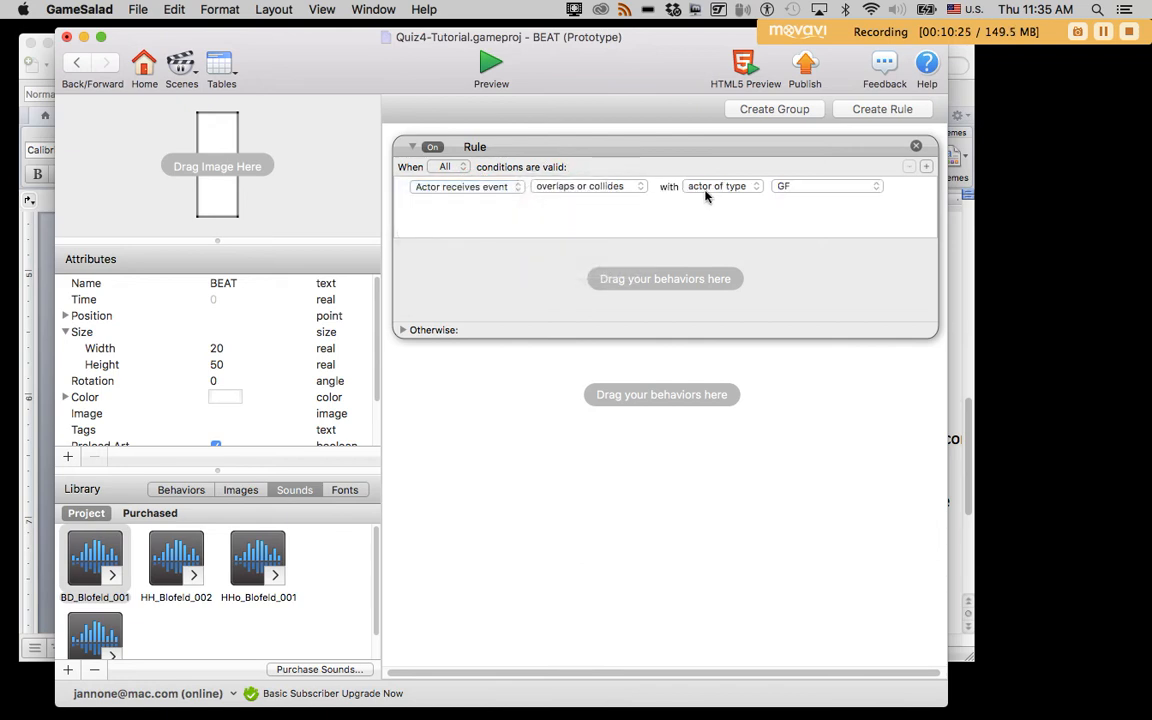
pyautogui.click(801, 186)
pyautogui.click(805, 215)
# - Add a second condition to the BEAT rule that tests the attribute self.Position.Y for equality
pyautogui.click(926, 167)
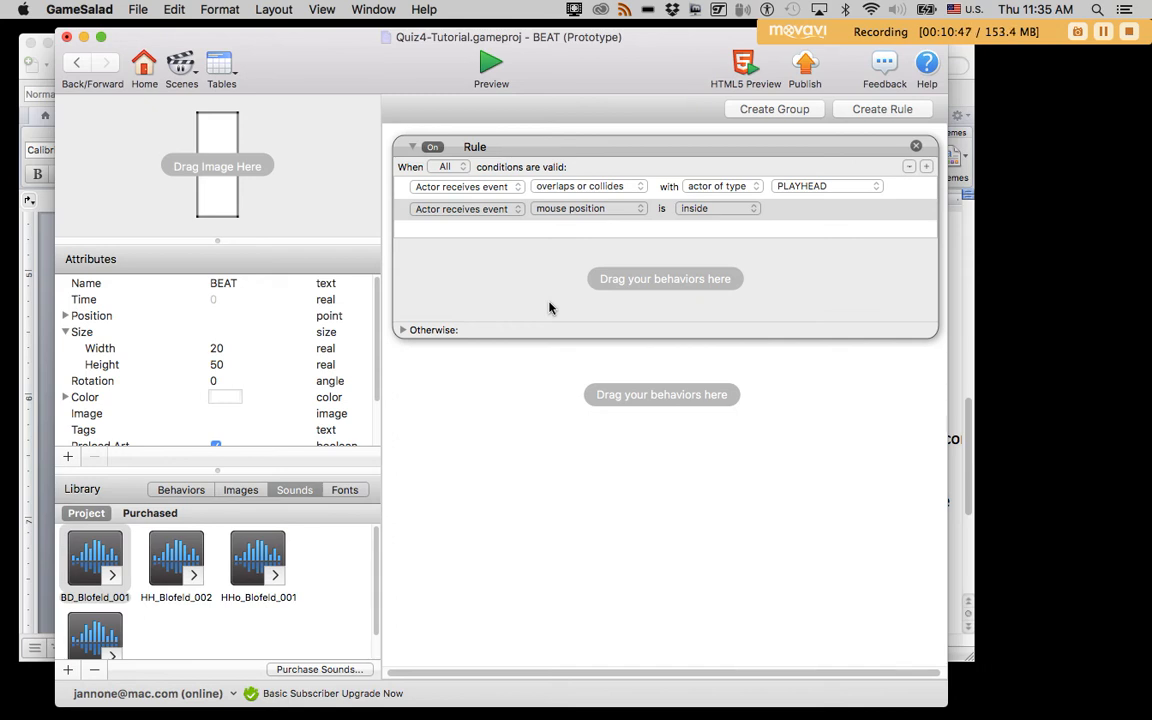
pyautogui.click(490, 208)
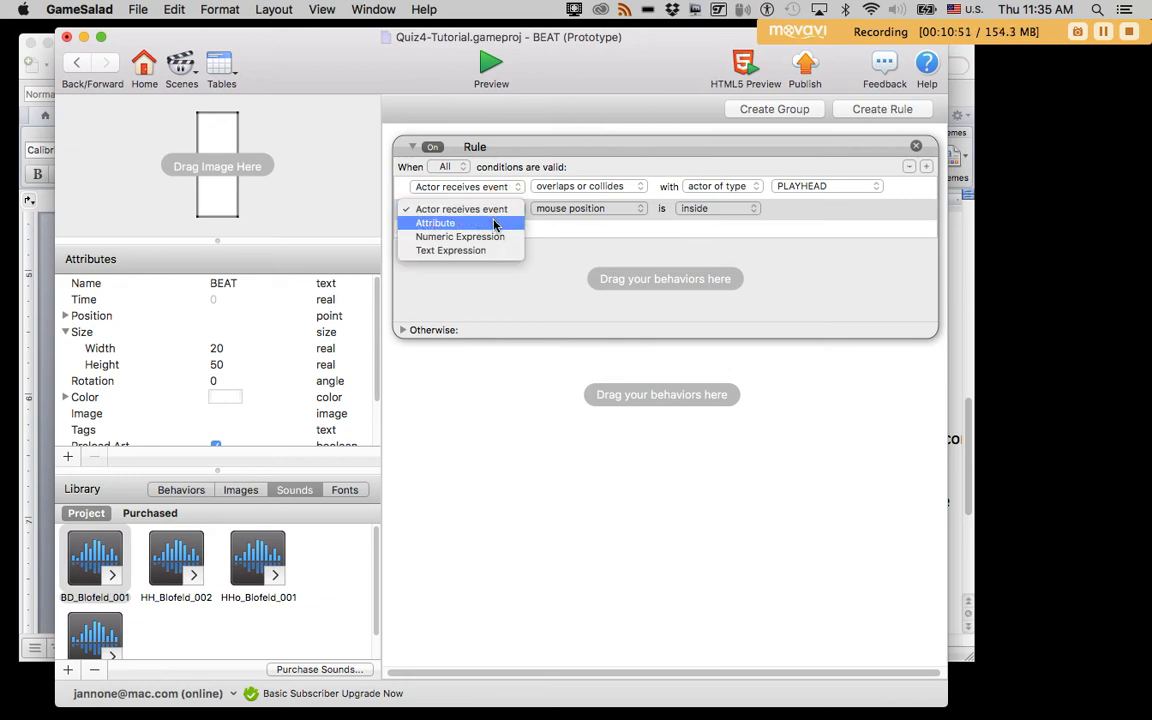
pyautogui.click(494, 223)
pyautogui.click(640, 209)
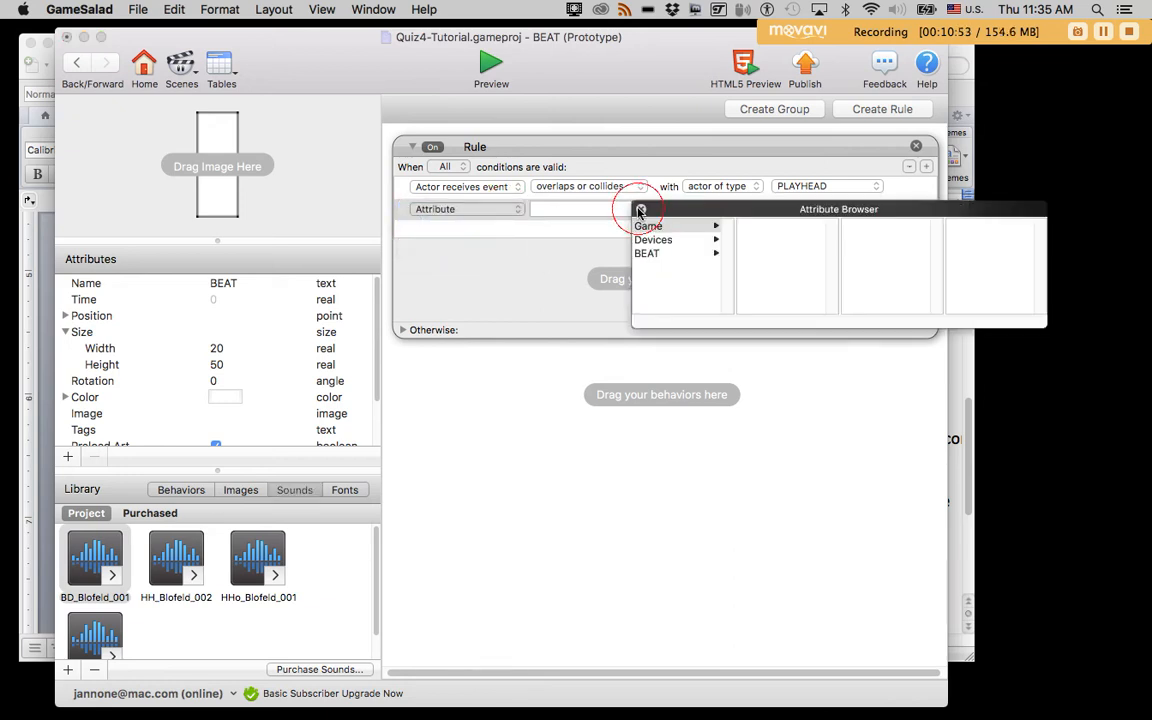
pyautogui.click(540, 288)
pyautogui.click(650, 287)
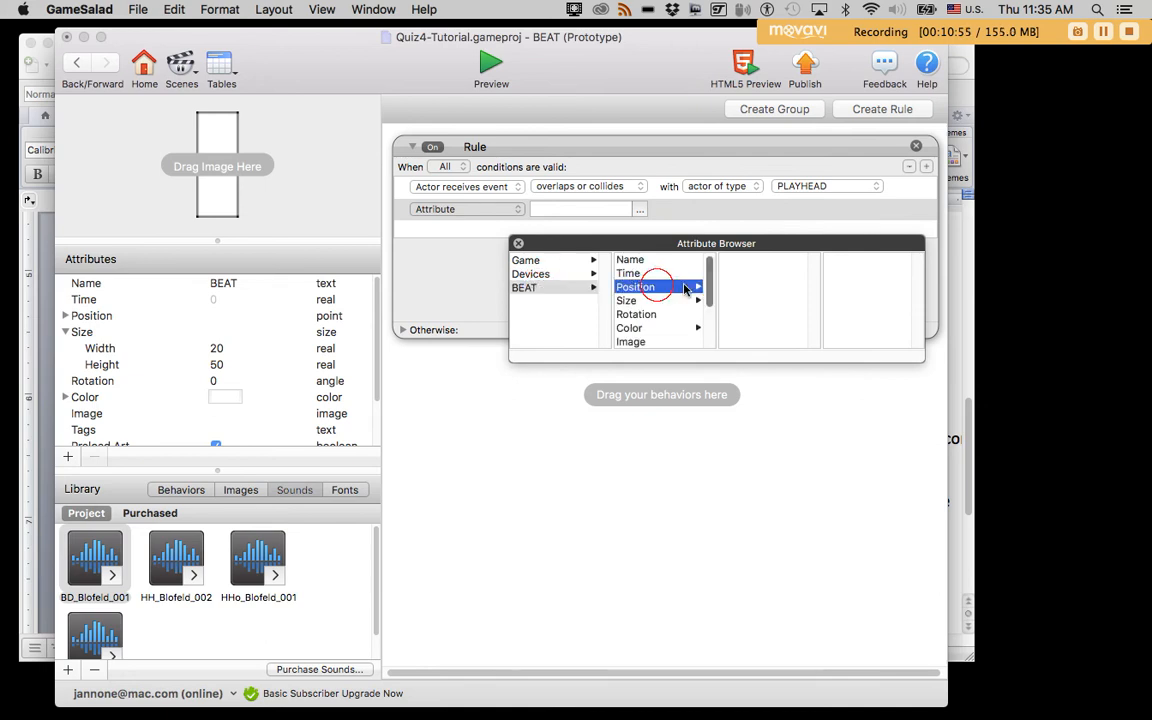
pyautogui.click(733, 275)
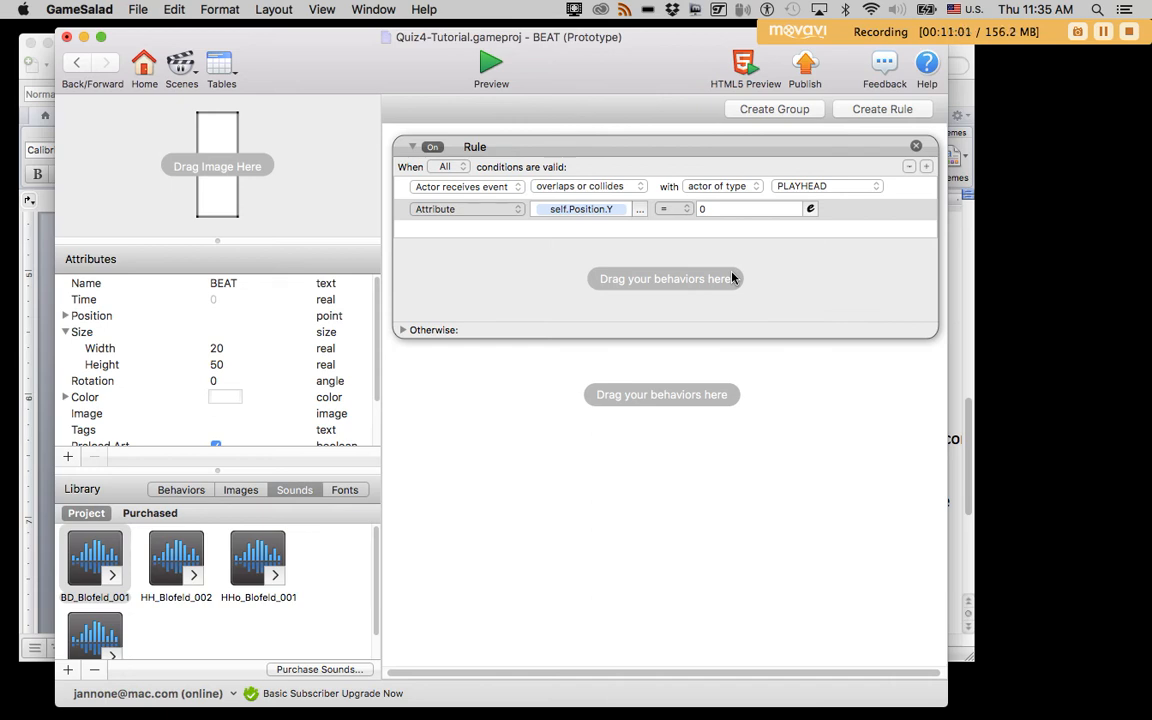
# - Check the vertical position expression in the GF actor's Spawn Actor behavior and return to the BEAT actor
pyautogui.click(79, 63)
pyautogui.doubleClick(116, 168)
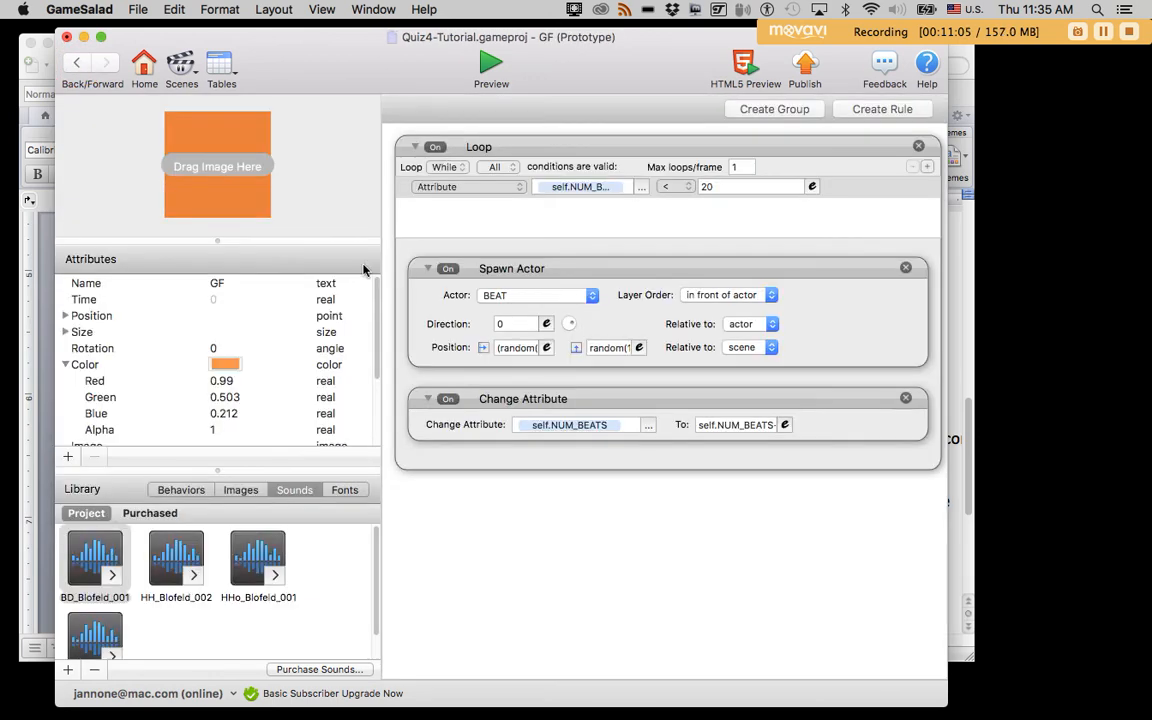
pyautogui.click(592, 349)
pyautogui.click(89, 63)
pyautogui.doubleClick(248, 176)
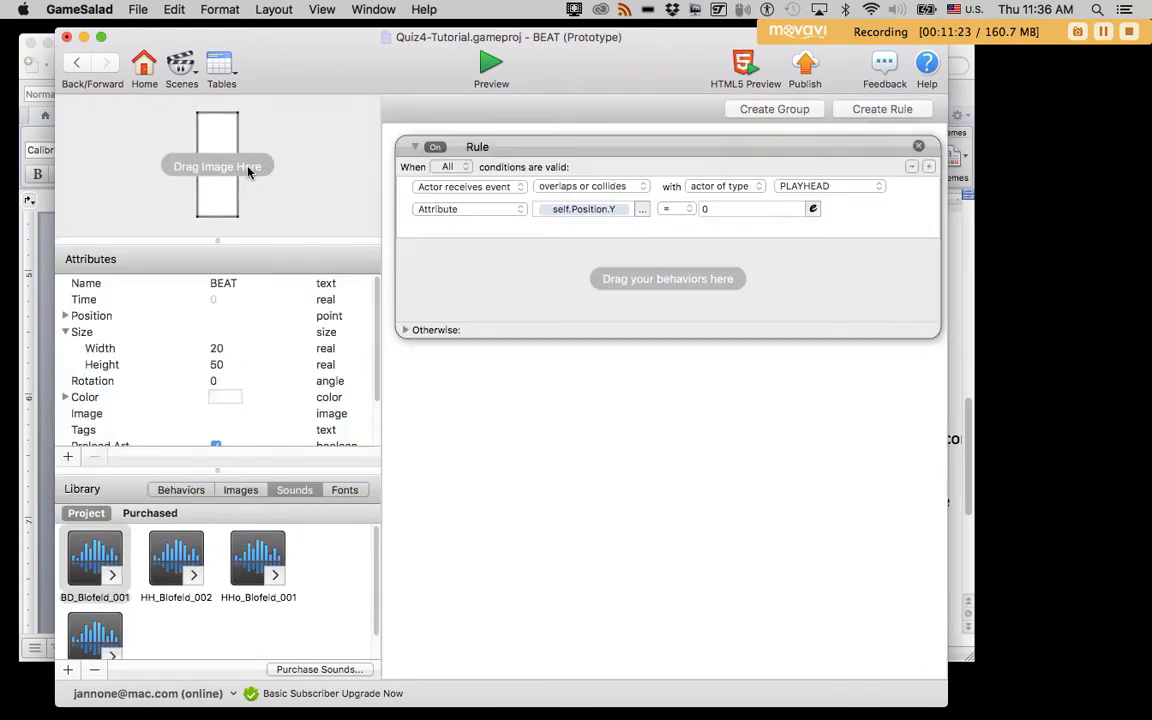
# - Set the self.Position.Y condition of the BEAT rule to equal 60
pyautogui.click(709, 211)
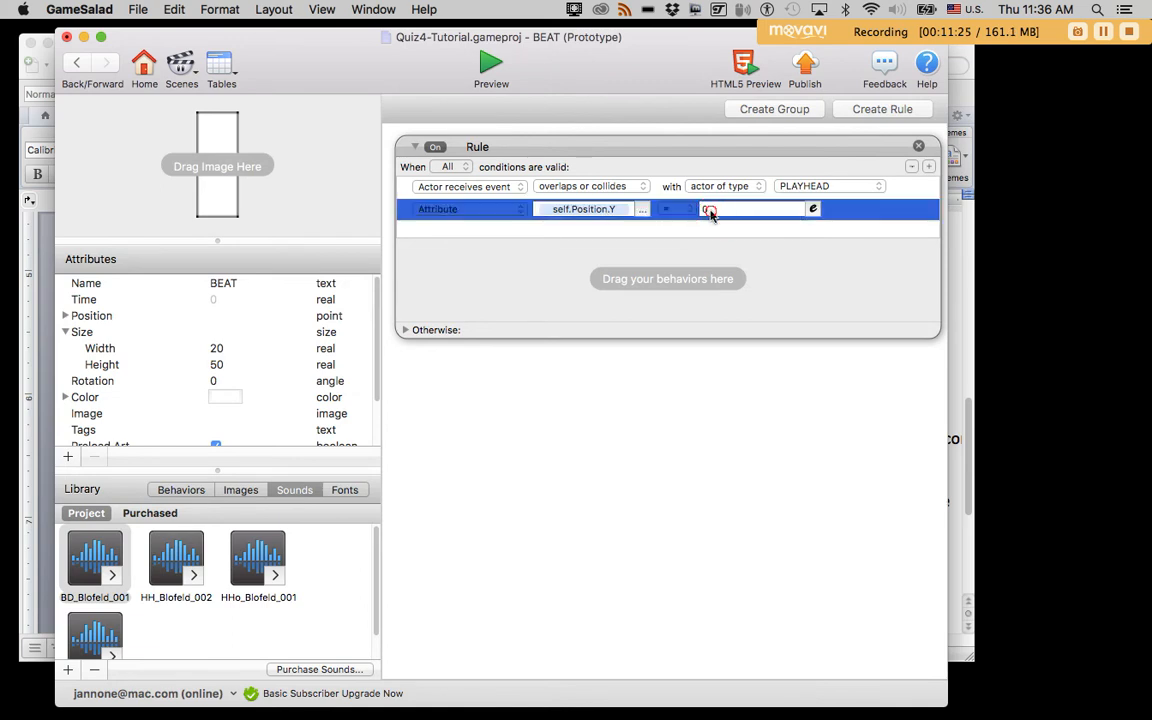
pyautogui.write('6')
pyautogui.click(742, 254)
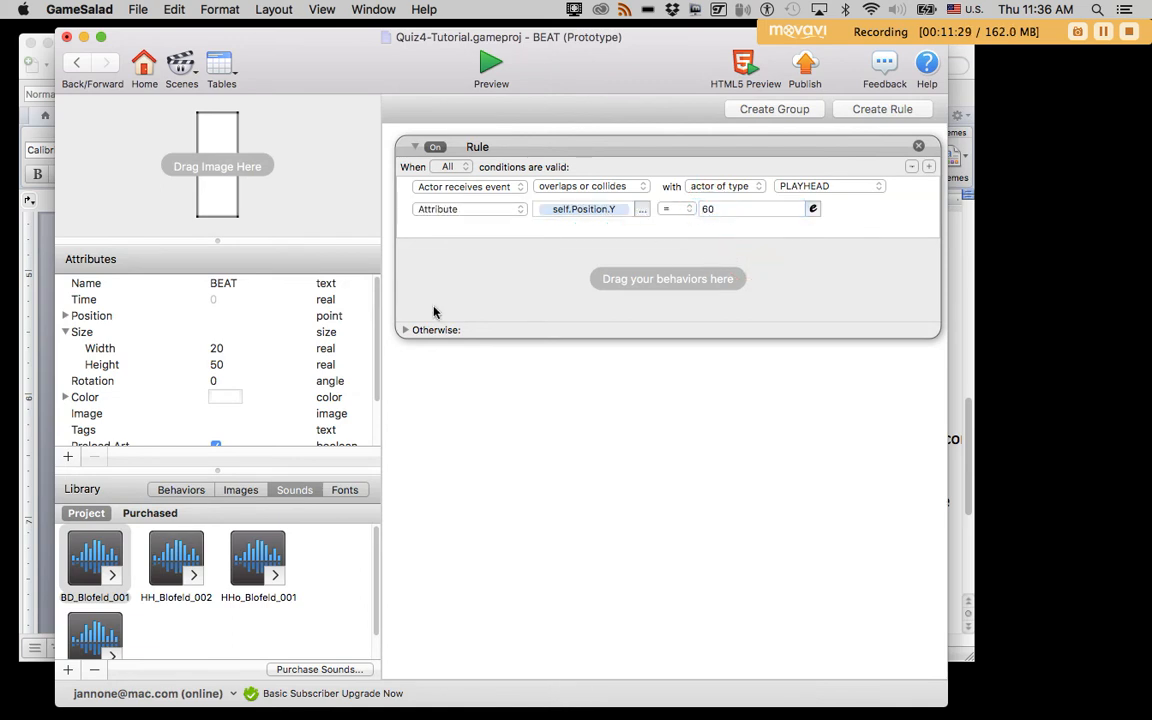
# - Add a Play Sound behavior to the Position.Y = 60 rule and choose BD_Blofeld_001 as its sound
pyautogui.click(181, 490)
pyautogui.click(80, 564)
pyautogui.write('pl')
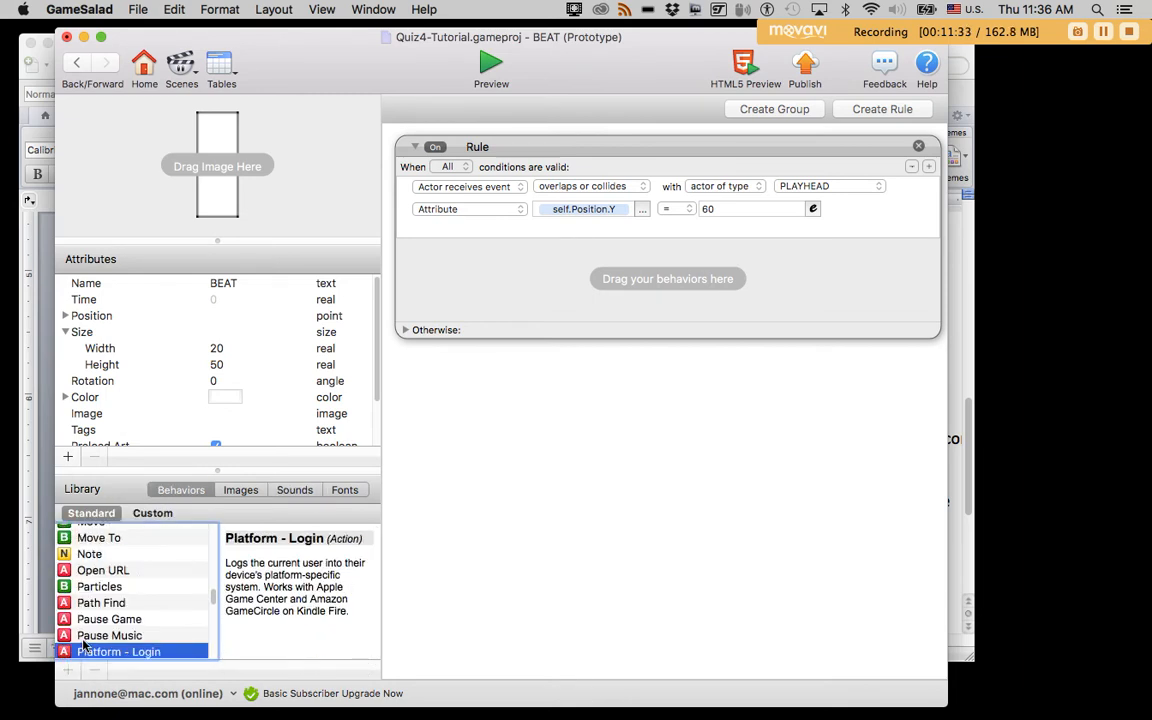
pyautogui.scroll(-1, 117, 625)
pyautogui.scroll(-4, 117, 625)
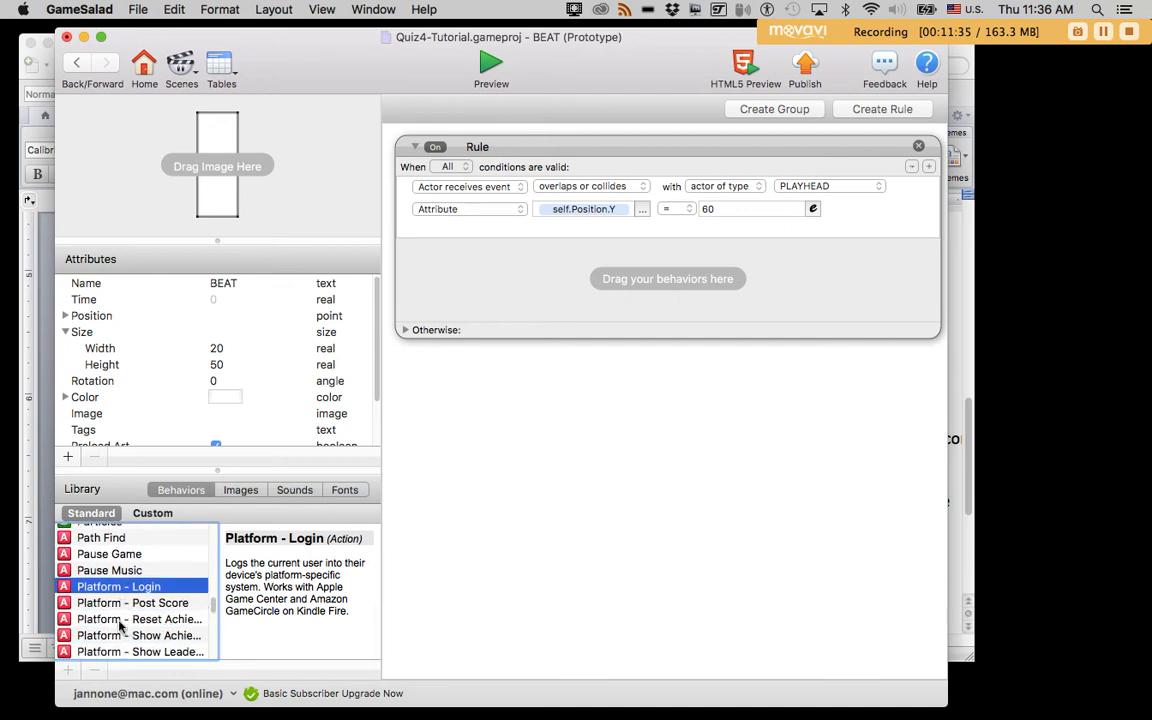
pyautogui.moveTo(62, 610); pyautogui.dragTo(450, 268)
pyautogui.click(522, 285)
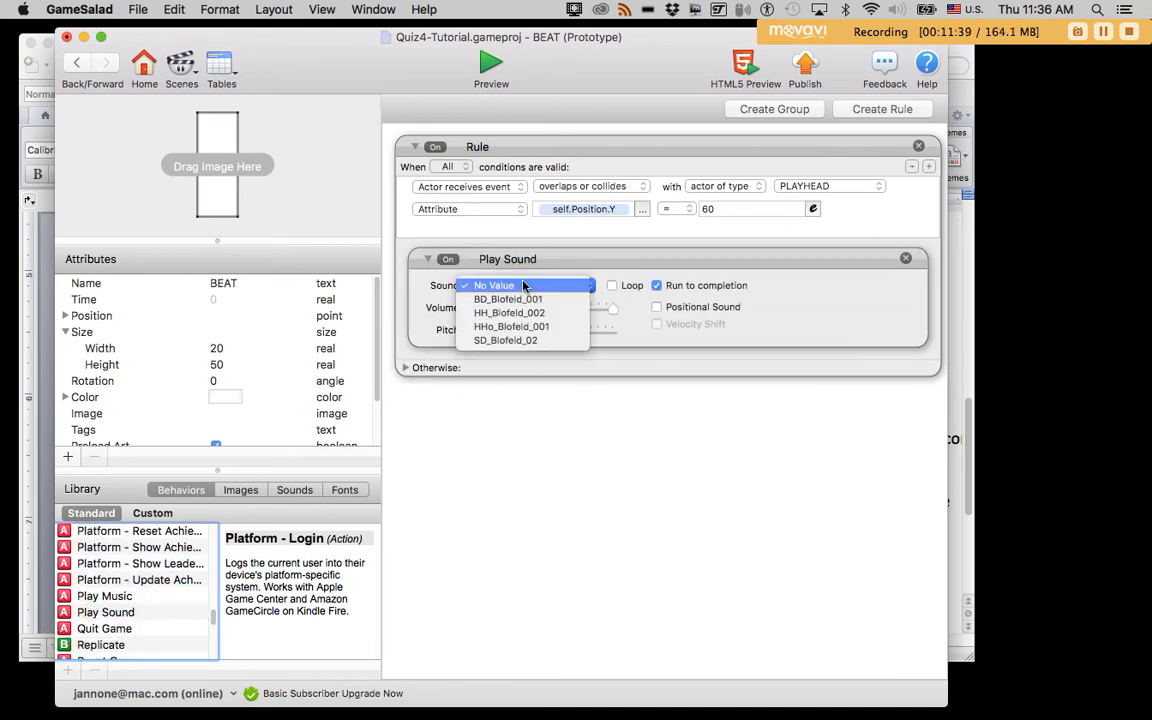
pyautogui.click(495, 300)
# - Set the Play Sound volume to 0.25, preview the sequencer and return to the BEAT actor
pyautogui.click(491, 307)
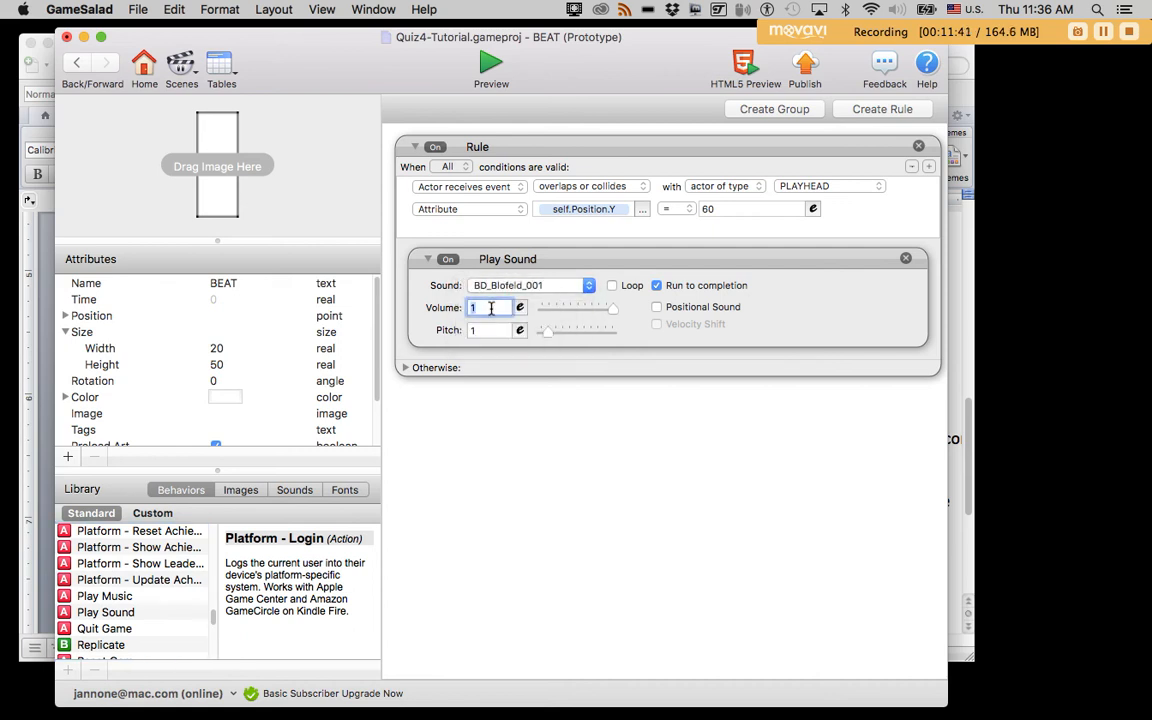
pyautogui.write('.25')
pyautogui.click(530, 362)
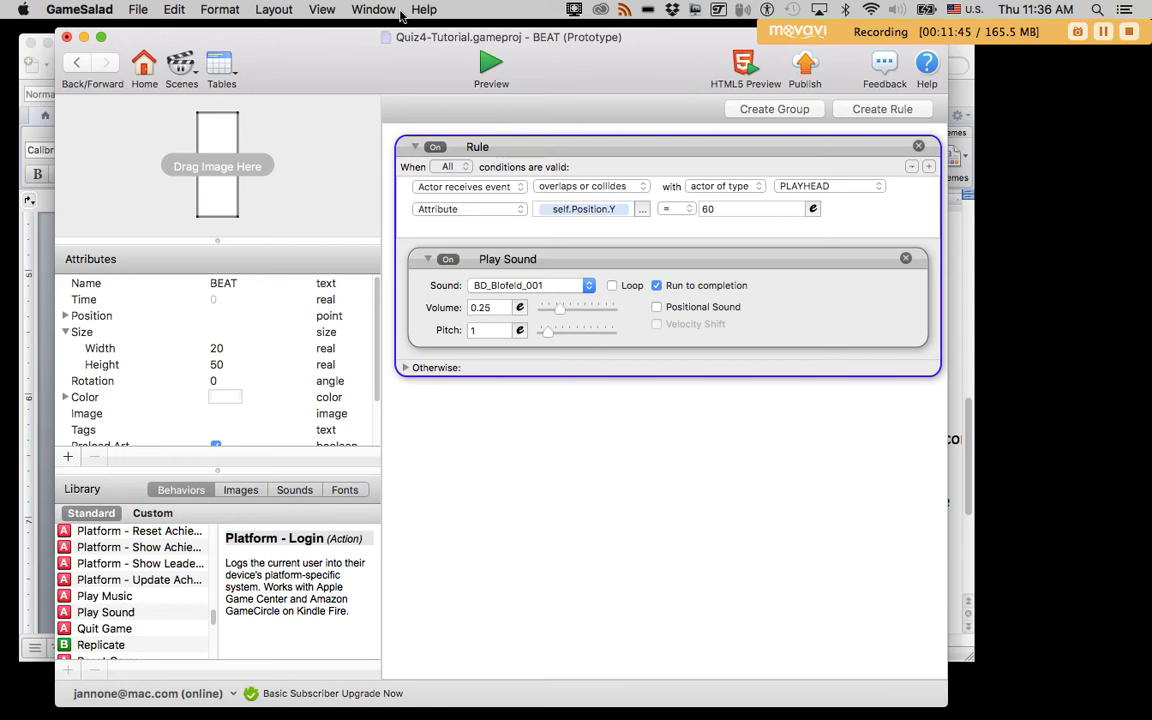
pyautogui.click(491, 64)
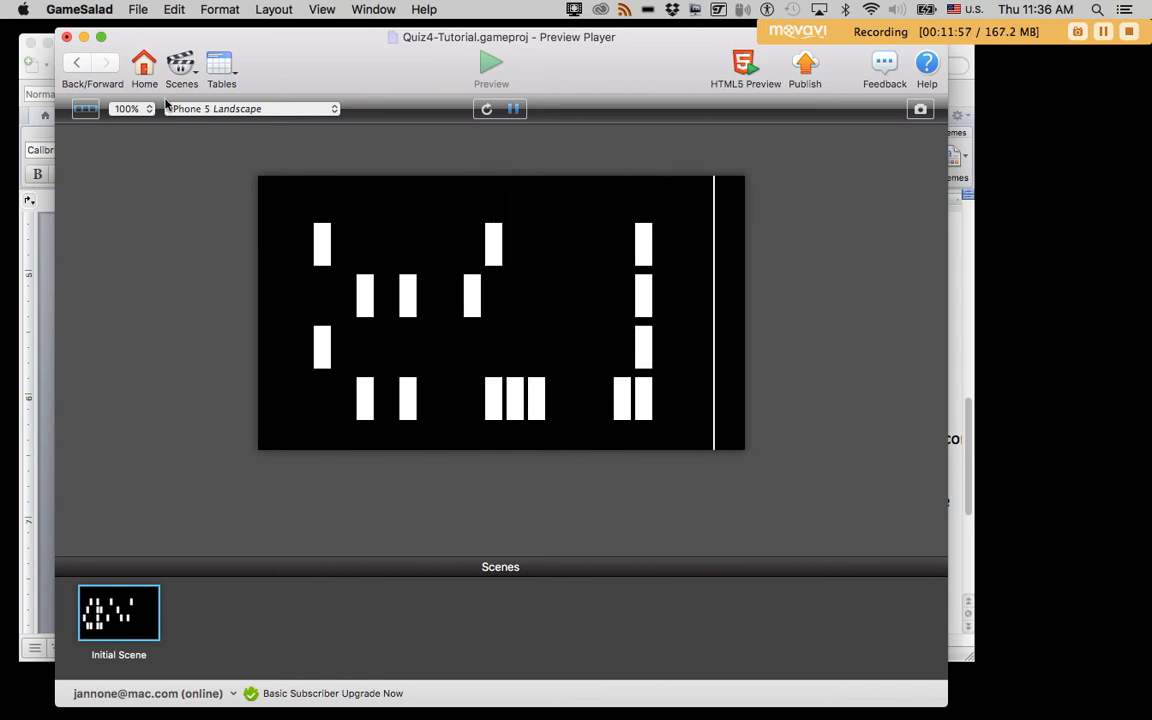
pyautogui.click(74, 64)
# - Duplicate the BEAT rule and set the copy's self.Position.Y condition to 120
pyautogui.click(561, 148)
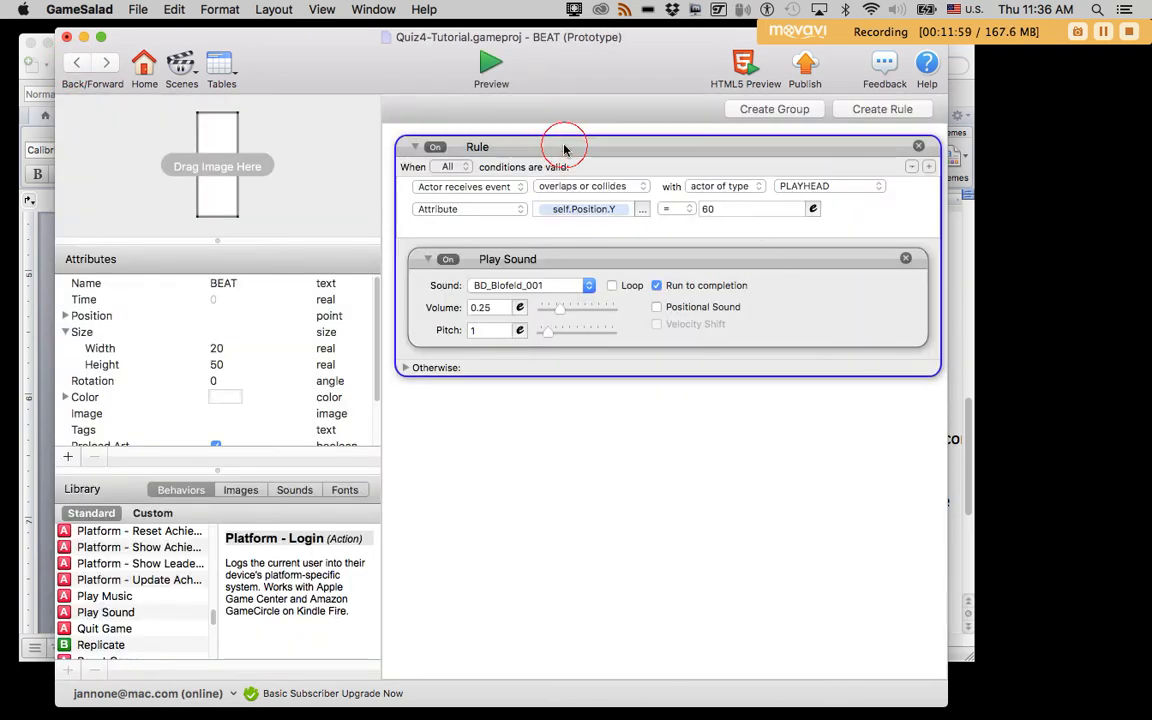
pyautogui.press('super+c')
pyautogui.press('super+v')
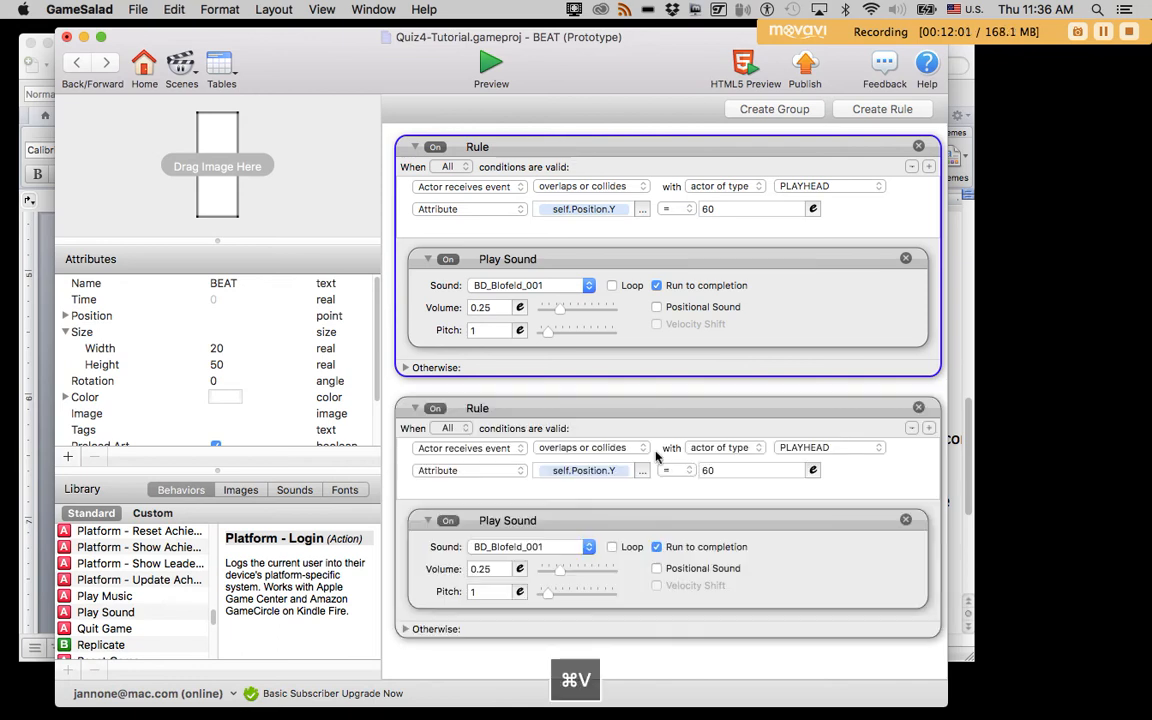
pyautogui.click(718, 469)
pyautogui.doubleClick(718, 469)
pyautogui.write('120')
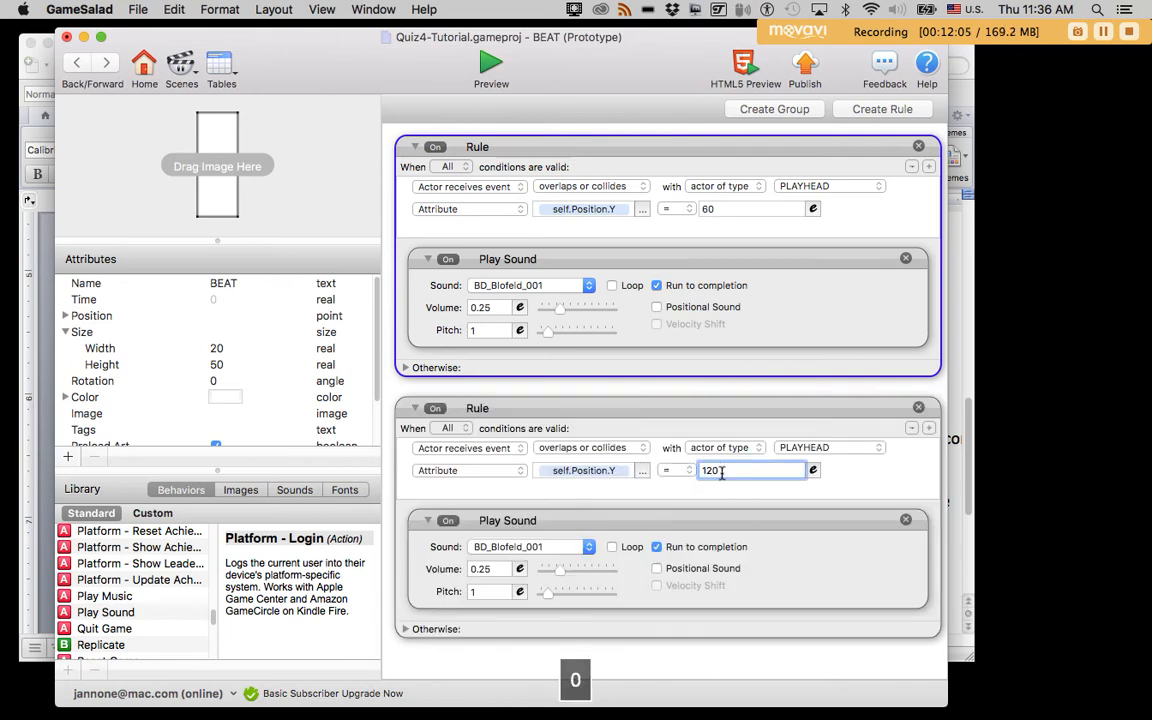
pyautogui.press('Return')
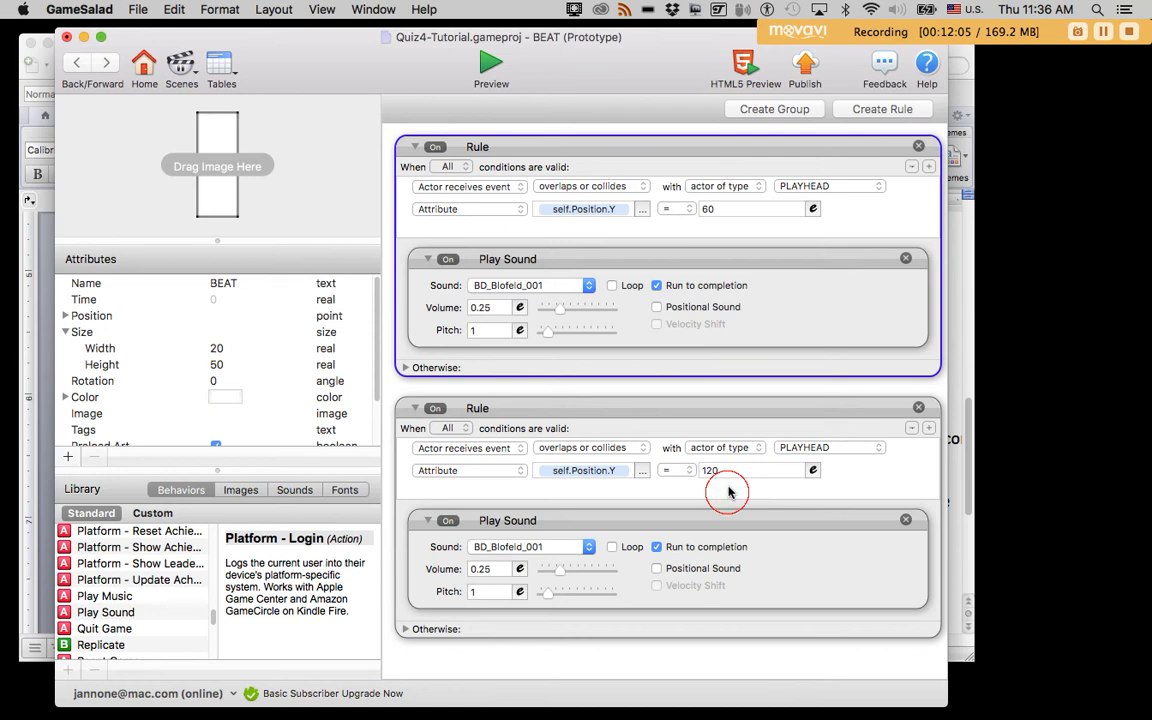
# - Change the sound in the Position.Y = 120 rule to SD_Blofeld_02 and preview the sequencer
pyautogui.click(555, 548)
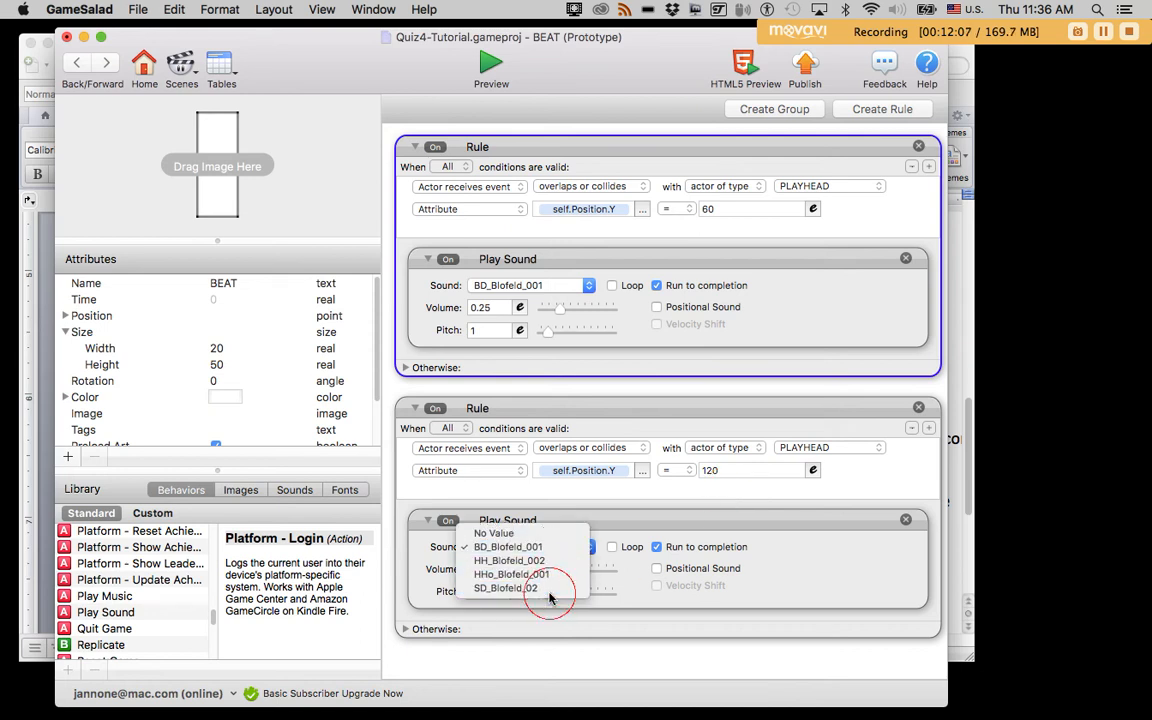
pyautogui.click(546, 589)
pyautogui.click(480, 68)
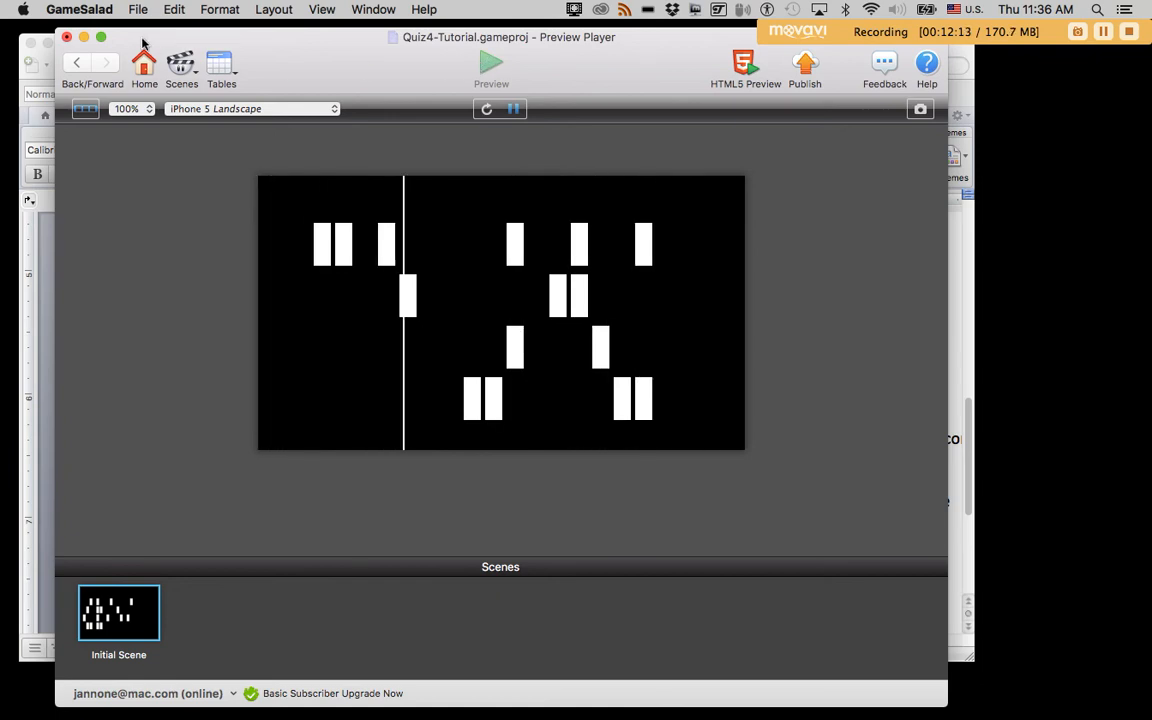
pyautogui.click(76, 64)
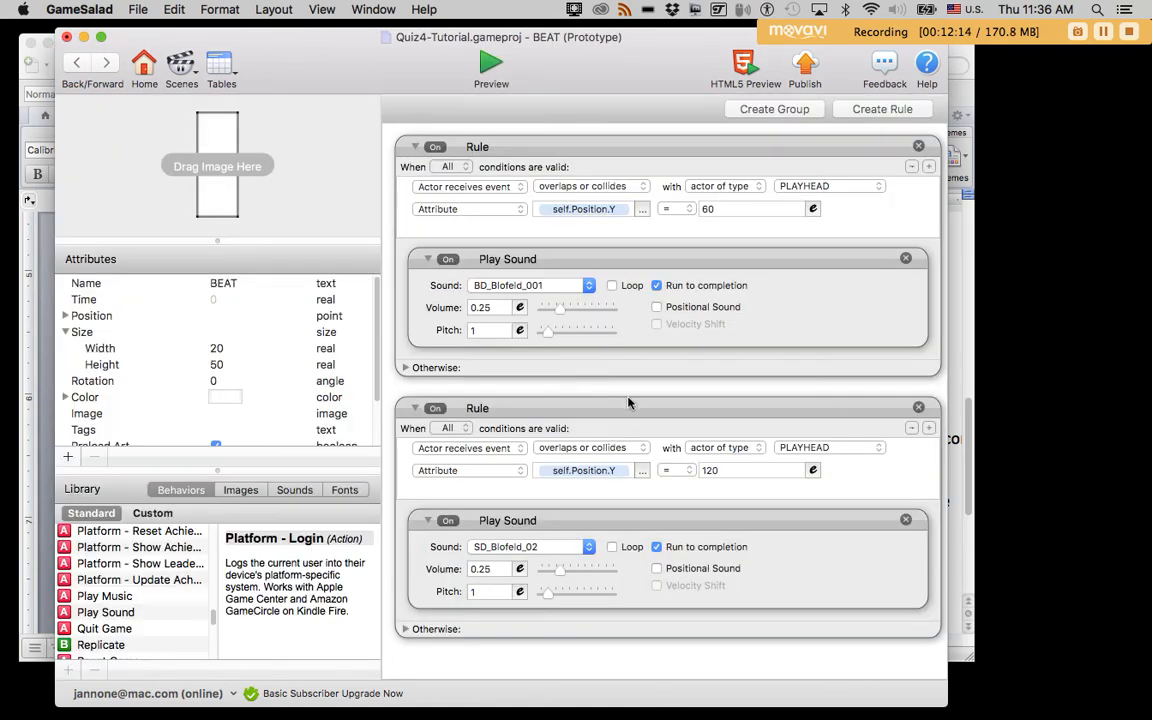
# - Collapse both rules and duplicate the second, setting the copy's self.Position.Y condition to 180 and its sound to HHo_Blofeld_001
pyautogui.click(414, 146)
pyautogui.click(414, 187)
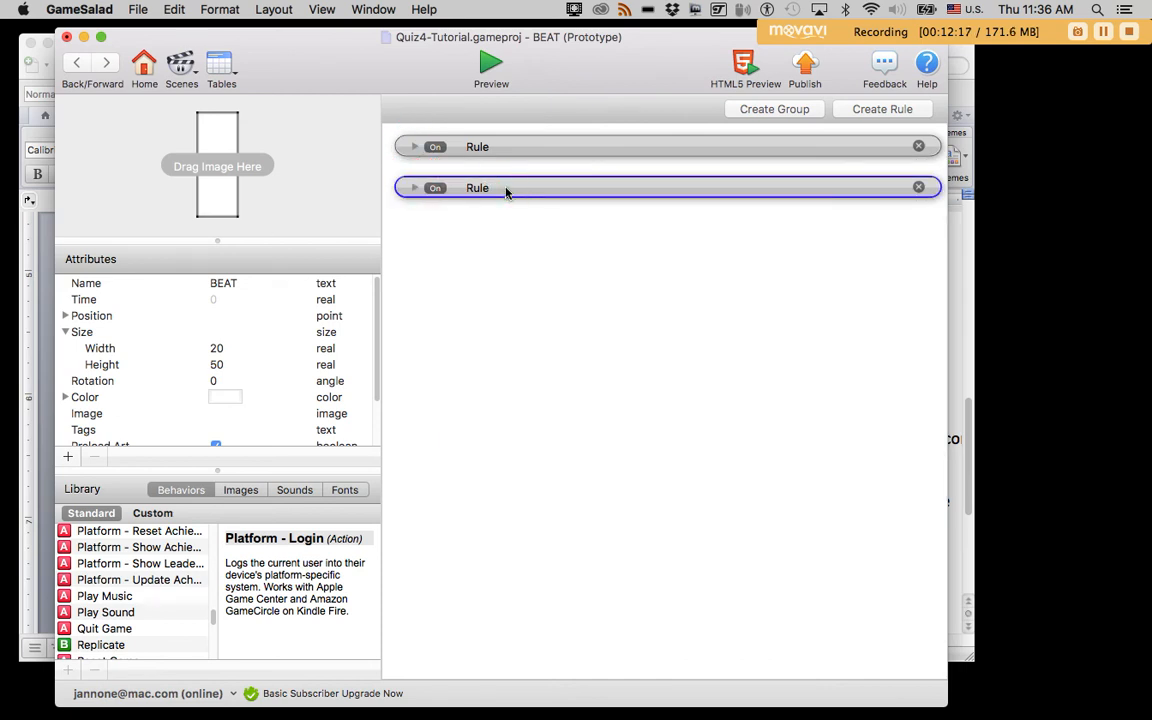
pyautogui.press('super+v')
pyautogui.click(724, 291)
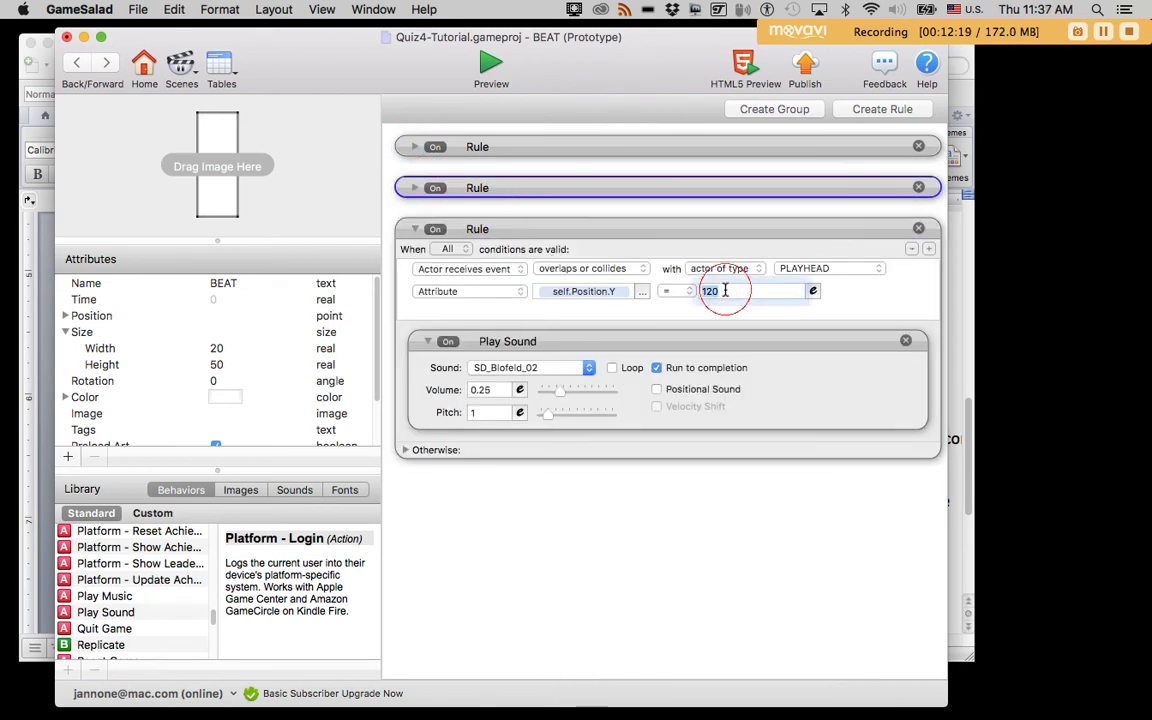
pyautogui.write('180')
pyautogui.press('Return')
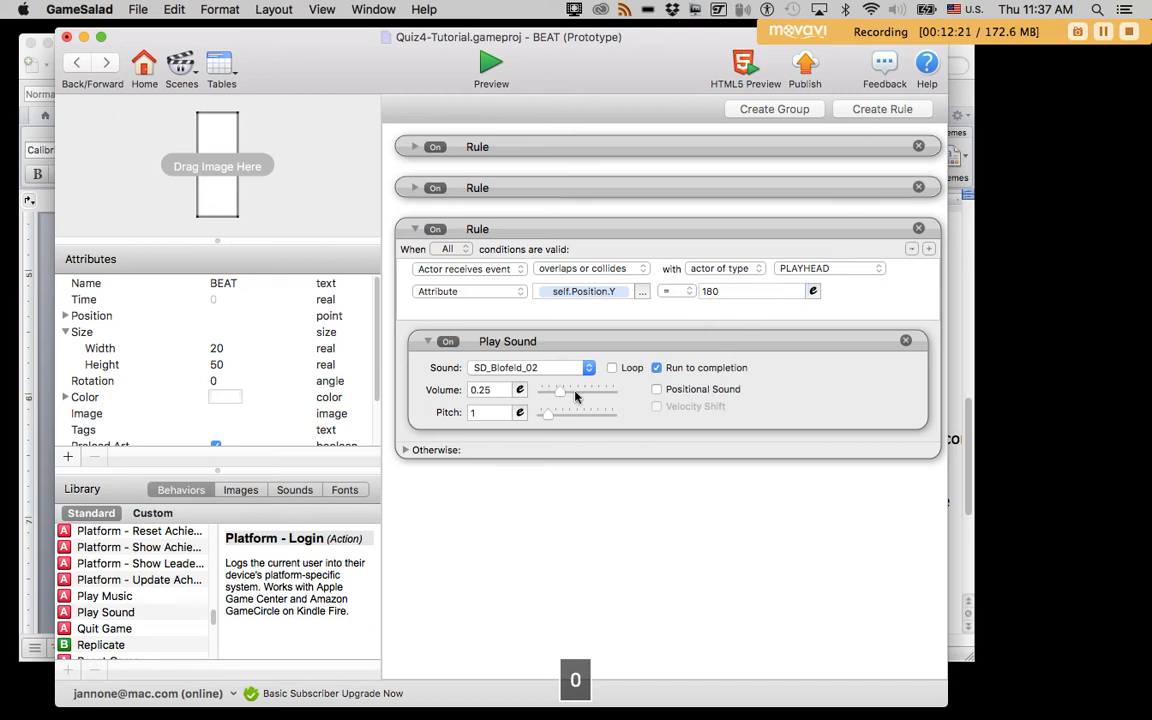
pyautogui.click(540, 368)
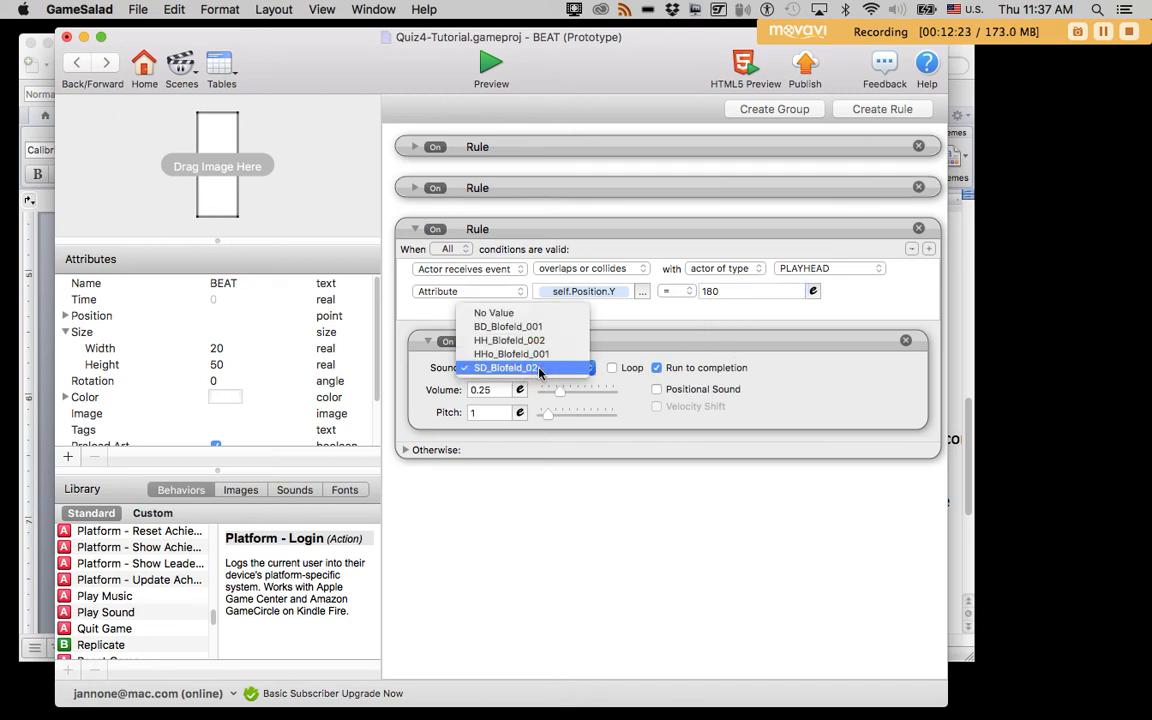
pyautogui.click(511, 354)
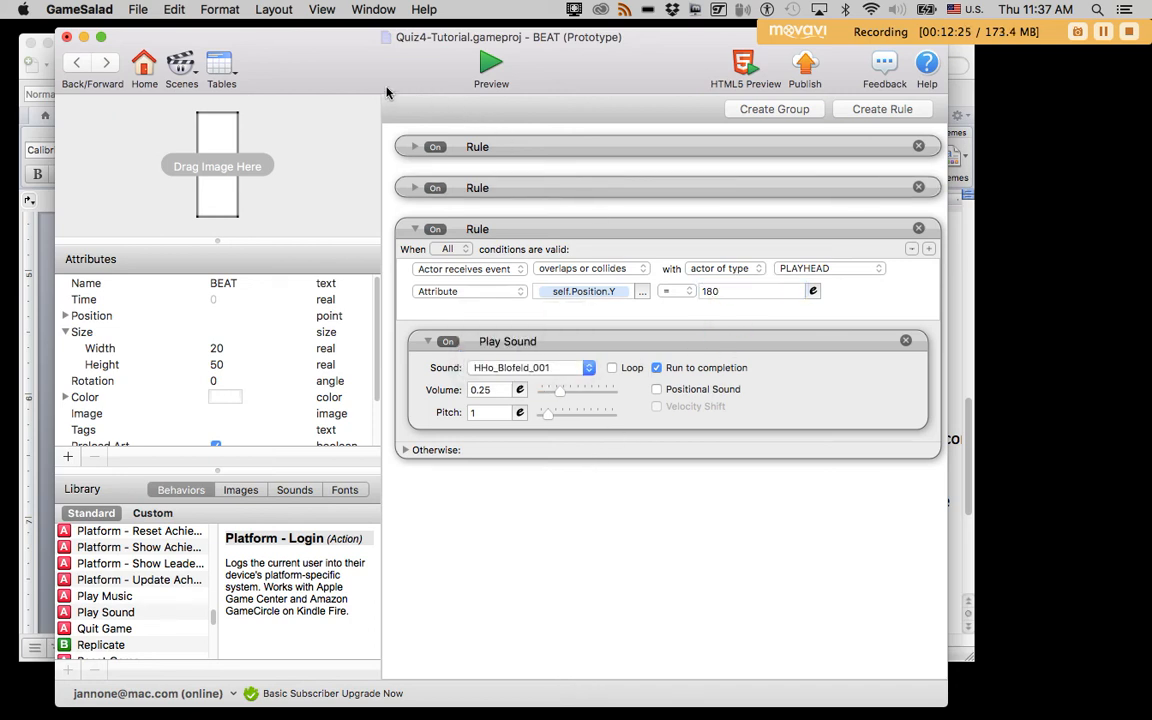
# - Duplicate the third rule, collapse the original, and set the copy's self.Position.Y condition to 240 and its sound to HH_Blofeld_002
pyautogui.click(504, 231)
pyautogui.press('super+c')
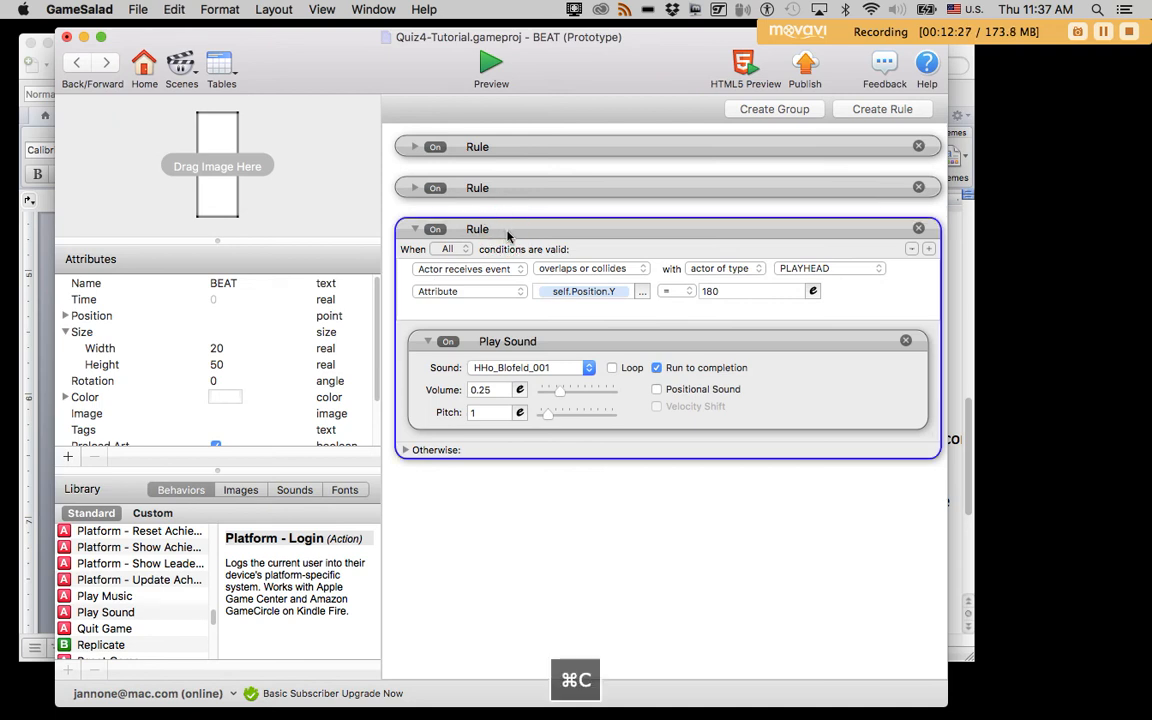
pyautogui.press('super+v')
pyautogui.click(413, 218)
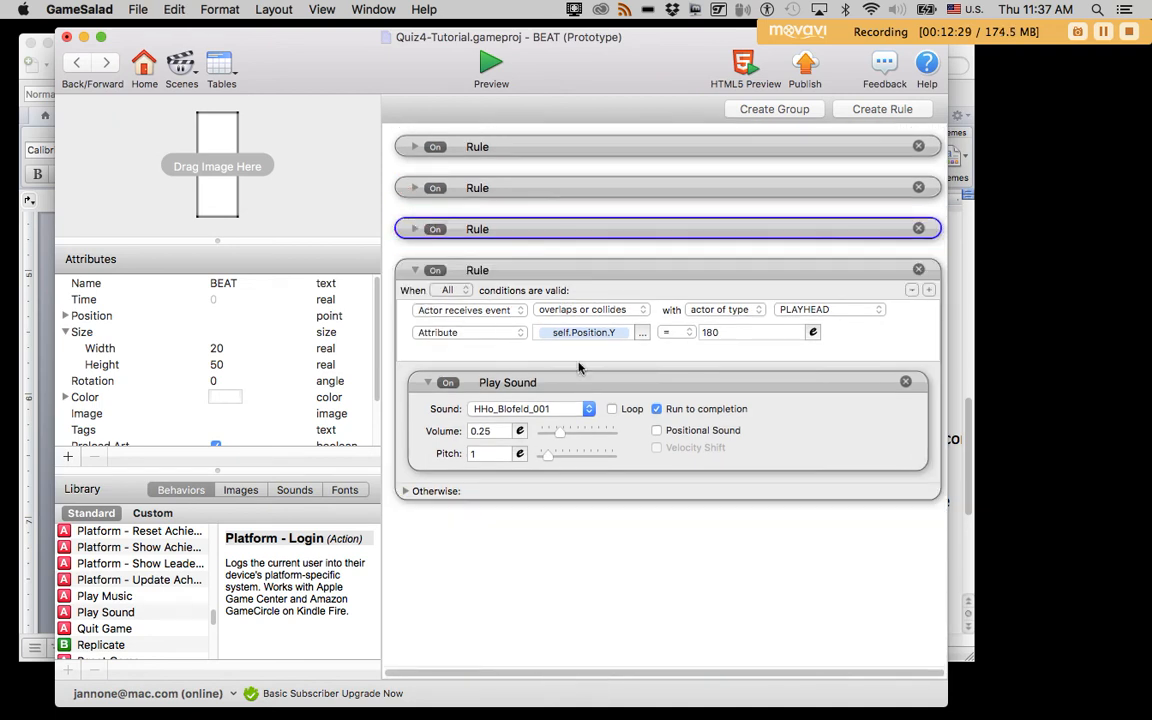
pyautogui.click(733, 332)
pyautogui.write('240')
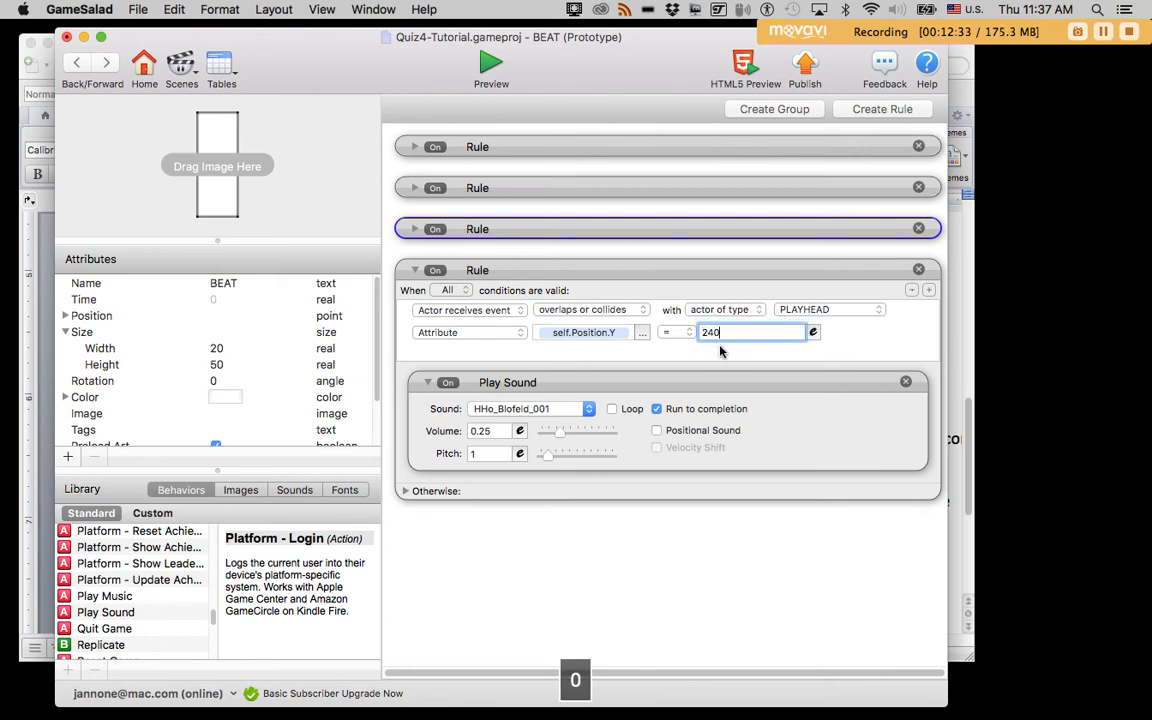
pyautogui.click(551, 406)
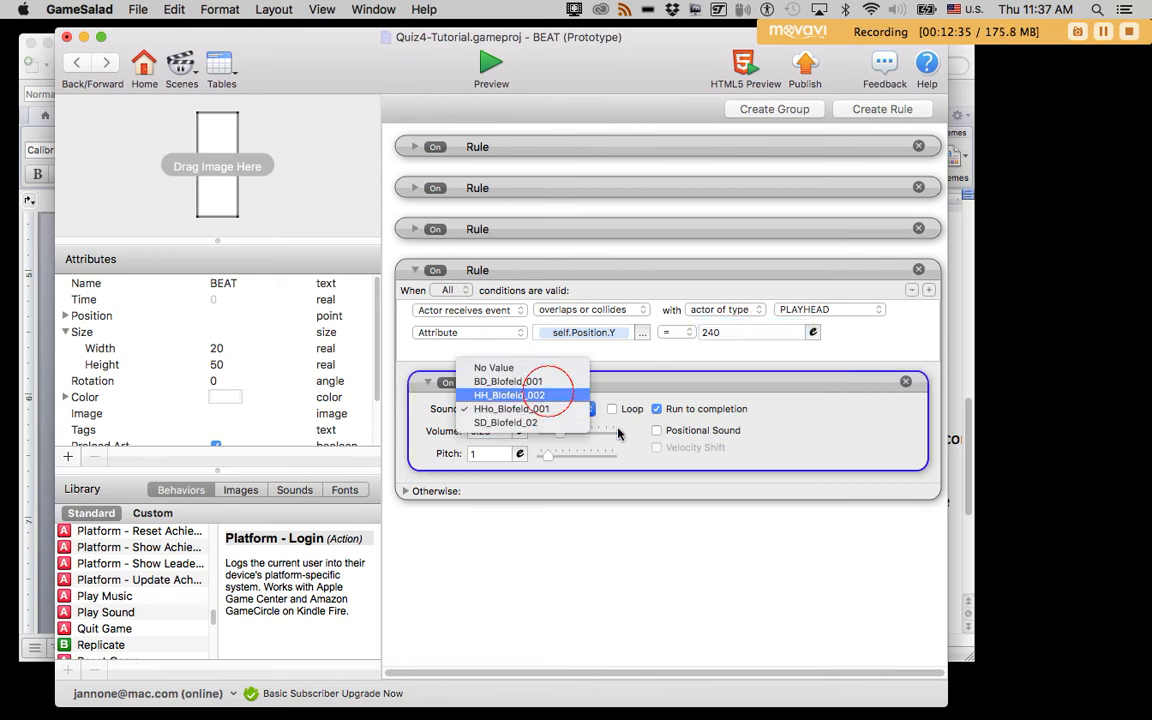
pyautogui.click(509, 395)
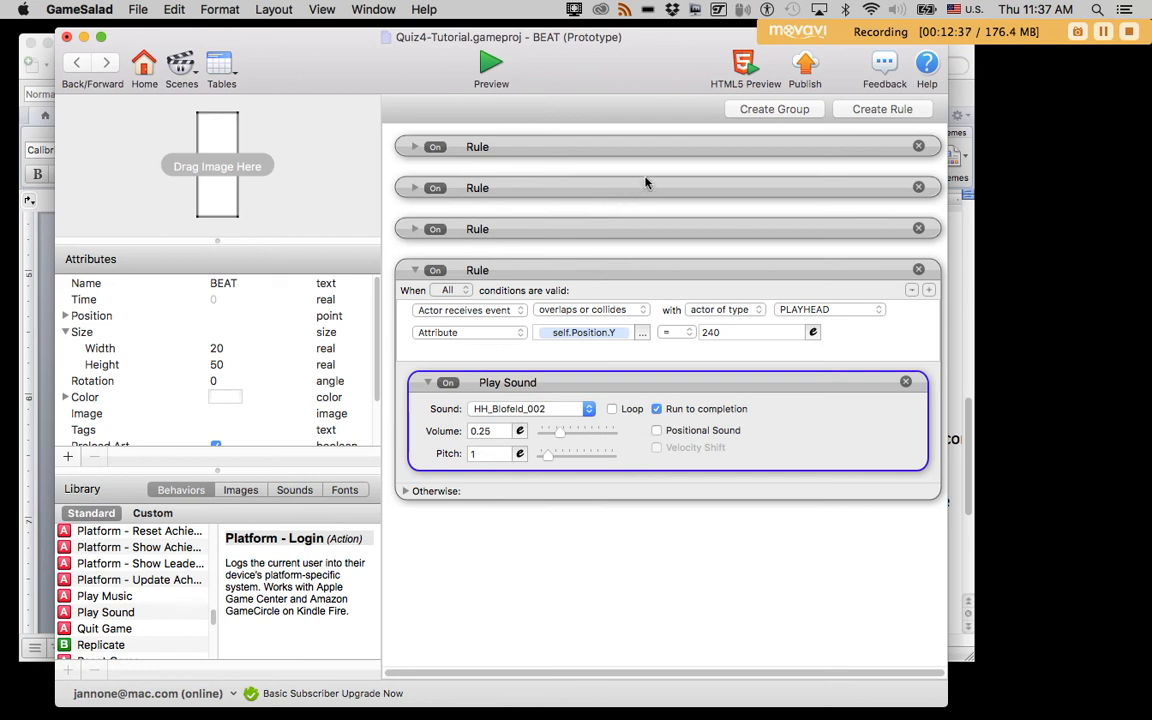
# - Turn on Do Not Disturb in the macOS Notification Center and close it
pyautogui.click(1124, 9)
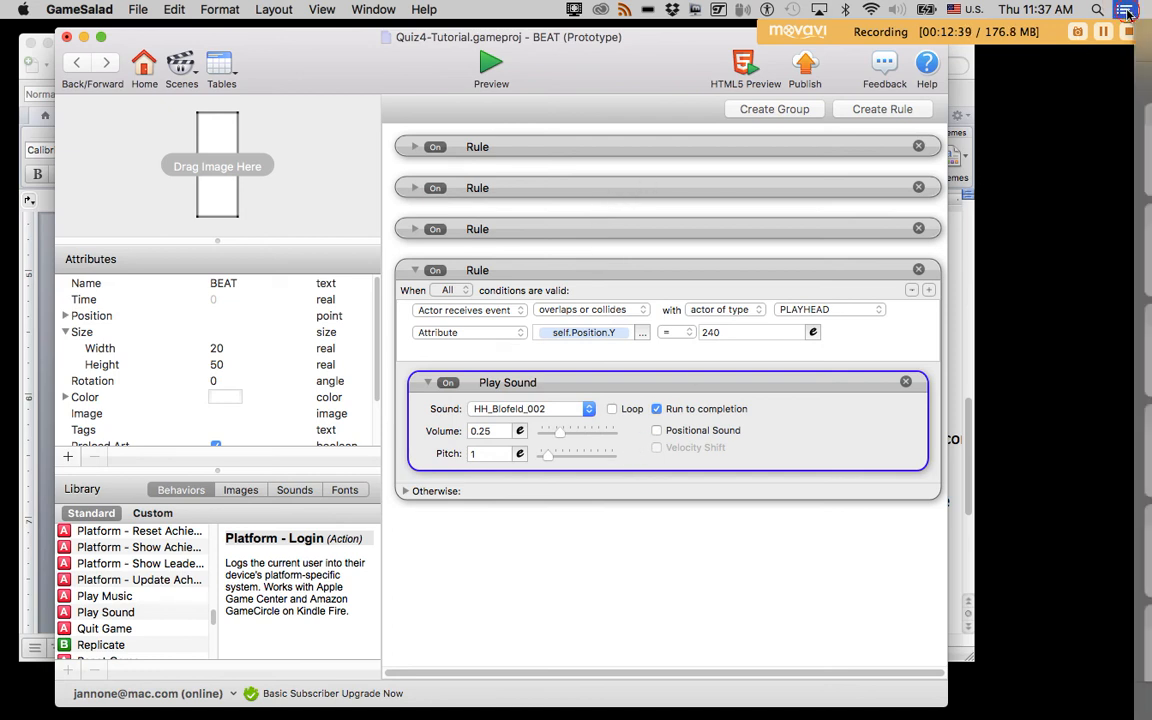
pyautogui.scroll(3, 970, 86)
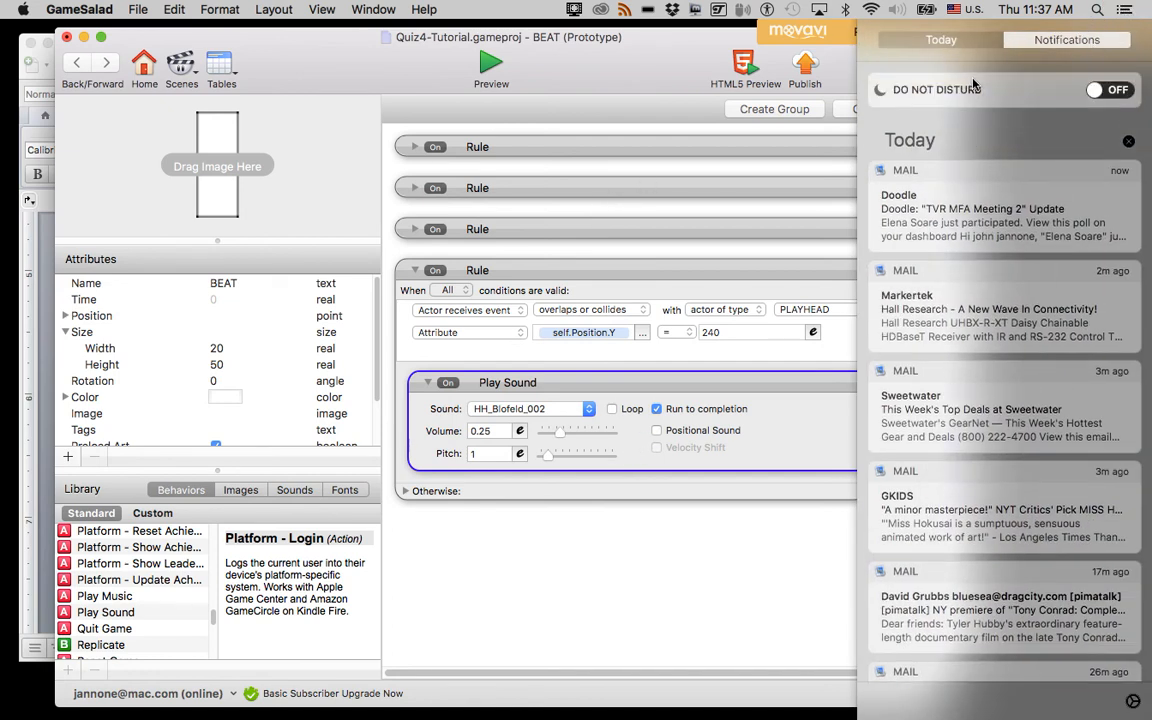
pyautogui.click(1110, 90)
pyautogui.click(1014, 24)
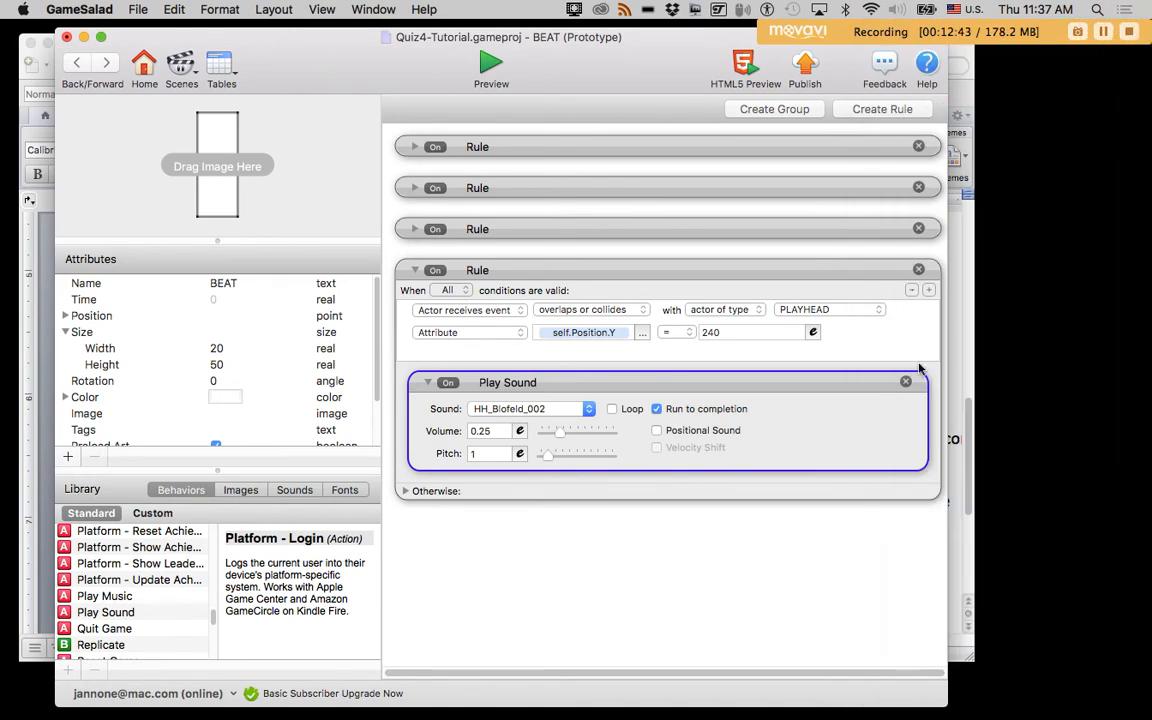
# - Collapse the fourth rule, preview the sequencer, pause playback and return to the BEAT actor
pyautogui.click(638, 495)
pyautogui.click(414, 270)
pyautogui.click(485, 63)
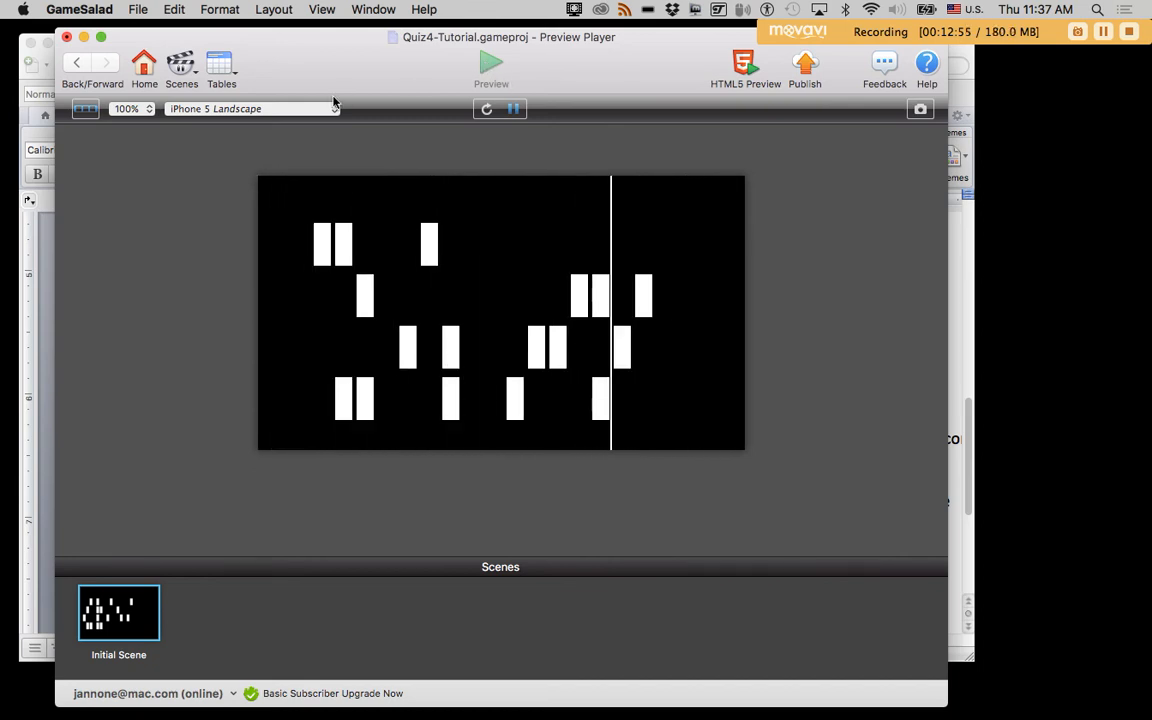
pyautogui.click(512, 109)
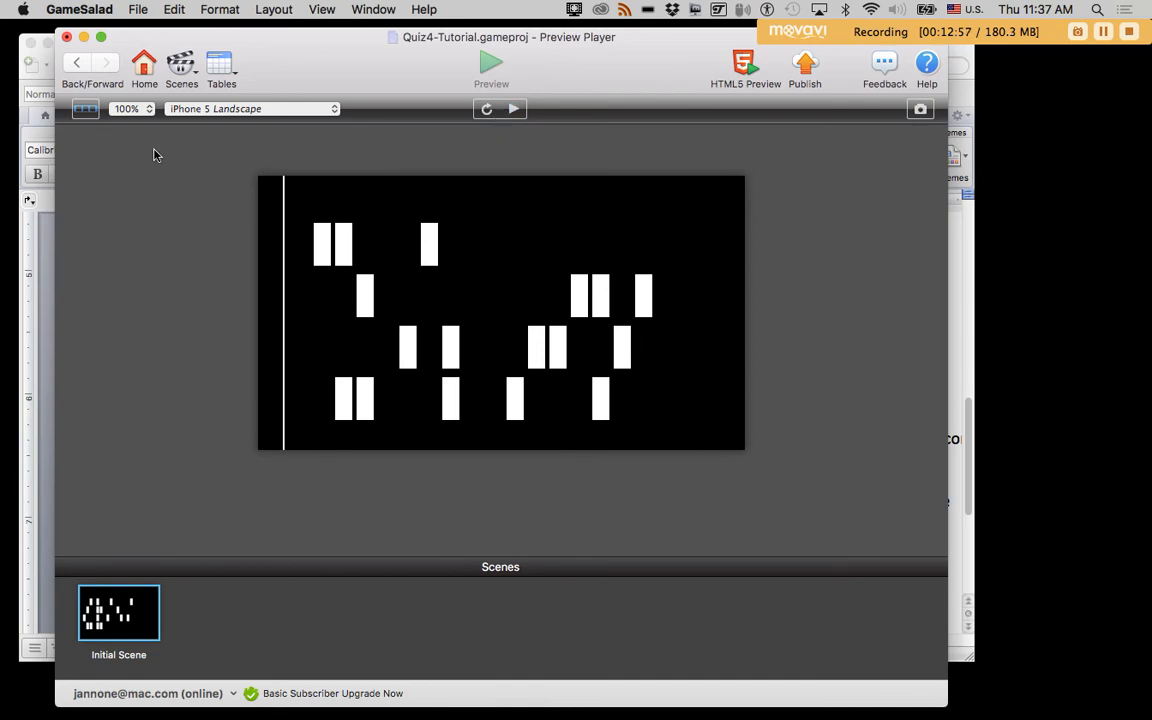
pyautogui.click(78, 63)
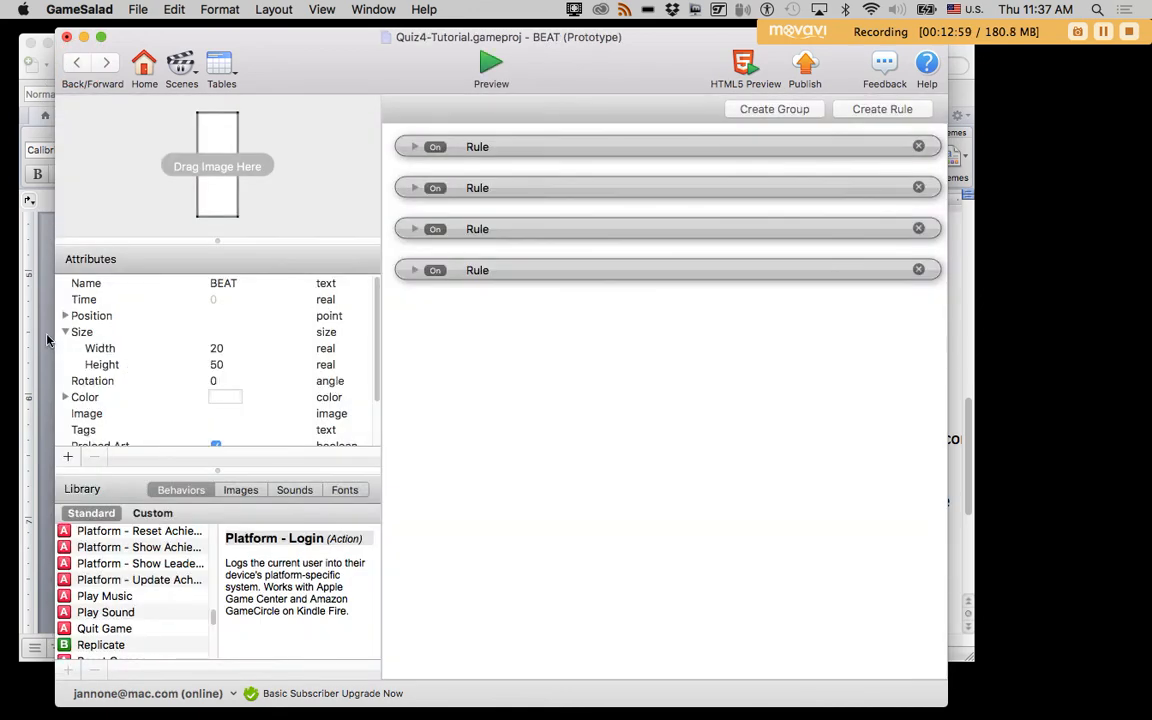
# - Switch to the Word quiz, read the beat color requirement, move its window slightly down and return to GameSalad
pyautogui.click(46, 340)
pyautogui.moveTo(216, 440); pyautogui.dragTo(538, 461)
pyautogui.click(471, 392)
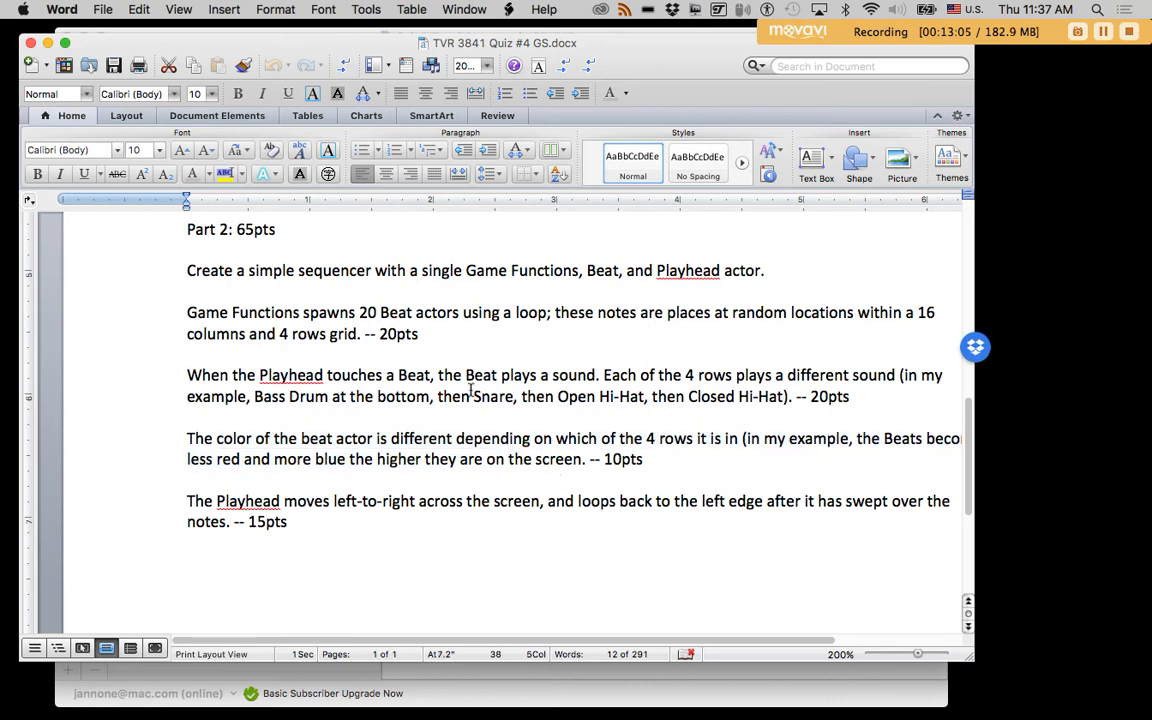
pyautogui.moveTo(291, 47); pyautogui.dragTo(288, 76)
pyautogui.click(308, 47)
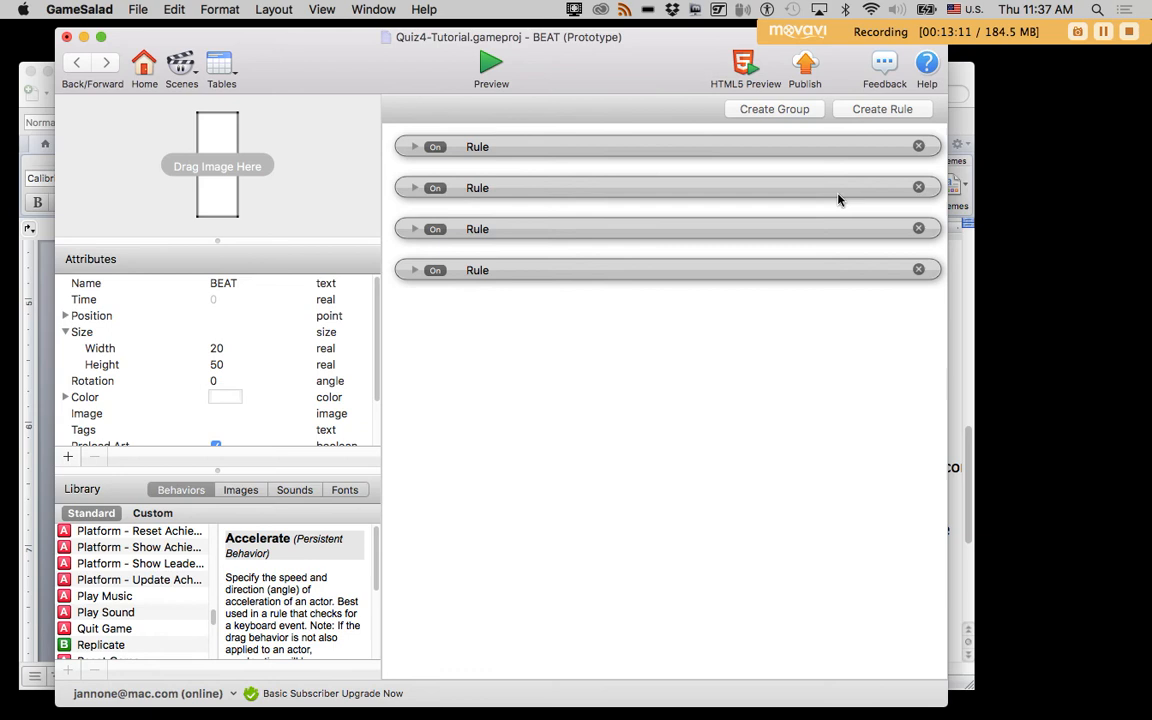
# - Add a fifth rule to the BEAT actor with the attribute condition self.Position.Y = 60
pyautogui.click(877, 110)
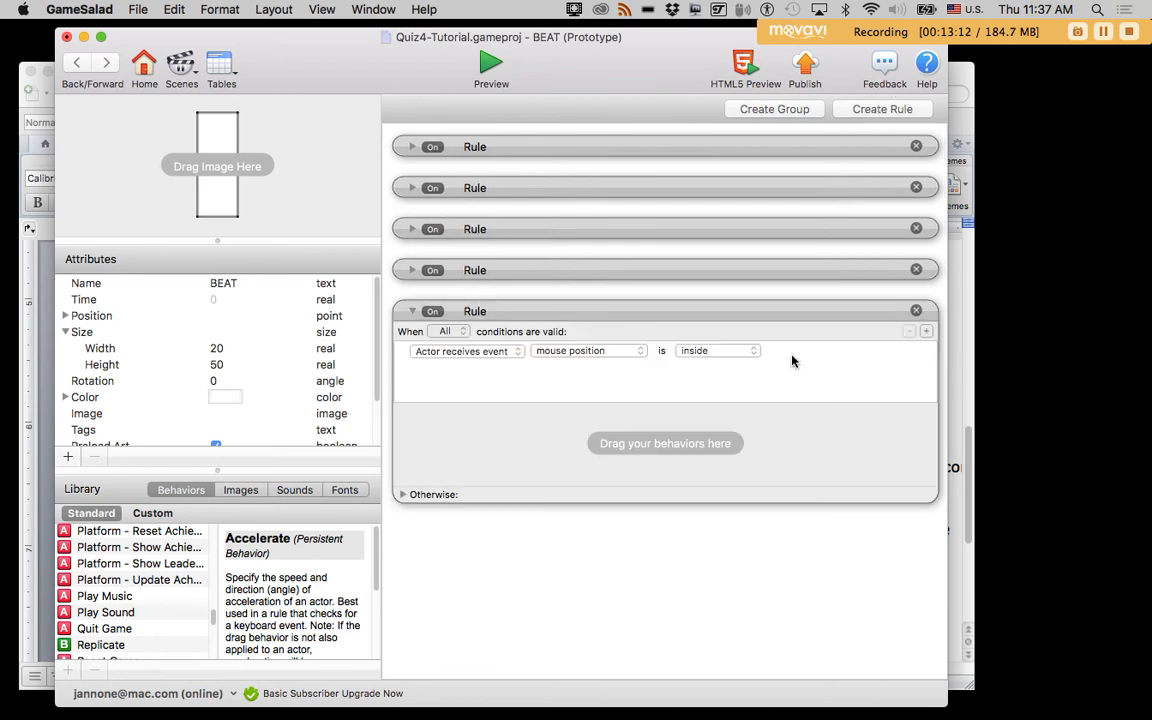
pyautogui.click(455, 353)
pyautogui.click(464, 349)
pyautogui.click(500, 352)
pyautogui.click(462, 365)
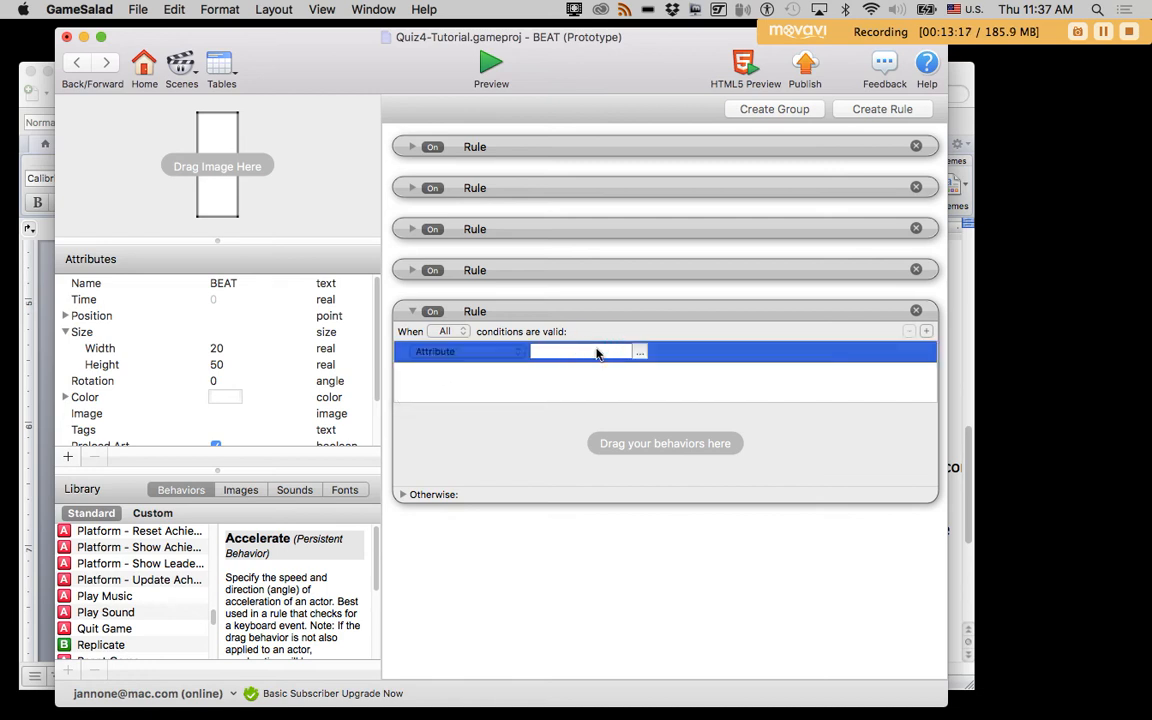
pyautogui.click(600, 351)
pyautogui.click(646, 397)
pyautogui.click(755, 396)
pyautogui.click(856, 381)
pyautogui.click(712, 352)
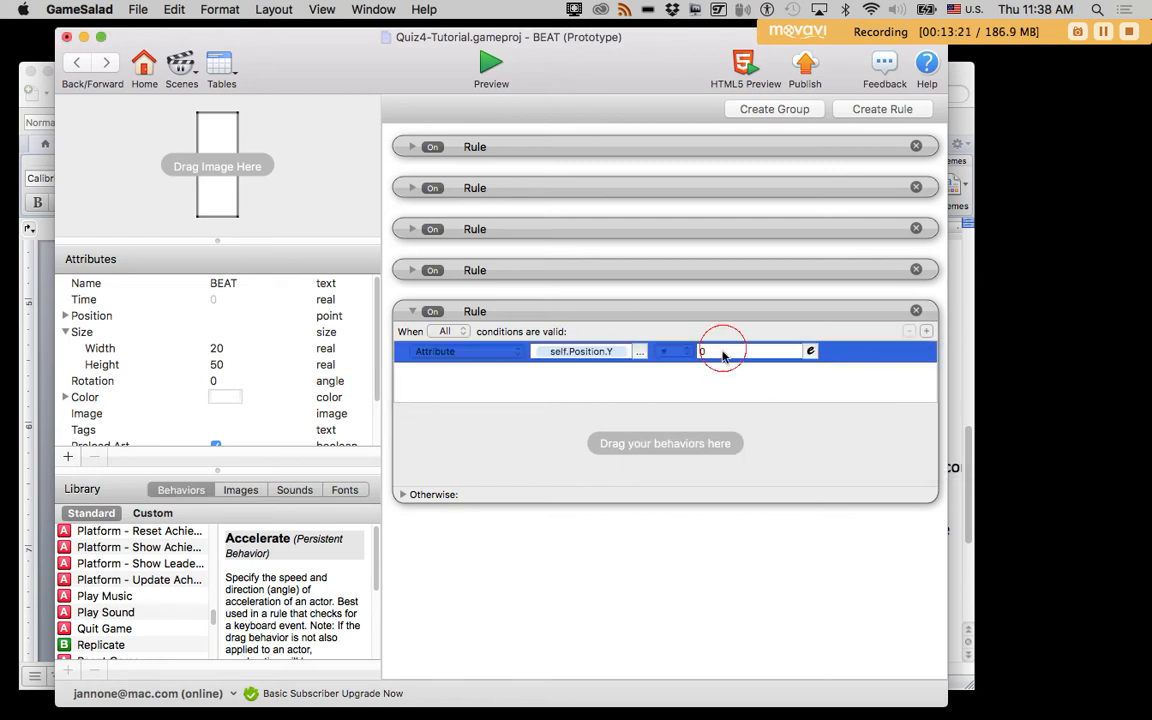
pyautogui.write('60')
pyautogui.click(710, 424)
# - Add a Change Attribute behavior to the fifth rule that sets self.Color.Red to 0, and preview the scene
pyautogui.click(98, 594)
pyautogui.press('c')
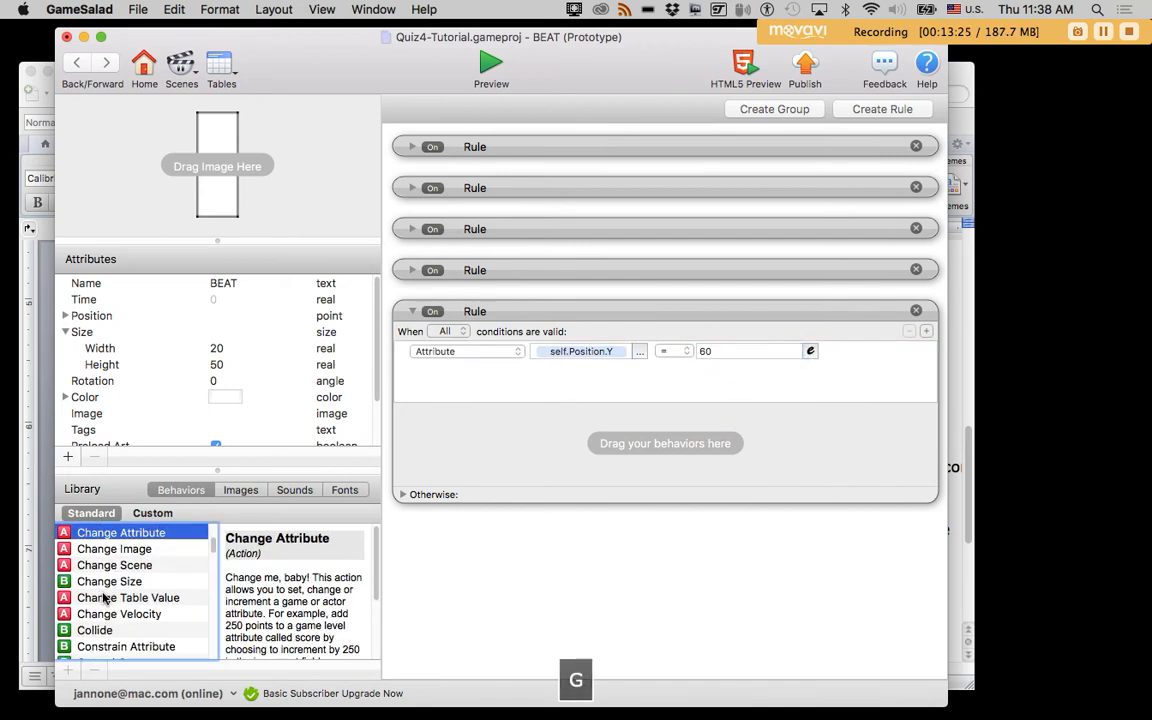
pyautogui.moveTo(69, 540); pyautogui.dragTo(476, 460)
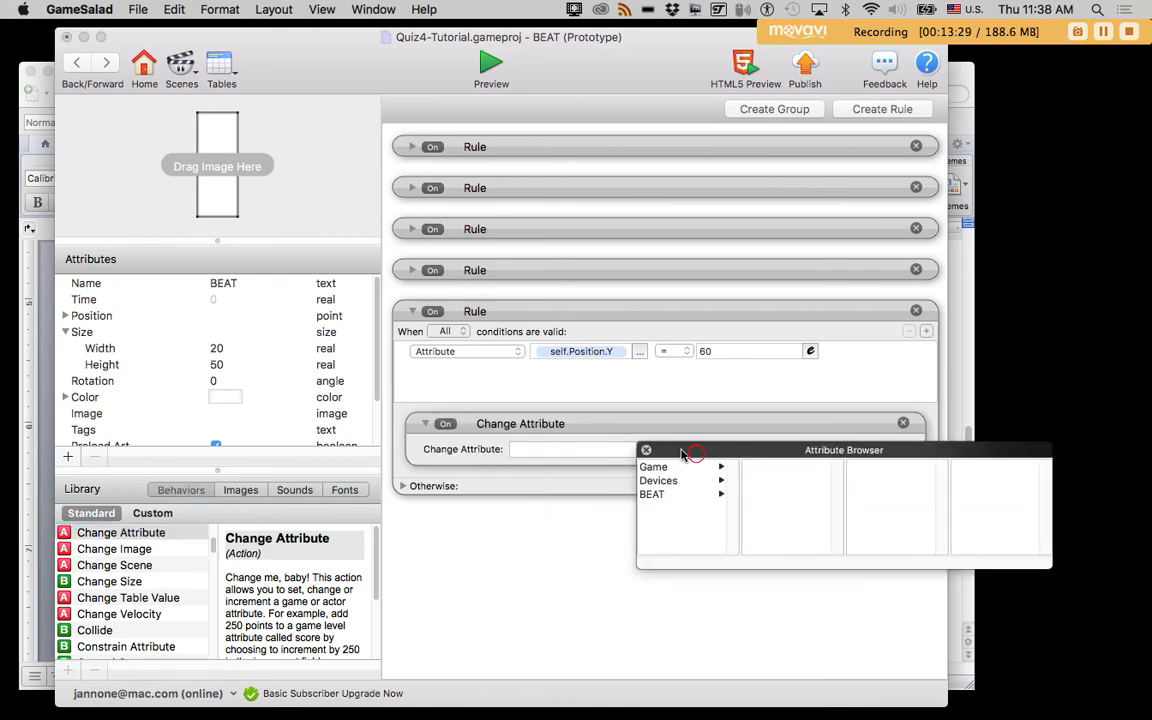
pyautogui.click(496, 486)
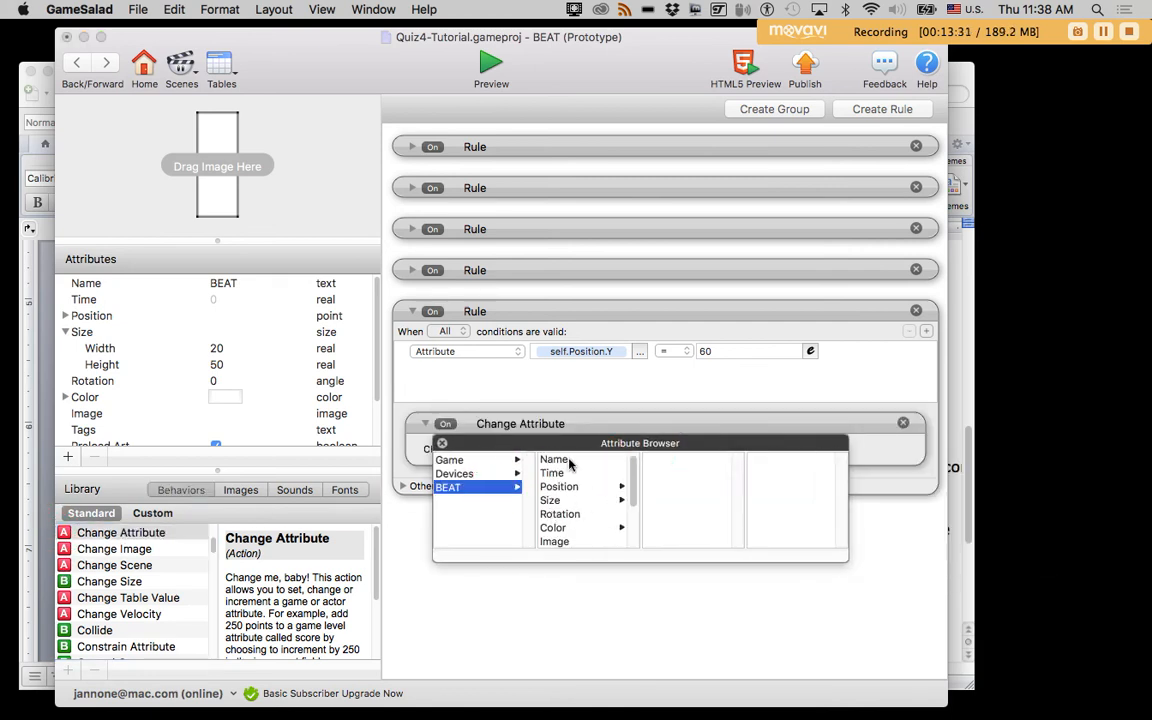
pyautogui.click(580, 527)
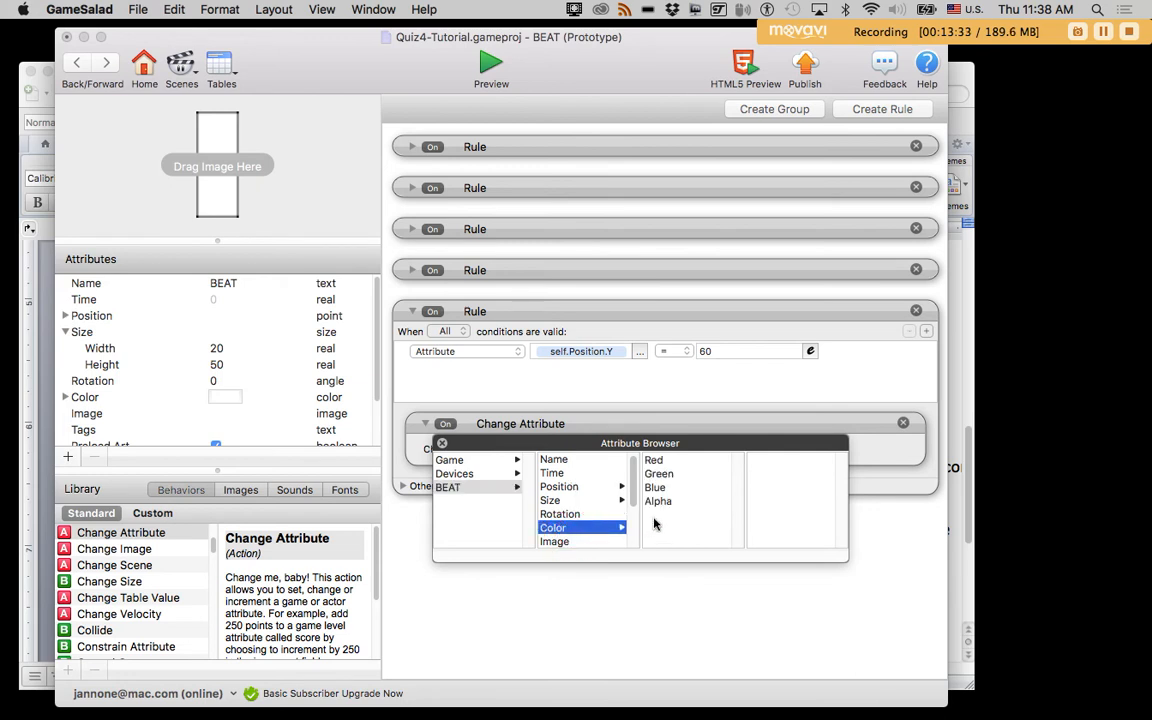
pyautogui.click(660, 460)
pyautogui.click(735, 451)
pyautogui.write('0')
pyautogui.click(657, 532)
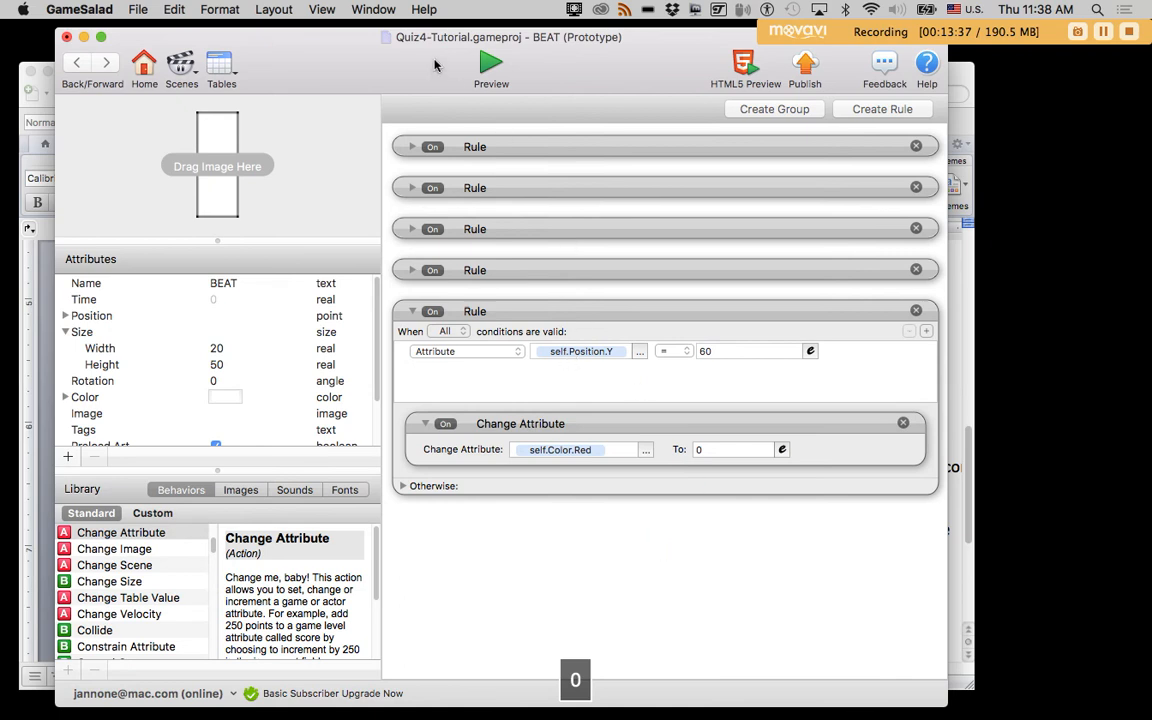
pyautogui.click(491, 63)
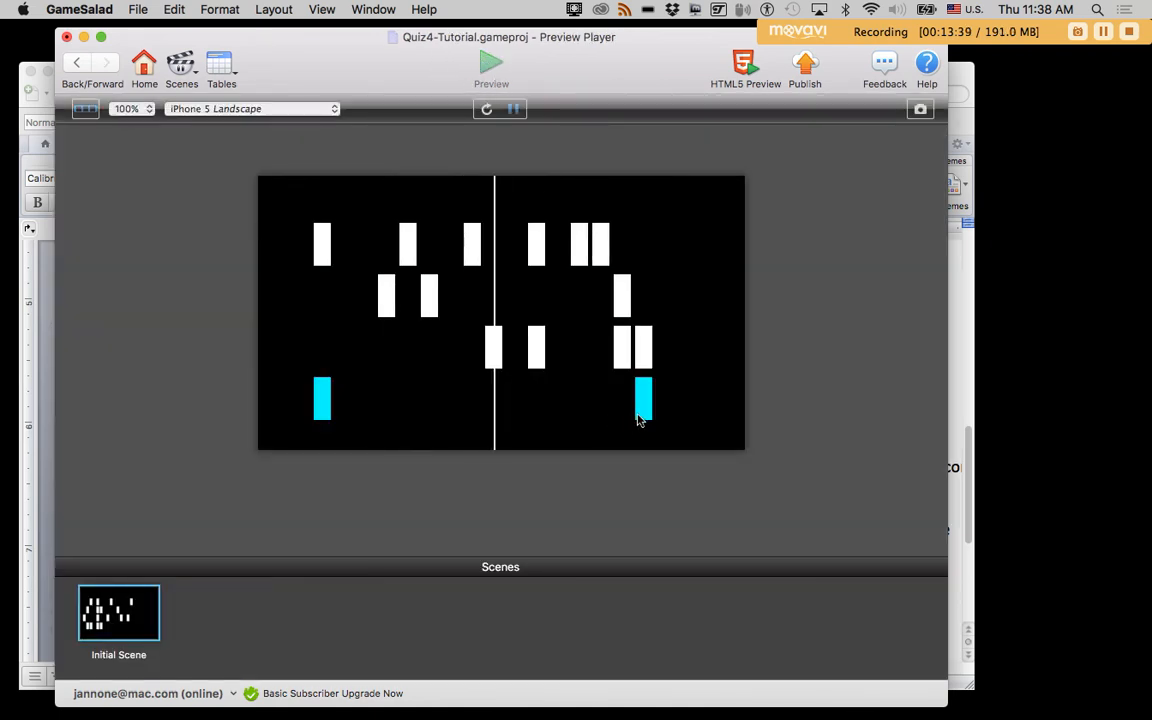
pyautogui.click(77, 63)
# - Duplicate the color rule and set the copy's self.Position.Y condition to 120
pyautogui.click(494, 312)
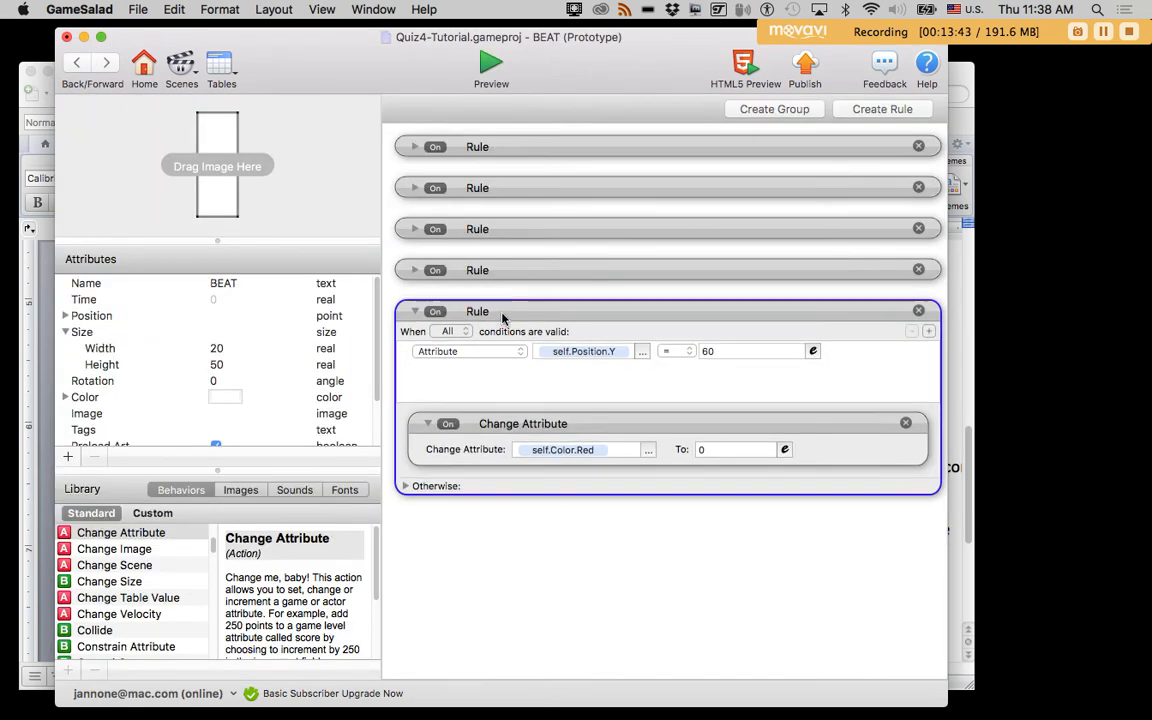
pyautogui.press('super+c')
pyautogui.press('super+v')
pyautogui.scroll(-3, 594, 491)
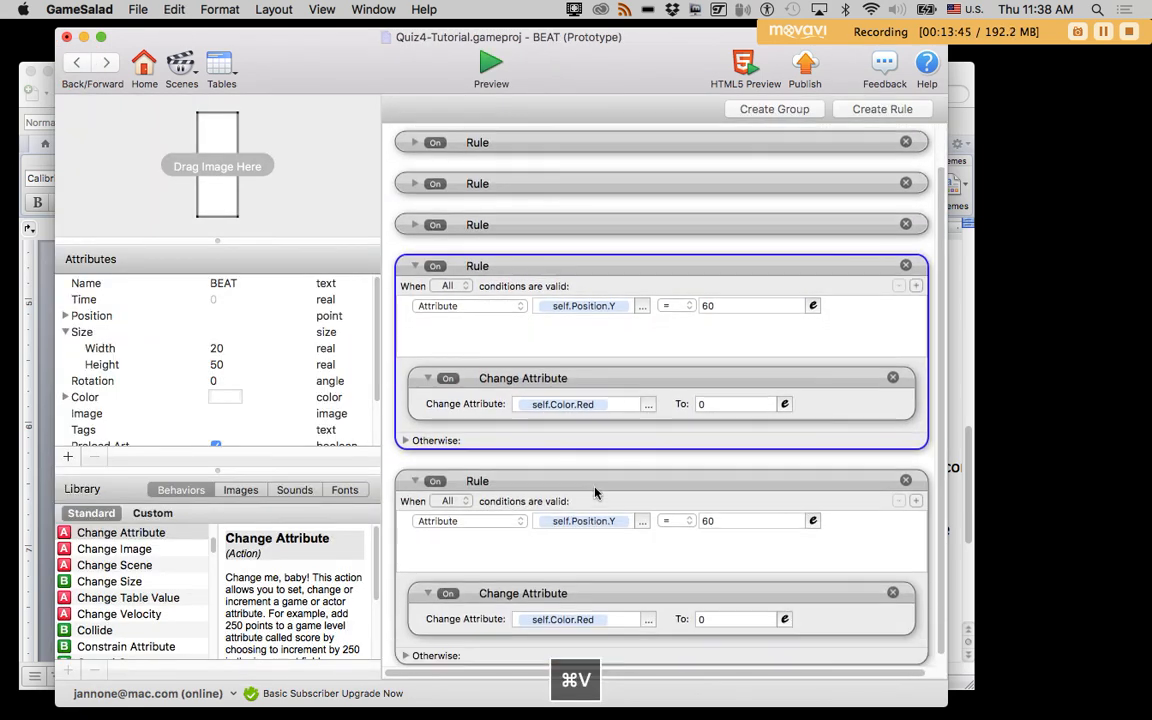
pyautogui.click(713, 512)
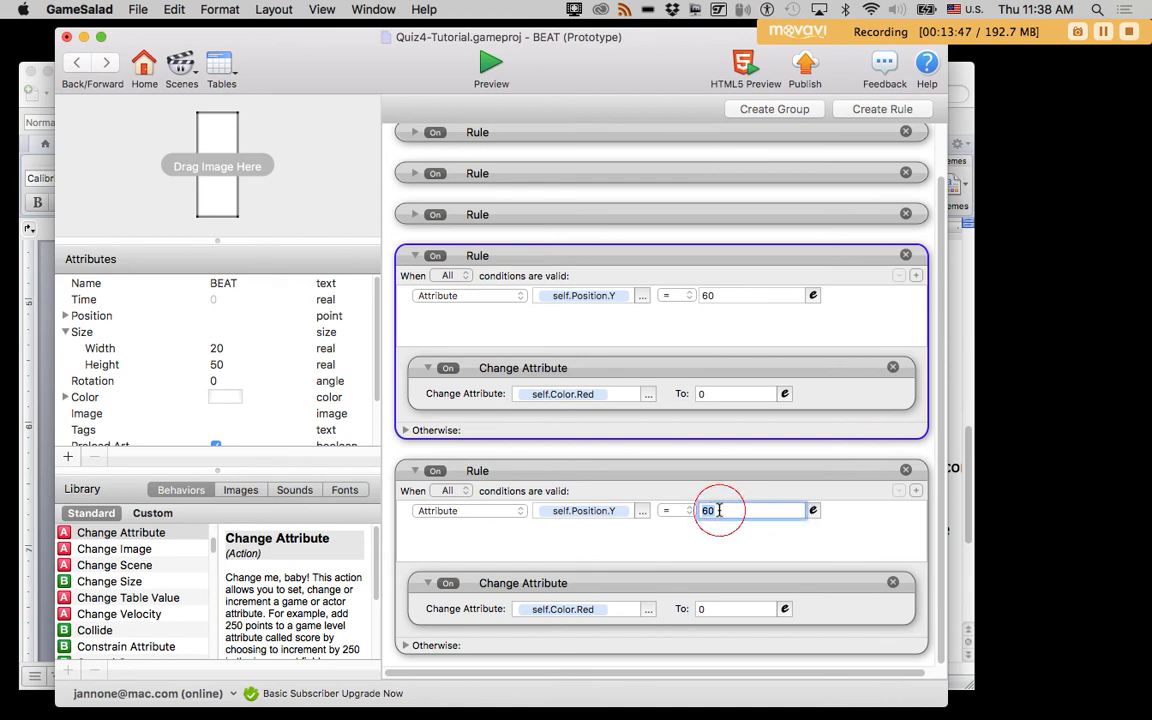
pyautogui.write('120')
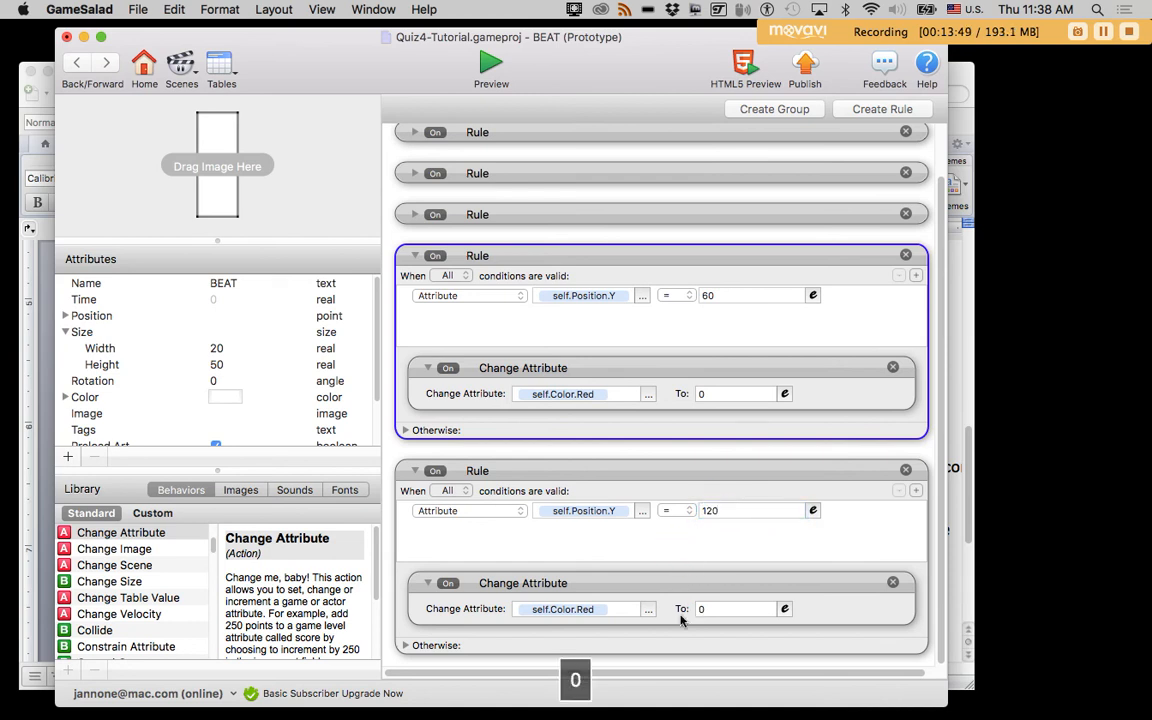
# - Change the attribute set by the copied rule to self.Color.Green and preview the scene
pyautogui.click(647, 609)
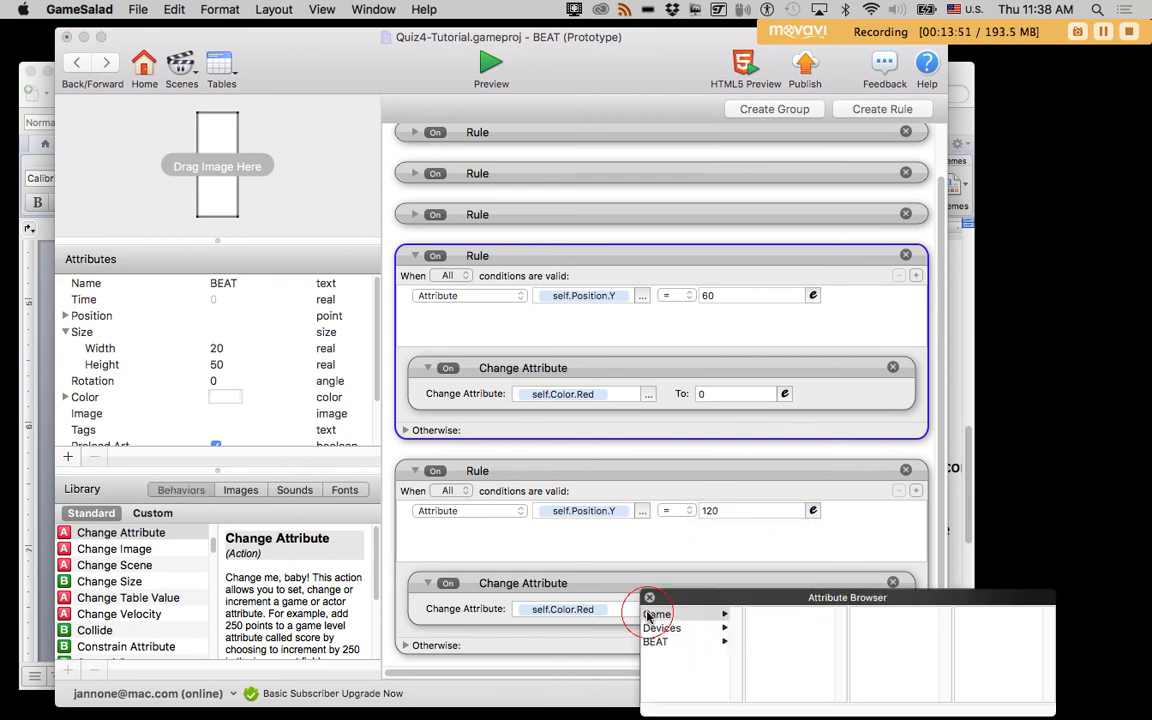
pyautogui.click(674, 642)
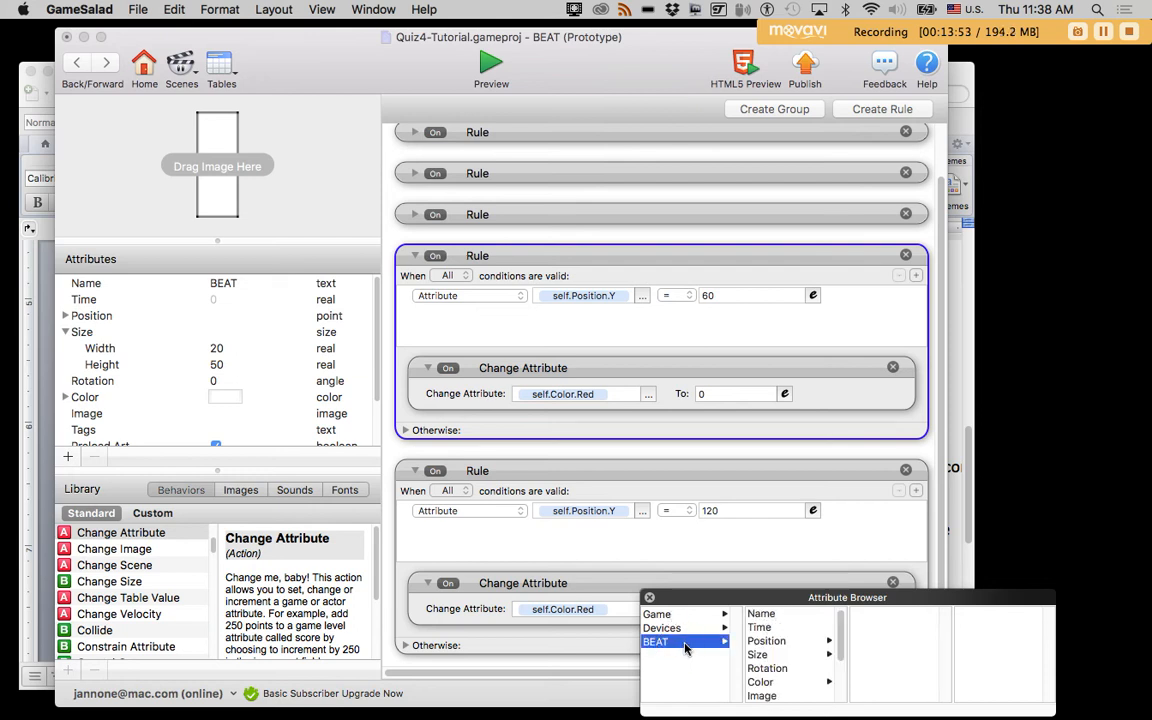
pyautogui.click(762, 681)
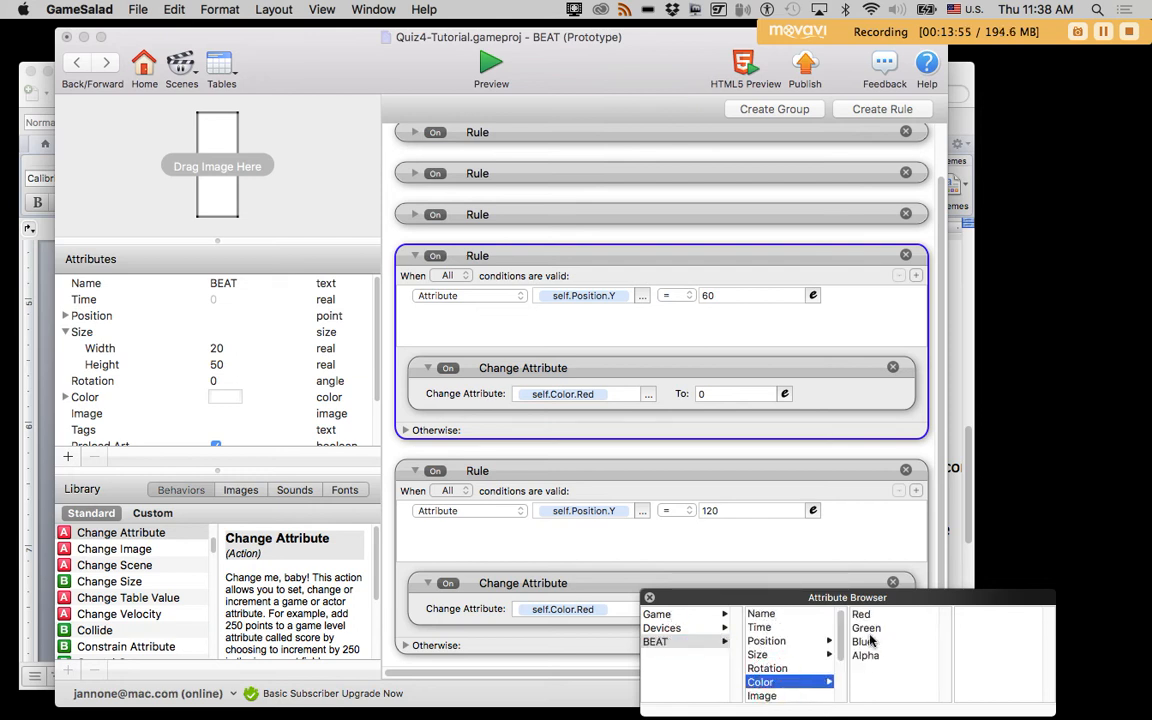
pyautogui.doubleClick(866, 623)
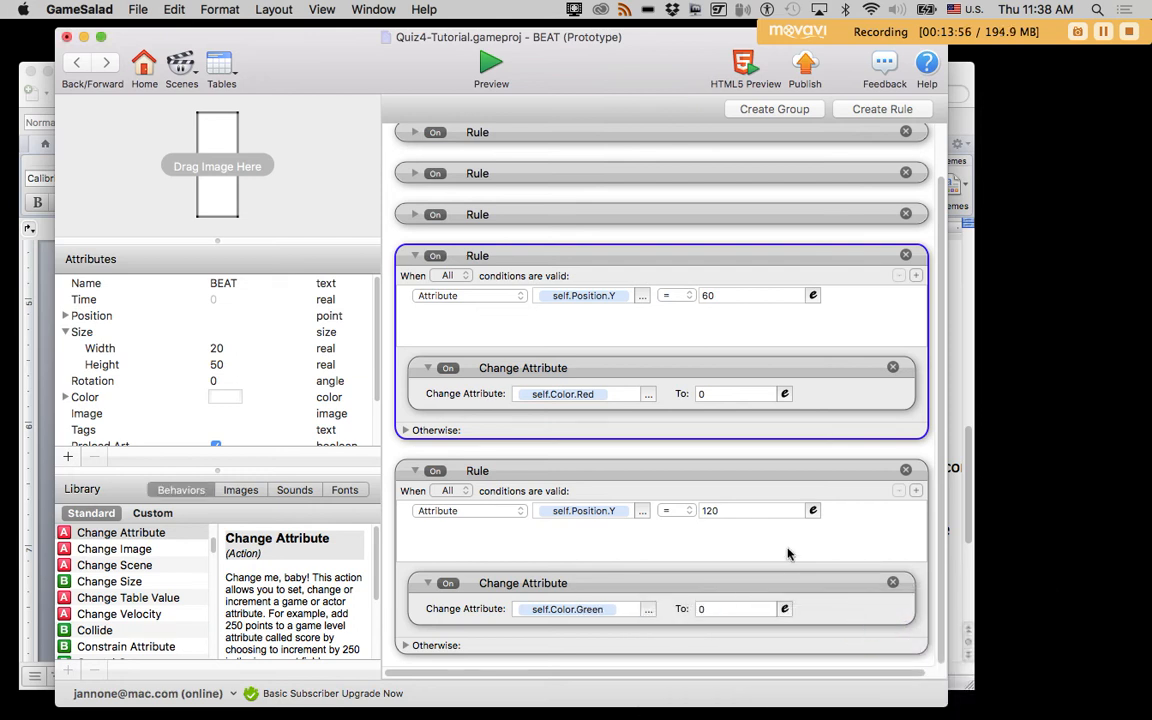
pyautogui.click(490, 68)
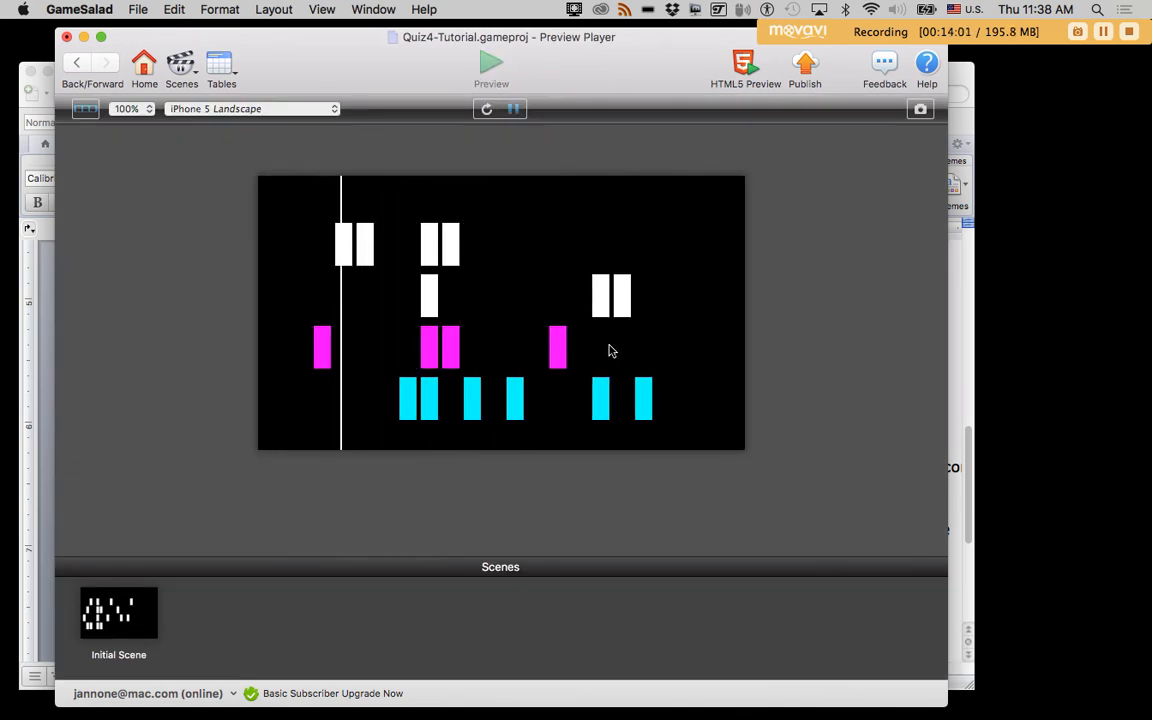
pyautogui.click(76, 62)
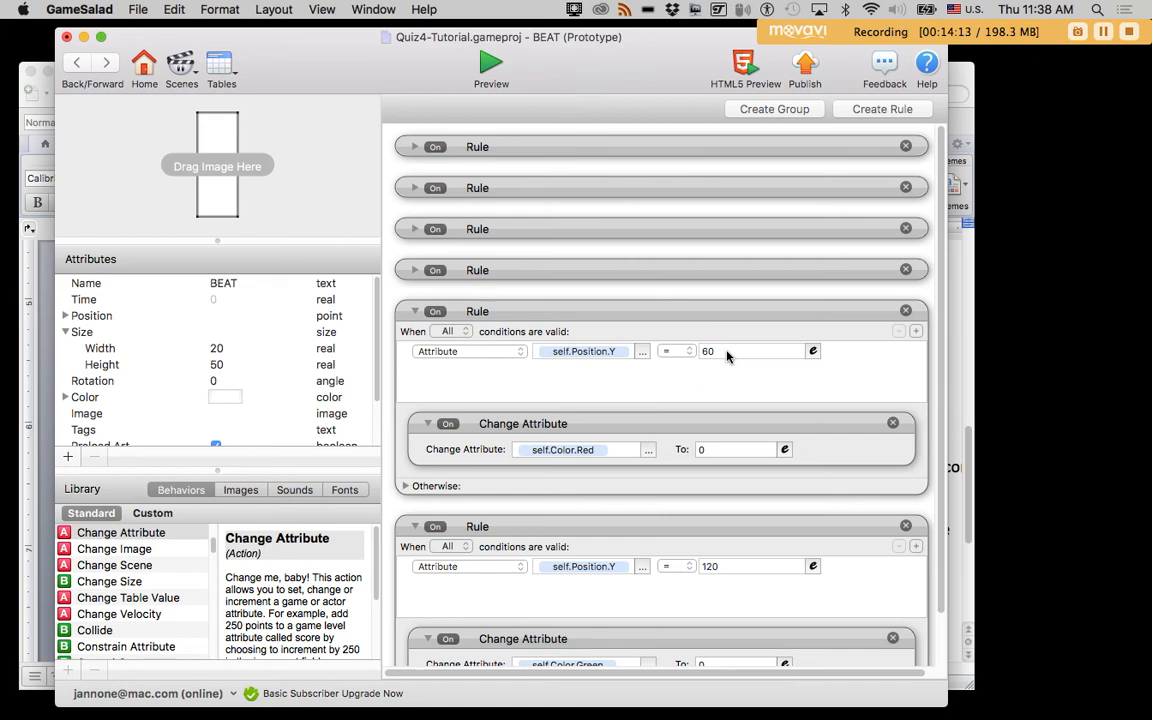
# - Delete both color rules from the BEAT actor
pyautogui.click(610, 313)
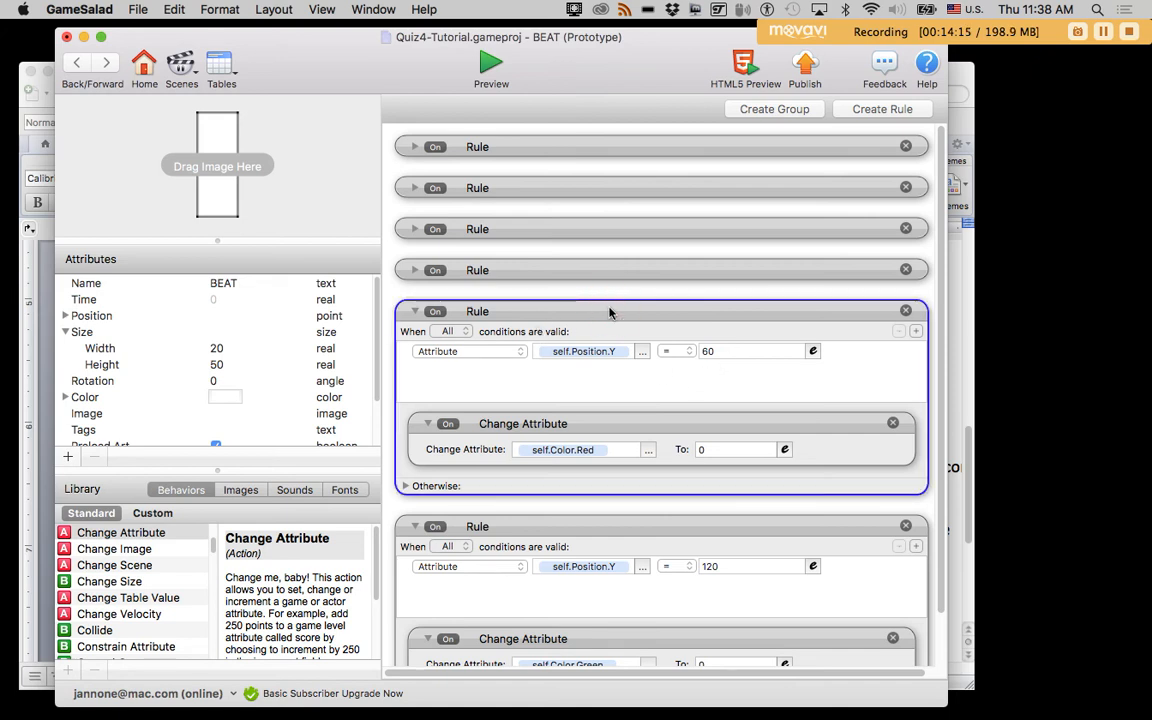
pyautogui.press('BackSpace')
pyautogui.click(546, 313)
pyautogui.press('BackSpace')
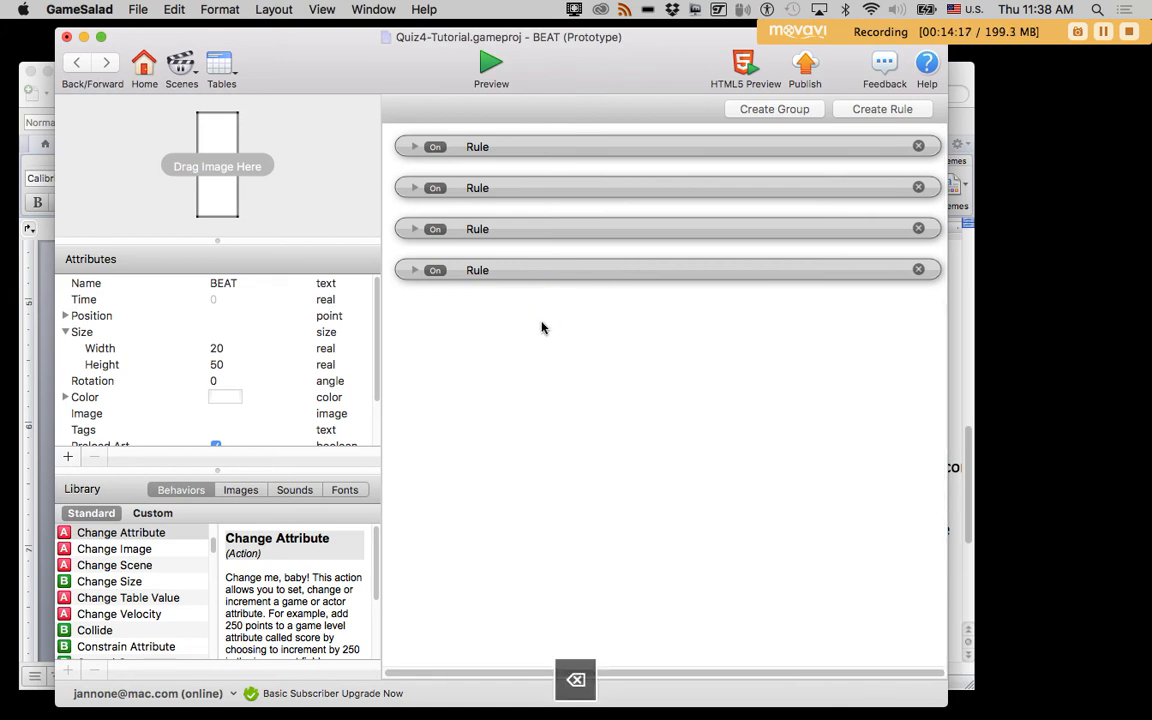
# - Add a standalone Change Attribute behavior below the four sound rules and target self.Color.Red
pyautogui.moveTo(100, 532); pyautogui.dragTo(468, 386)
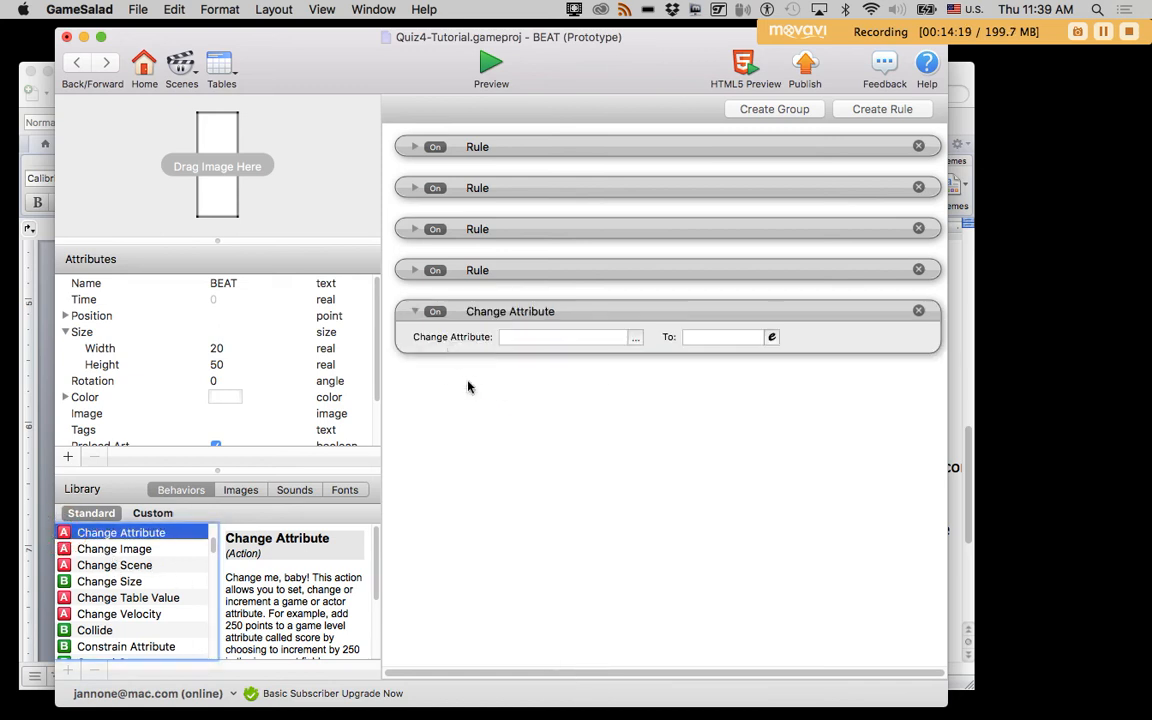
pyautogui.click(635, 340)
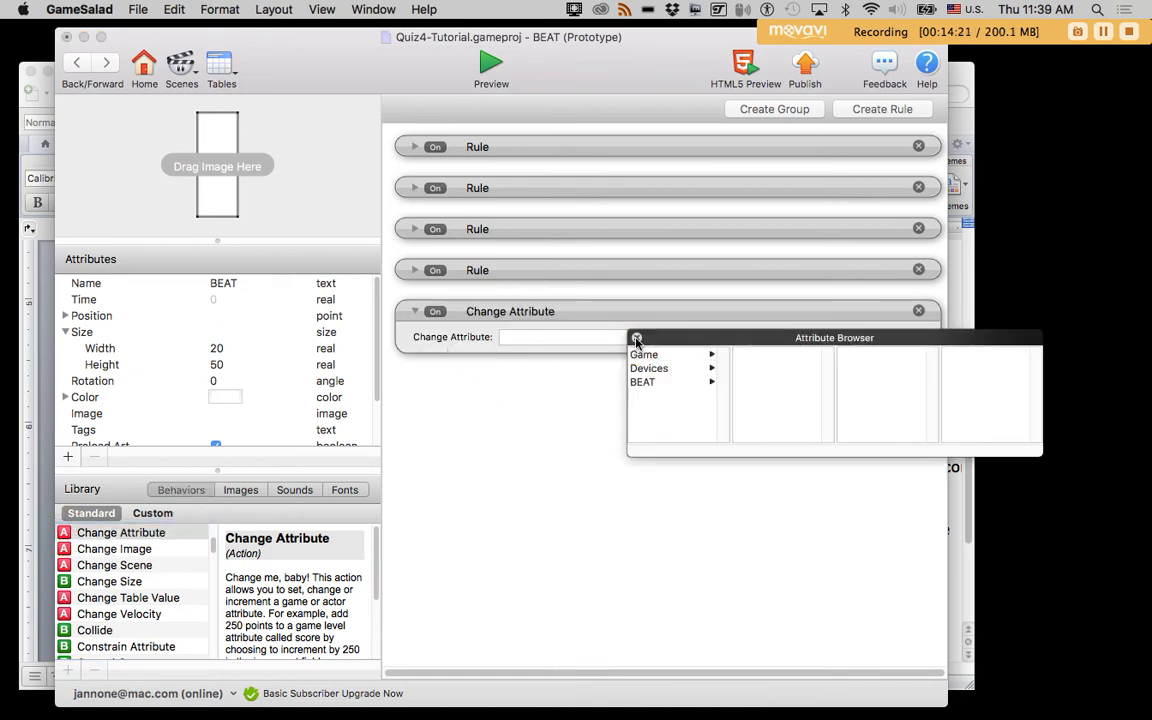
pyautogui.click(463, 418)
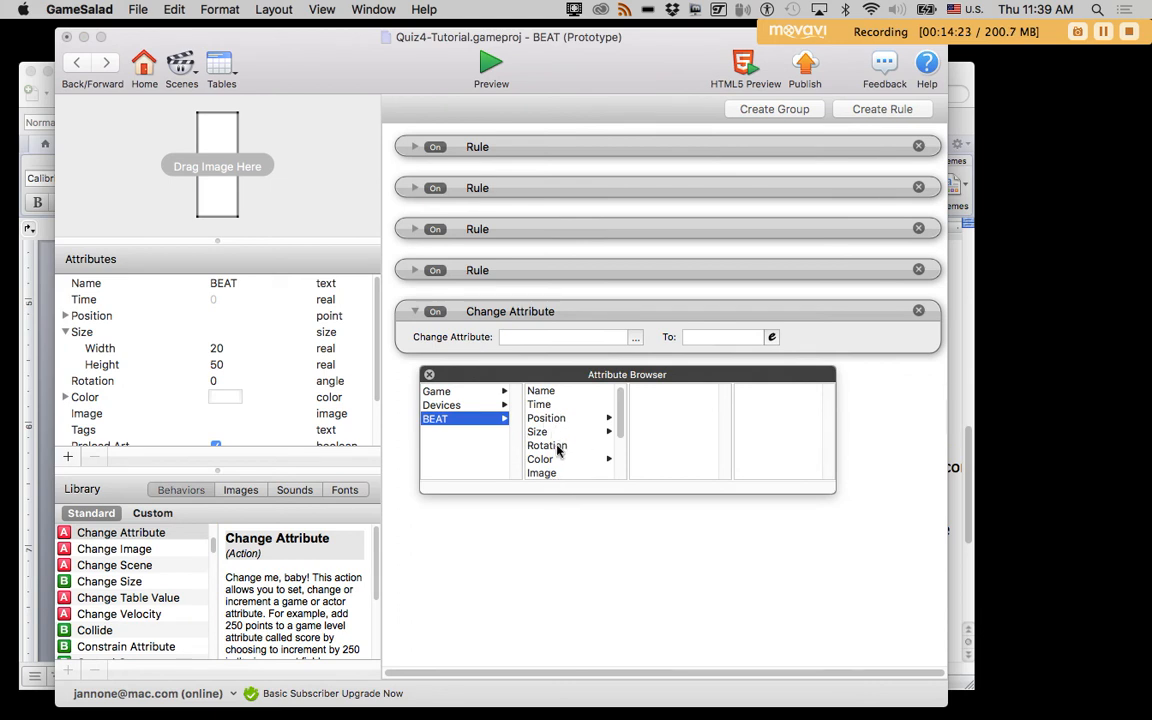
pyautogui.click(555, 459)
pyautogui.click(641, 391)
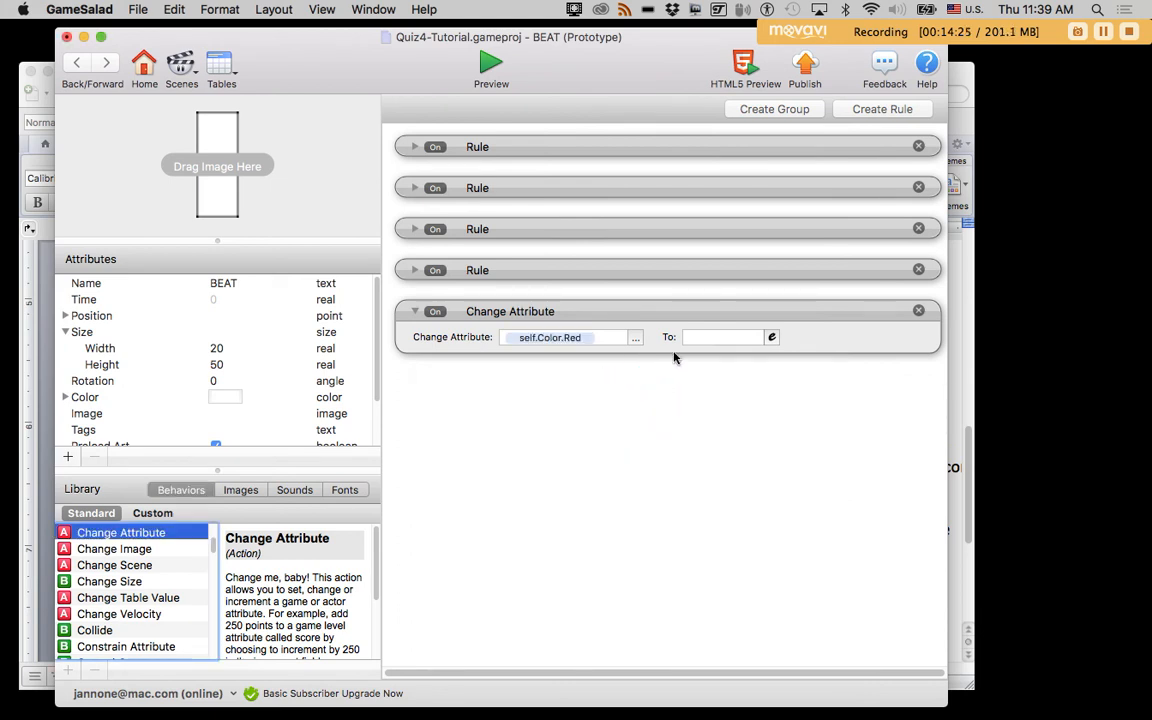
# - Set the BEAT actor's self.Color.Red change to the expression self.Position.Y/240 and preview the scene
pyautogui.click(771, 337)
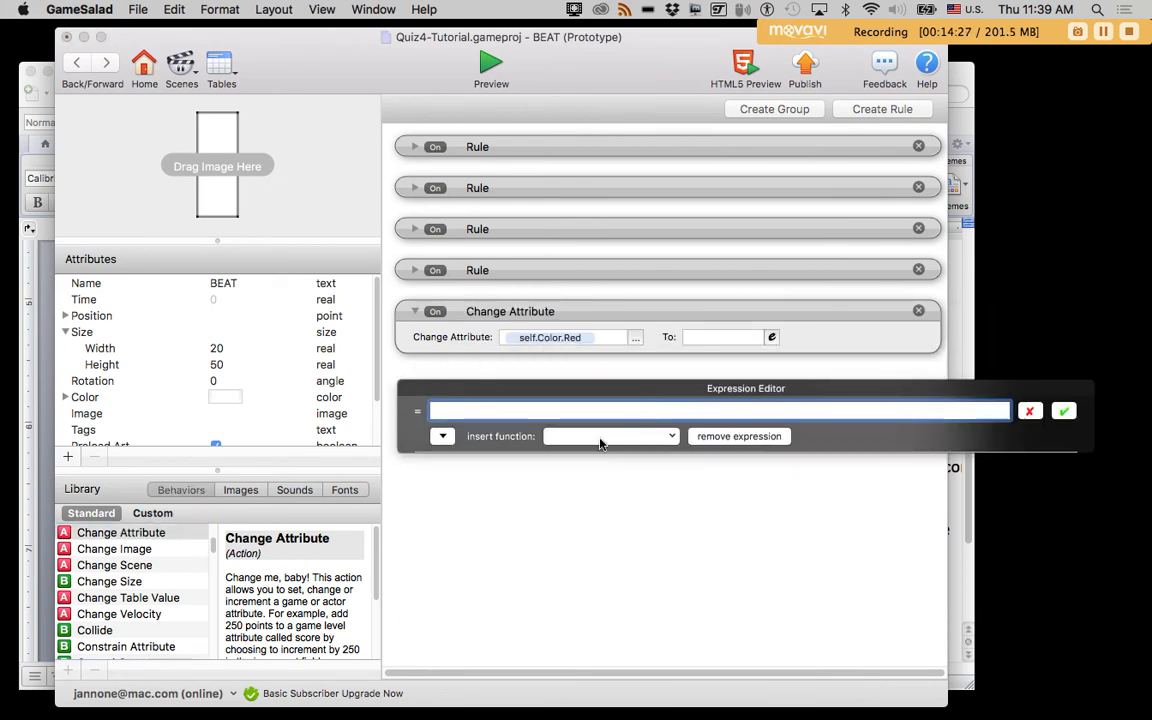
pyautogui.click(443, 437)
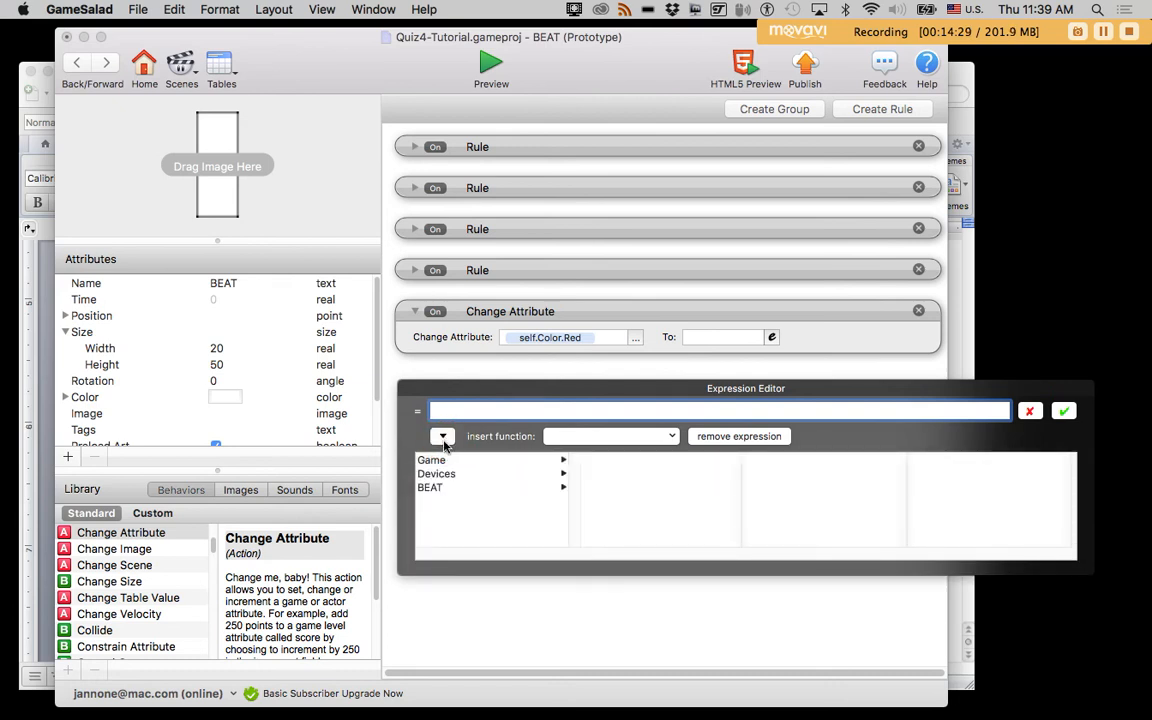
pyautogui.click(455, 488)
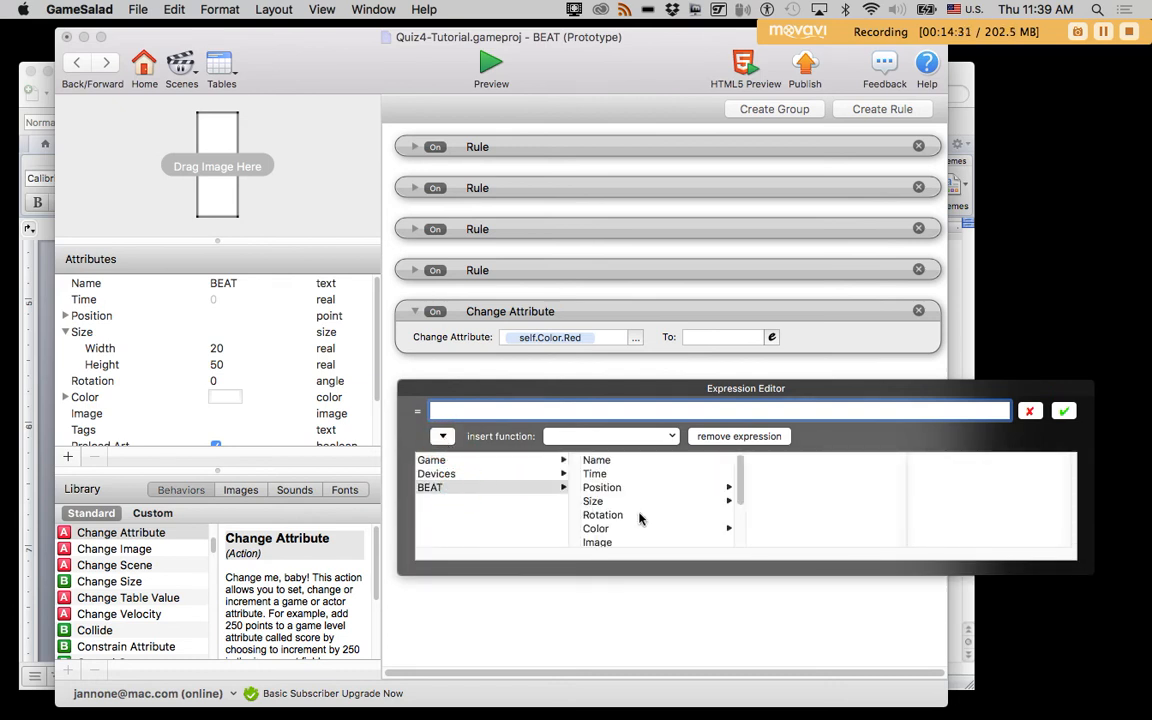
pyautogui.click(615, 488)
pyautogui.click(765, 476)
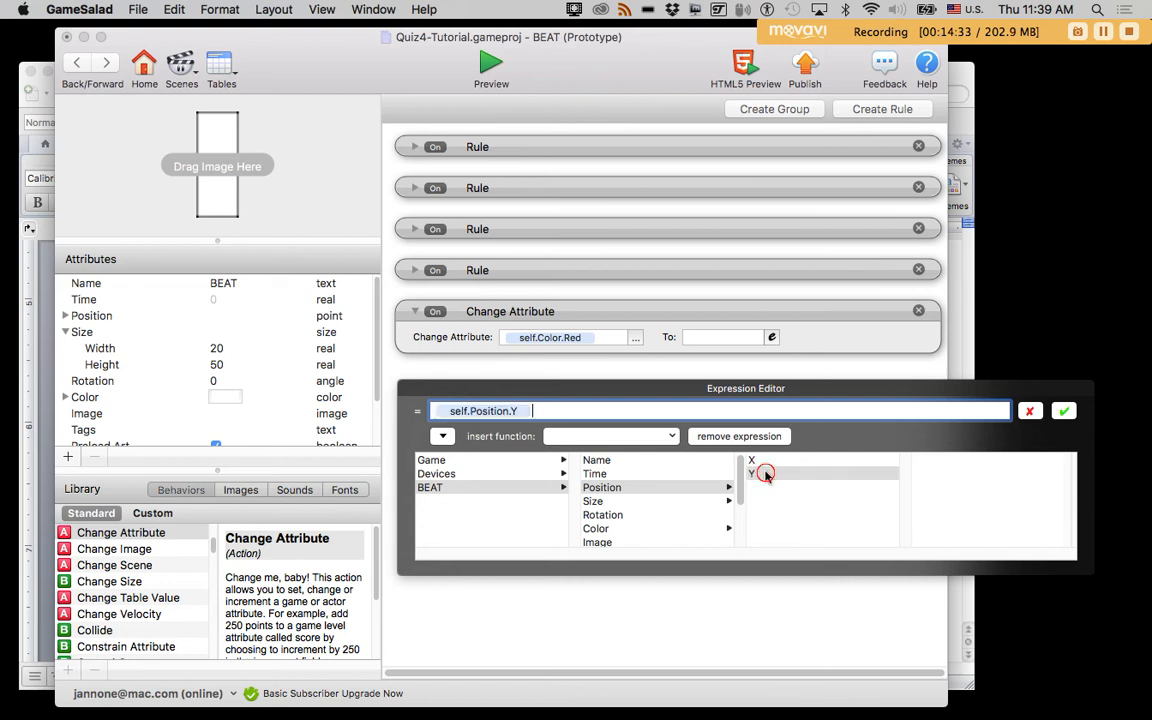
pyautogui.write('/')
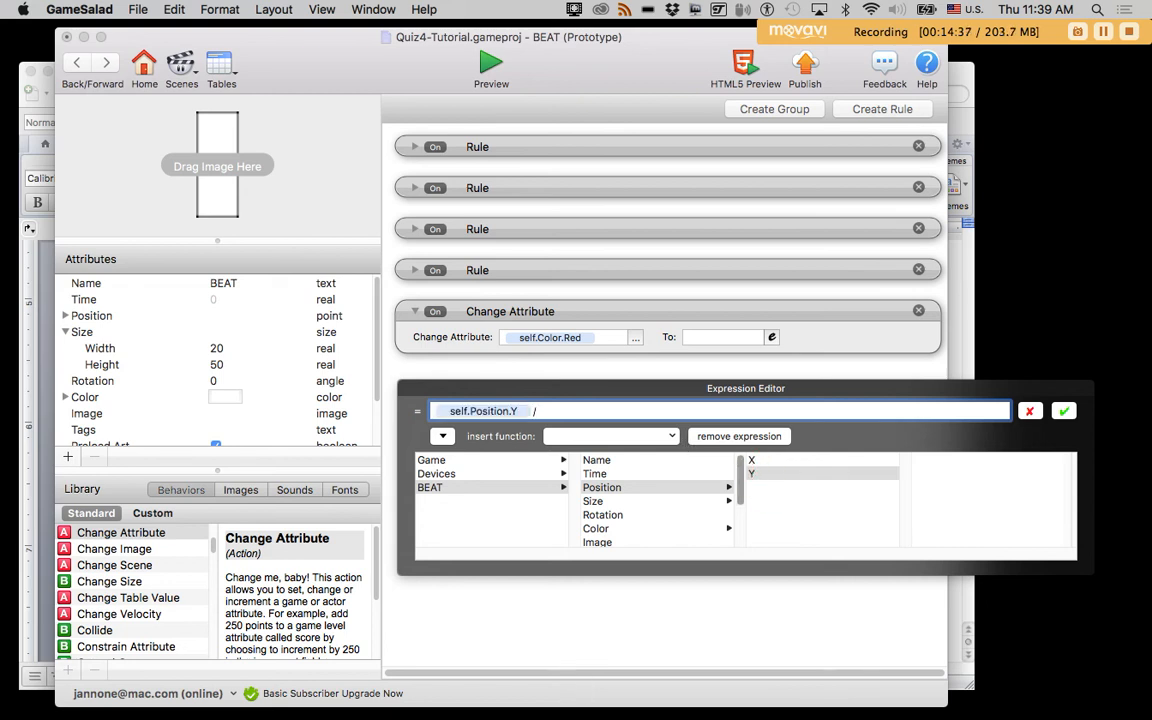
pyautogui.write('240')
pyautogui.moveTo(615, 388); pyautogui.dragTo(567, 355)
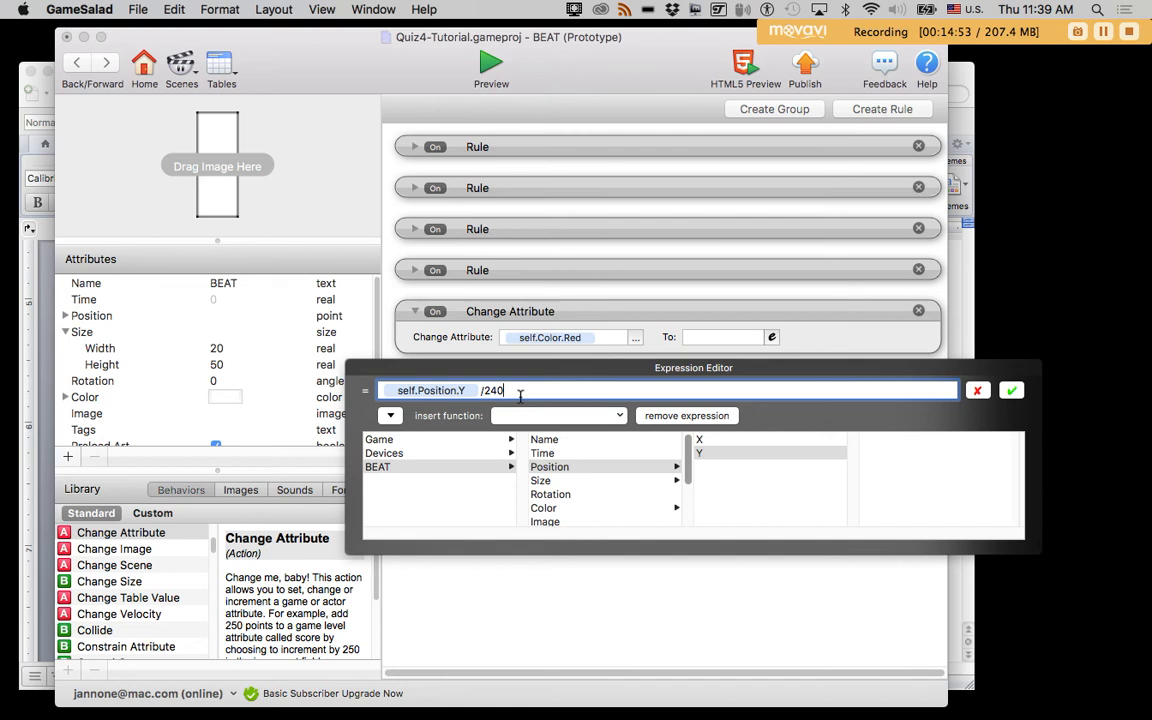
pyautogui.click(1011, 390)
pyautogui.click(488, 66)
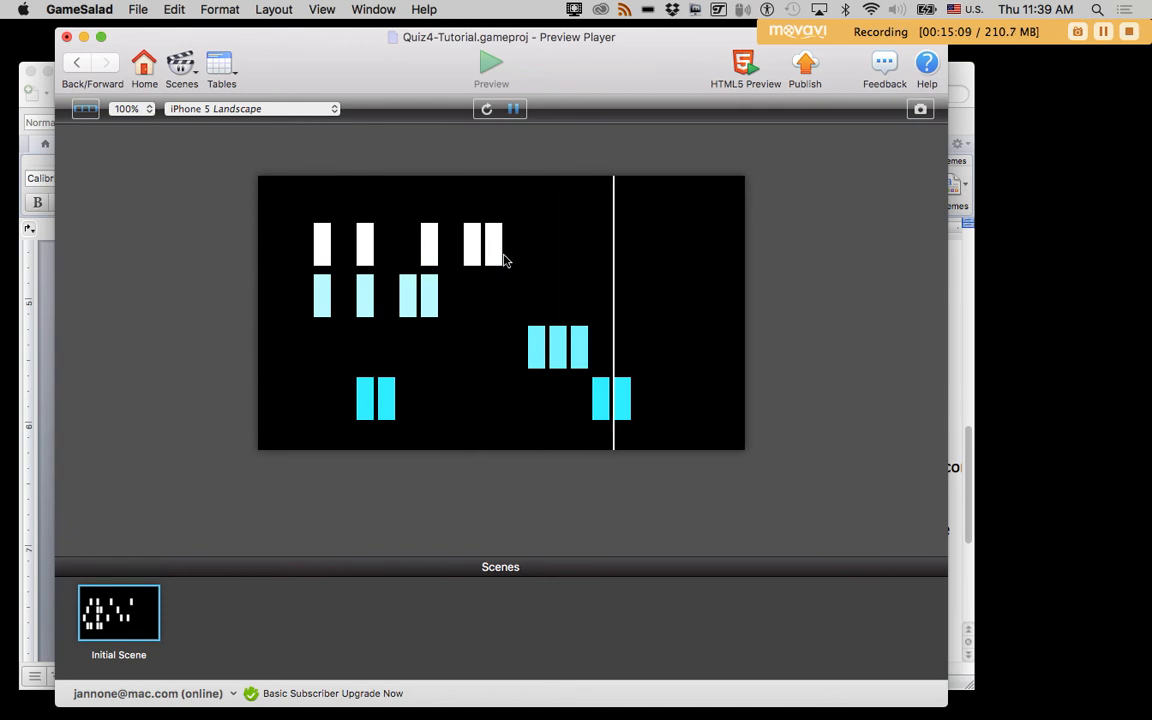
# - Duplicate the color Change Attribute behavior in the BEAT actor and target the copy at self.Color.Blue
pyautogui.click(80, 62)
pyautogui.click(540, 311)
pyautogui.press('super+c')
pyautogui.press('super+v')
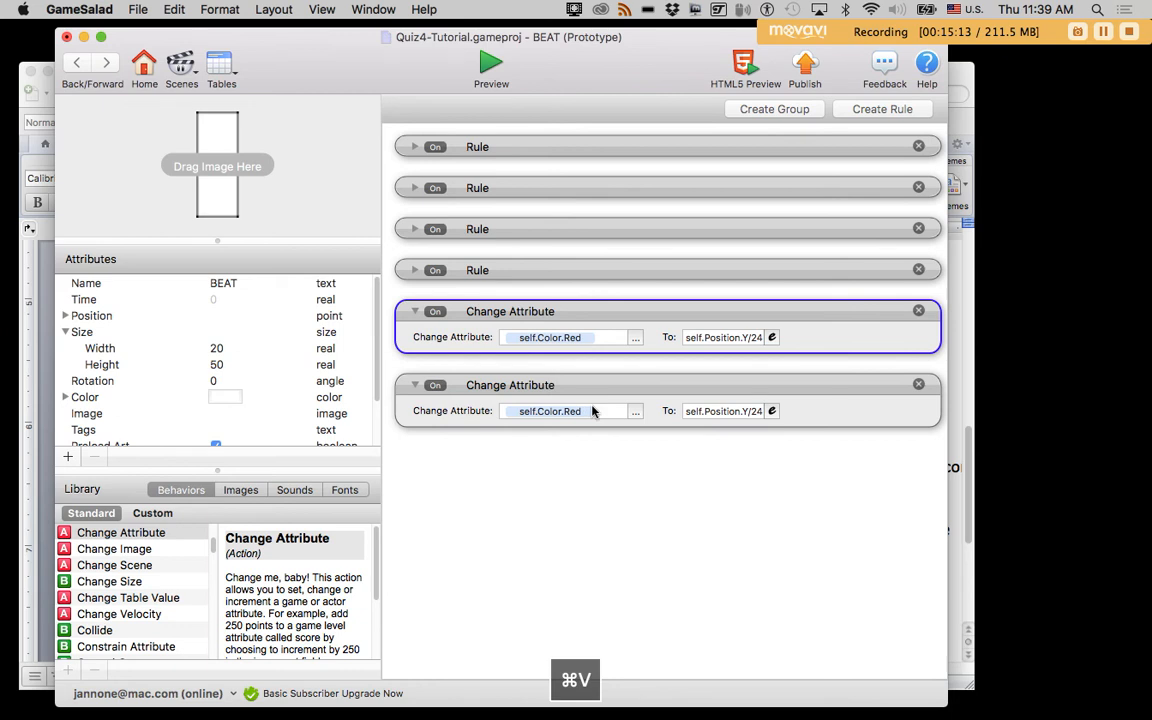
pyautogui.click(636, 414)
pyautogui.moveTo(682, 411); pyautogui.dragTo(486, 459)
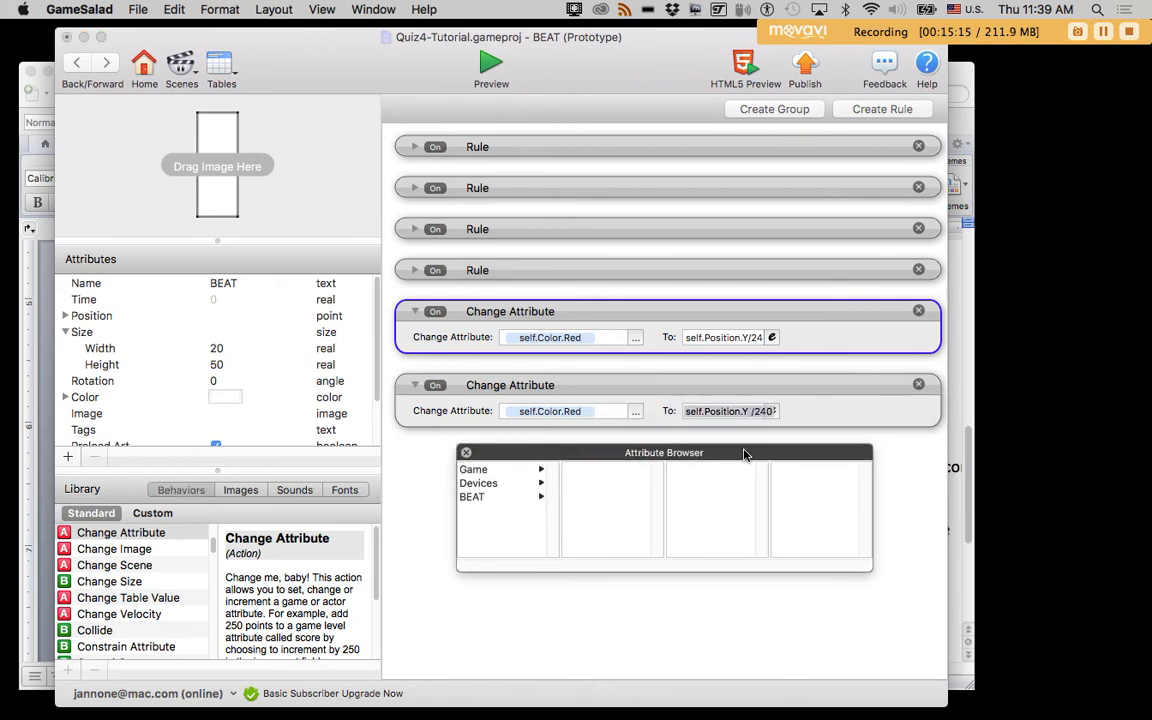
pyautogui.click(493, 497)
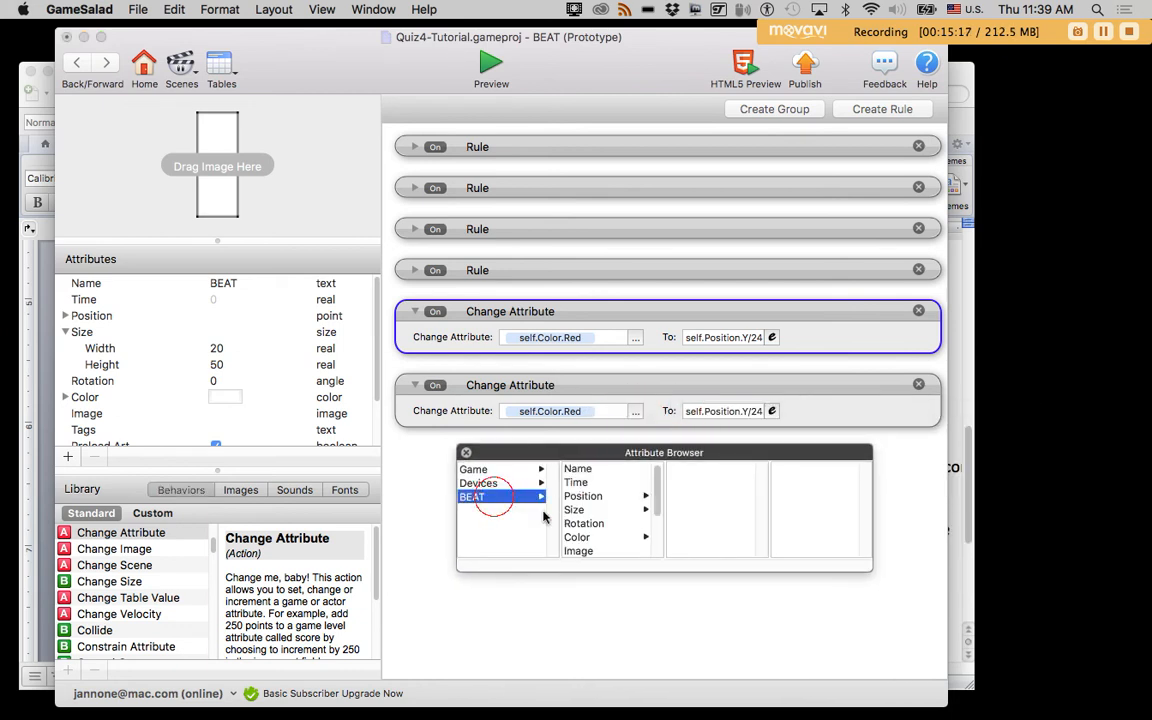
pyautogui.click(600, 537)
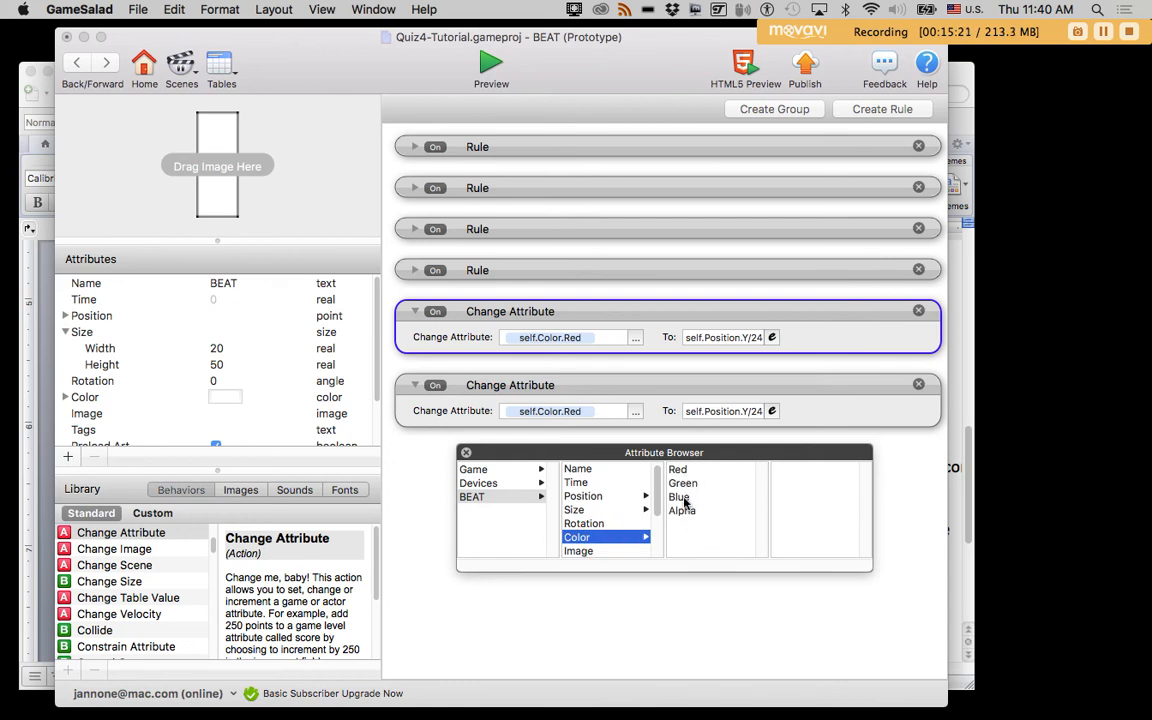
pyautogui.click(681, 497)
# - Change the self.Color.Blue expression to 1-self.Position.Y/240, preview the scene and pause playback
pyautogui.click(700, 412)
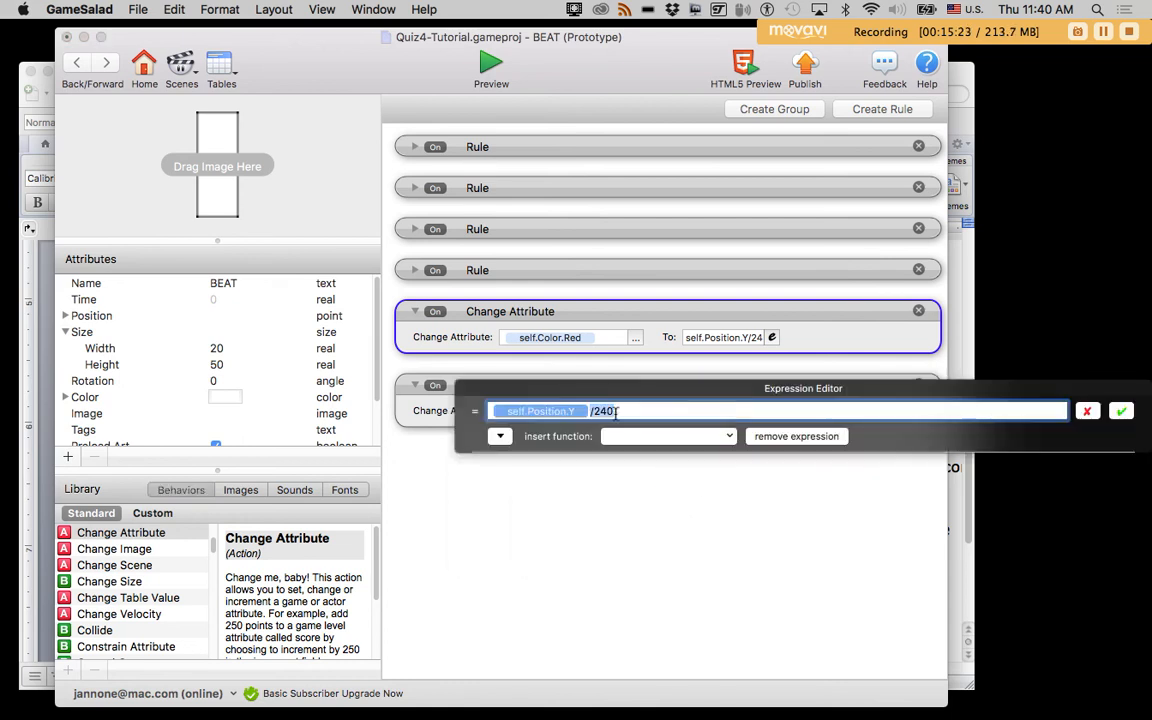
pyautogui.click(492, 411)
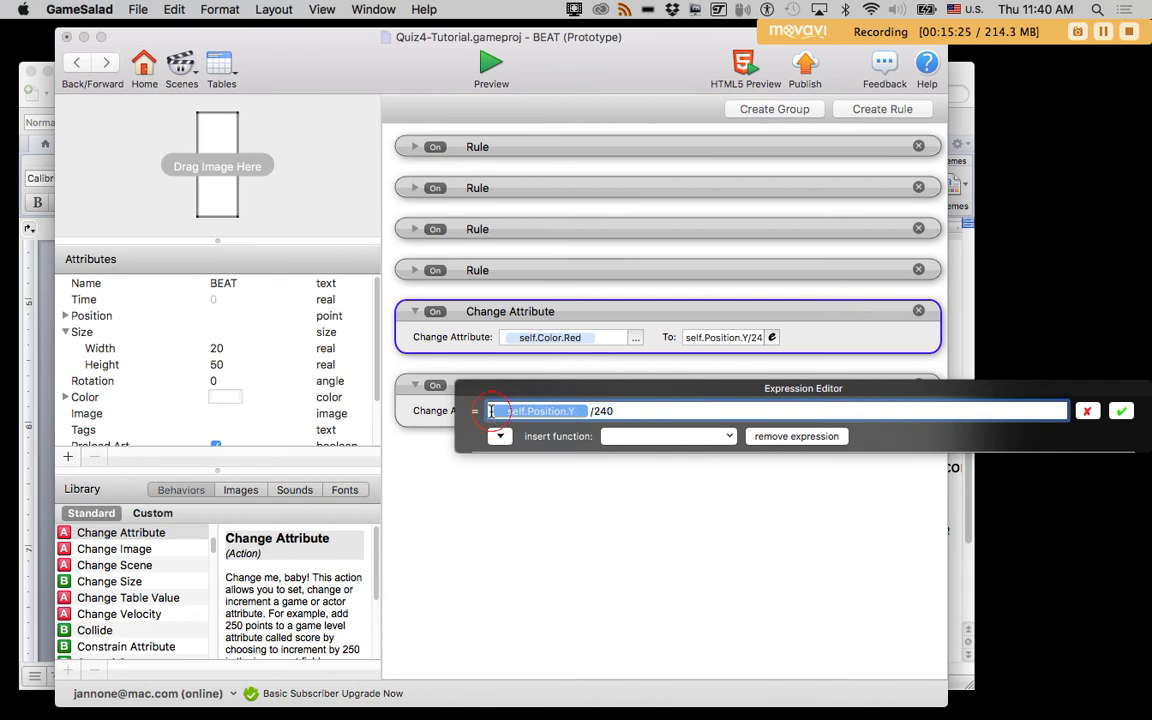
pyautogui.click(640, 411)
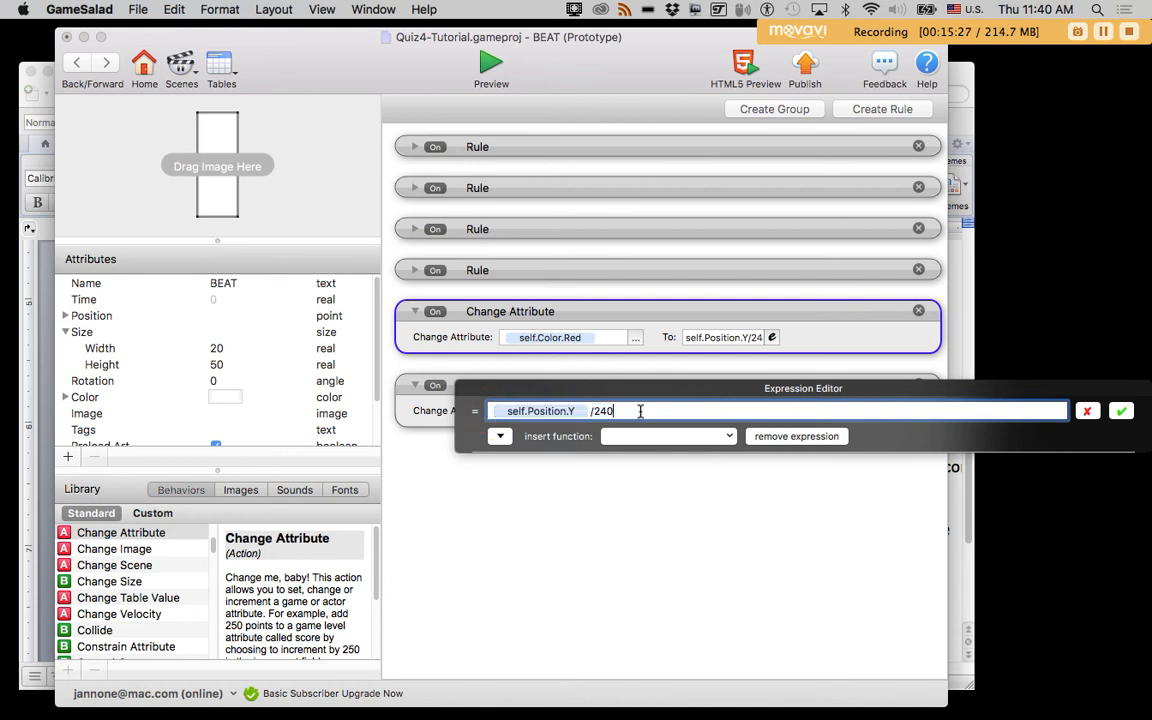
pyautogui.press('Left')
pyautogui.press('Left')
pyautogui.write('1-')
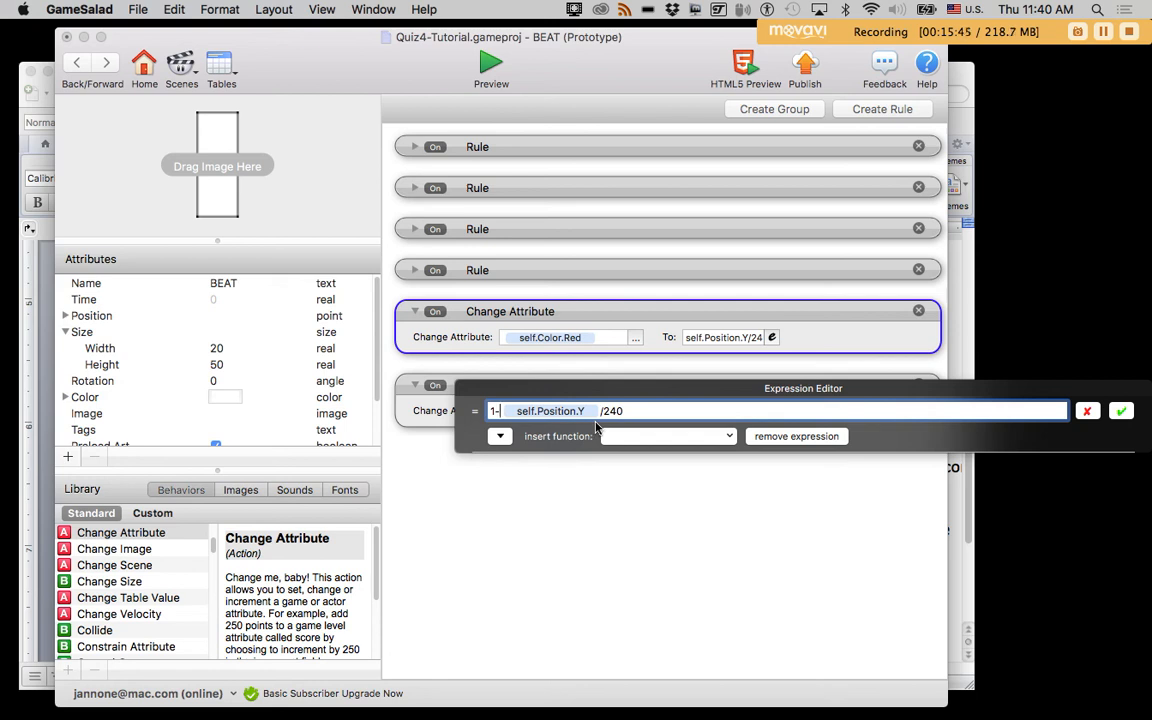
pyautogui.moveTo(593, 398); pyautogui.dragTo(511, 442)
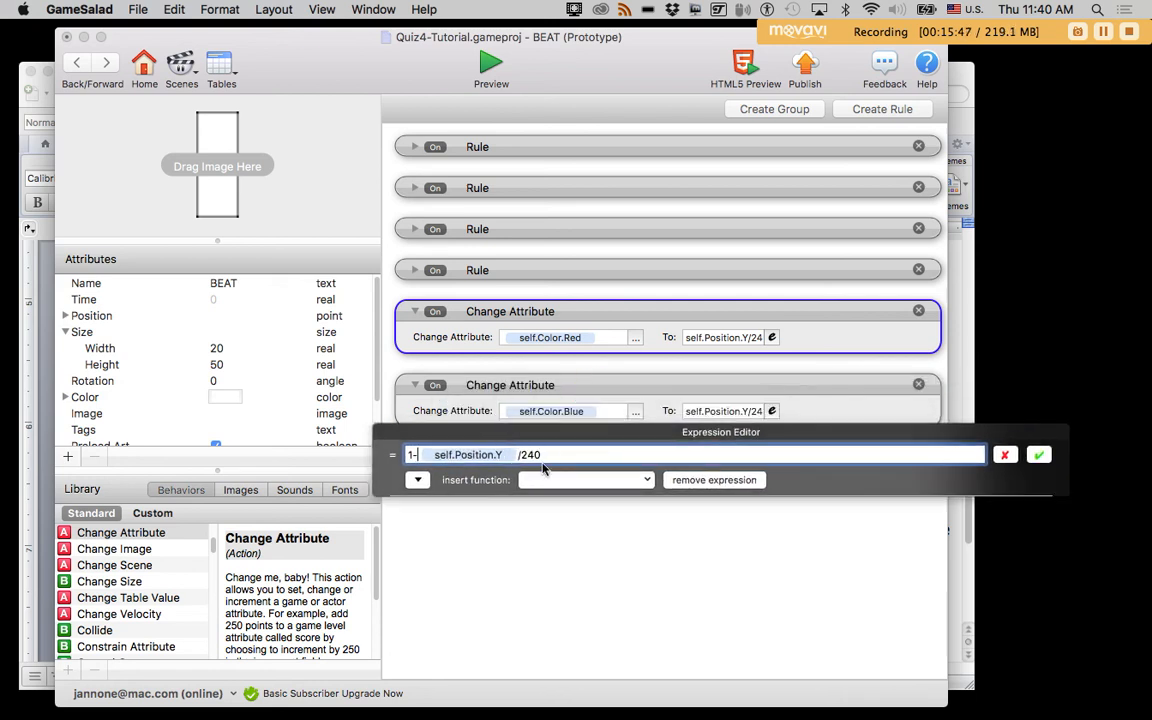
pyautogui.click(1039, 455)
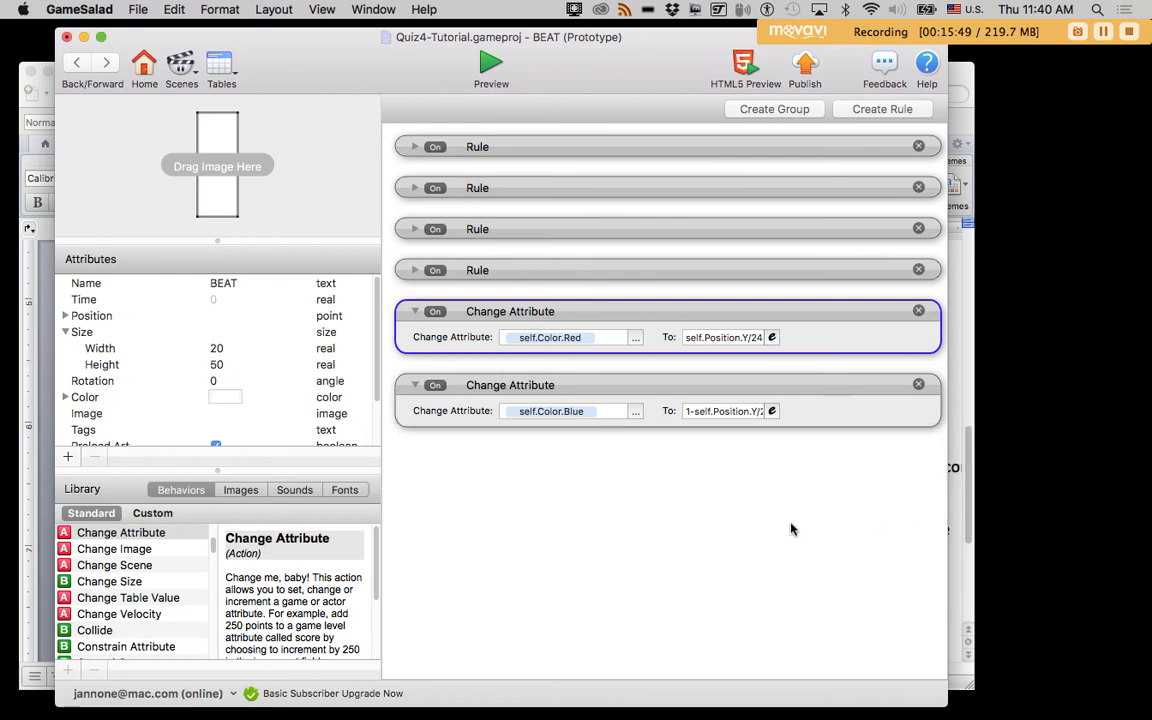
pyautogui.click(490, 62)
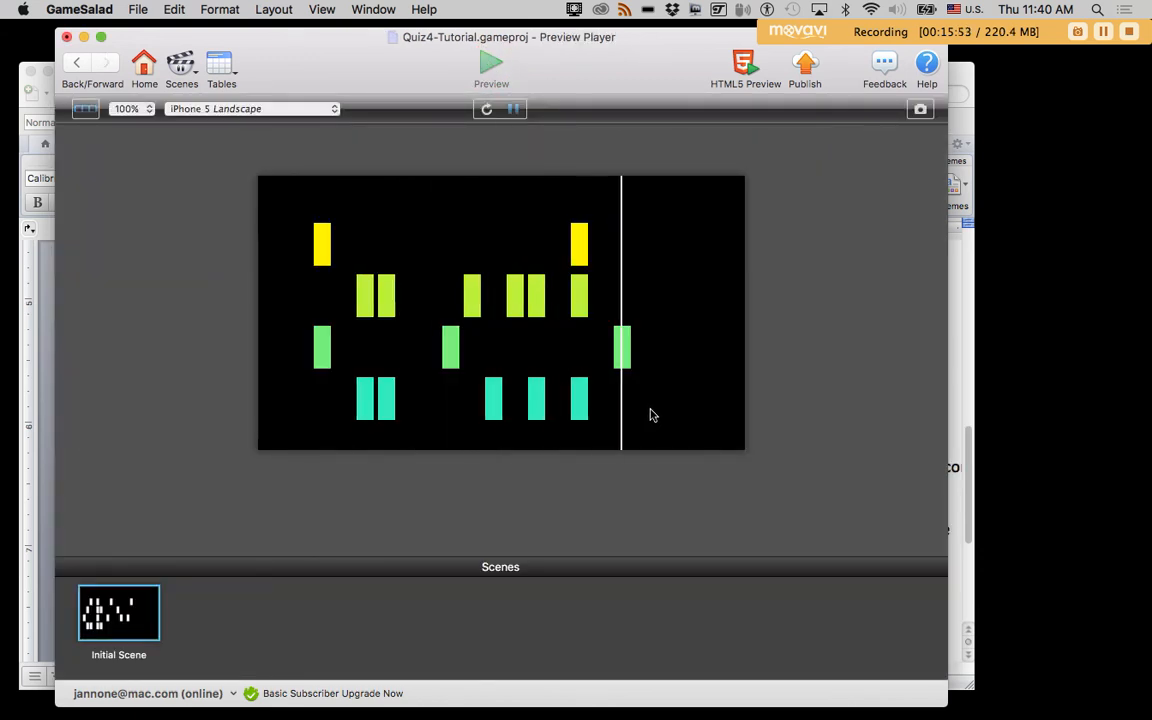
pyautogui.click(512, 109)
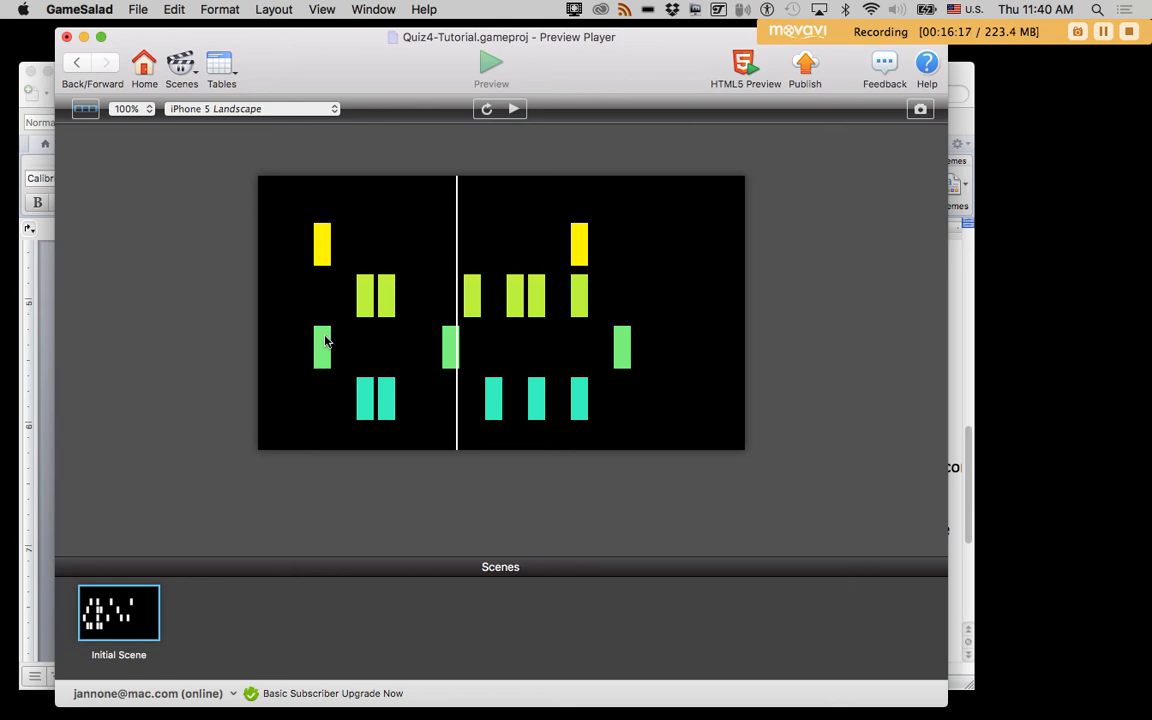
# - Check the X-position expression in GF's Spawn Actor and set the PLAYHEAD rule's self.Position.X change to 75
pyautogui.click(77, 66)
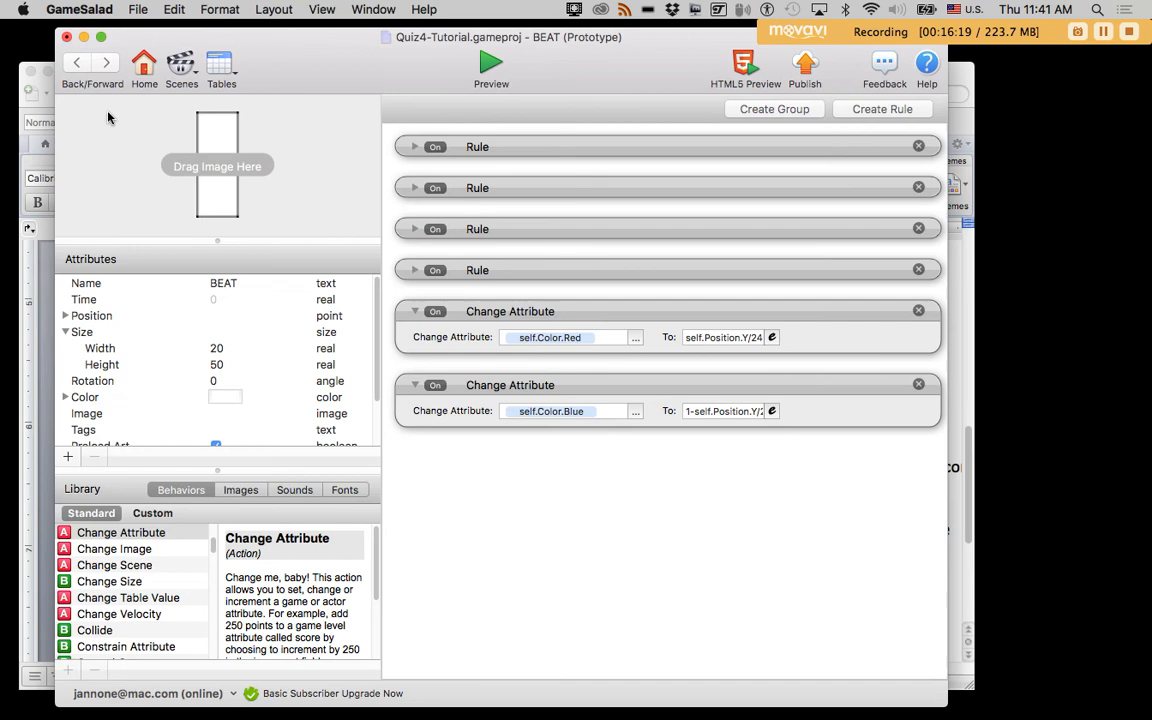
pyautogui.click(76, 64)
pyautogui.doubleClick(113, 174)
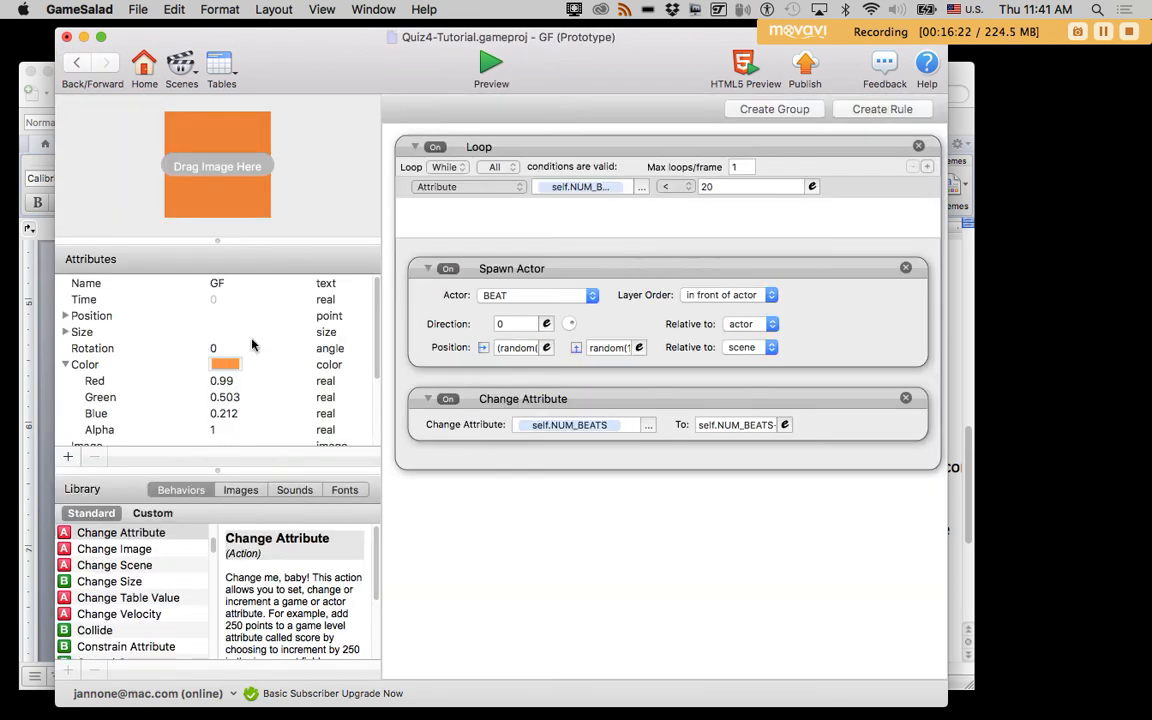
pyautogui.click(510, 347)
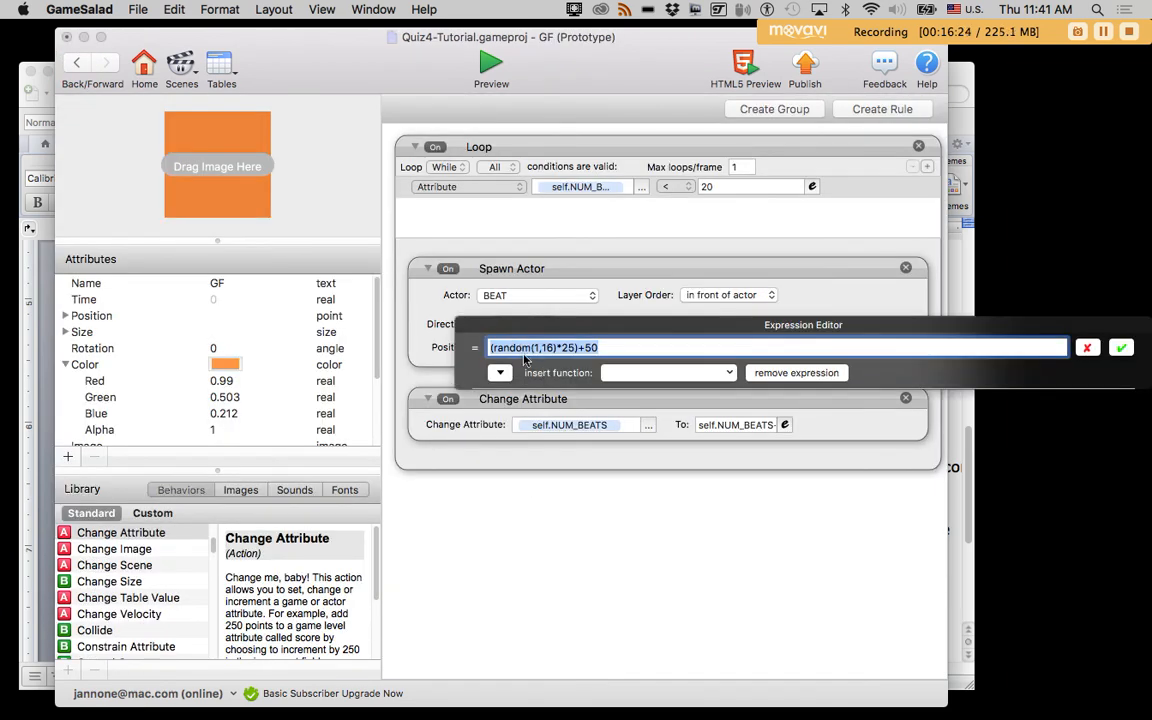
pyautogui.click(1121, 347)
pyautogui.click(83, 63)
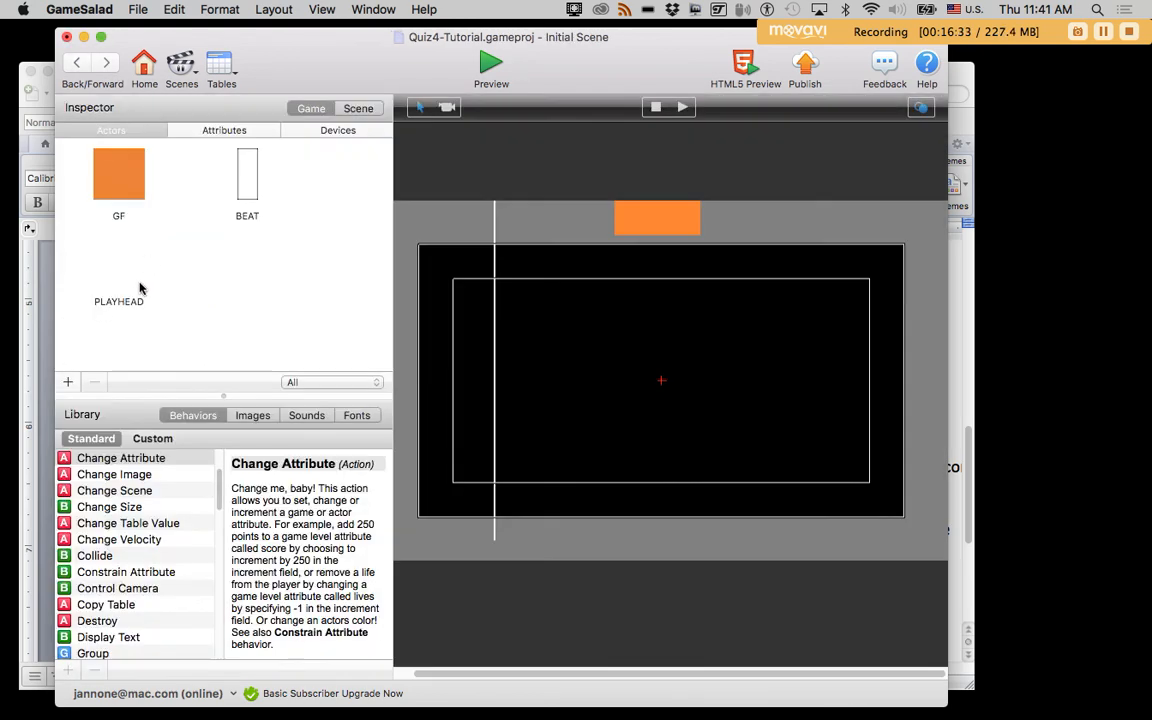
pyautogui.doubleClick(230, 165)
pyautogui.click(85, 67)
pyautogui.doubleClick(103, 248)
pyautogui.click(711, 383)
pyautogui.write('75')
pyautogui.click(712, 466)
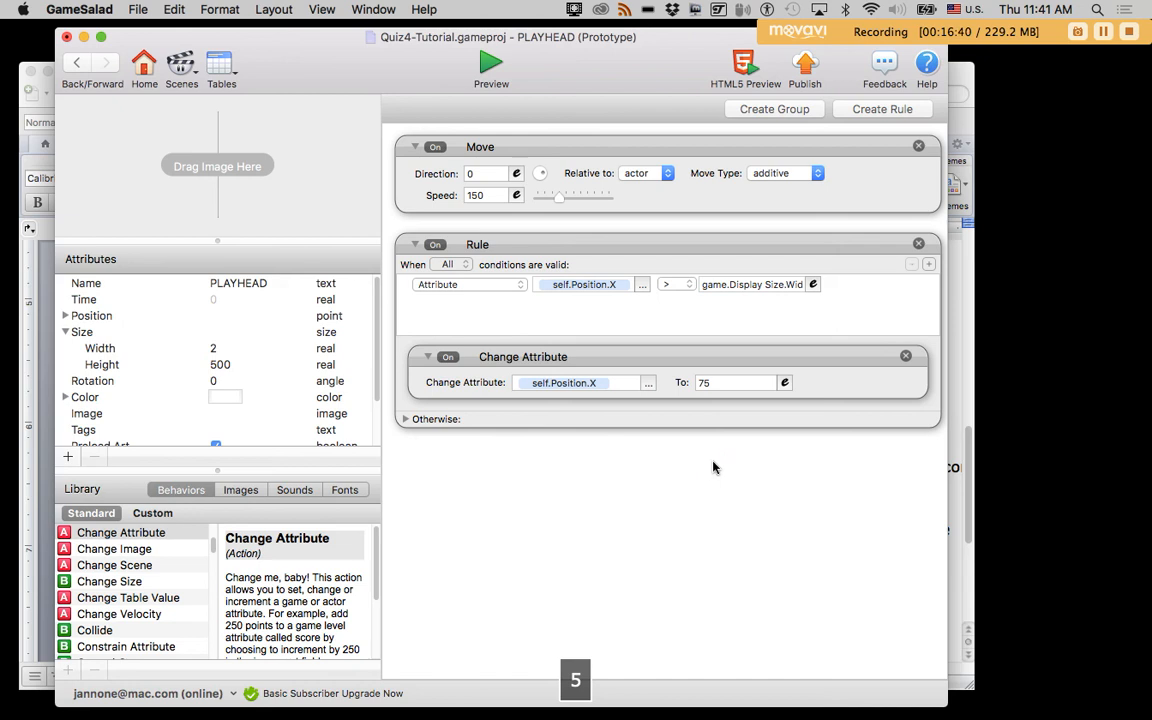
# - Reopen the Spawn Actor X-position expression in GF and examine its random range, multiplier and offset
pyautogui.click(75, 65)
pyautogui.click(116, 167)
pyautogui.doubleClick(110, 172)
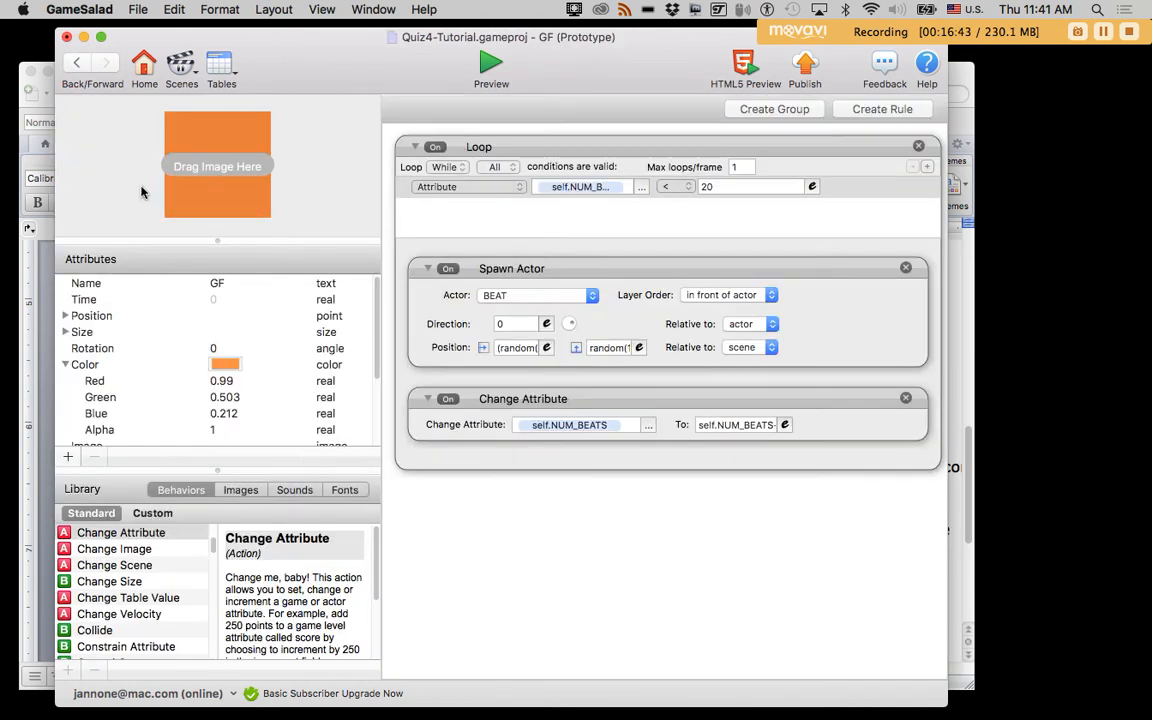
pyautogui.click(537, 349)
pyautogui.click(547, 347)
pyautogui.doubleClick(547, 348)
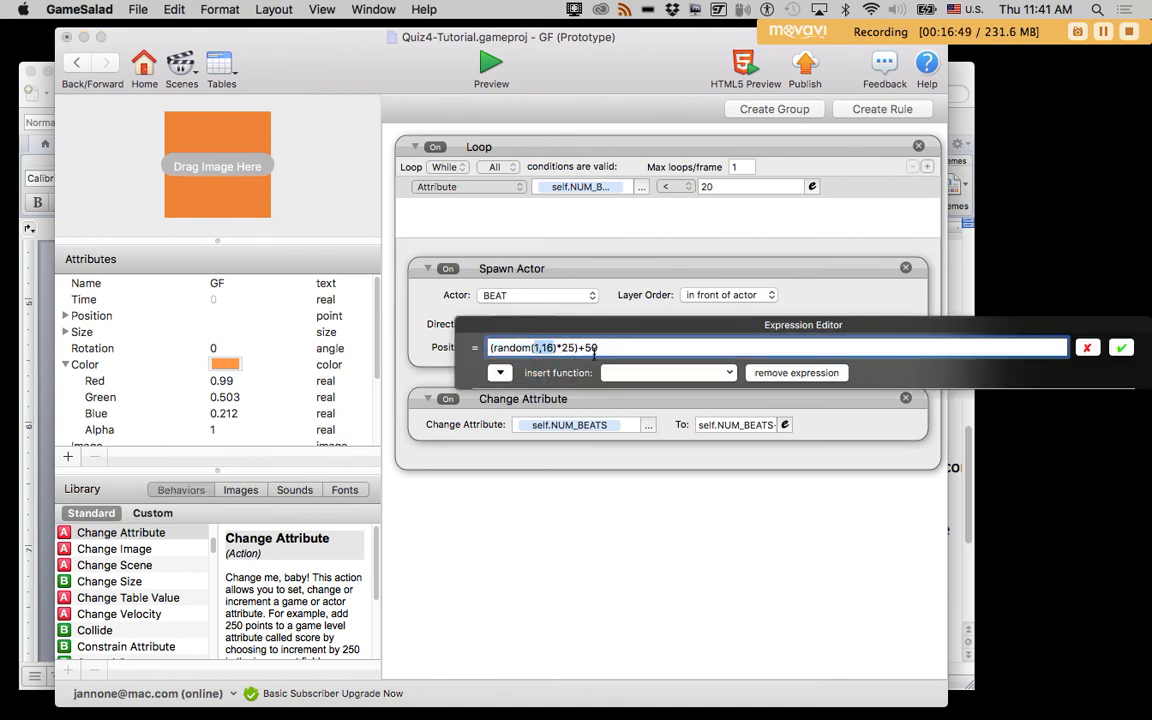
pyautogui.click(611, 348)
# - Switch to Calculator, compute 16 × 25 + 50 for the last beat position, and return to GameSalad to close the expression
pyautogui.click(1097, 9)
pyautogui.write('calc')
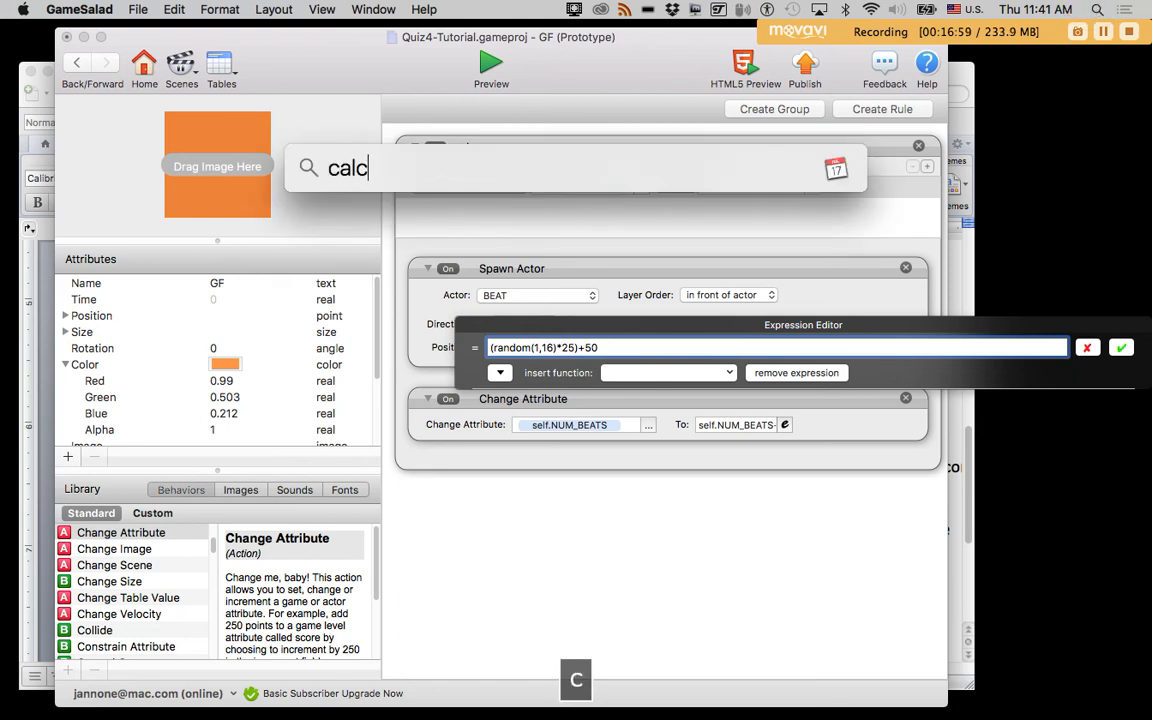
pyautogui.press('Return')
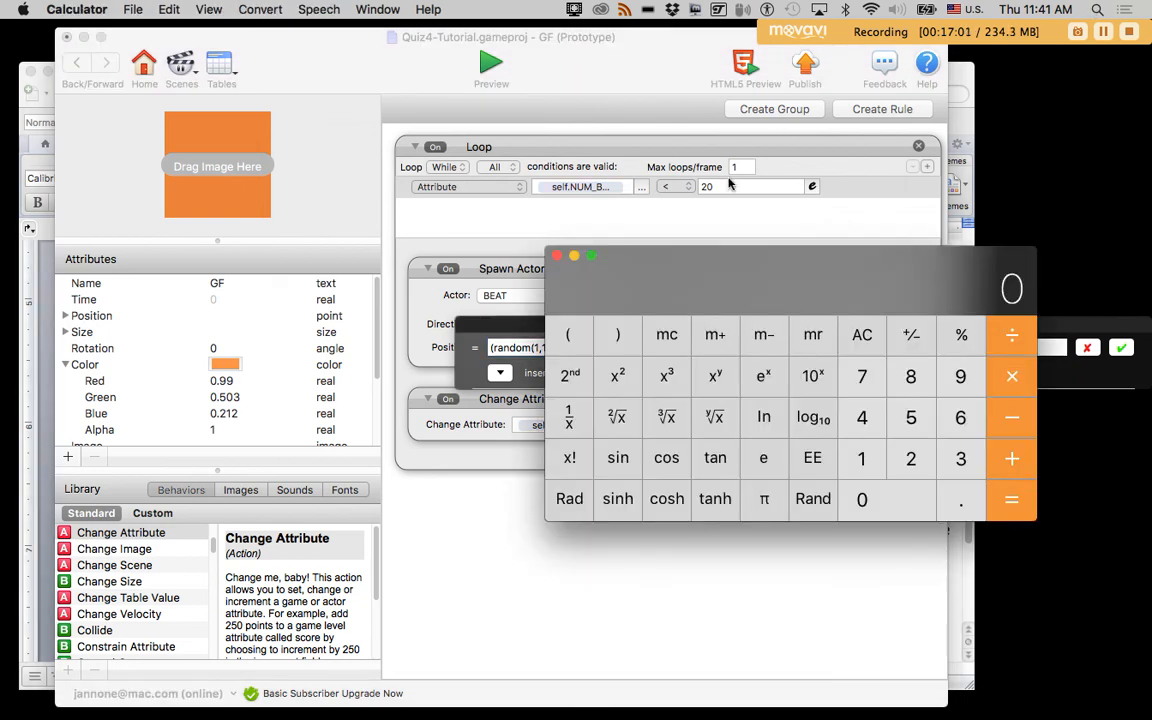
pyautogui.moveTo(752, 268); pyautogui.dragTo(630, 420)
pyautogui.click(737, 602)
pyautogui.click(836, 561)
pyautogui.click(886, 522)
pyautogui.click(786, 602)
pyautogui.click(786, 561)
pyautogui.click(884, 645)
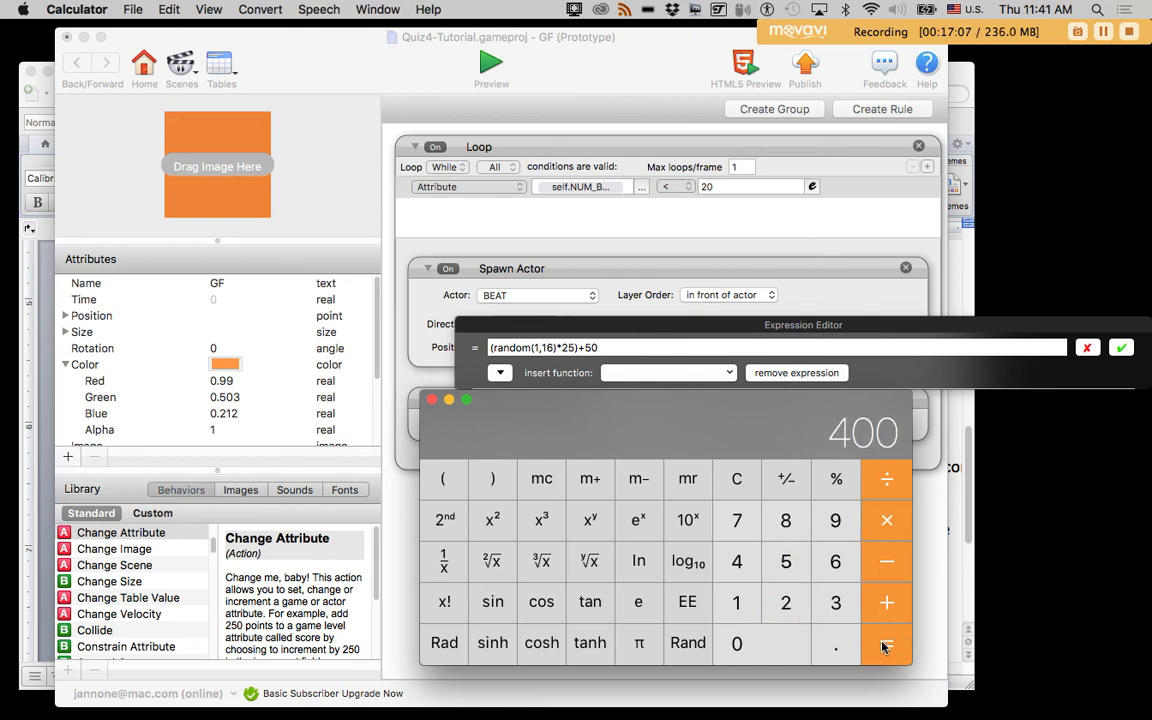
pyautogui.click(796, 568)
pyautogui.click(761, 645)
pyautogui.click(884, 645)
pyautogui.click(385, 360)
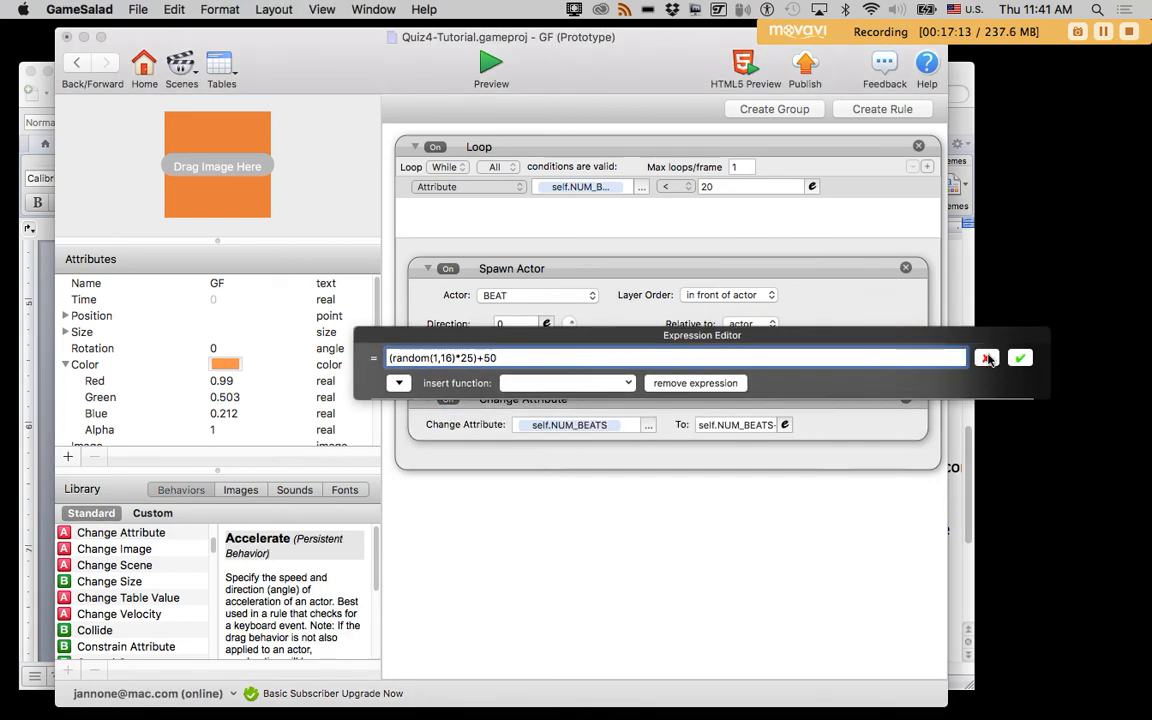
pyautogui.press('Return')
# - Replace the display-width limit in the PLAYHEAD rule's self.Position.X condition with 450
pyautogui.click(77, 62)
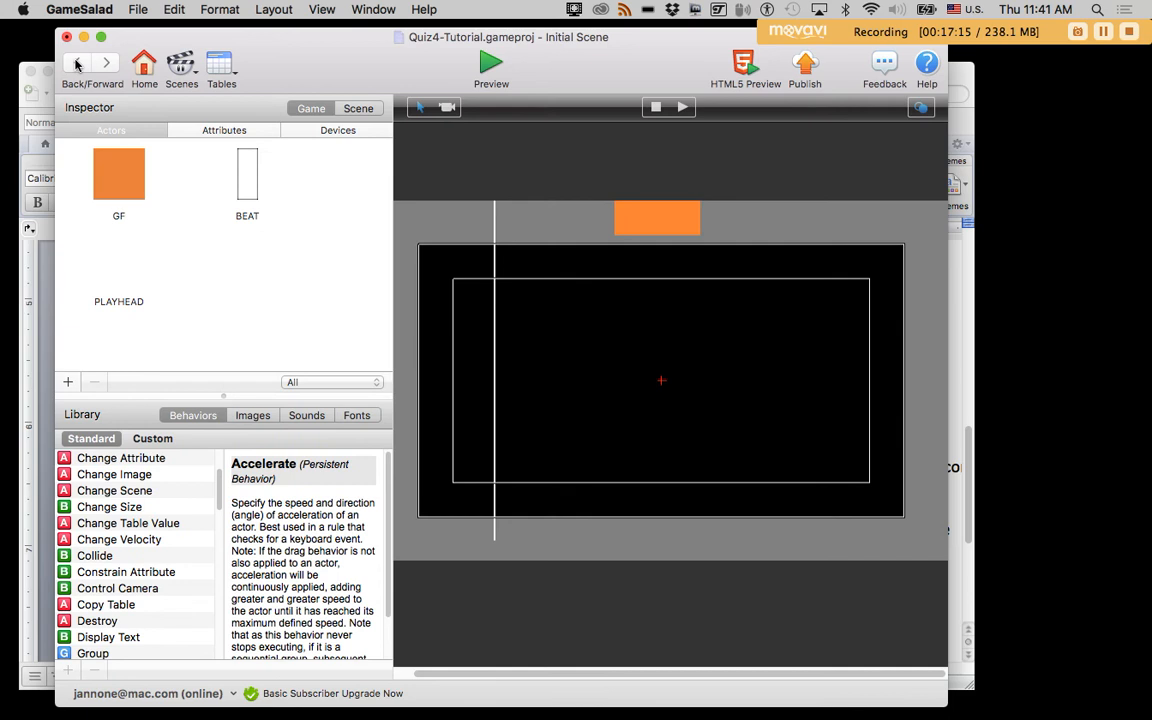
pyautogui.click(117, 264)
pyautogui.doubleClick(117, 264)
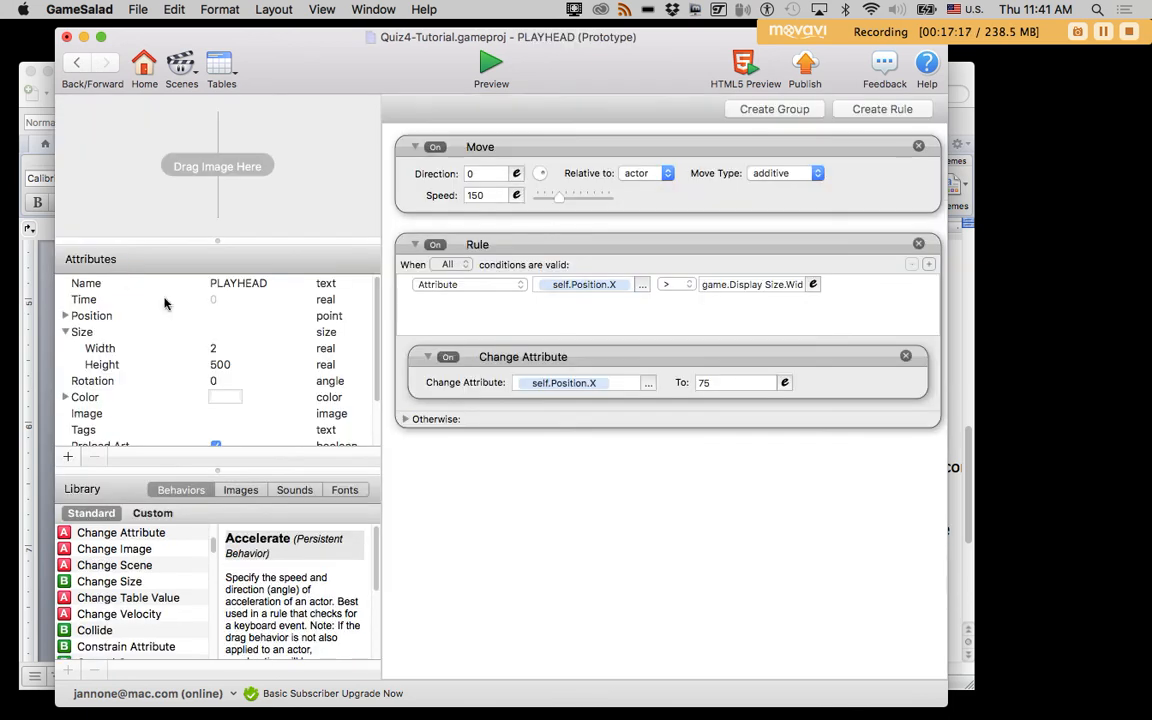
pyautogui.click(750, 284)
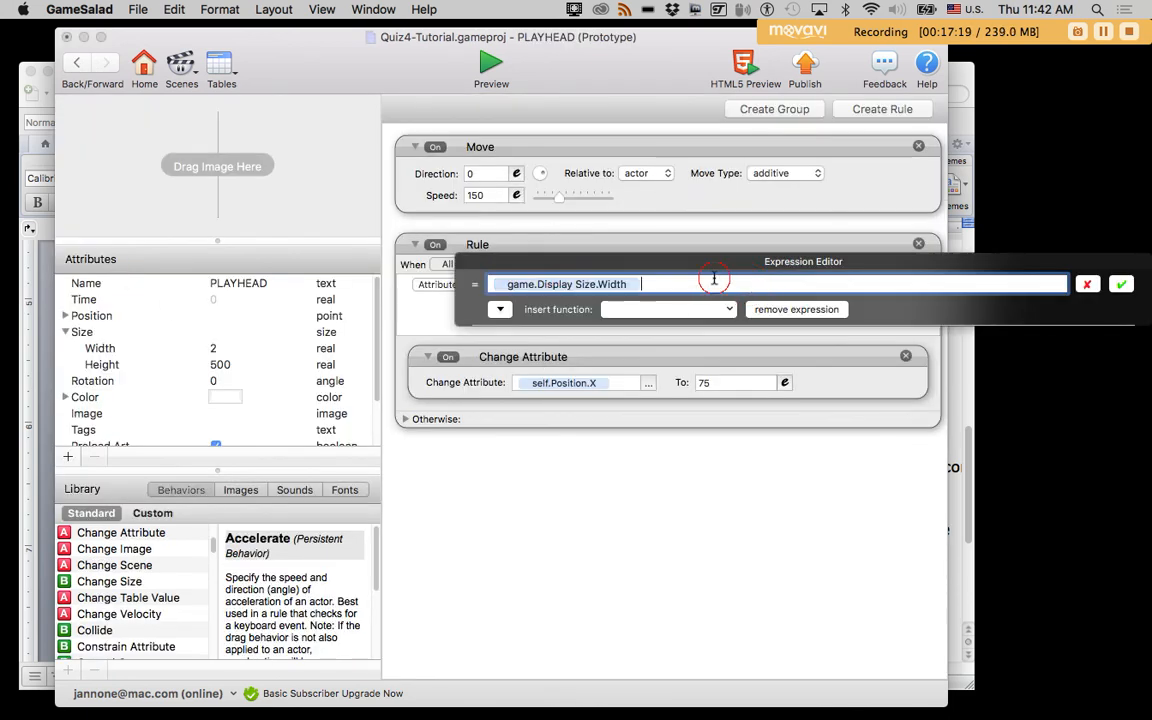
pyautogui.press('BackSpace')
pyautogui.write('450')
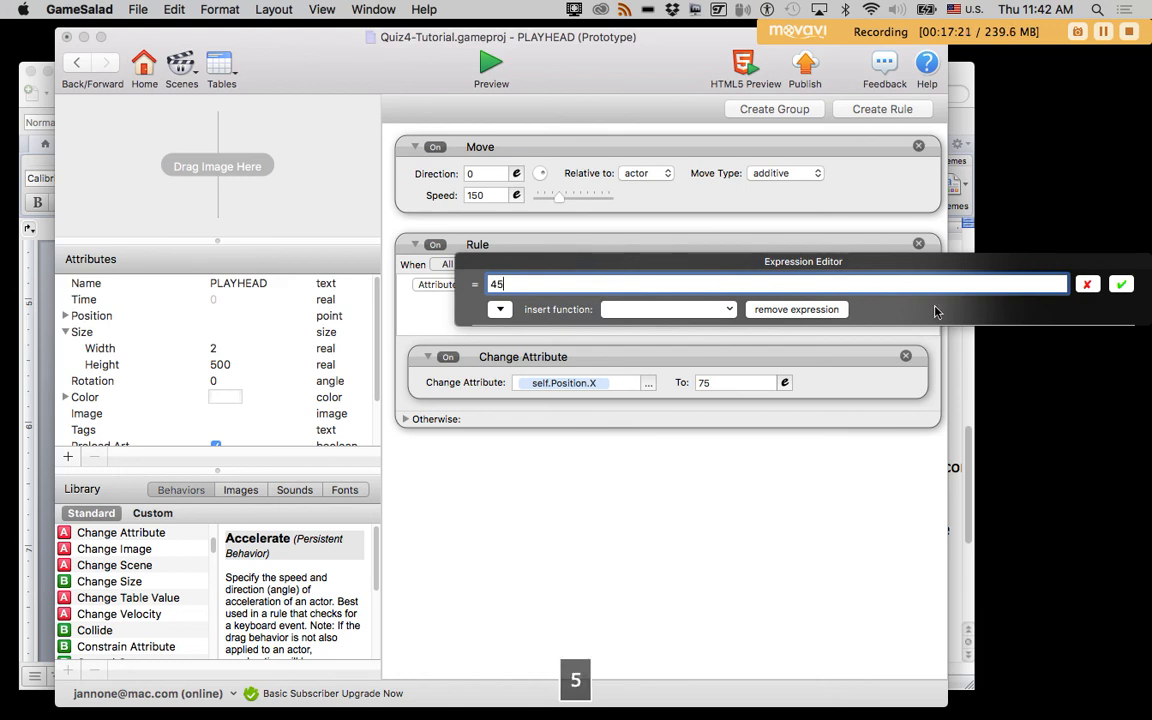
pyautogui.click(1121, 285)
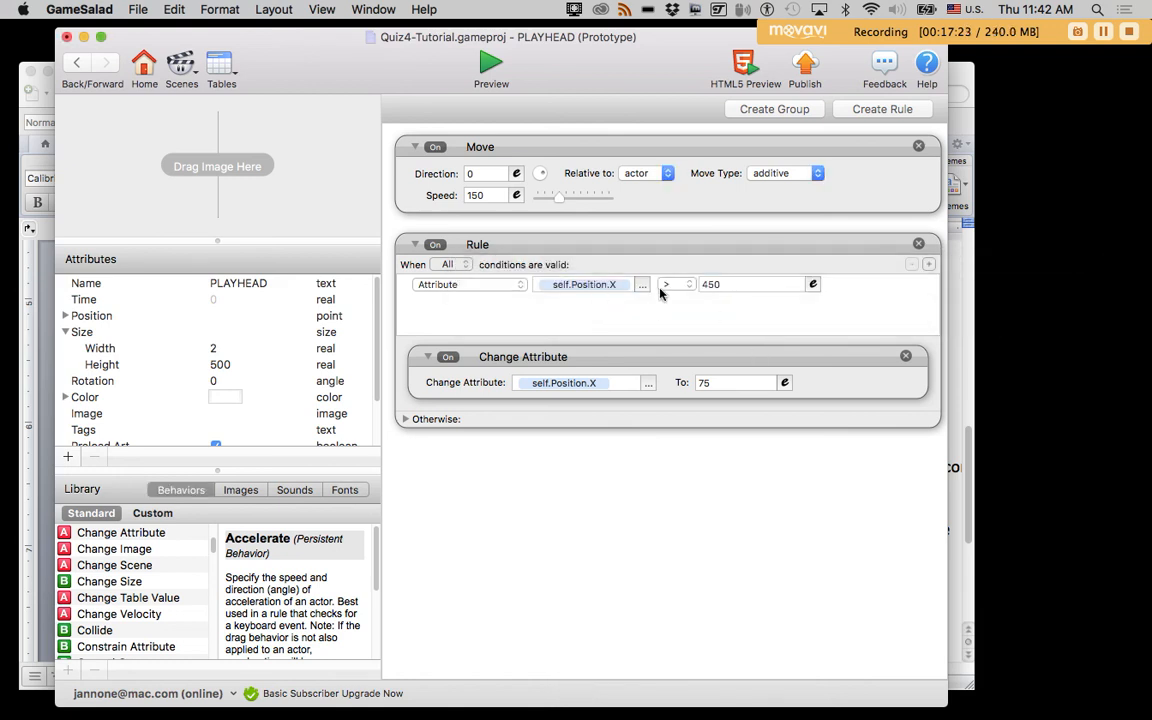
# - Preview the game twice to check where the playhead wraps around, pausing the second run to compare it with the outermost beats
pyautogui.click(489, 66)
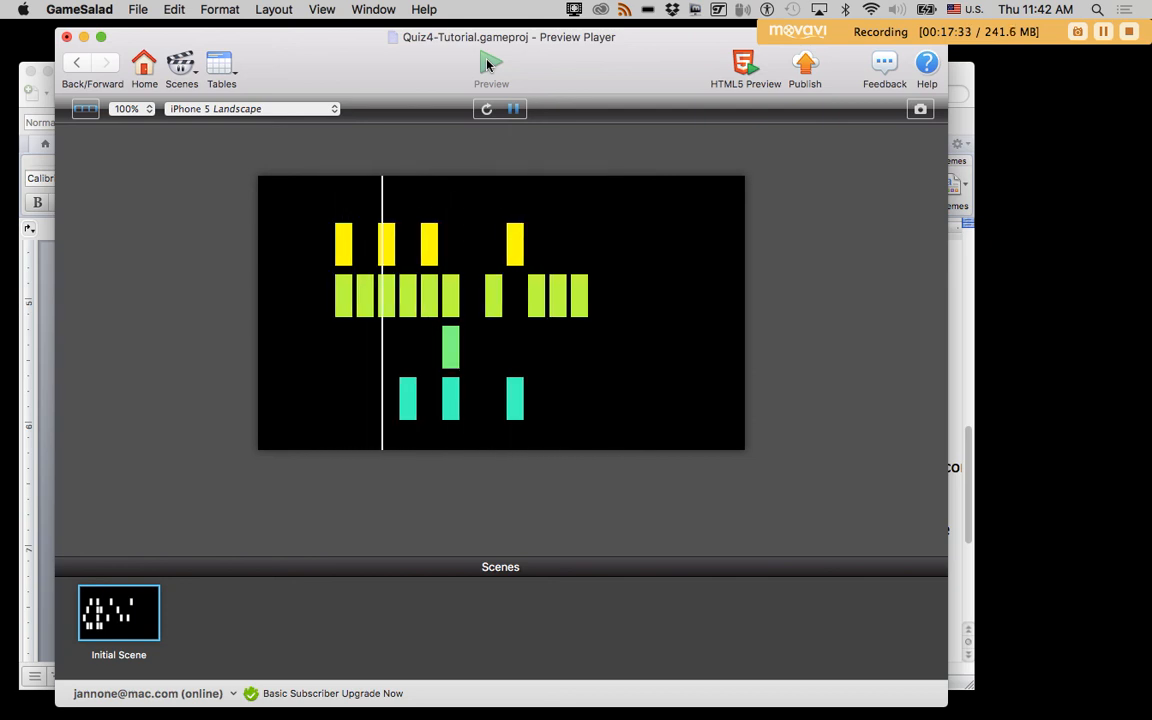
pyautogui.click(76, 65)
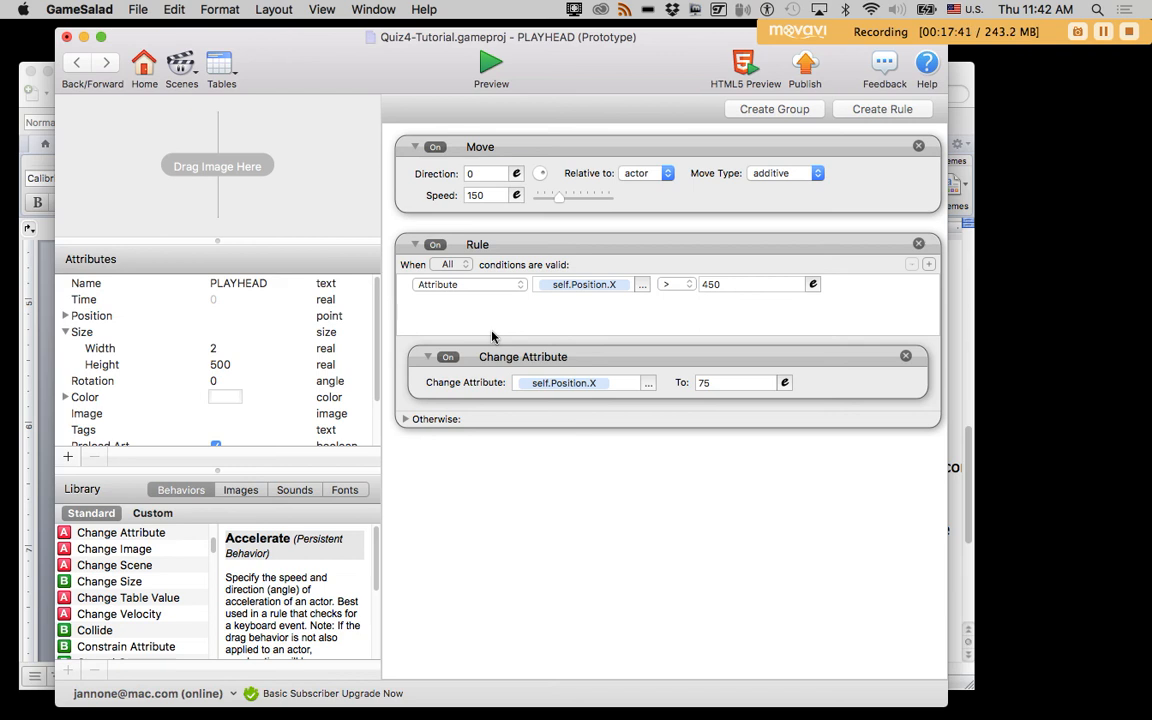
pyautogui.click(491, 63)
pyautogui.click(514, 110)
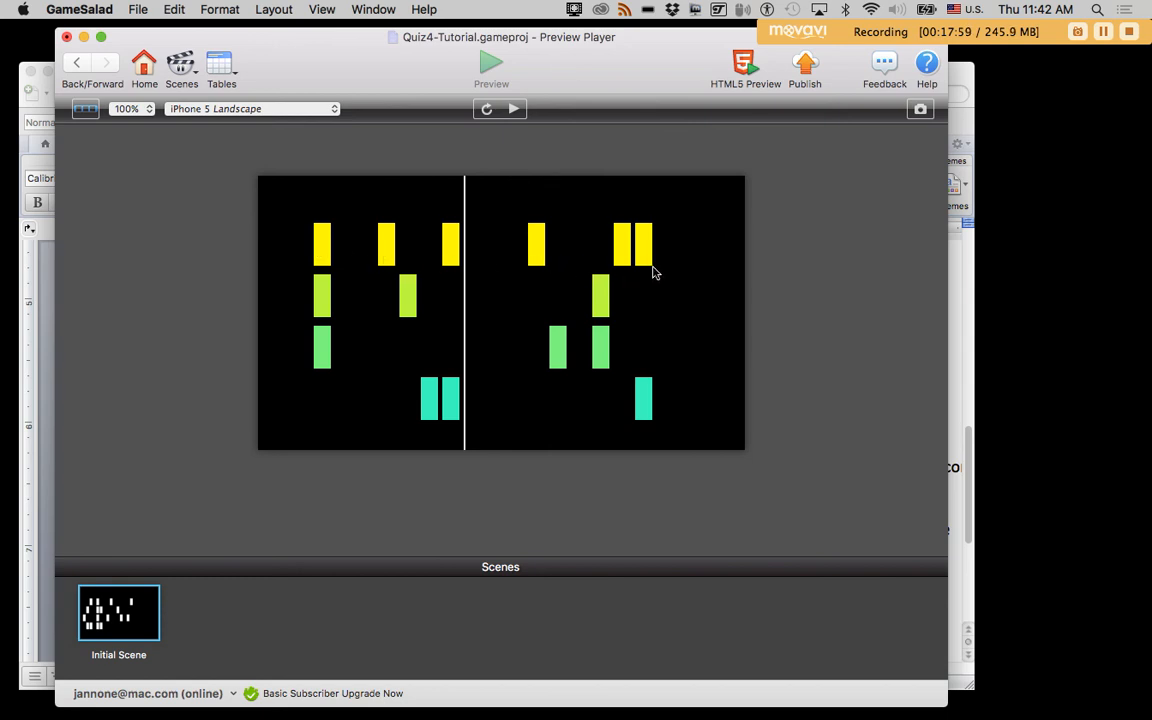
pyautogui.click(74, 64)
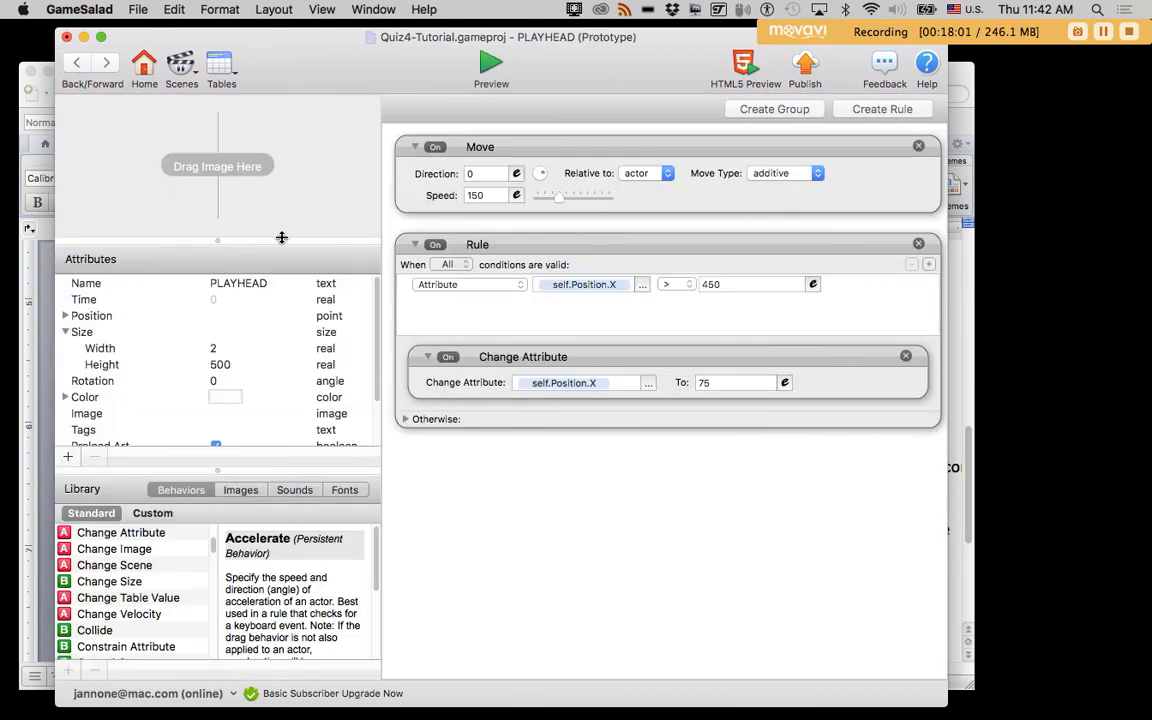
# - Open the BEAT actor to check its width, and return to the Initial Scene
pyautogui.click(72, 58)
pyautogui.doubleClick(249, 183)
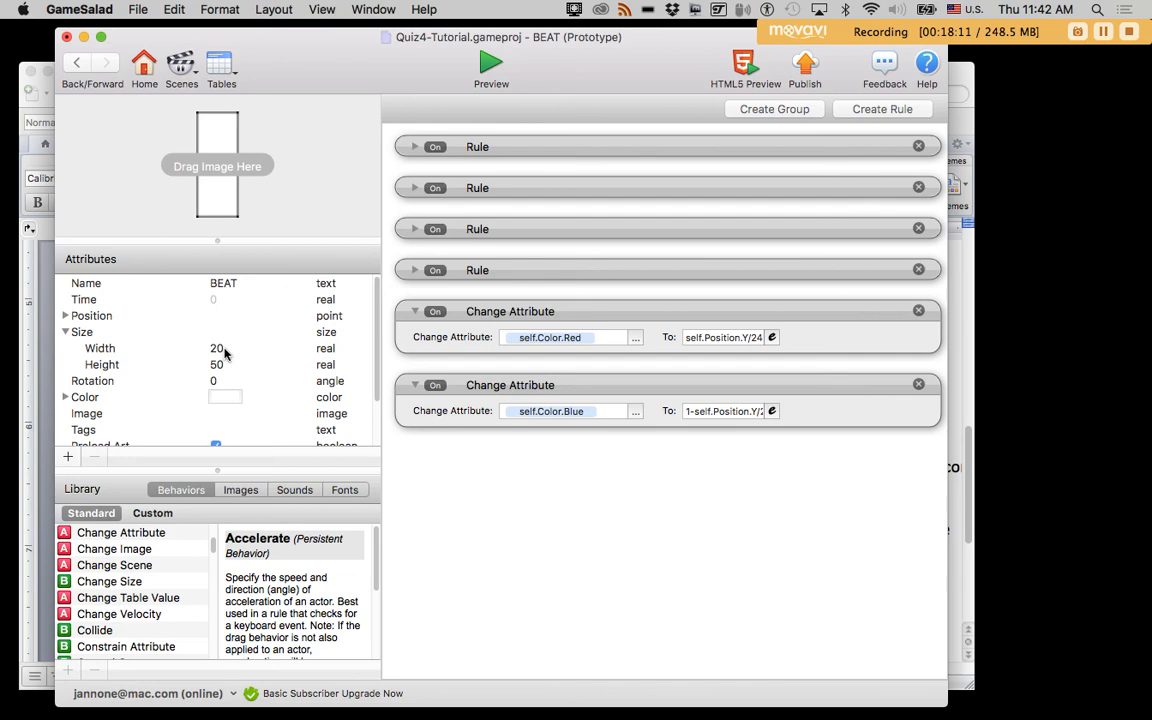
pyautogui.click(76, 62)
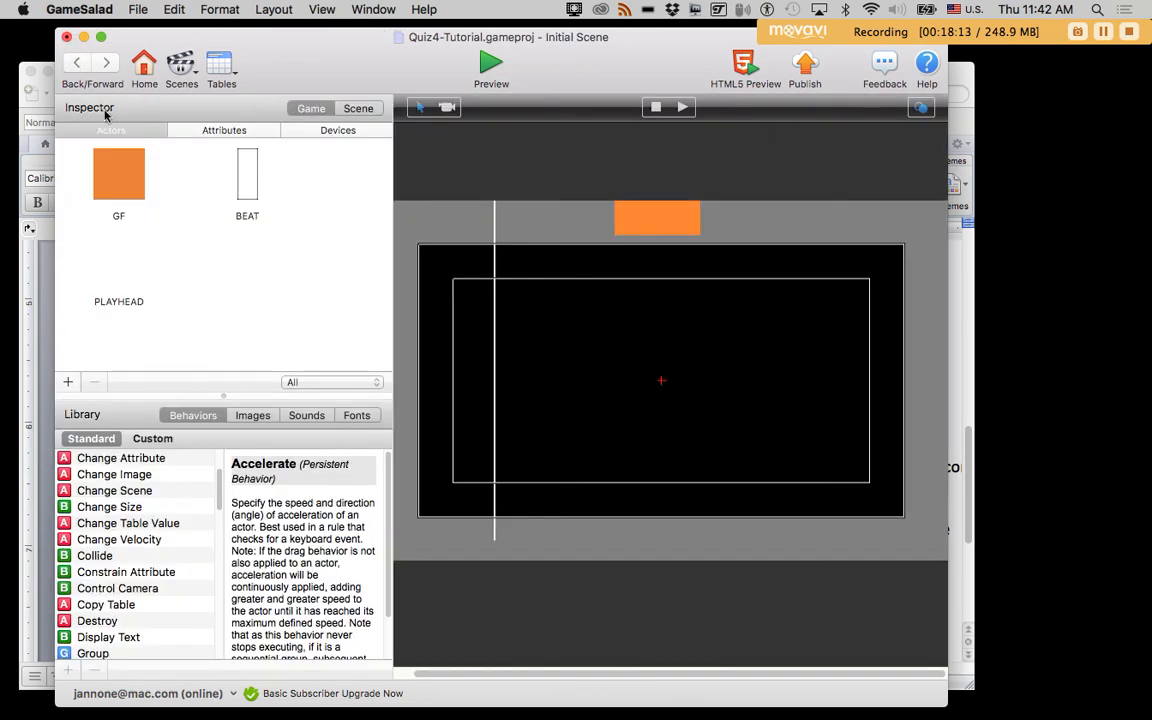
# - Open the PLAYHEAD actor and set its rule's self.Position.X condition limit to 460
pyautogui.doubleClick(119, 280)
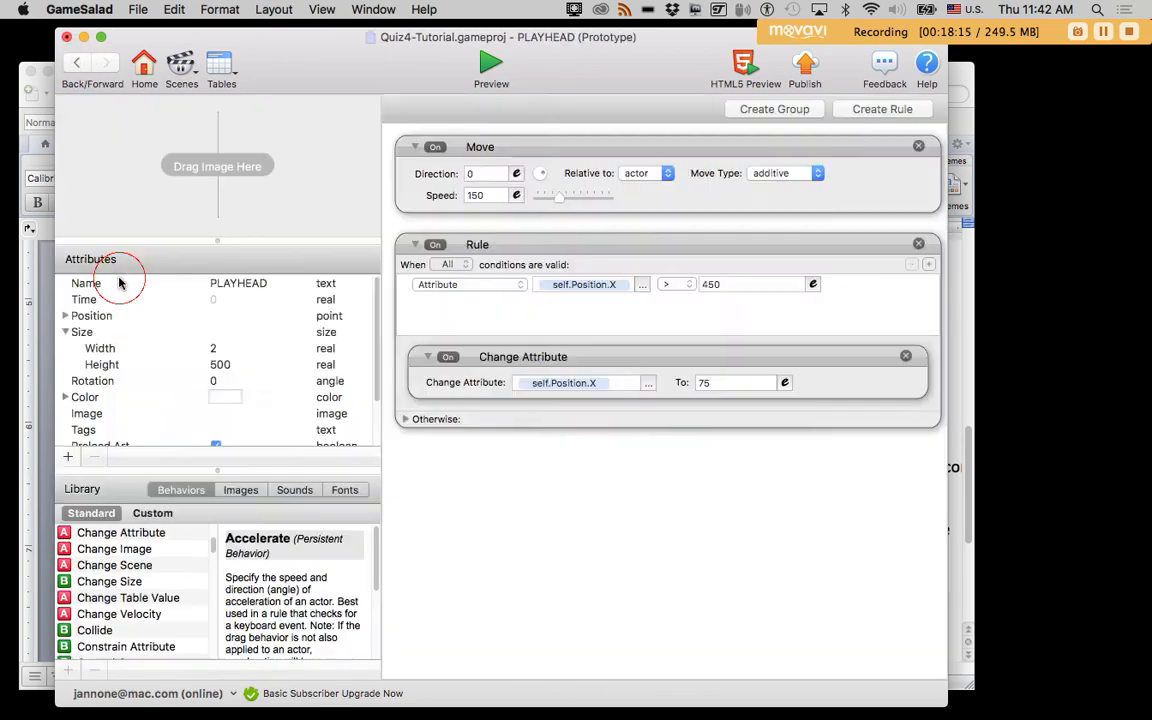
pyautogui.click(735, 285)
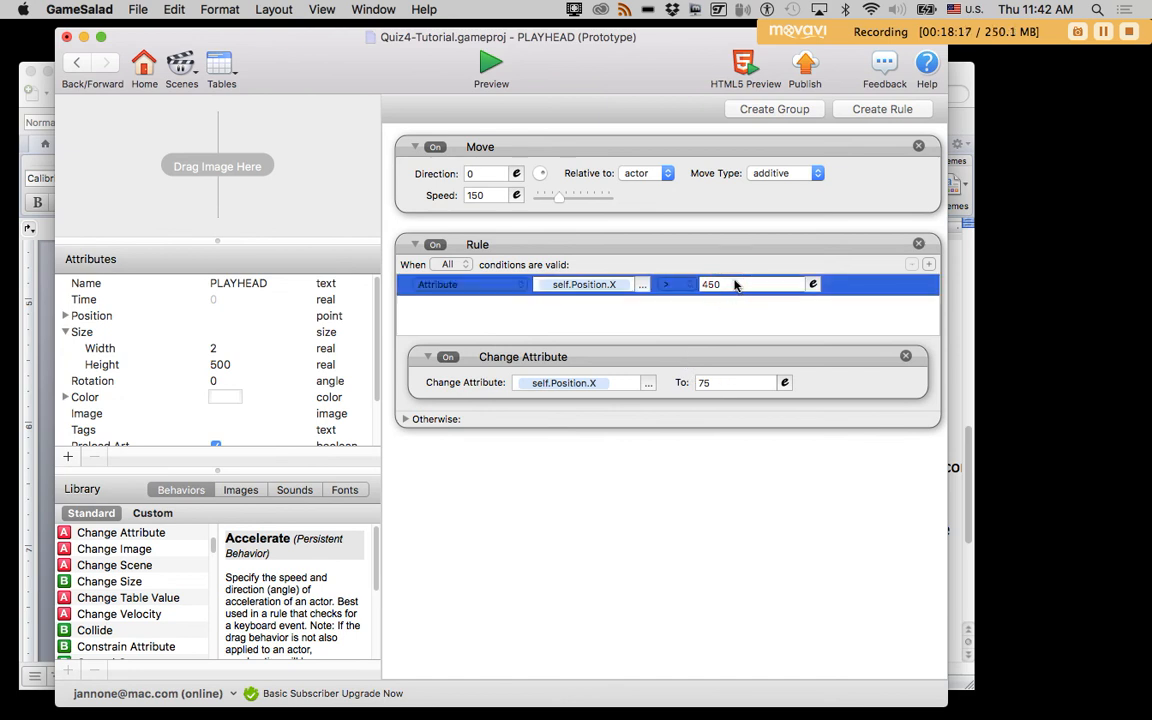
pyautogui.click(710, 284)
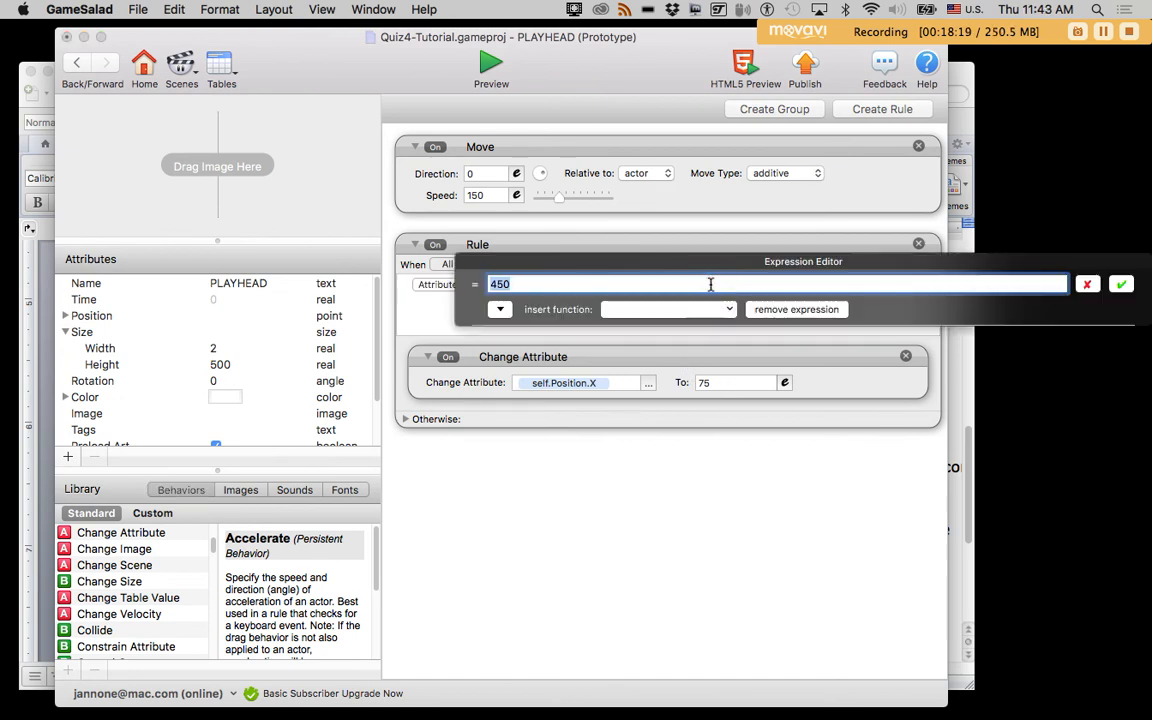
pyautogui.click(542, 285)
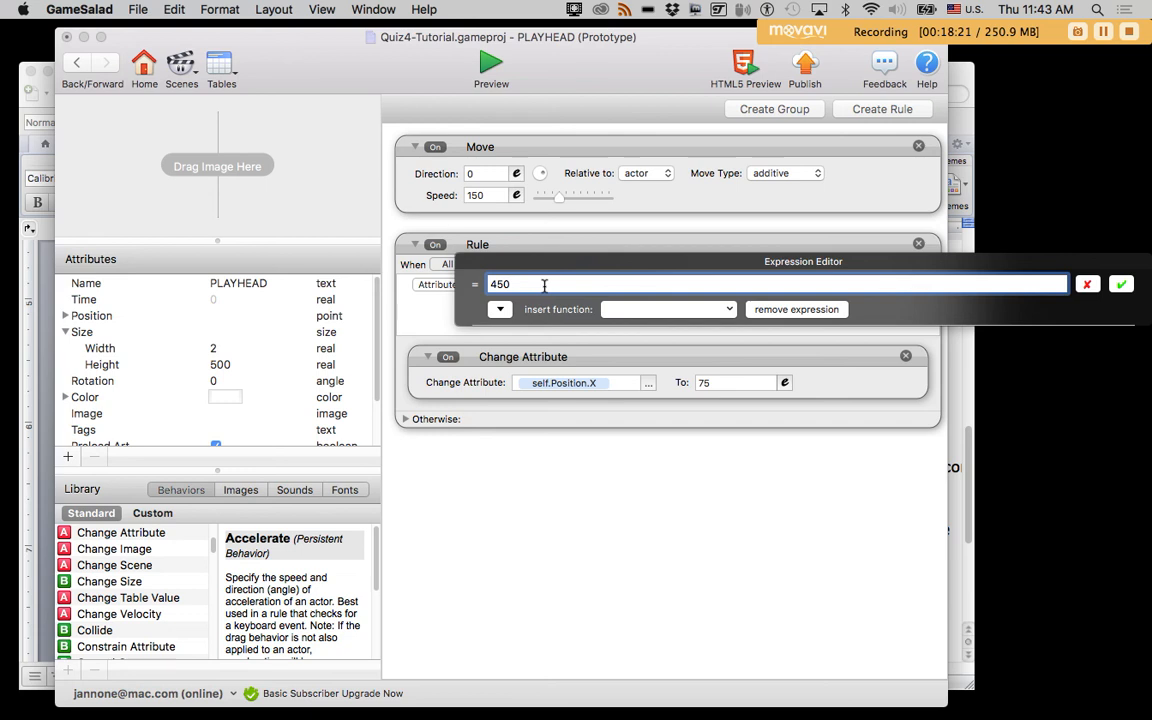
pyautogui.press('BackSpace')
pyautogui.write('60')
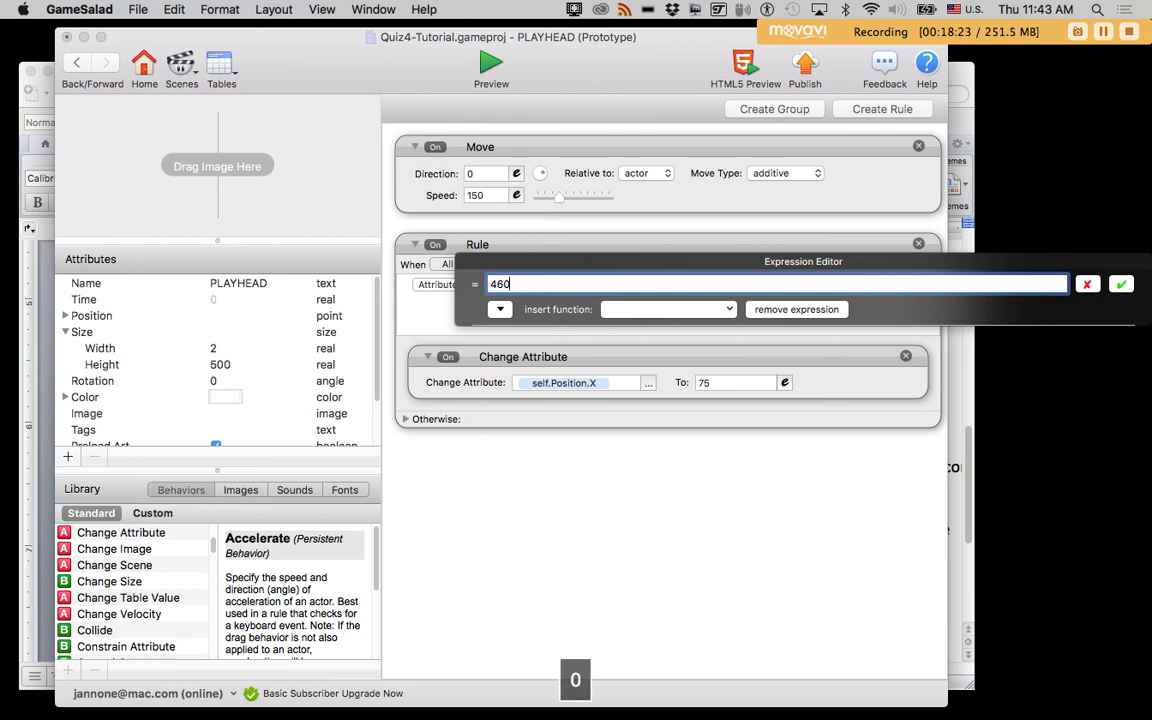
pyautogui.press('Return')
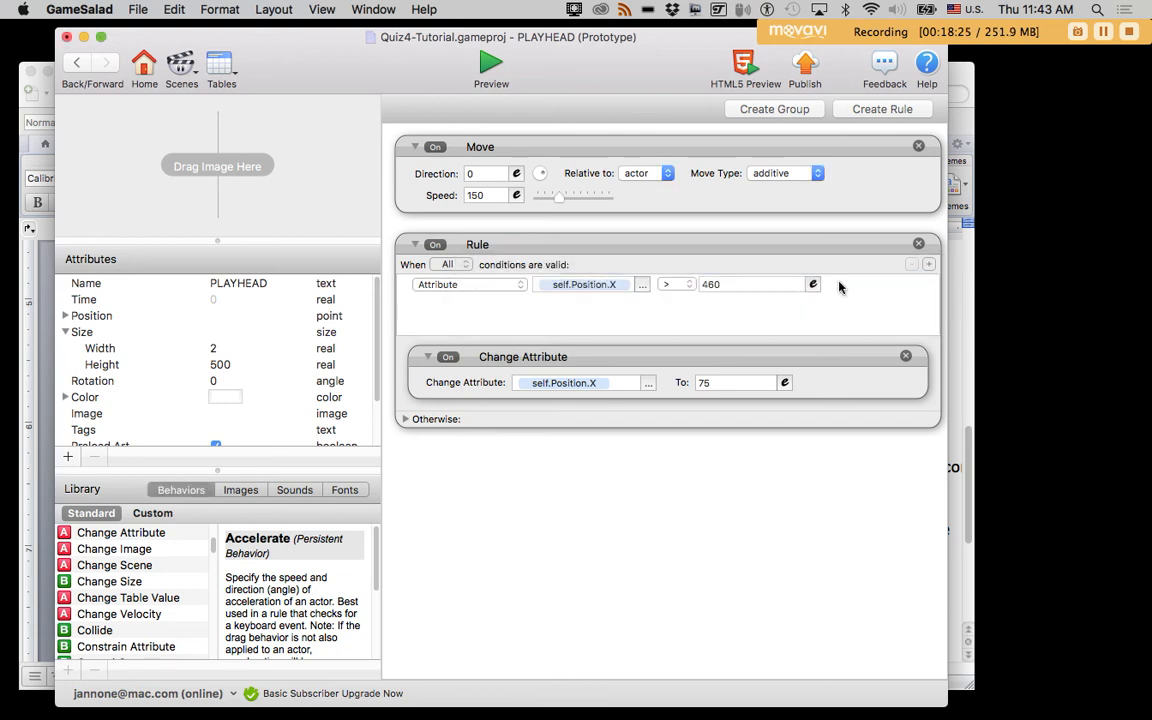
# - Set the PLAYHEAD rule's Change Attribute value for self.Position.X to 65
pyautogui.click(713, 384)
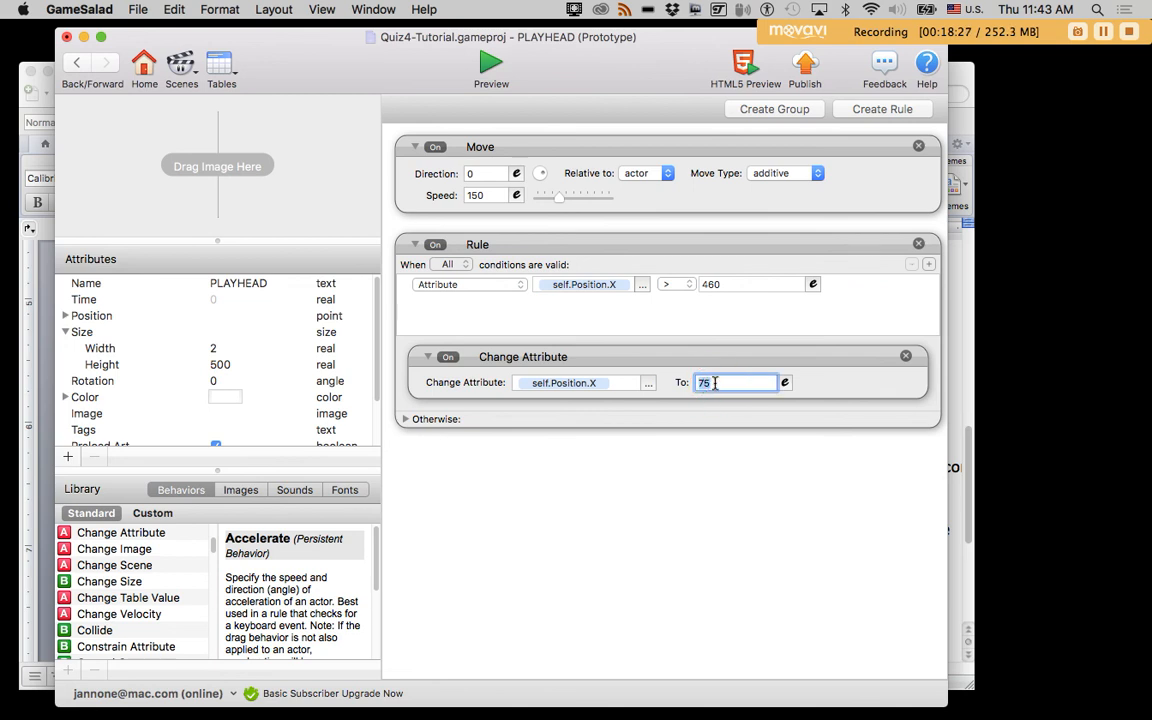
pyautogui.write('65')
pyautogui.click(723, 444)
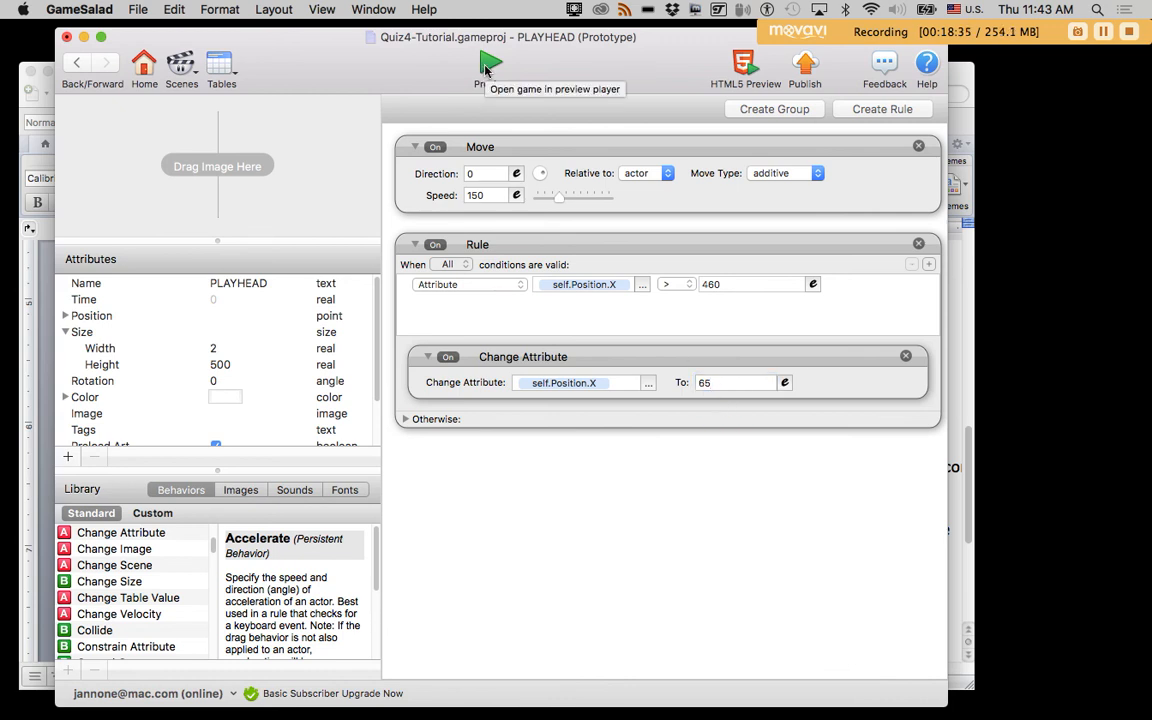
# - Preview the game, restart it twice to check the playhead loop over new random beat patterns, and pause it
pyautogui.click(487, 66)
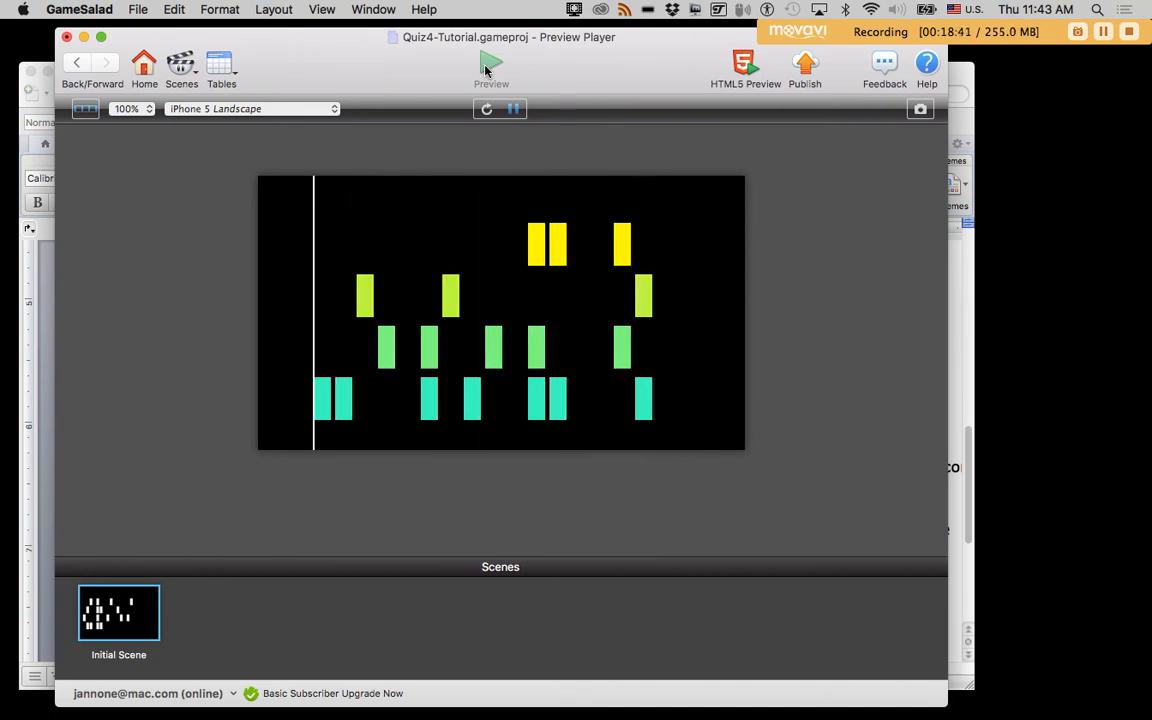
pyautogui.click(485, 111)
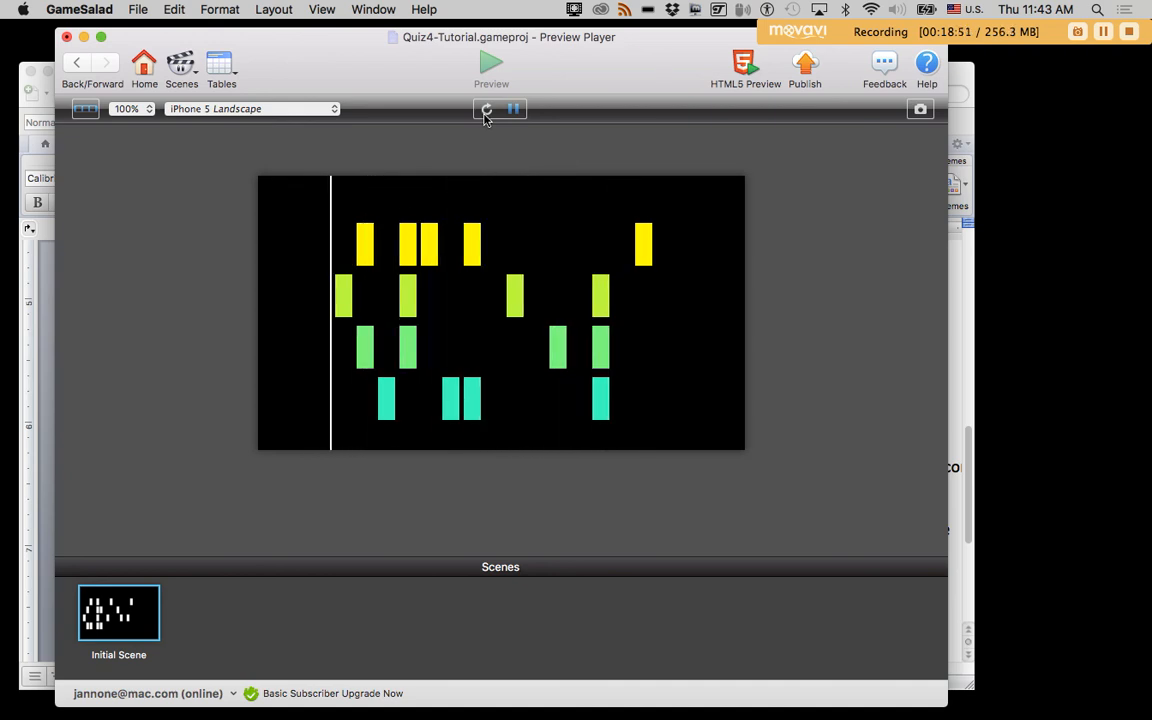
pyautogui.click(485, 112)
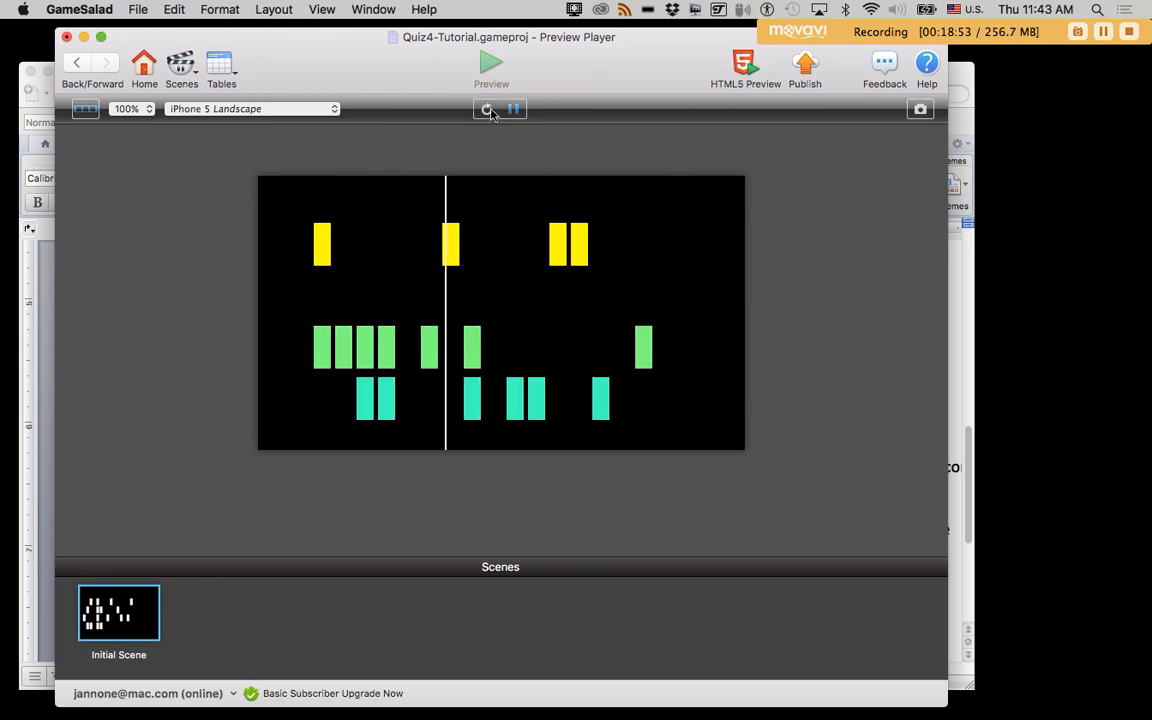
pyautogui.click(512, 110)
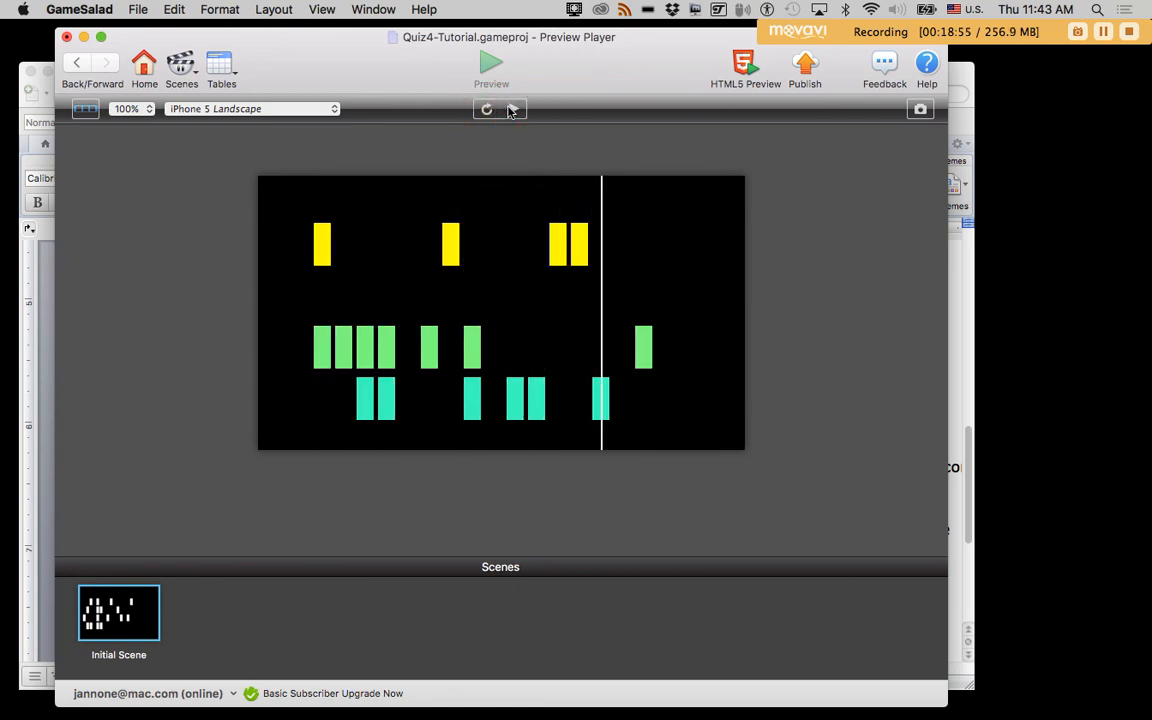